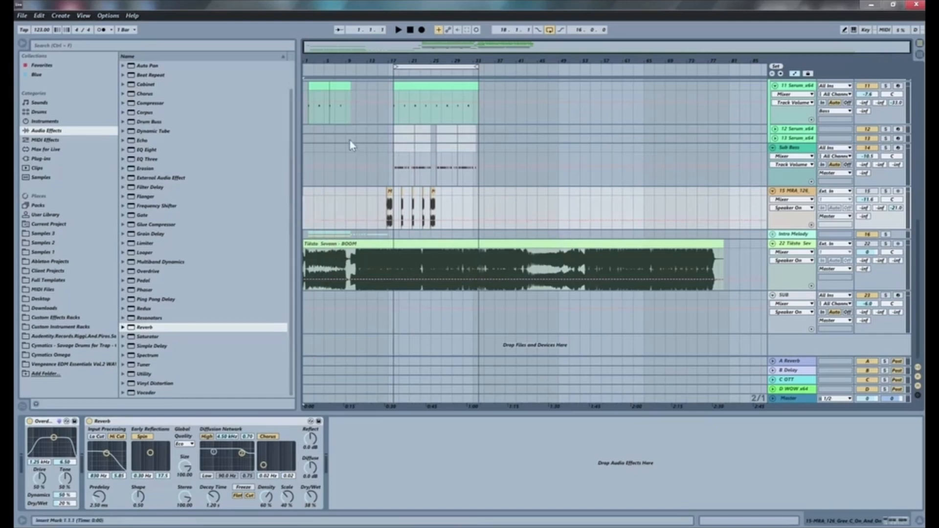
- Audition the Tiësto Sevenn - BOOM reference track in solo, then turn its solo off
drag(303, 60, 303, 84)
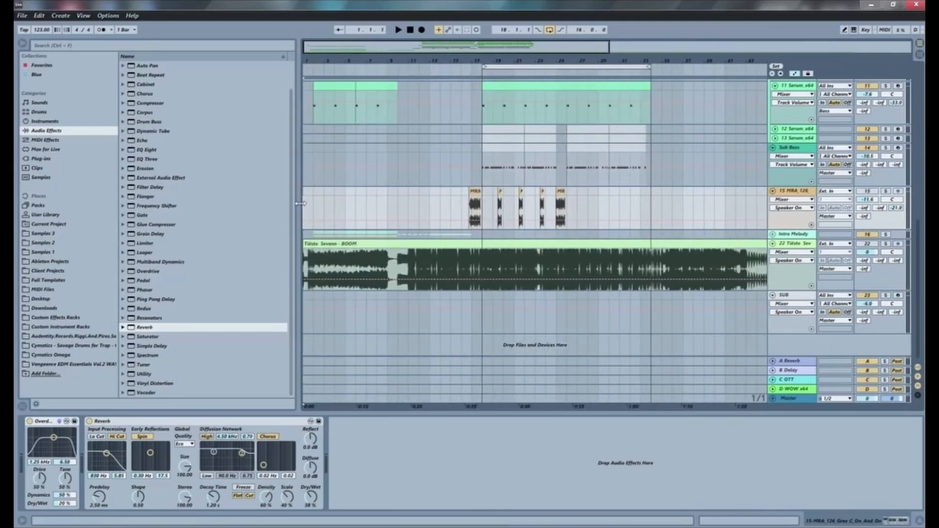
click(311, 270)
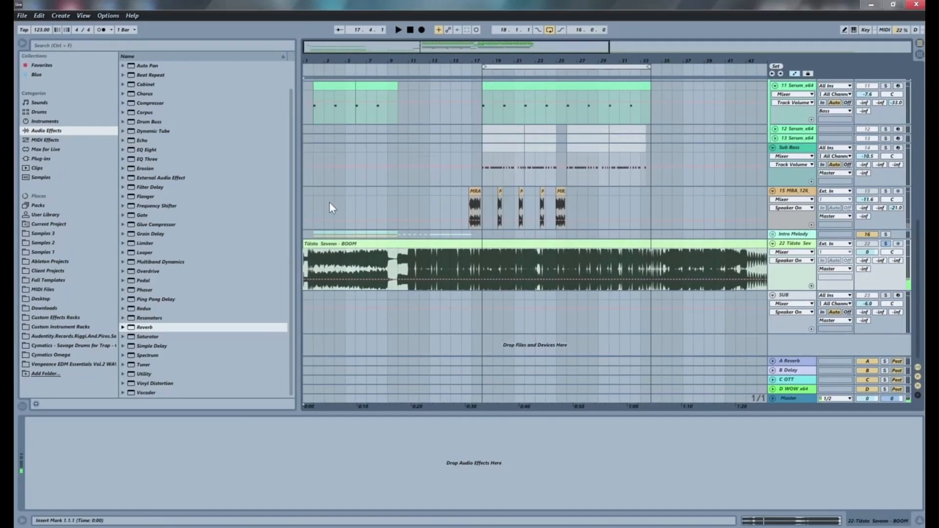
click(886, 244)
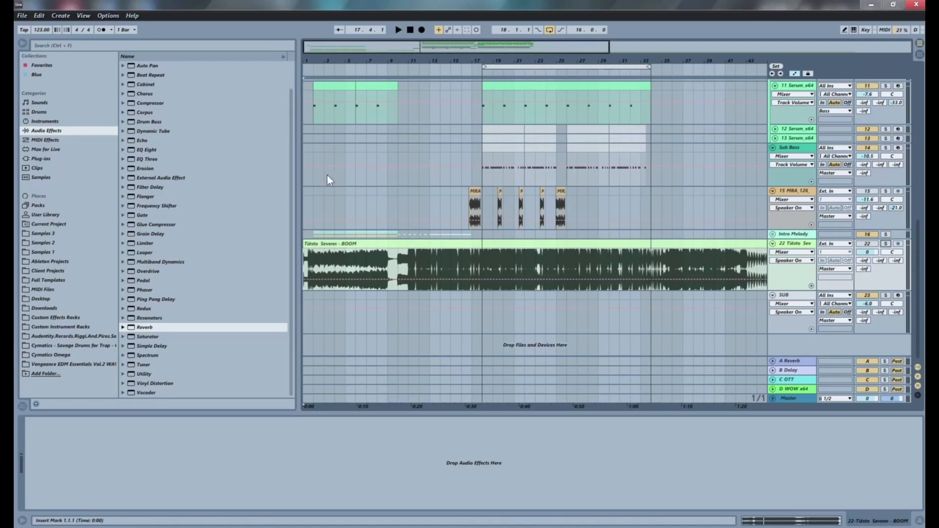
- Play the full arrangement from its beginning
scroll(325, 187, up, 3)
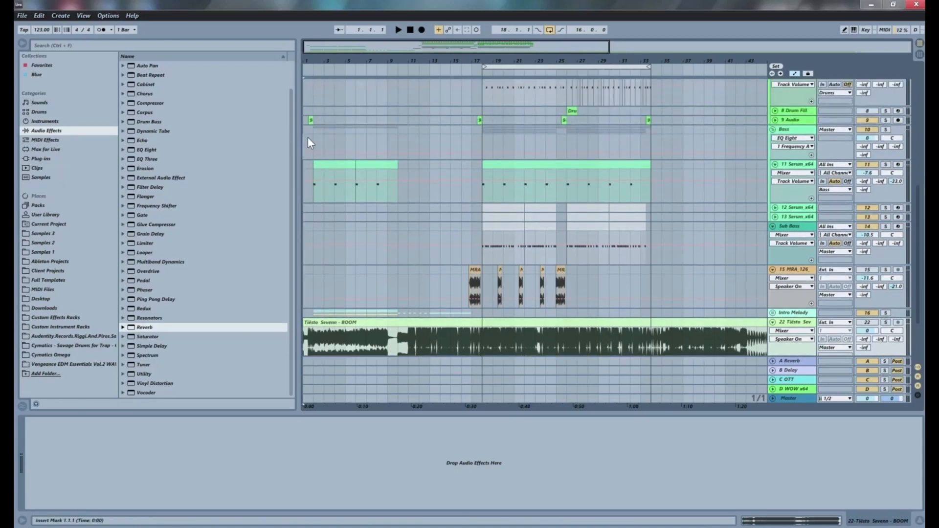
click(307, 138)
key(space)
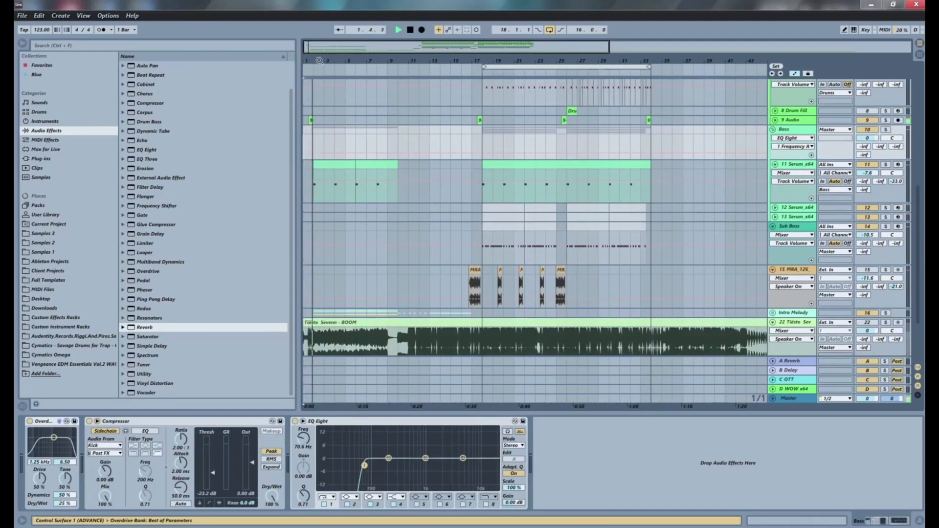
mouse_move(314, 61)
mouse_down()
mouse_move(318, 95)
mouse_move(318, 63)
mouse_up()
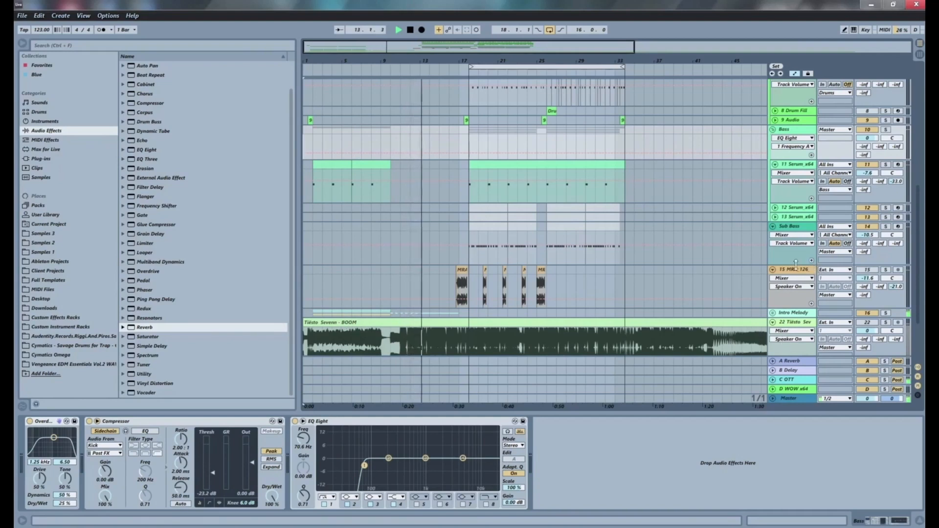
- Delete the 15-MRA_126 audio track from the arrangement and stop playback
click(787, 275)
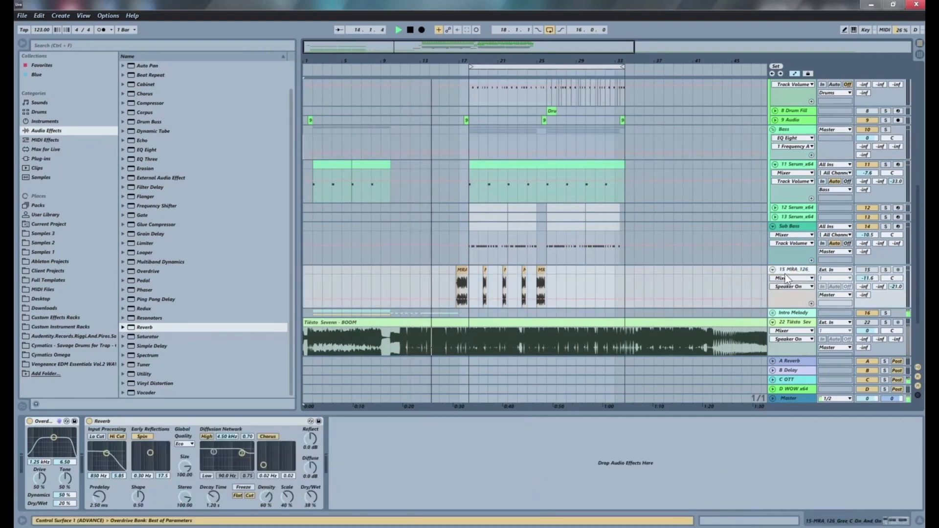
key(Delete)
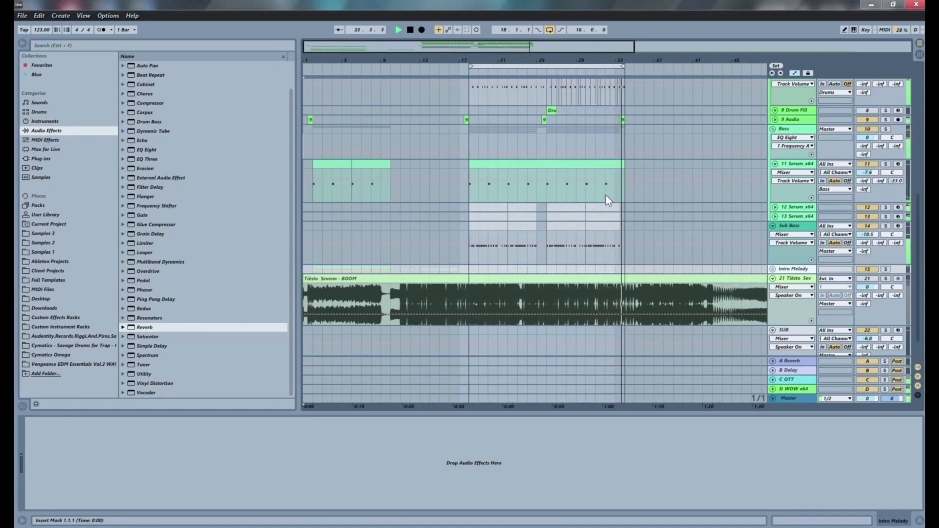
key(space)
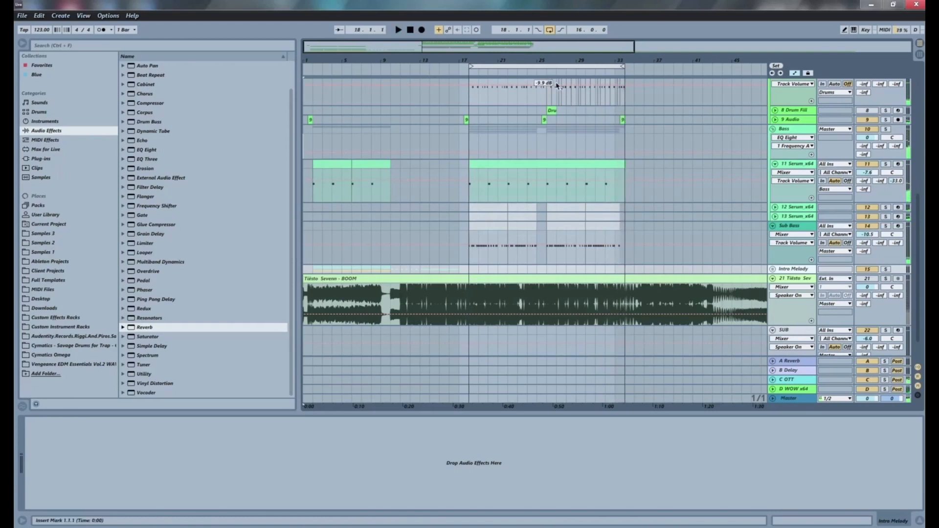
- Solo the Tiësto Sevenn - BOOM reference track, listen to it from bar 17, and turn the solo off
key(minus)
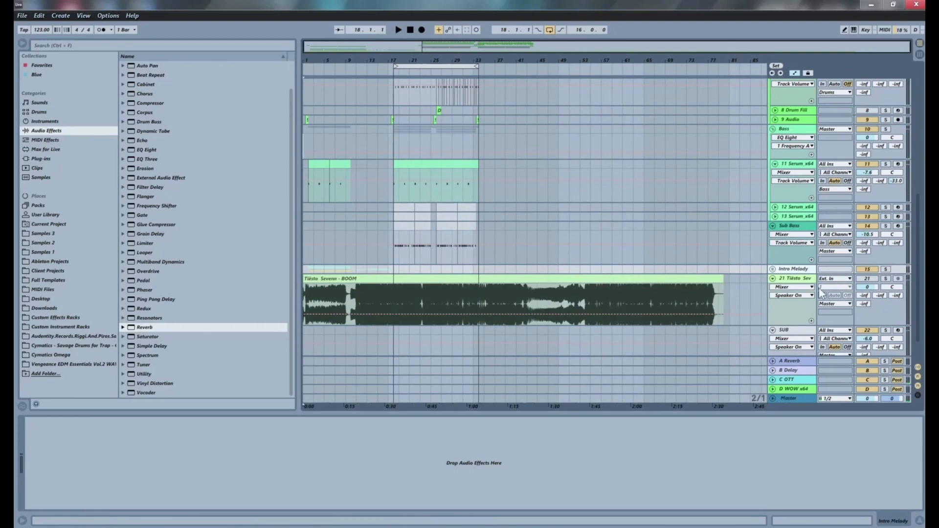
click(393, 289)
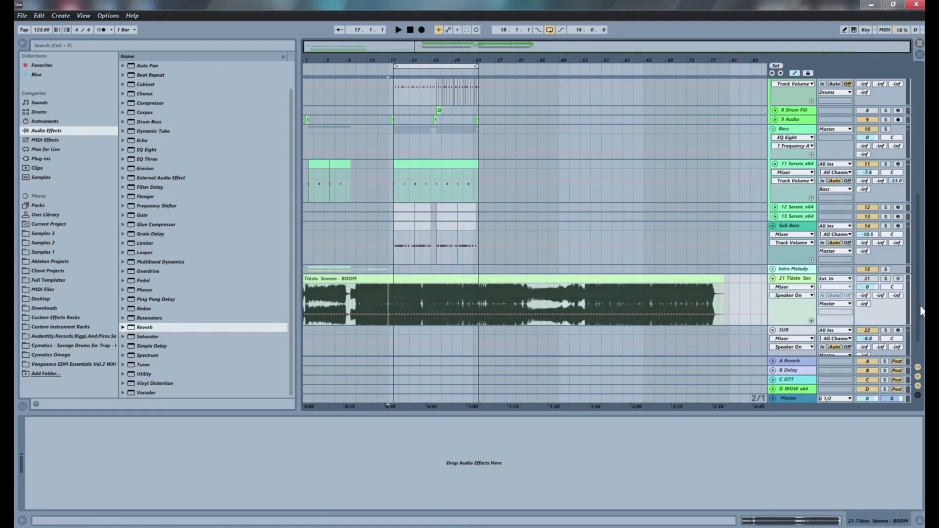
click(887, 279)
key(space)
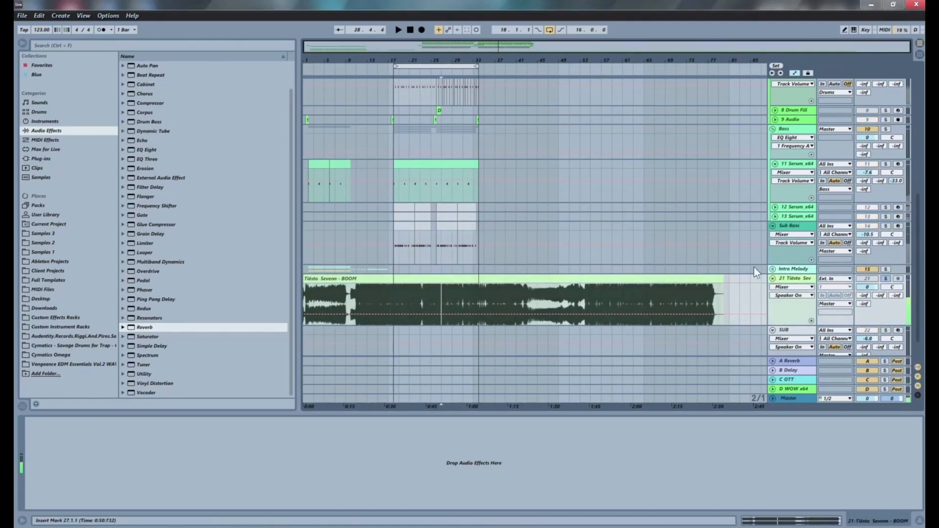
click(887, 279)
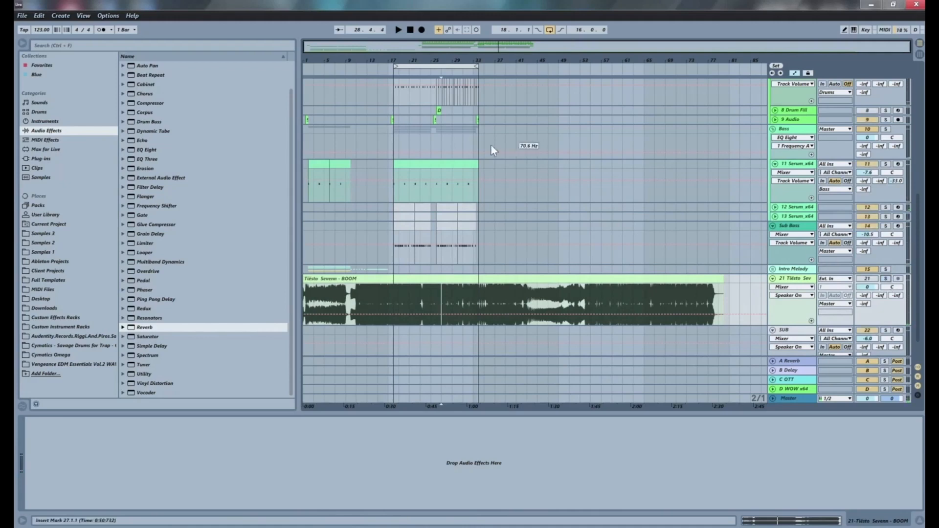
- Duplicate the time of the looped drop section starting at bar 18
click(427, 64)
key(space)
right_click(426, 64)
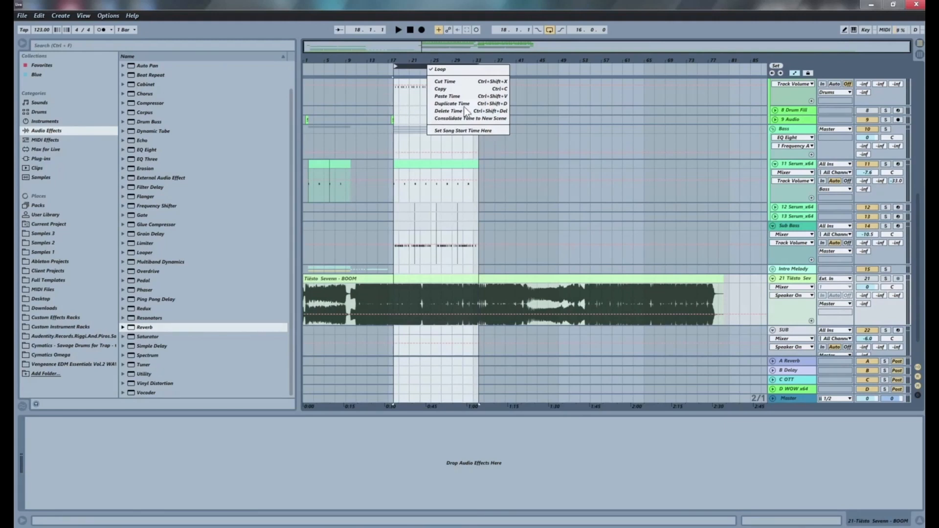
click(450, 104)
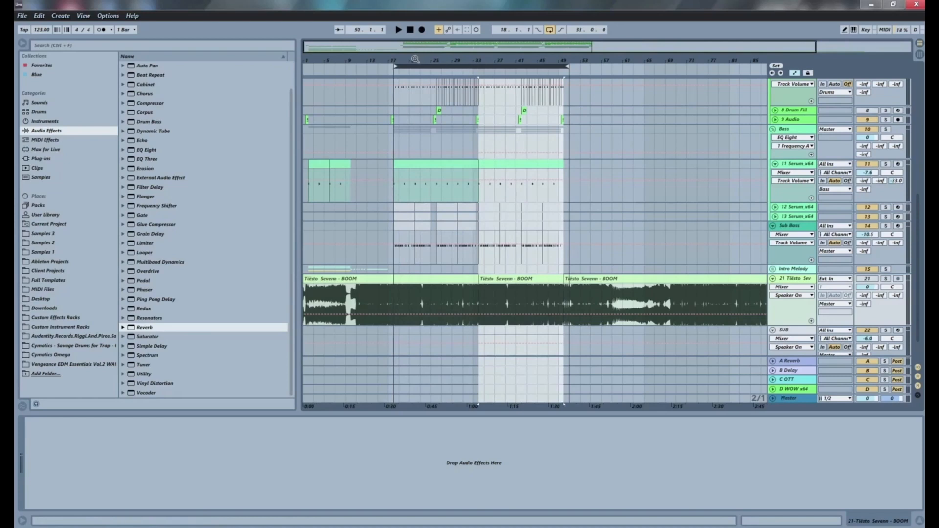
- Extend the first Tiësto Sevenn - BOOM clip over the split copies to bar 80 and delete the leftover piece after it
drag(415, 58, 415, 47)
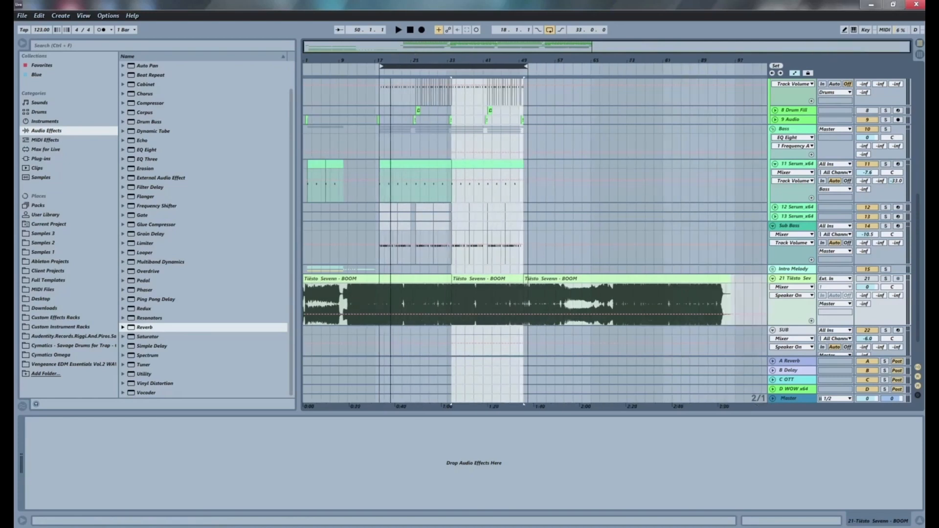
click(440, 279)
drag(448, 279, 659, 278)
click(677, 275)
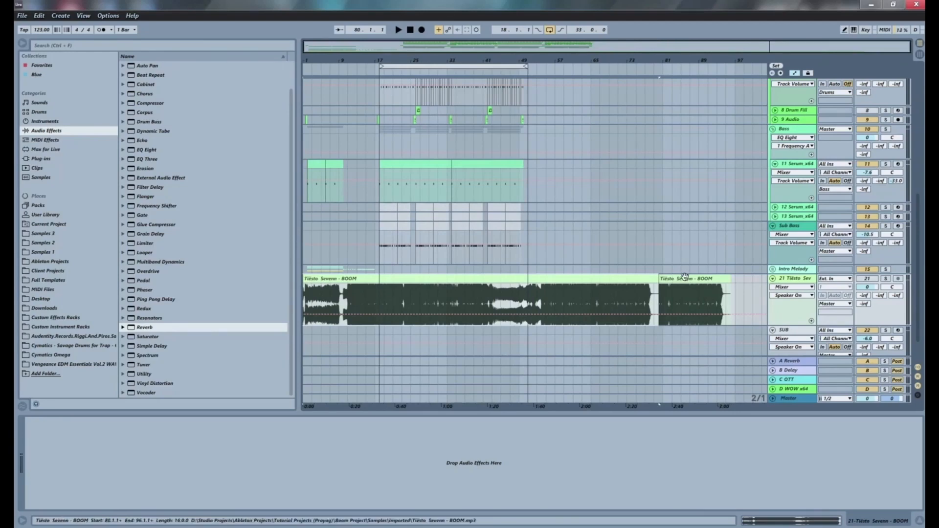
key(Delete)
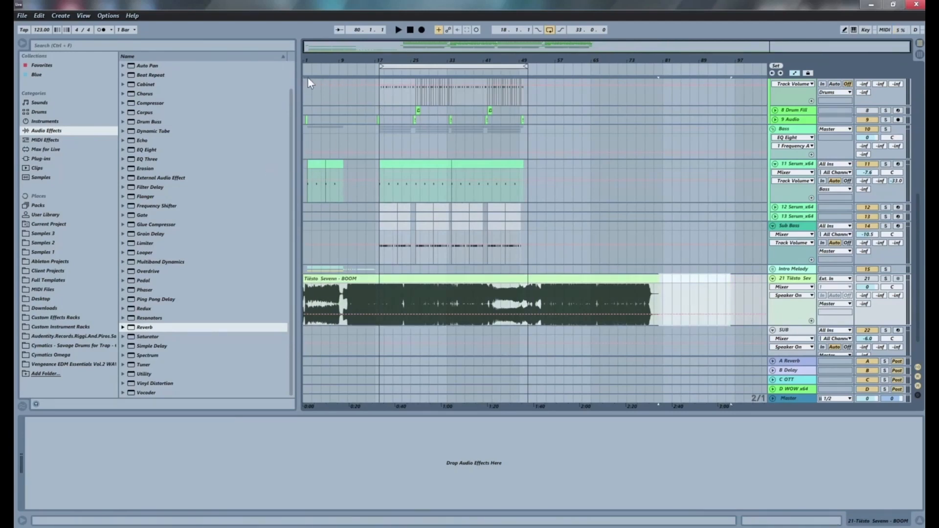
- Unfold the Intro Melody group to show its Spire, Serum and audio tracks
drag(308, 54, 314, 56)
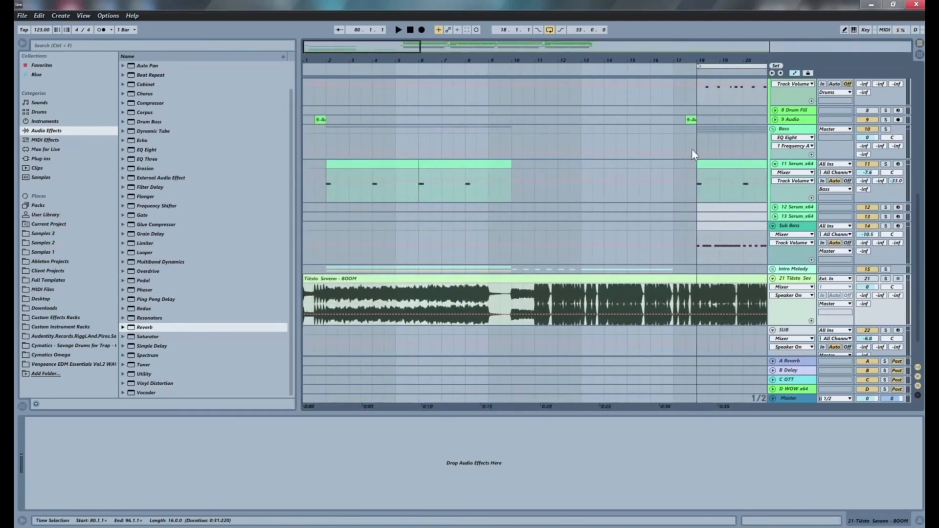
scroll(481, 185, down, 2)
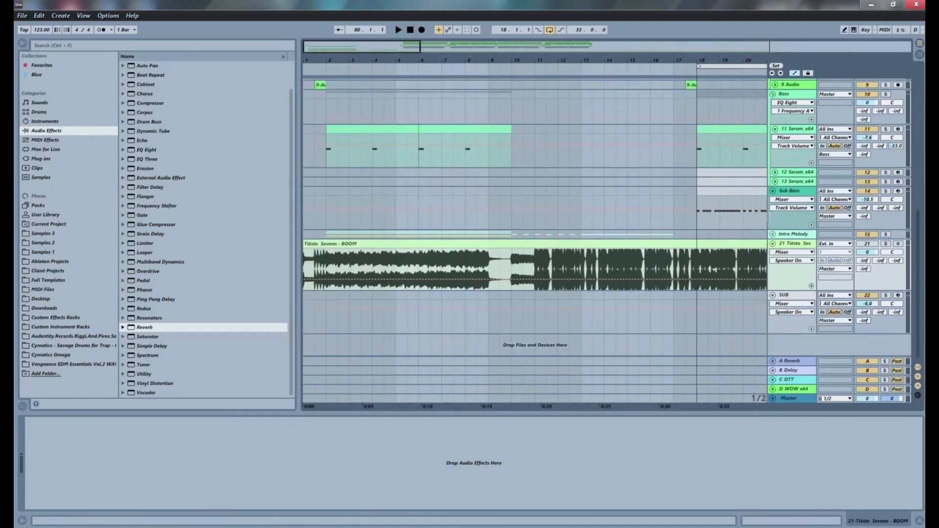
click(772, 234)
scroll(546, 222, down, 5)
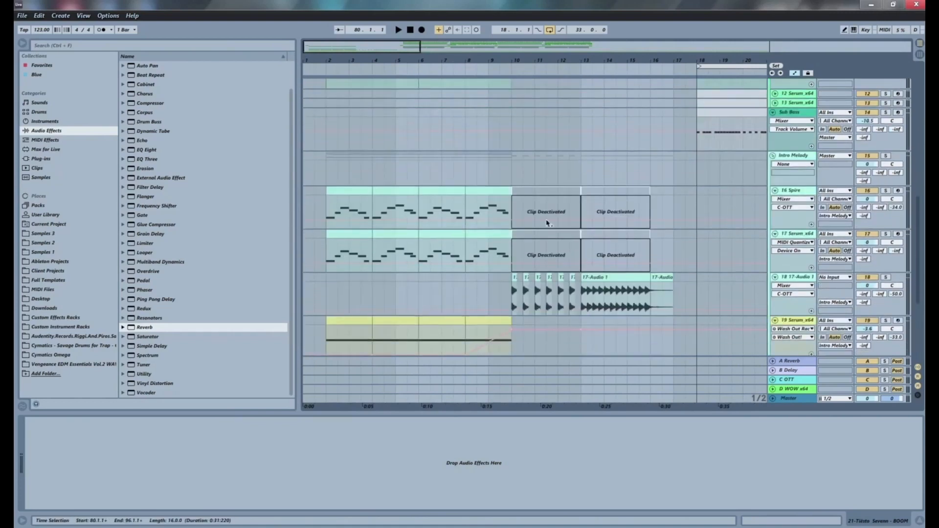
- Solo the Intro Melody group and listen to its melody around bars 6 to 9
click(480, 217)
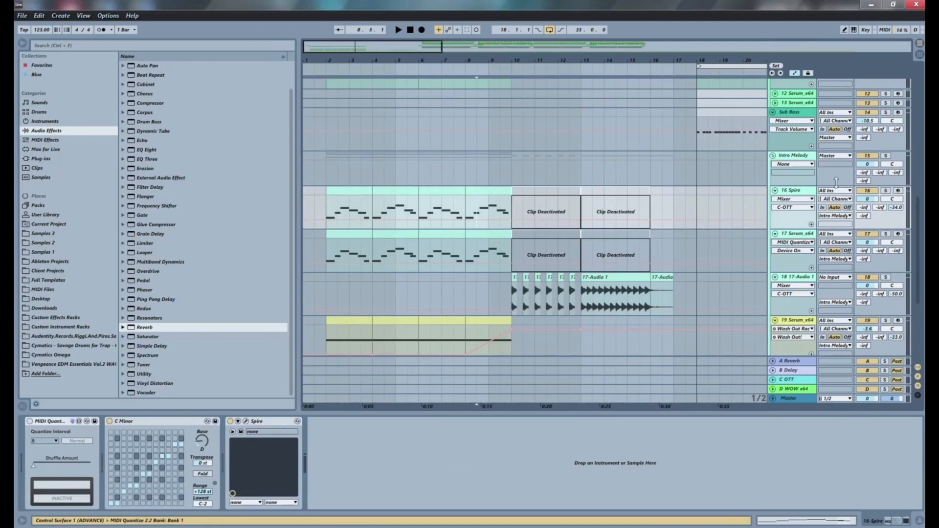
key(space)
click(886, 155)
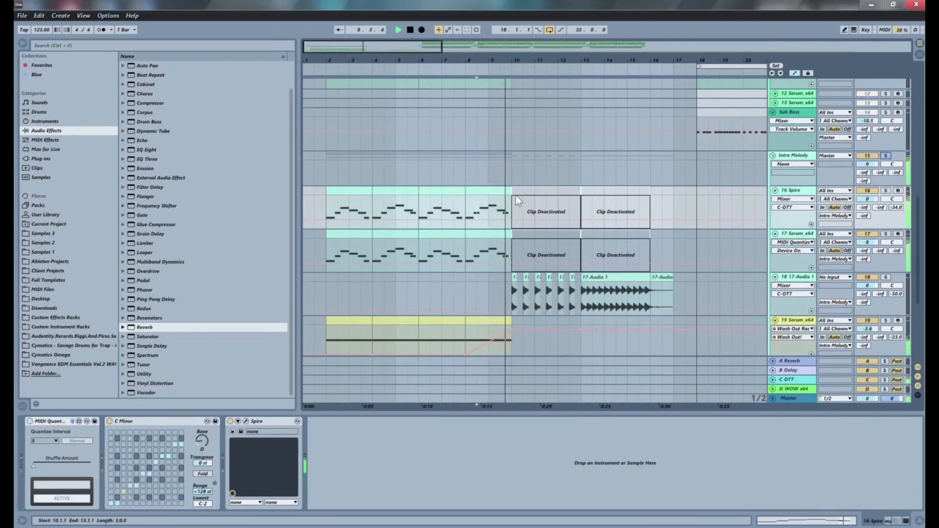
click(418, 209)
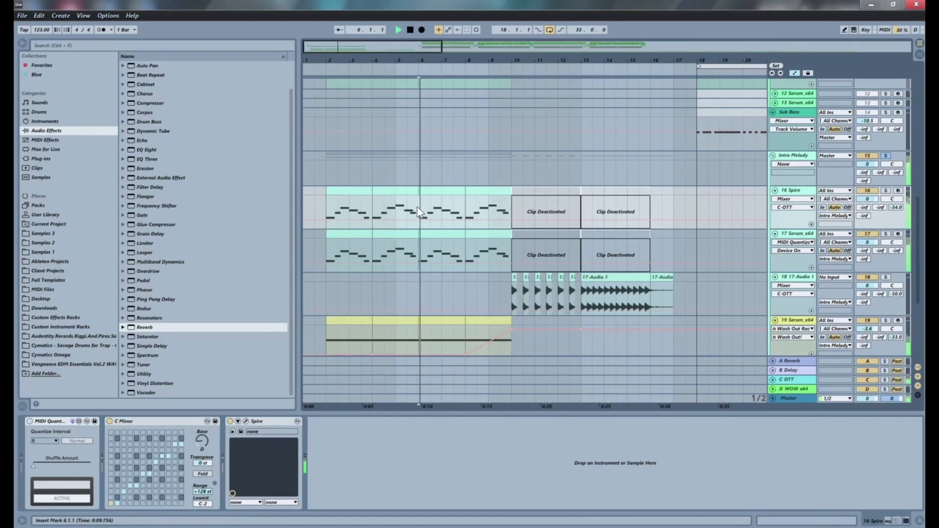
click(441, 213)
key(space)
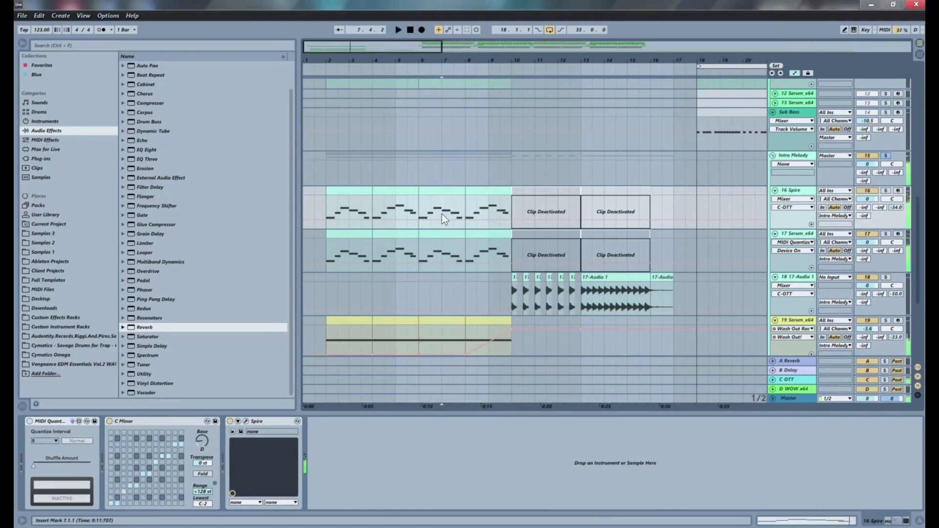
- Copy the one-bar melody phrase at bar 7 of tracks 16 Spire and 17 Serum_x64 and paste it at bar 33
drag(444, 203, 454, 190)
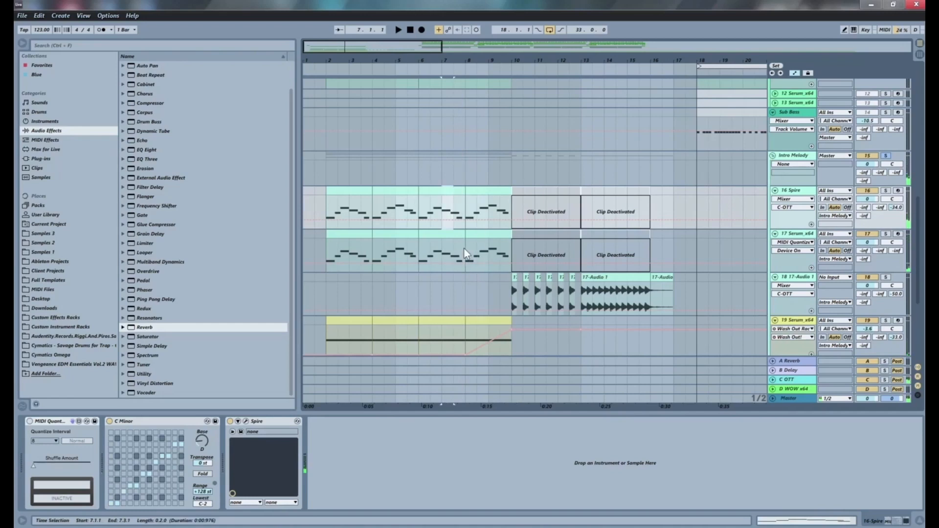
drag(463, 248, 444, 195)
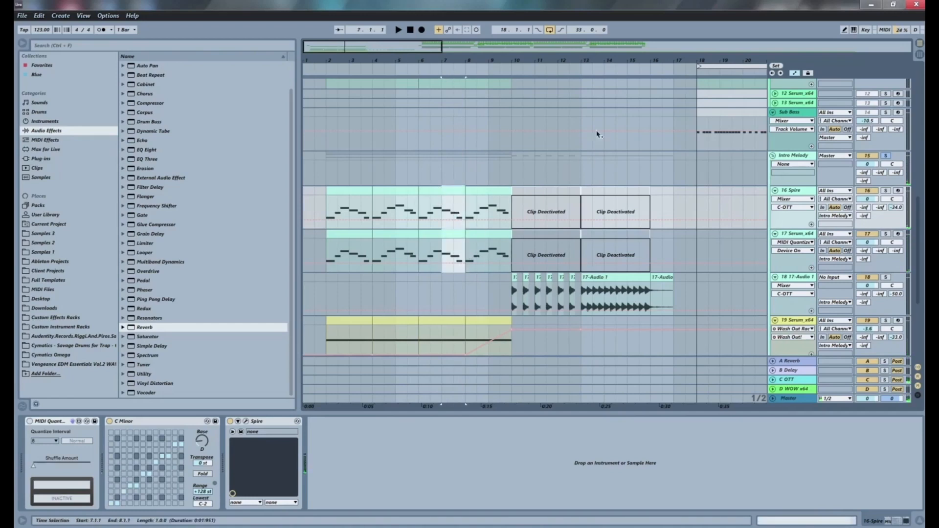
key(minus)
key(minus)
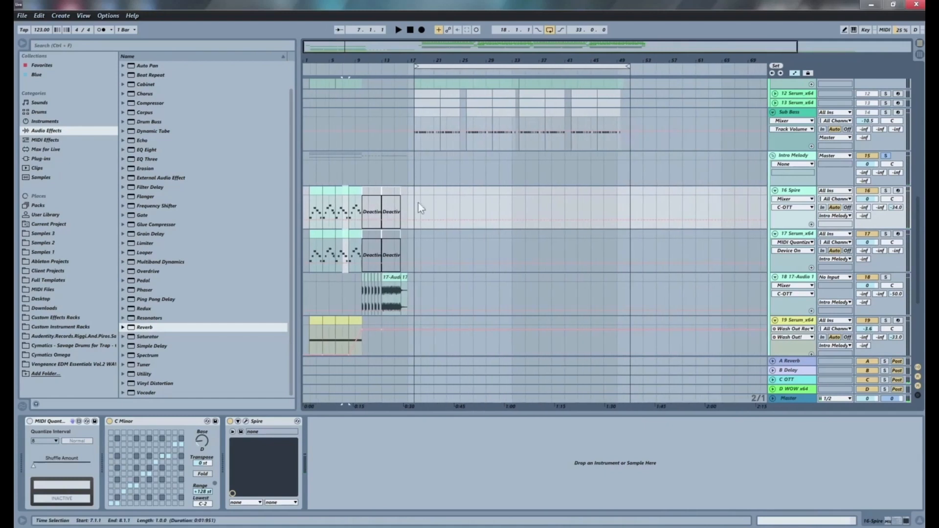
click(500, 201)
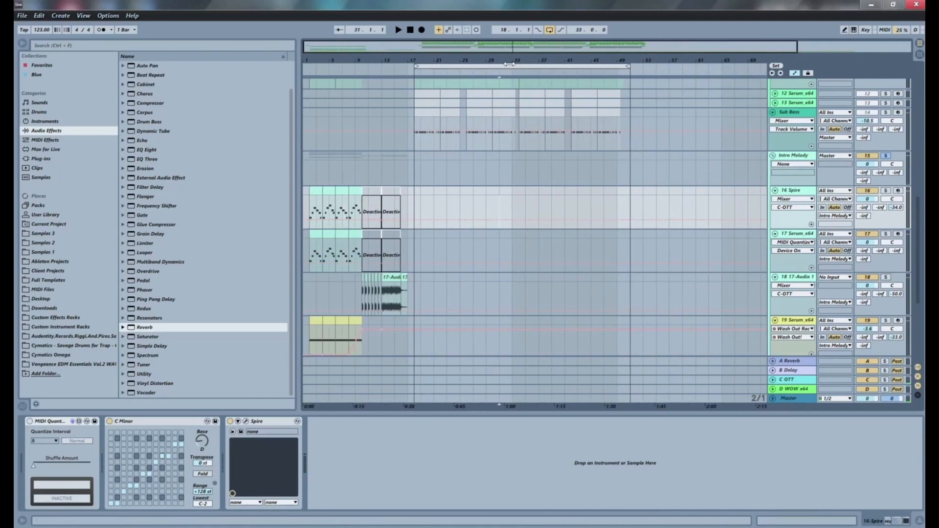
drag(508, 63, 507, 81)
key(plus)
key(ctrl+v)
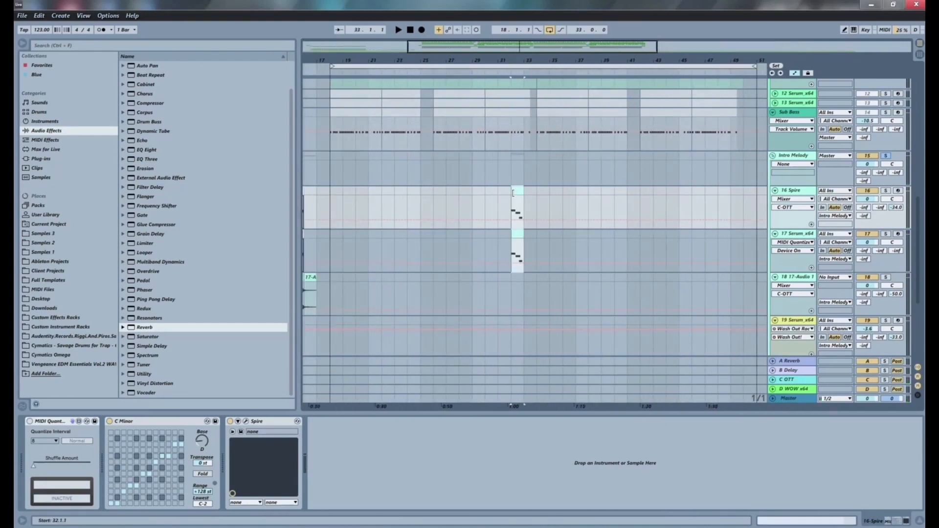
key(ctrl+z)
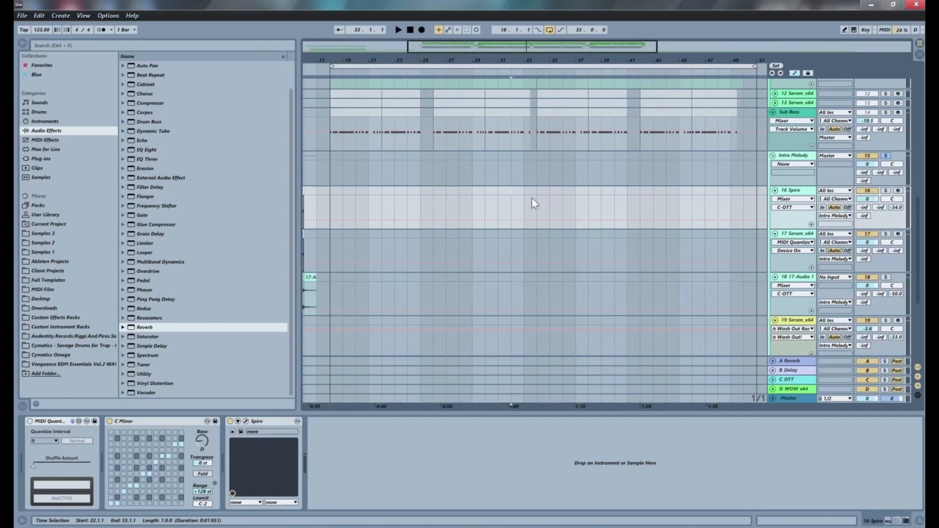
key(ctrl+v)
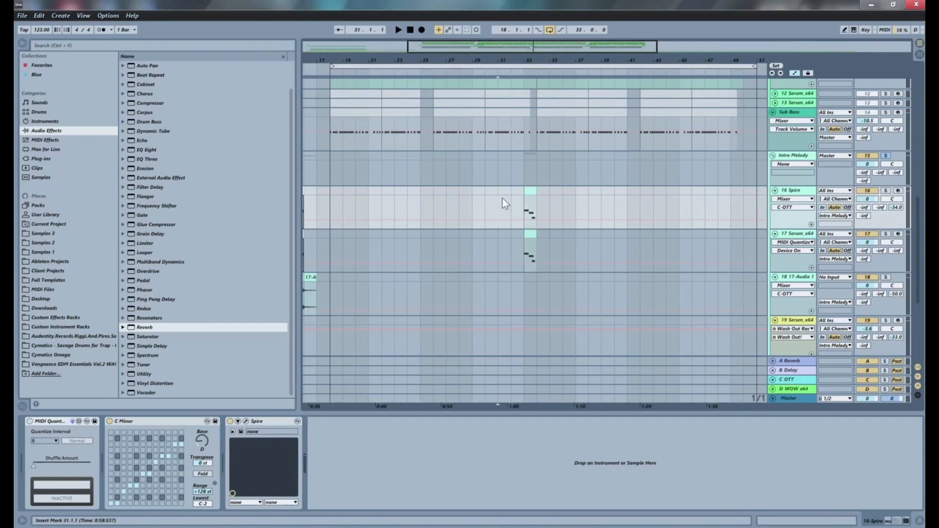
- Play the drop from bar 31 to hear the pasted melody phrase in context
click(503, 199)
key(space)
key(plus)
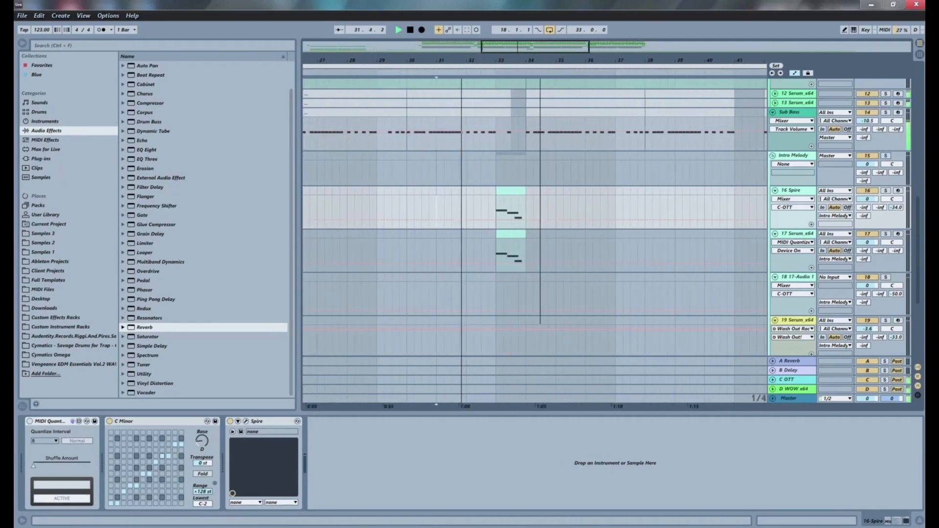
scroll(467, 80, up, 1)
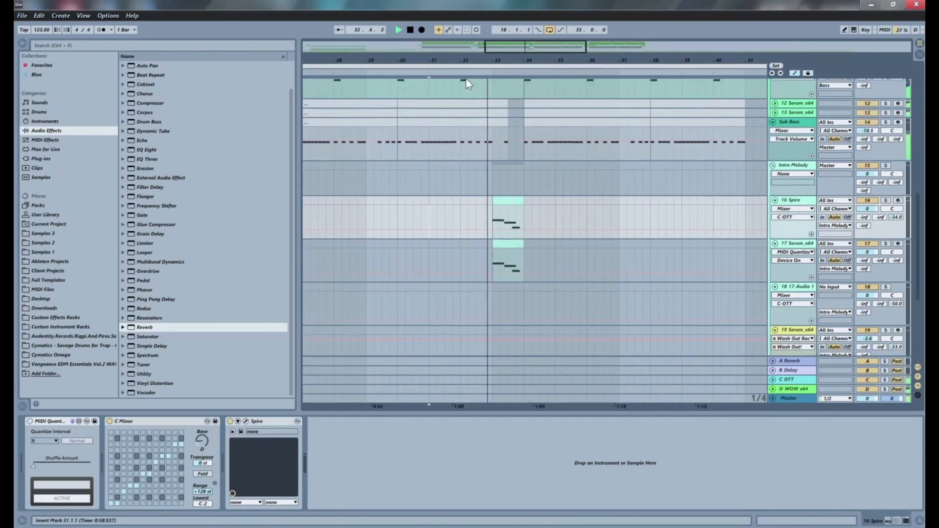
key(ctrl+shift+t)
scroll(466, 78, down, 3)
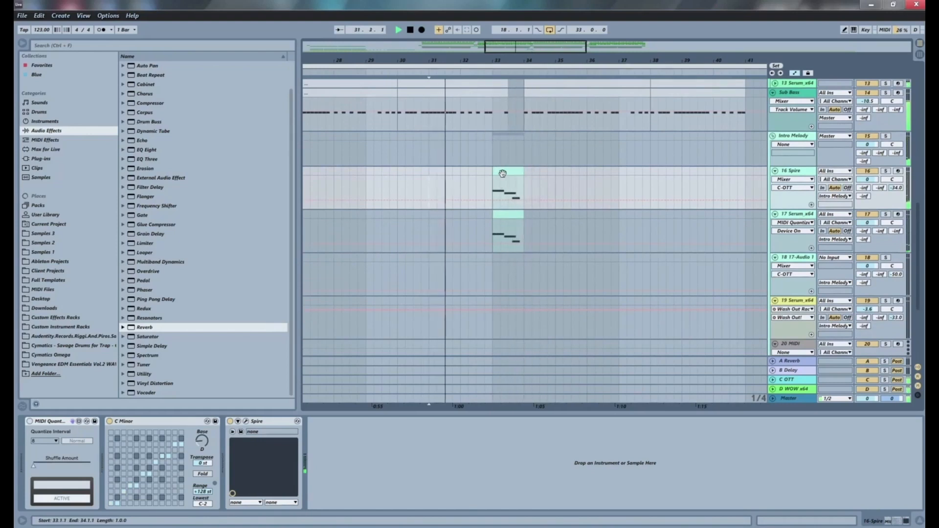
- Try shifting the bar 33 melody clips on tracks 16 Spire and 17 Serum_x64 two beats later, play from bar 33, and undo both moves
click(507, 209)
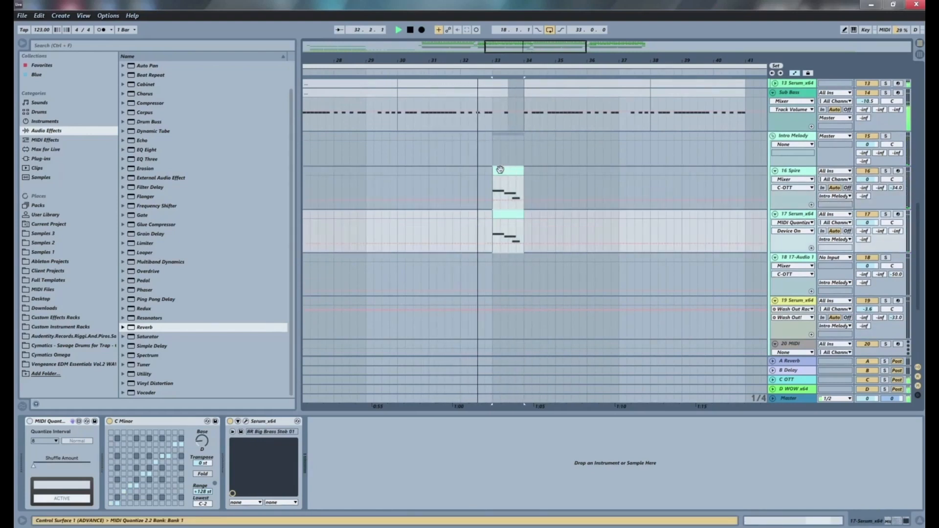
drag(507, 168, 525, 170)
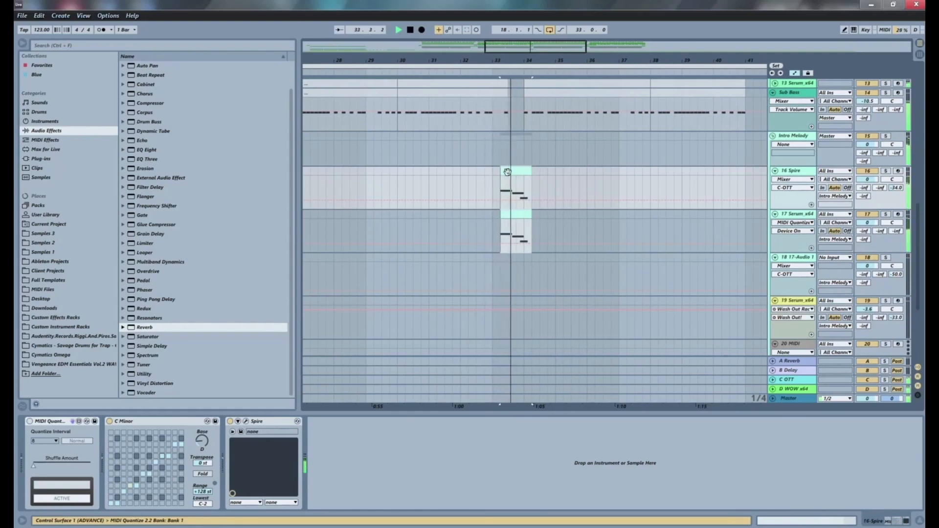
drag(510, 171, 519, 178)
key(space)
click(491, 183)
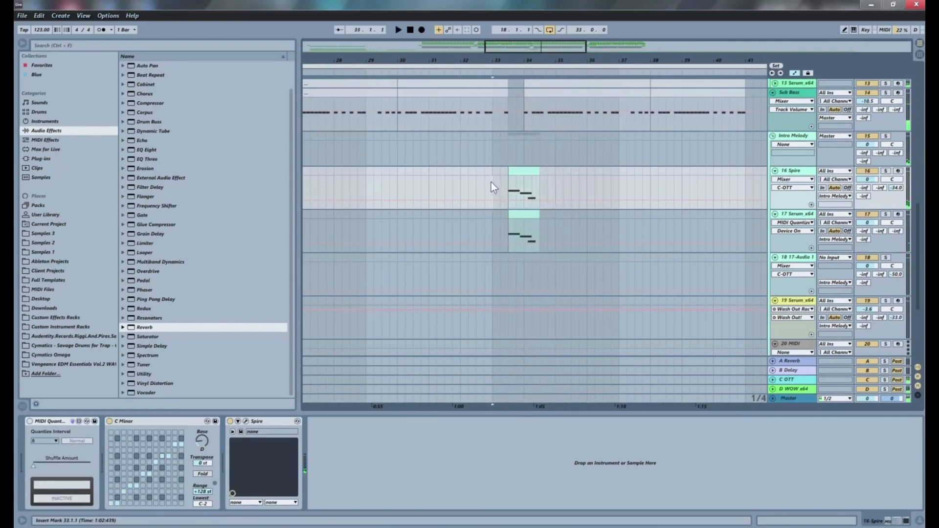
key(space)
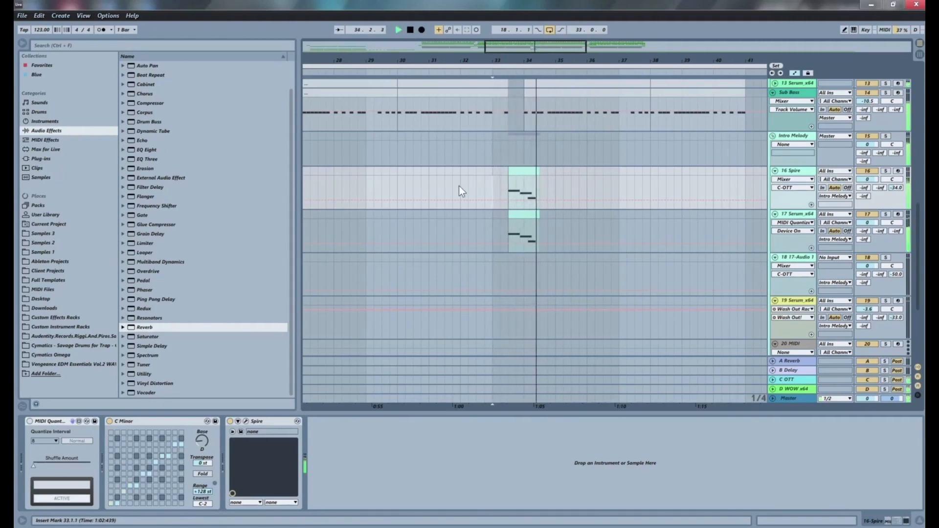
key(space)
key(space)
key(ctrl+z)
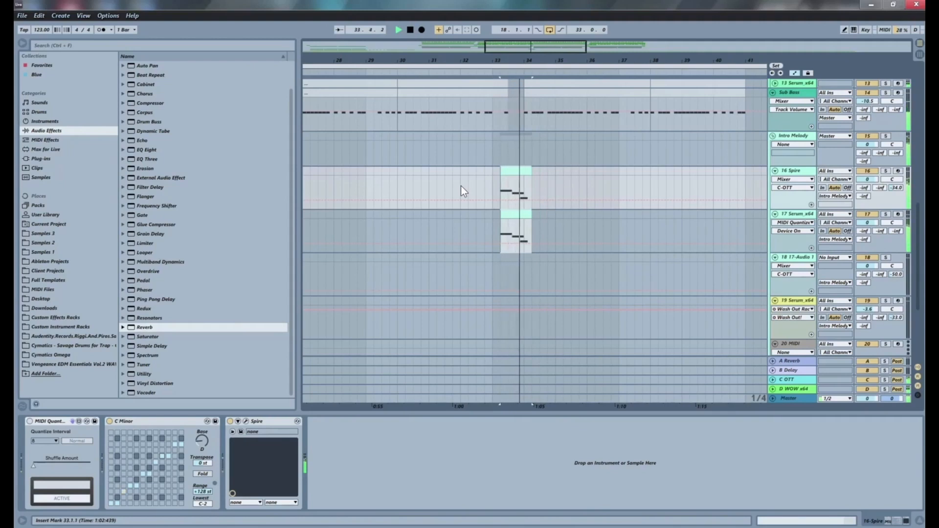
key(ctrl+z)
key(space)
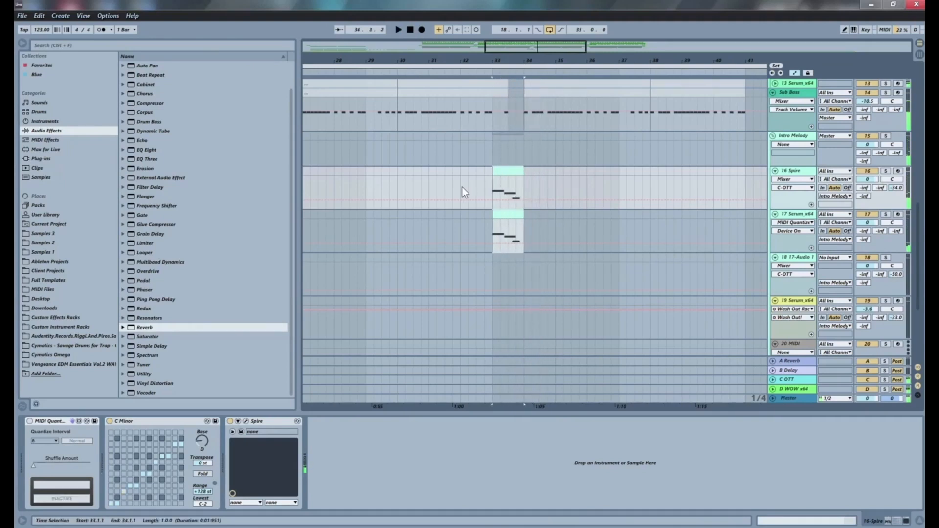
- Restore the one-beat shift of the bar 33 melody clips, trim one beat off their start, and play the result
key(ctrl+y)
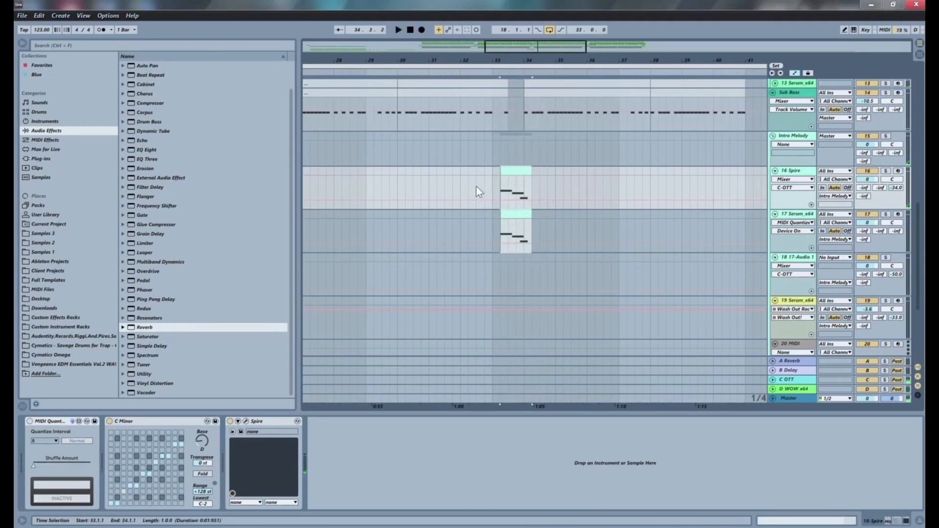
drag(501, 170, 509, 170)
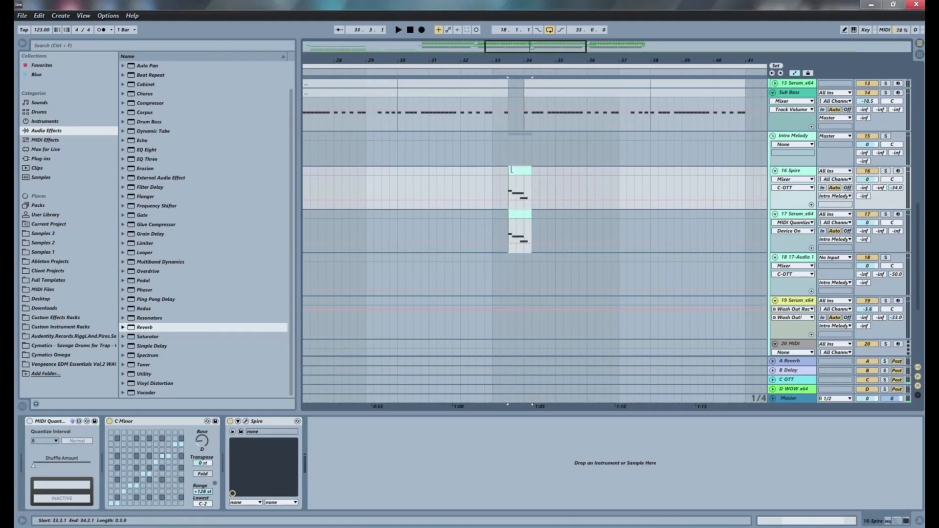
click(479, 178)
key(space)
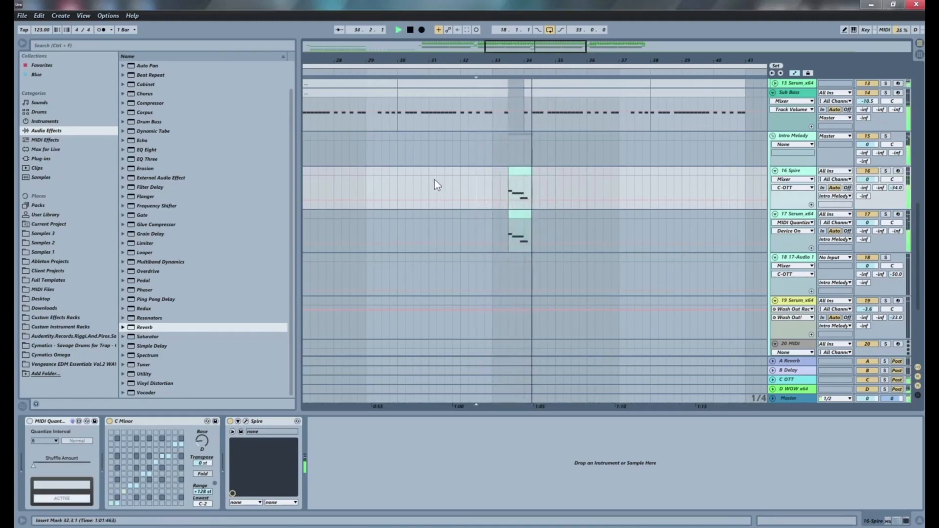
- Copy bar 33 of tracks 16 Spire and 17 Serum_x64 and paste it at bars 37 and 41
drag(482, 60, 511, 19)
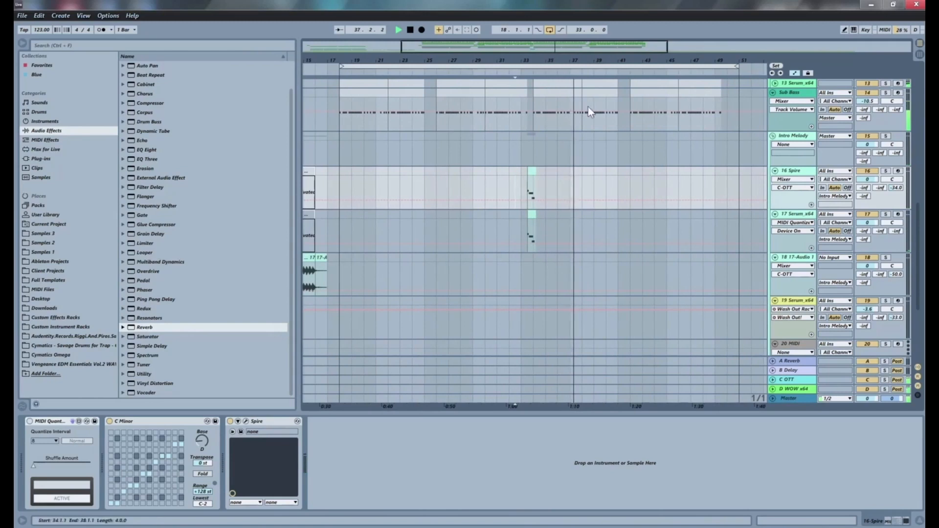
click(525, 166)
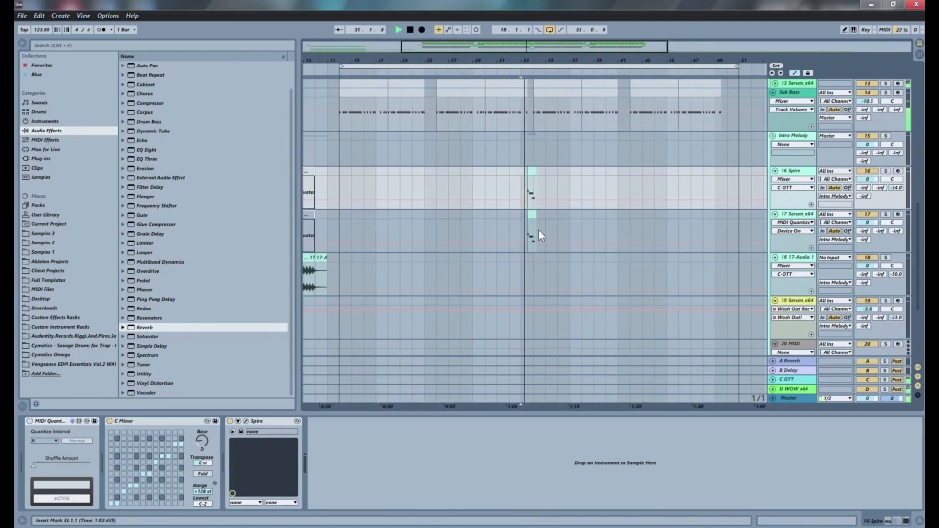
click(539, 230)
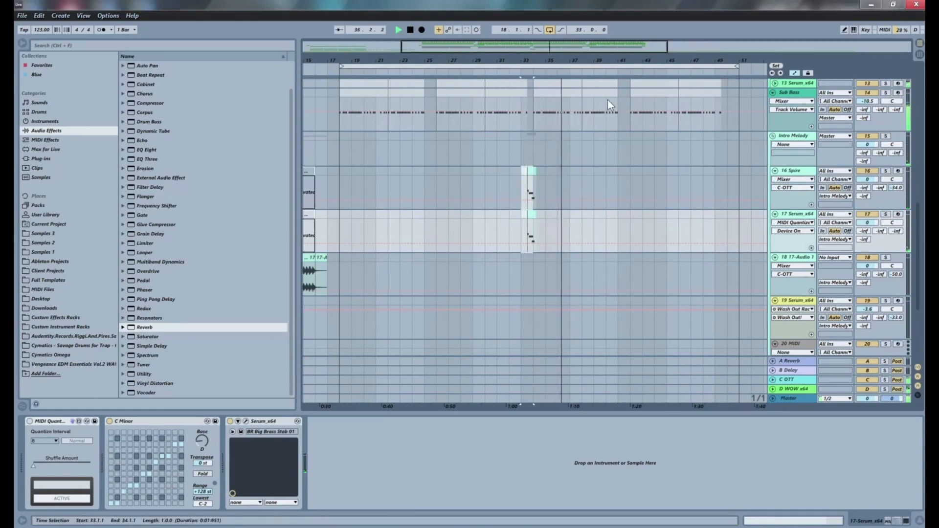
drag(561, 59, 561, 81)
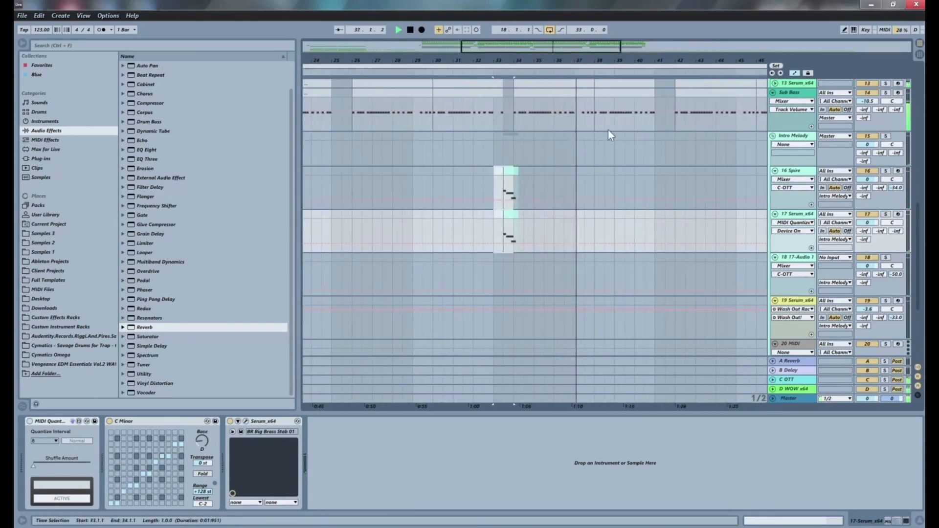
click(576, 169)
key(ctrl+v)
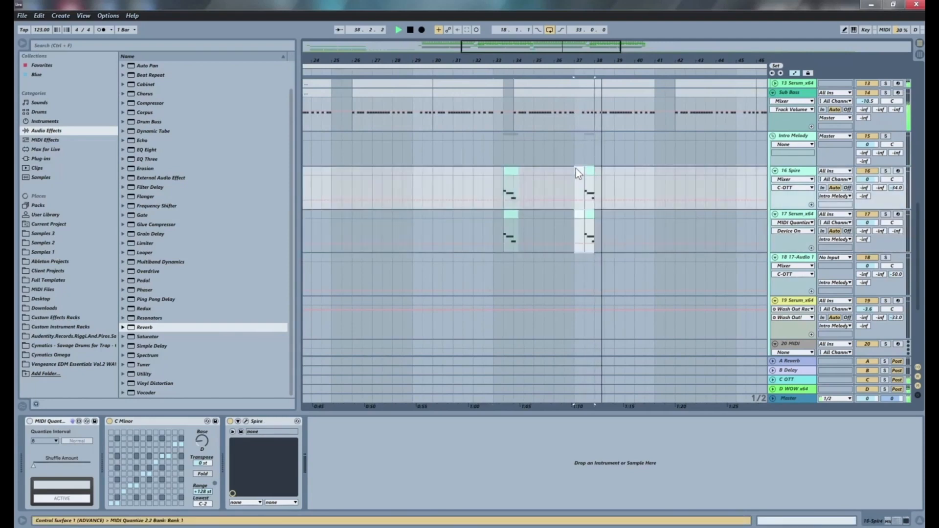
click(657, 177)
key(ctrl+v)
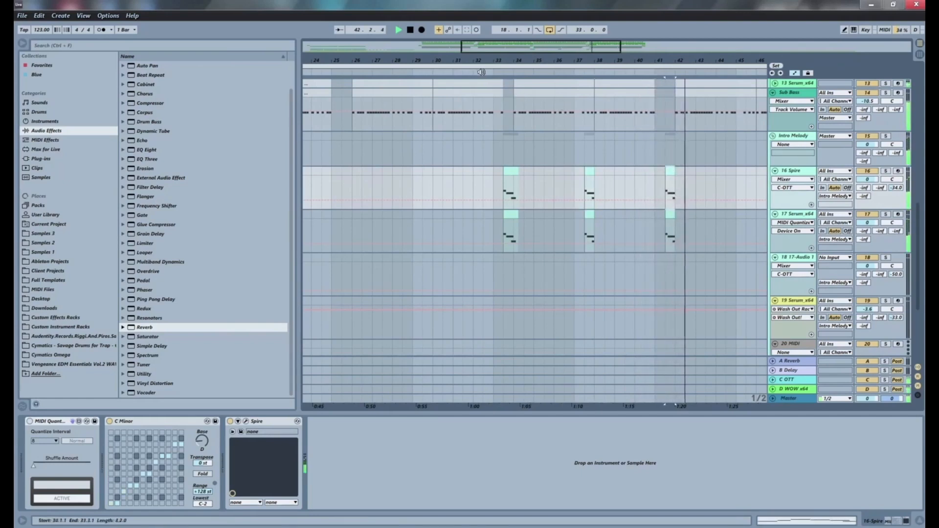
- Play the drop briefly from bar 26
key(minus)
drag(537, 60, 464, 60)
click(363, 186)
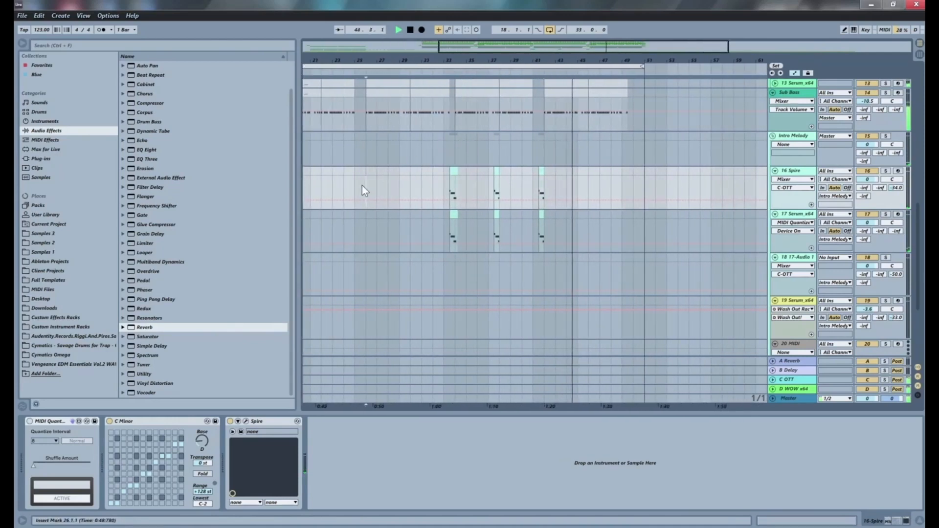
key(space)
key(space)
scroll(430, 184, up, 3)
key(space)
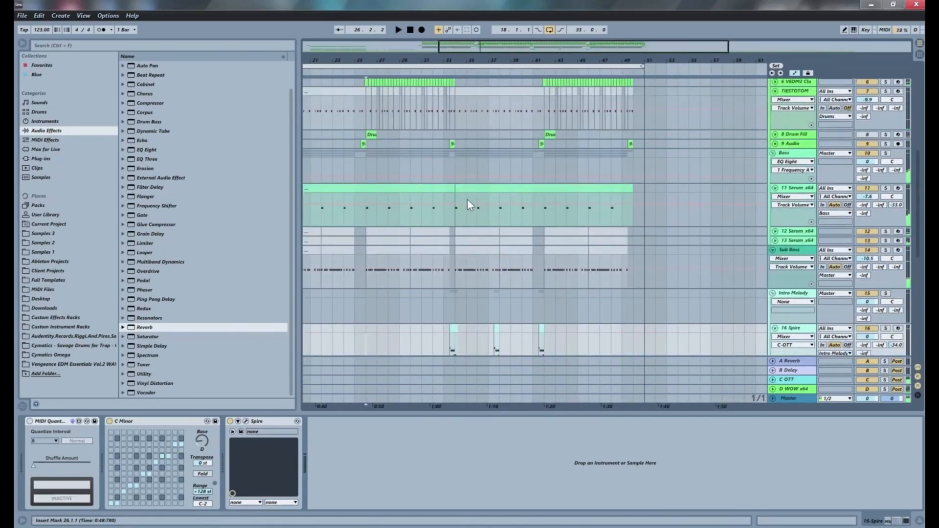
- Unfold track 6, consolidate its closed hi-hat pieces from bar 26 to 34 into one clip, and delete the leftover sliver before bar 26
scroll(492, 193, up, 5)
scroll(470, 194, up, 3)
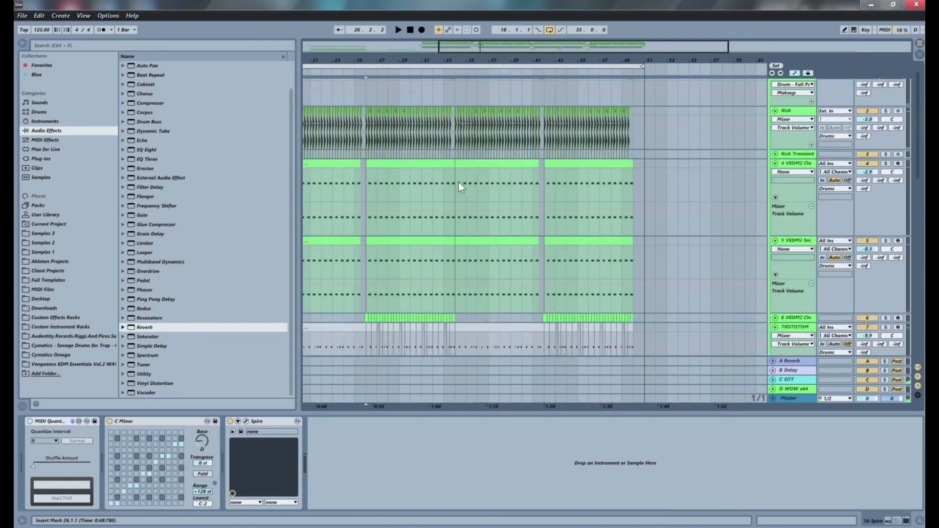
scroll(460, 183, down, 3)
click(775, 239)
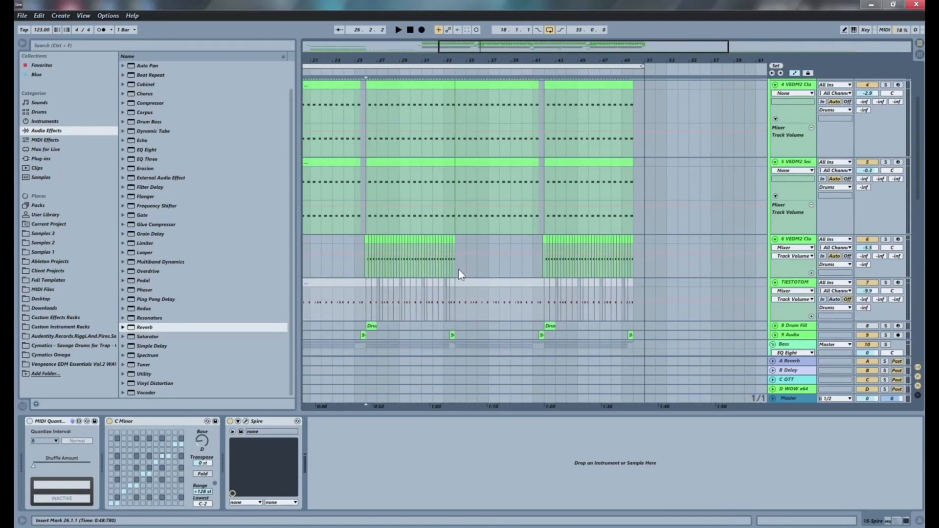
drag(452, 250, 367, 244)
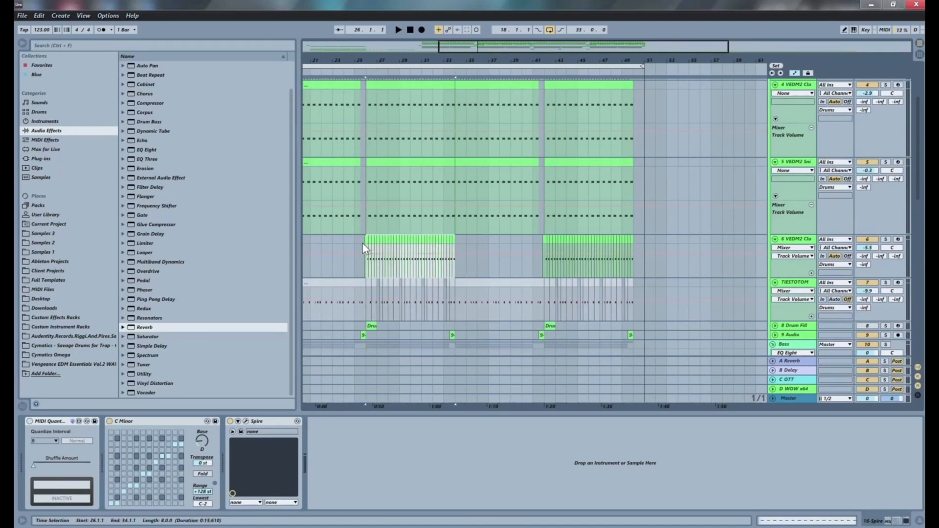
click(362, 244)
key(ctrl+j)
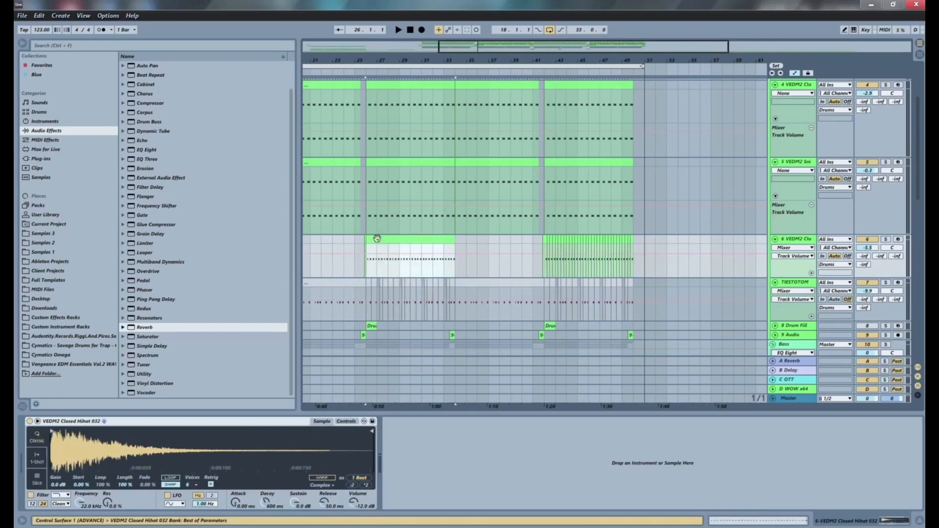
drag(365, 55, 430, 145)
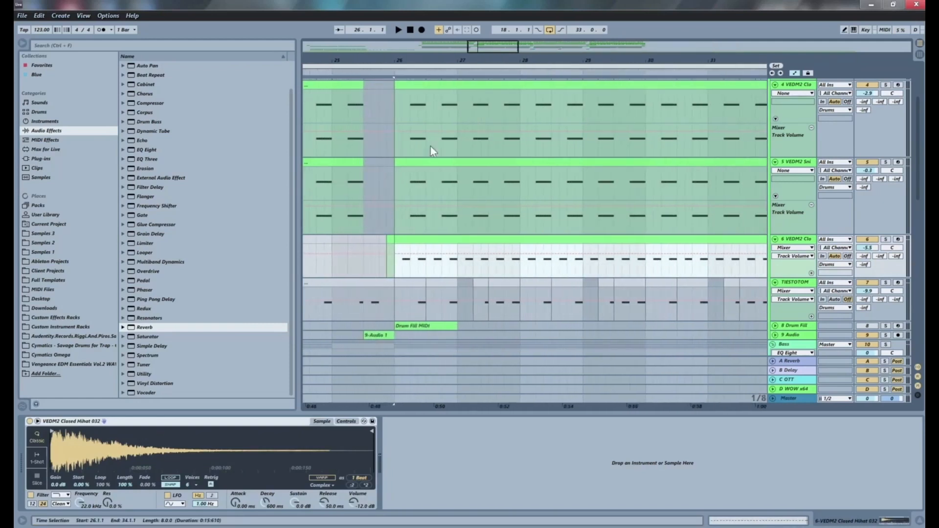
click(383, 239)
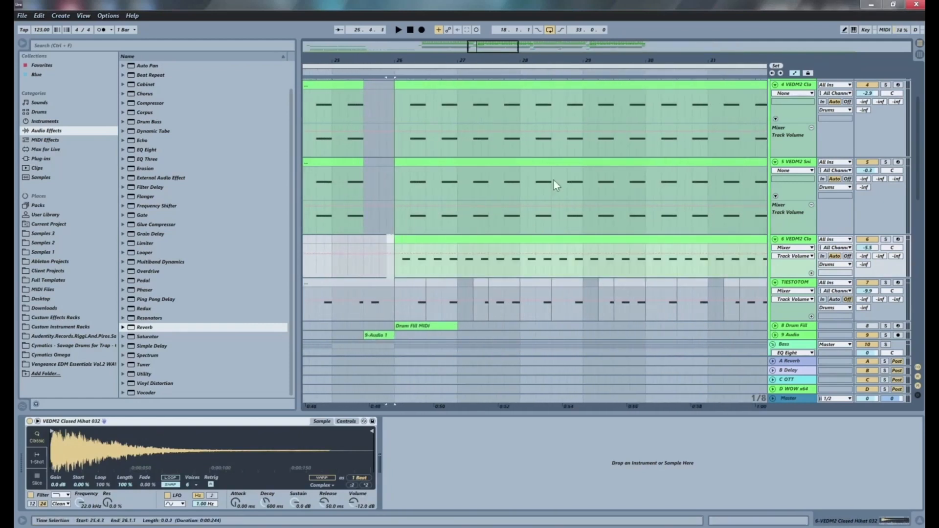
- Duplicate the consolidated eight-bar hi-hat clip twice on track 6 to fill bars 34 to 50
drag(502, 60, 436, 15)
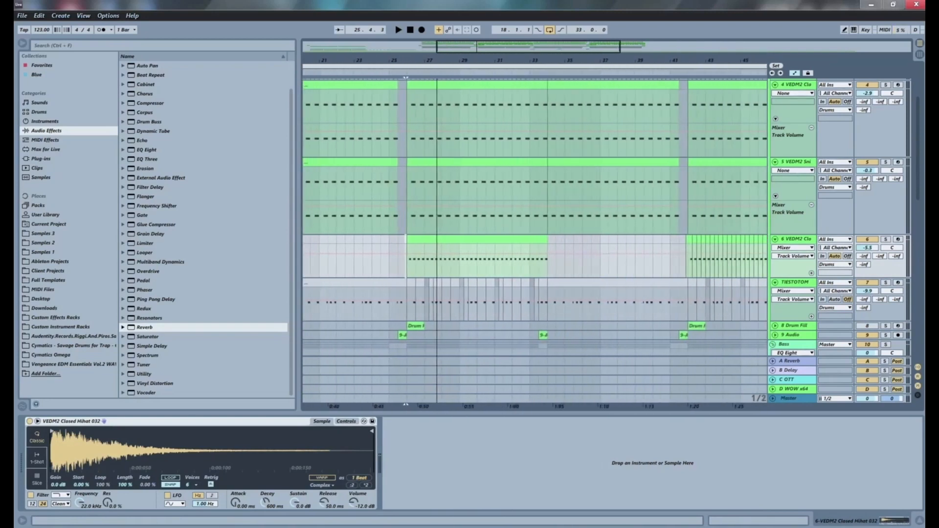
click(422, 240)
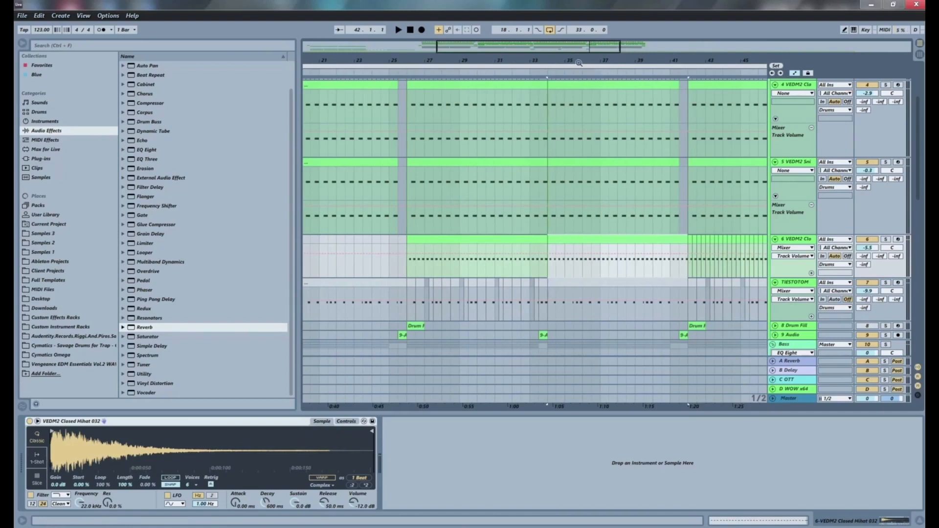
drag(562, 62, 469, 59)
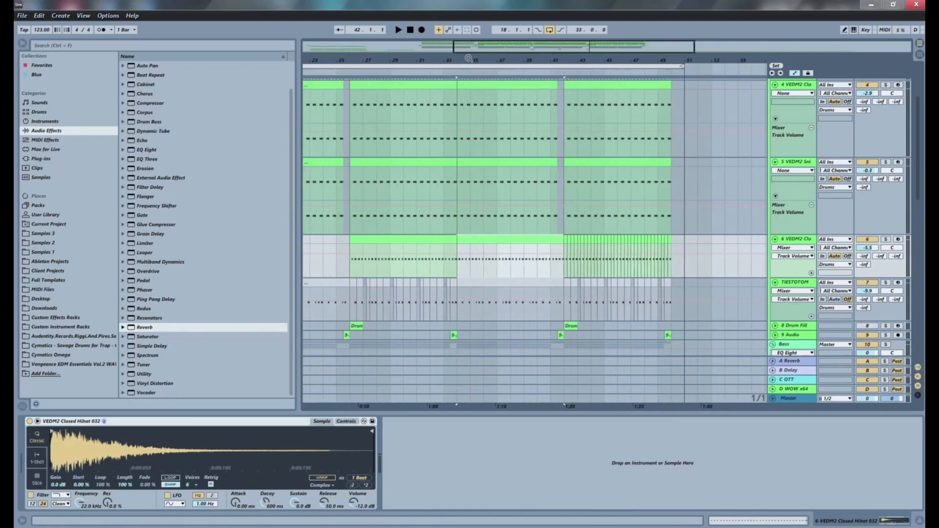
key(ctrl+d)
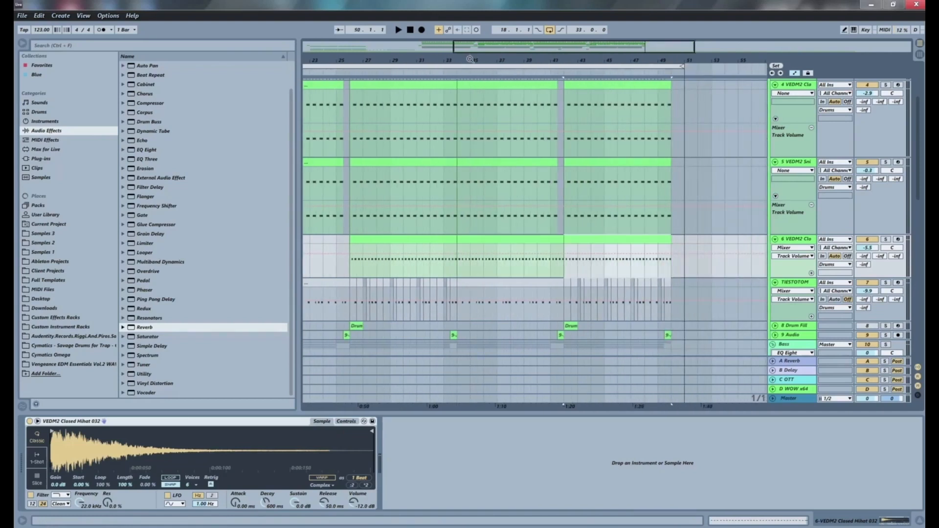
- Play the drop from bar 26 to hear the extended closed hi-hat pattern
key(space)
click(351, 274)
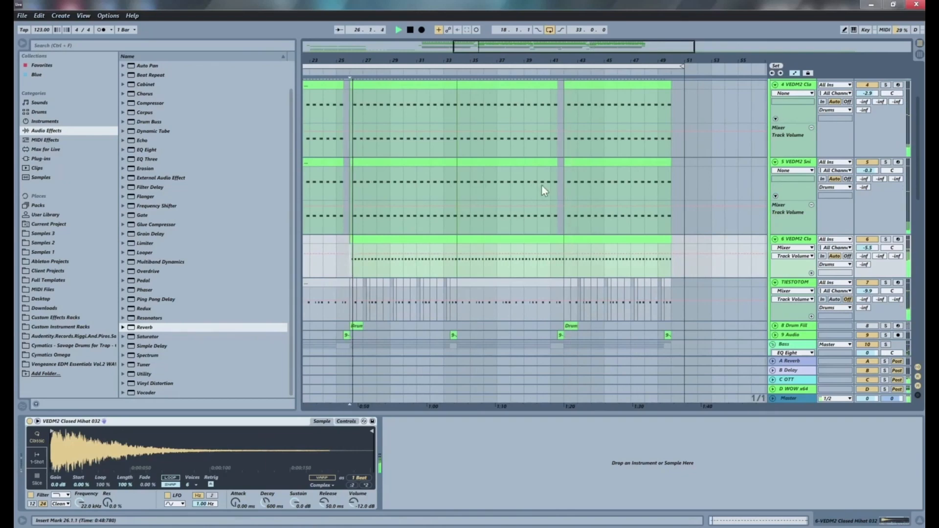
key(minus)
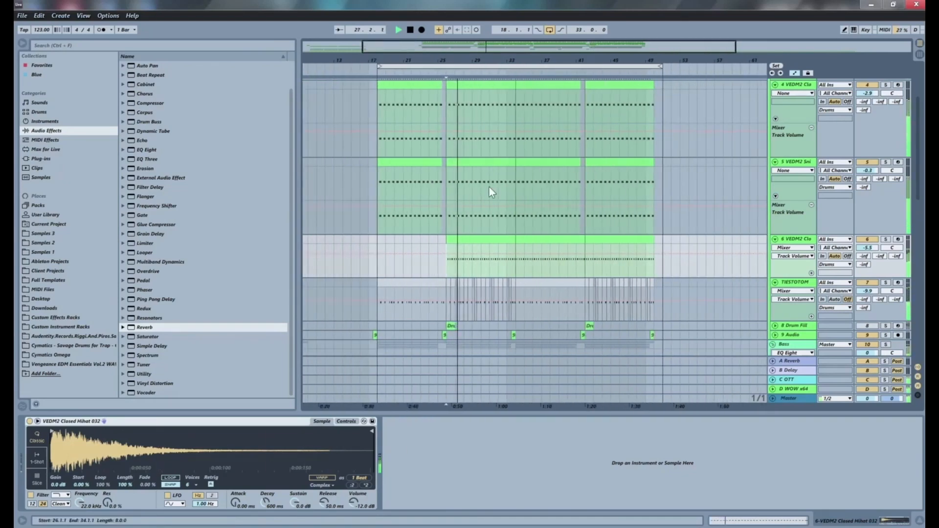
- Duplicate the eight-bar clip at bar 18 of the TIESTOTOM track three times, replacing the fragmented pieces up to bar 50
scroll(489, 186, down, 3)
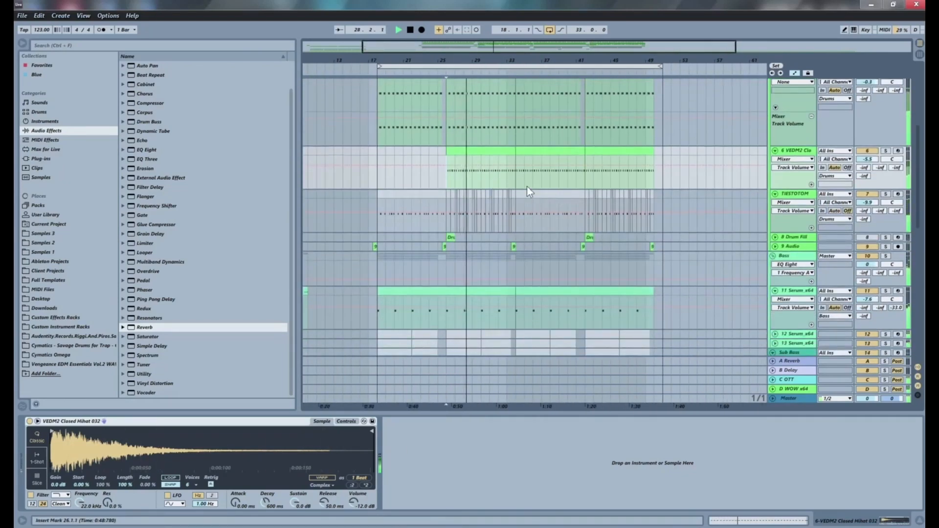
scroll(527, 187, down, 1)
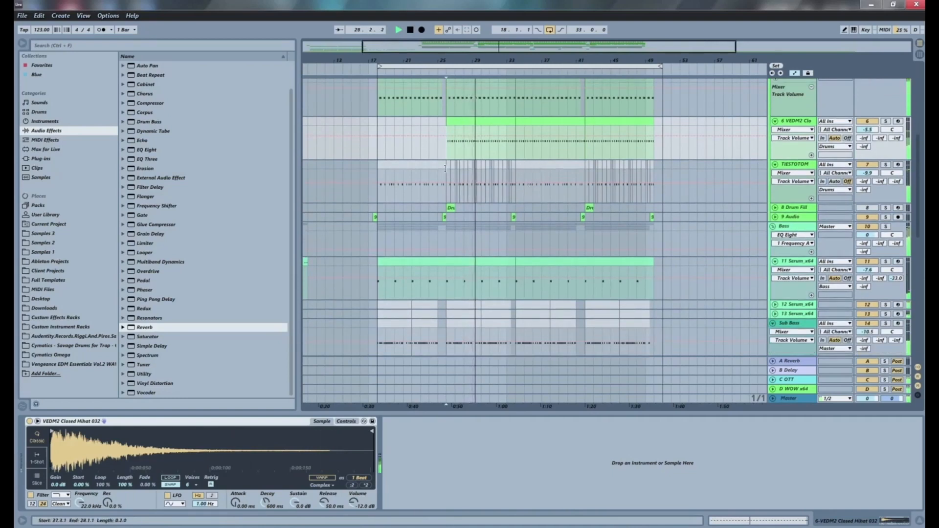
click(413, 168)
key(ctrl+d)
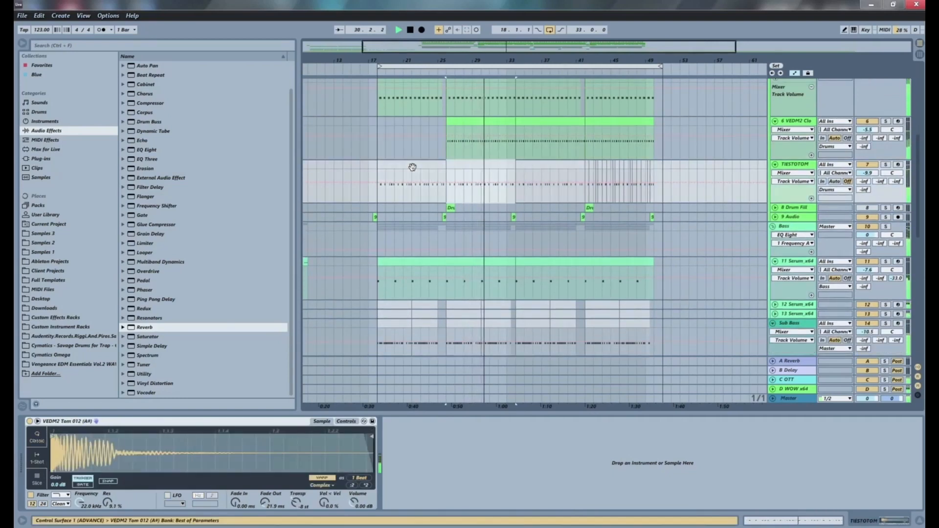
key(ctrl+d)
key(ctrl+d)
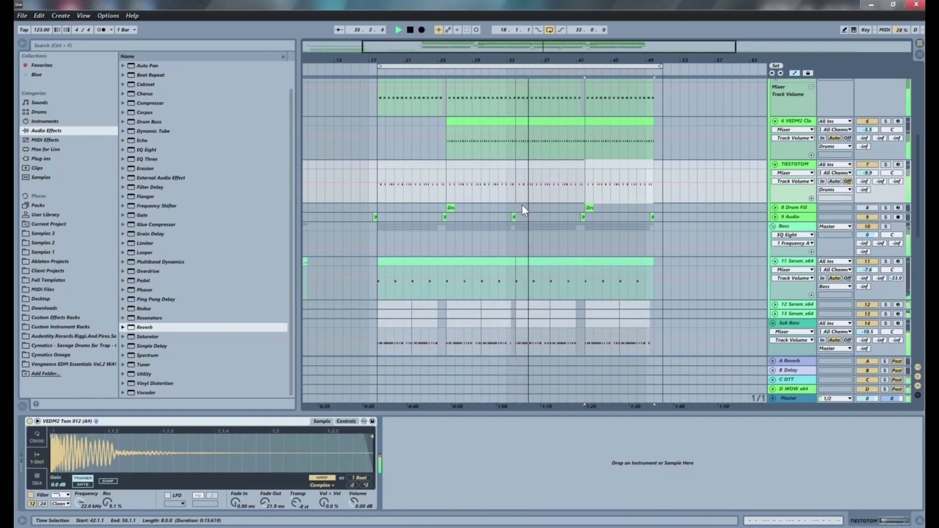
scroll(521, 205, down, 5)
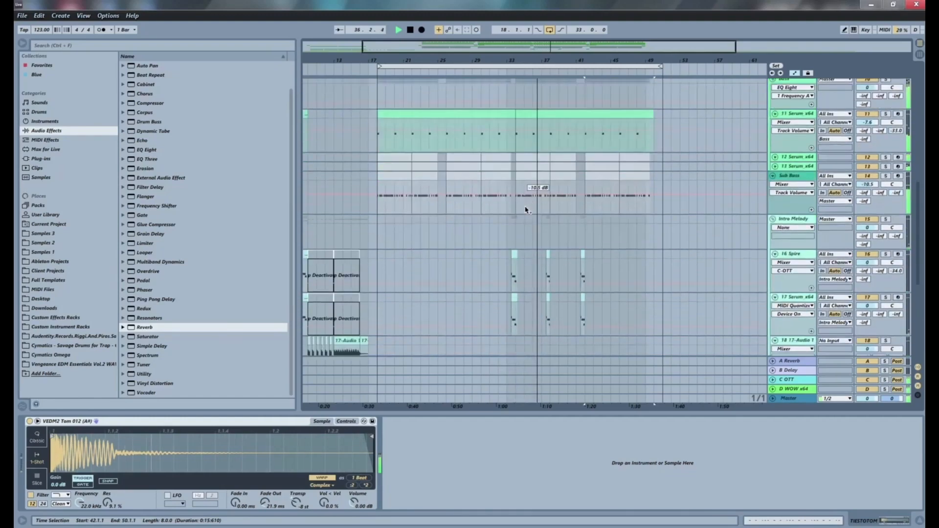
scroll(526, 205, down, 3)
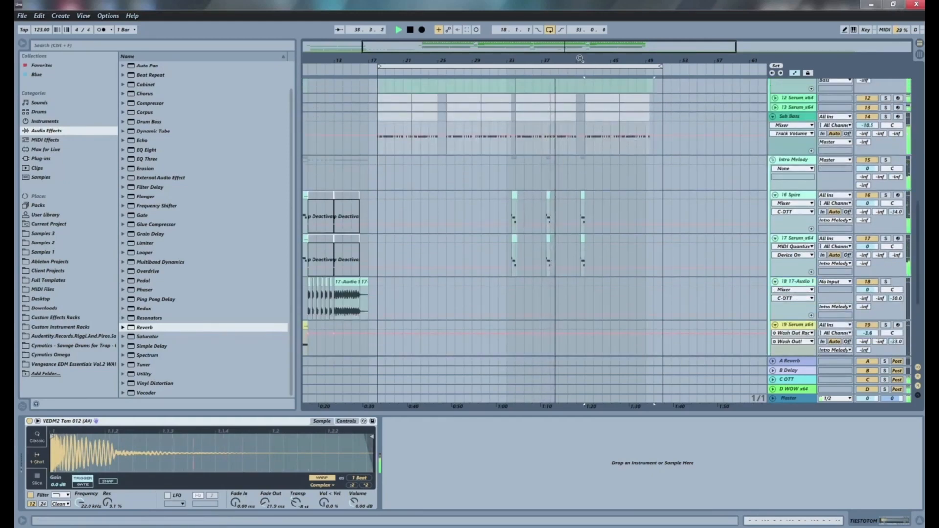
- Listen to the extended tom pattern through bar 43 of the drop and stop playback
drag(580, 58, 535, 59)
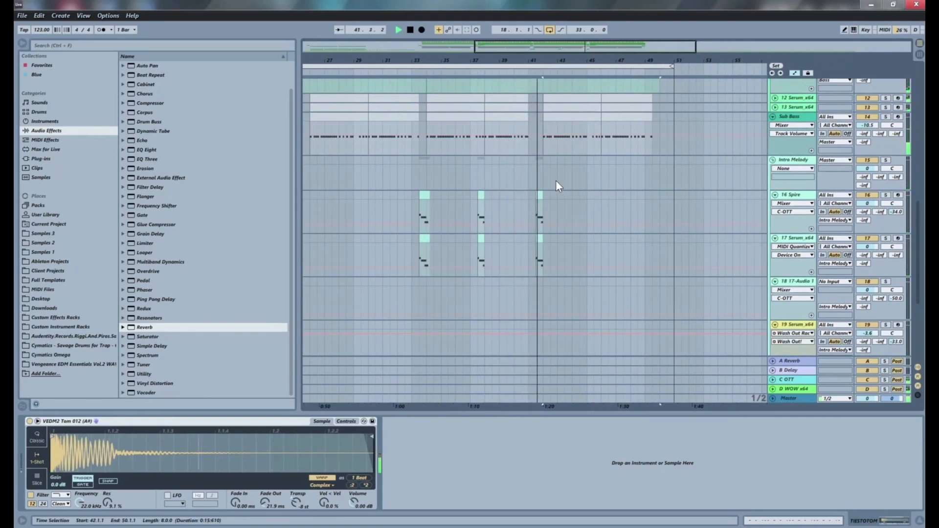
scroll(522, 190, down, 2)
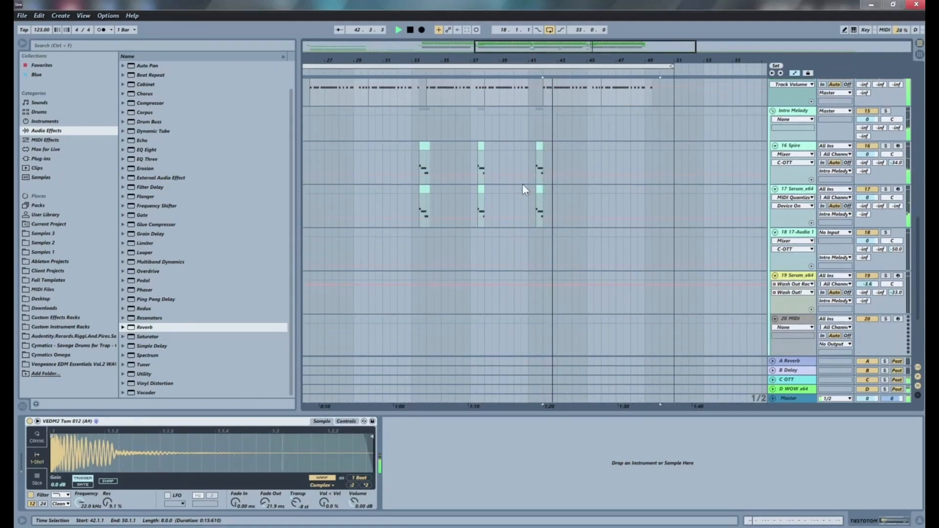
scroll(536, 235, left, 3)
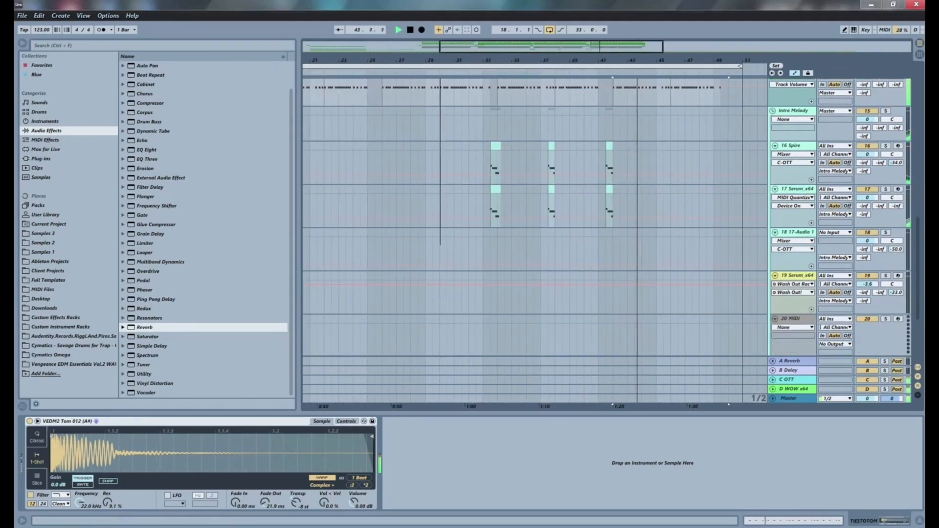
drag(440, 60, 475, 49)
key(space)
- Look over the intro melody fills, the bass tracks and the Tiësto reference across the whole drop
click(340, 149)
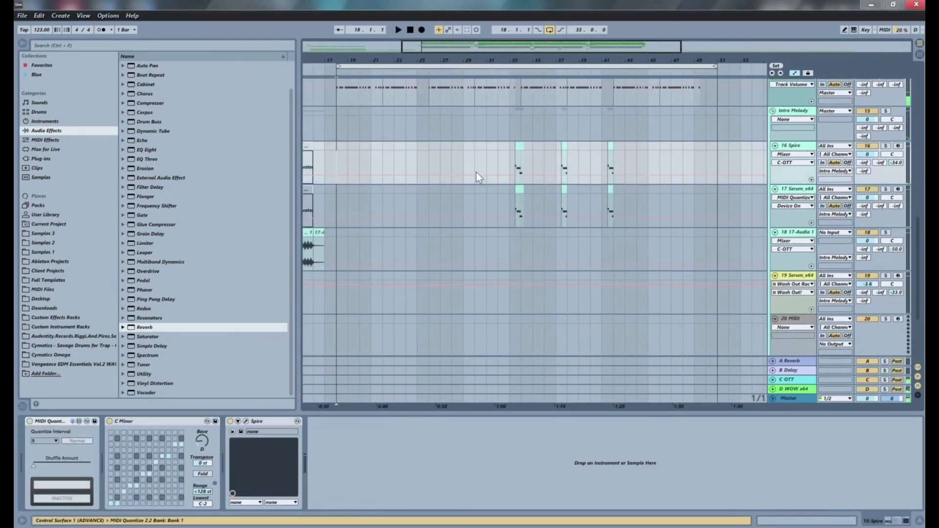
scroll(504, 173, down, 3)
scroll(529, 171, up, 4)
click(520, 151)
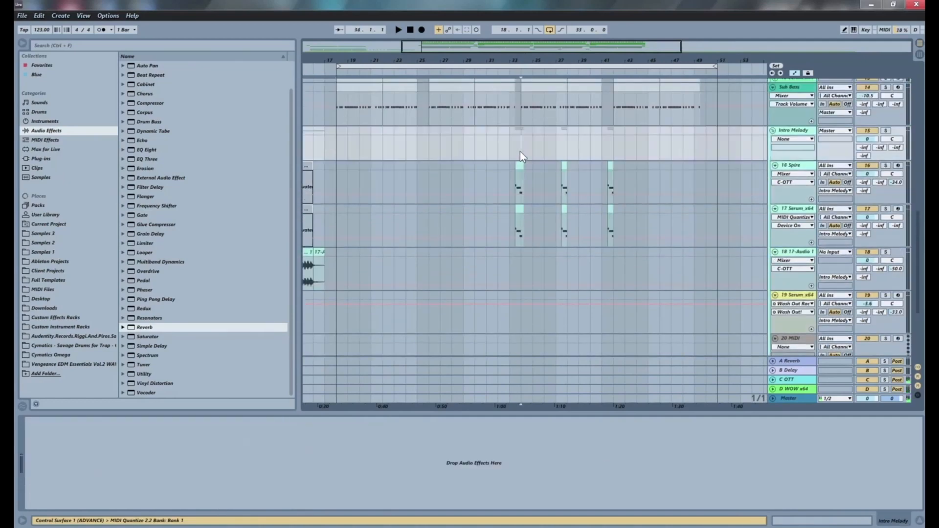
mouse_move(535, 60)
mouse_down()
mouse_move(534, 81)
mouse_move(527, 60)
mouse_up()
scroll(551, 122, down, 3)
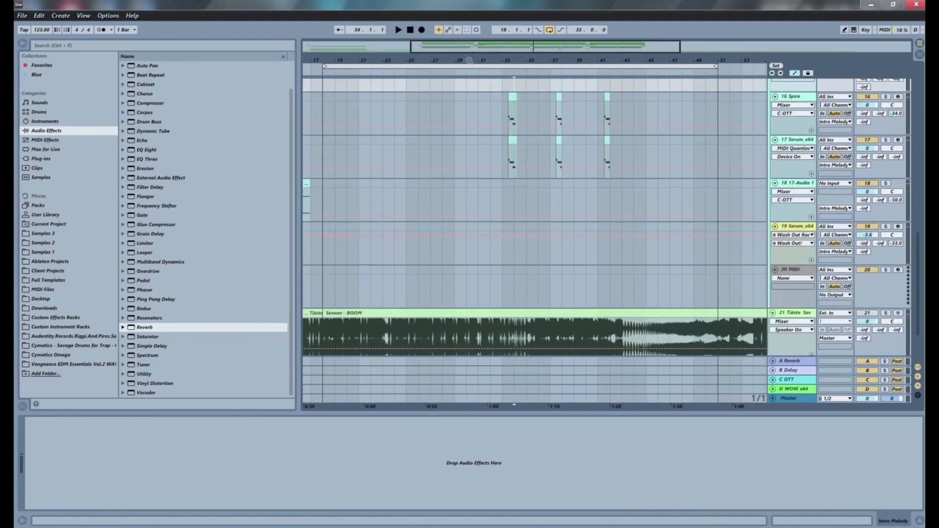
drag(466, 60, 466, 49)
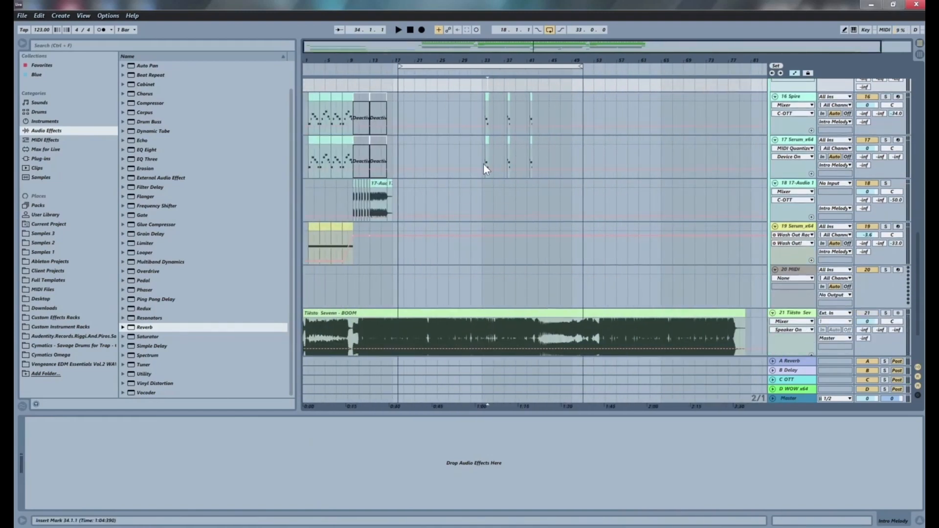
scroll(484, 164, down, 3)
scroll(484, 180, up, 10)
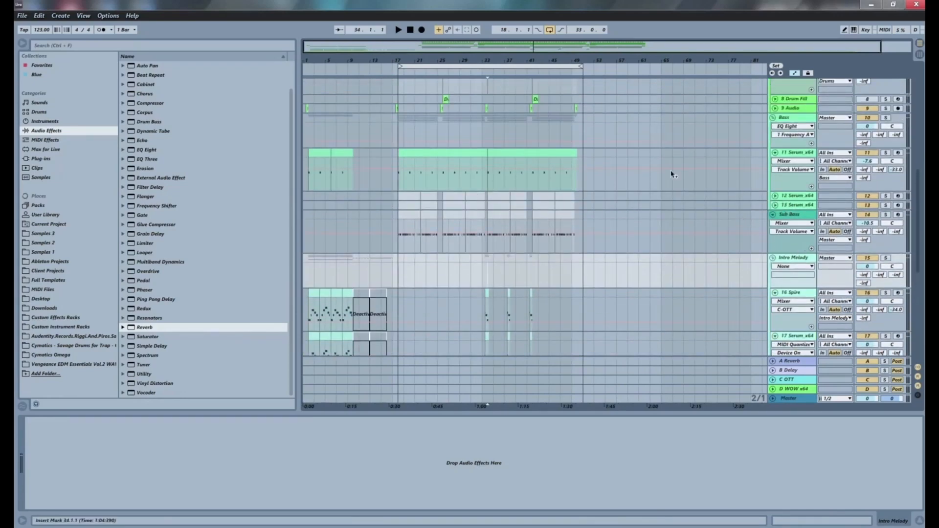
scroll(594, 166, up, 5)
- Copy the eight-bar TIESTOTOM clip spanning bars 34 to 42
click(503, 193)
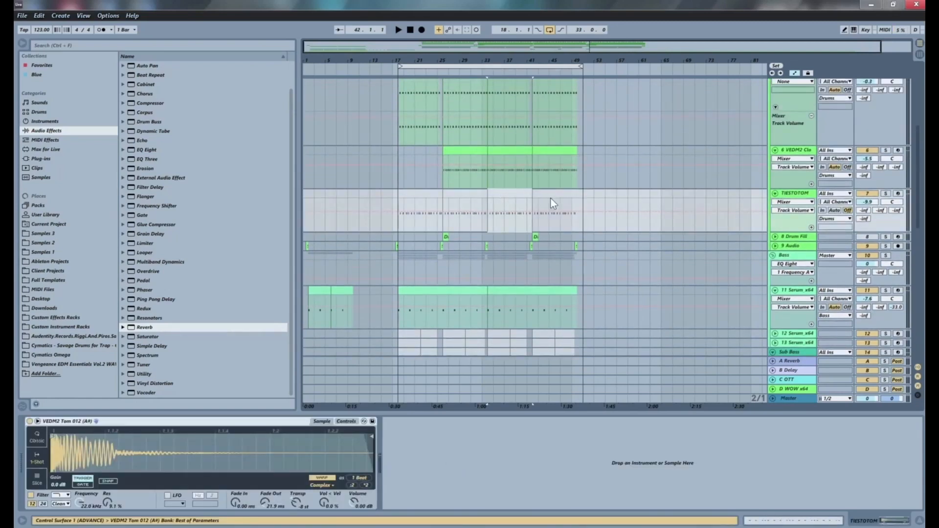
scroll(538, 197, down, 3)
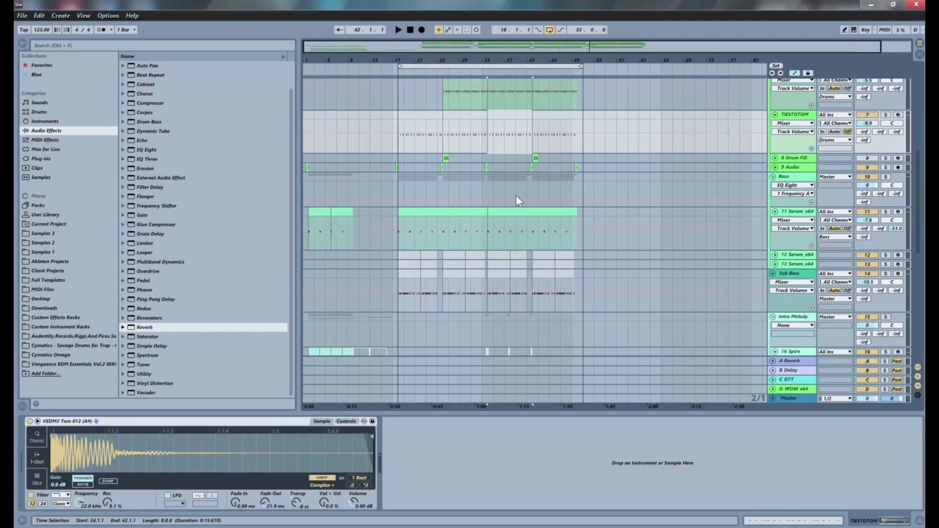
scroll(516, 197, down, 8)
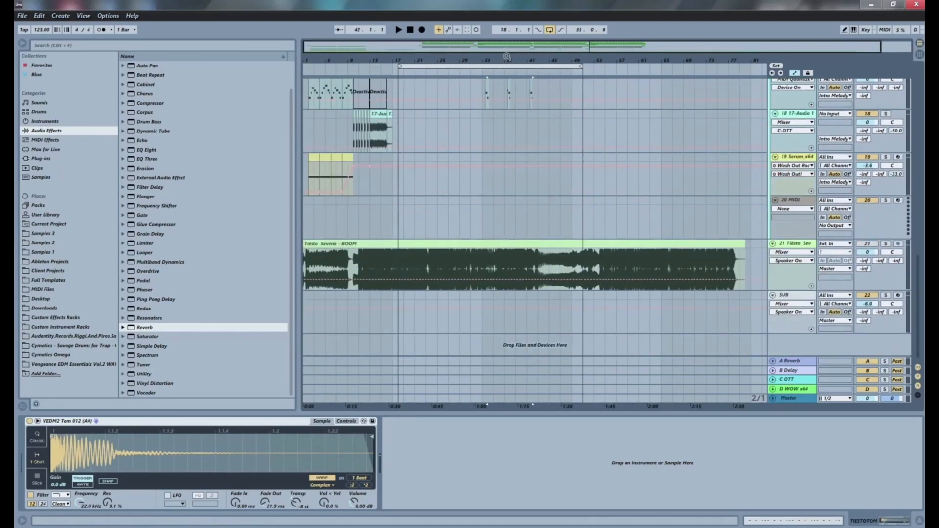
- Unfold track 13 Serum in the Bass group and insert a new MIDI track directly below it
drag(506, 57, 507, 49)
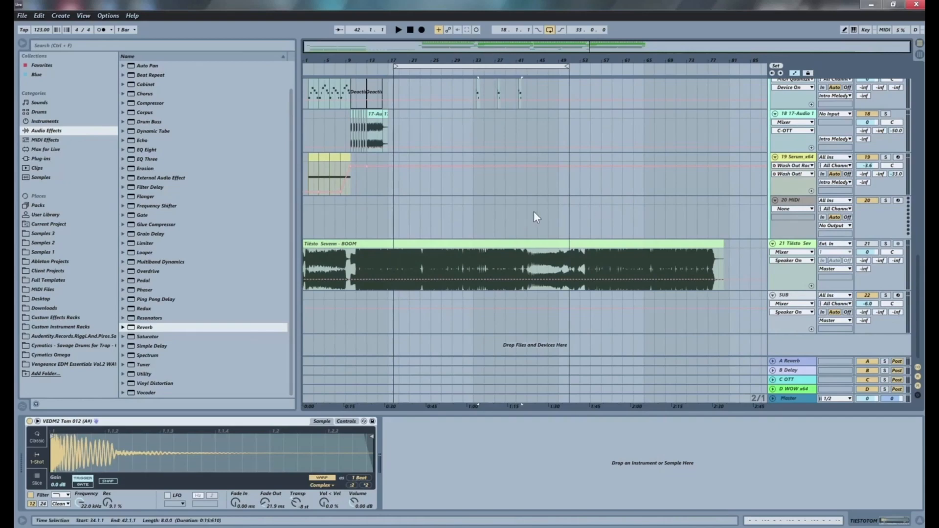
click(505, 224)
scroll(501, 221, up, 5)
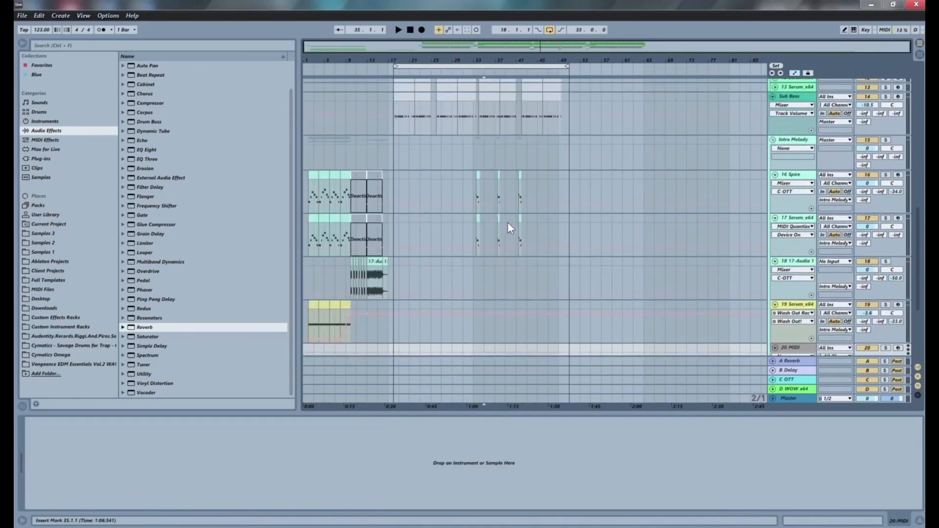
scroll(744, 198, up, 4)
click(744, 198)
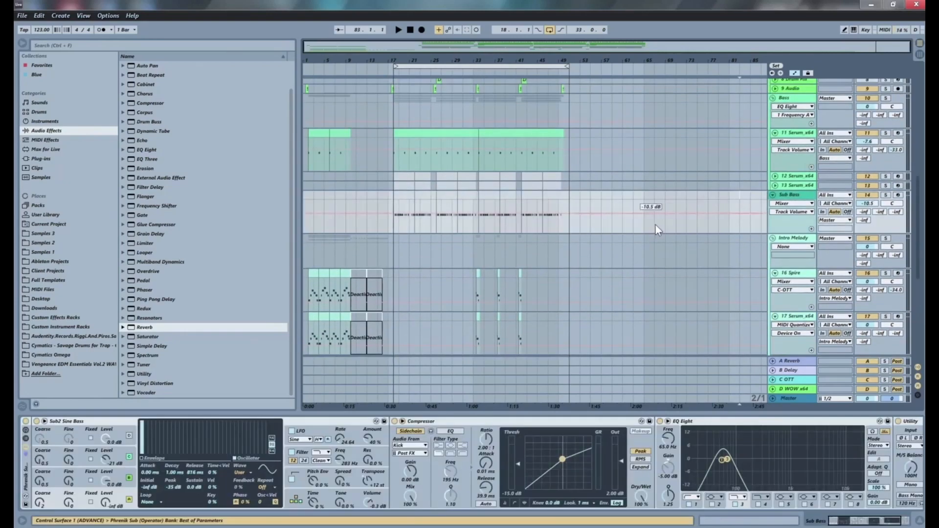
click(655, 226)
scroll(658, 225, up, 3)
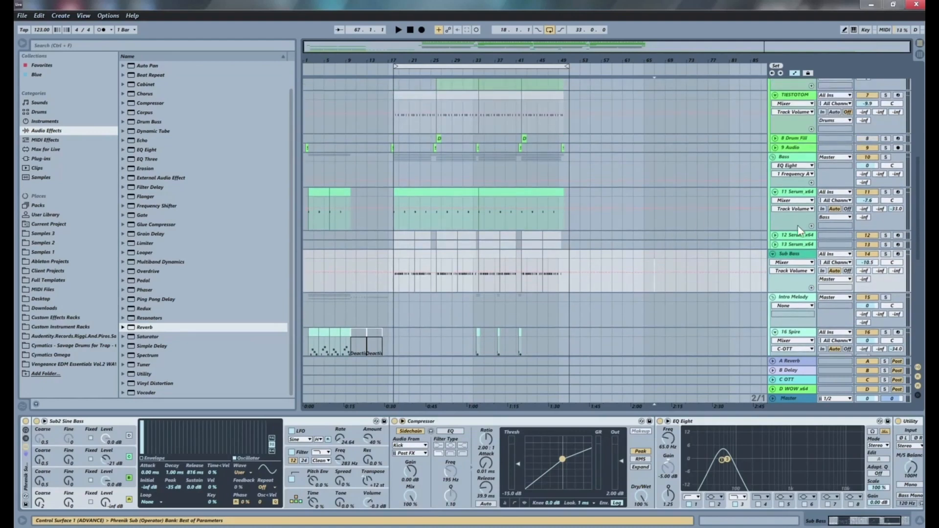
click(775, 245)
click(788, 247)
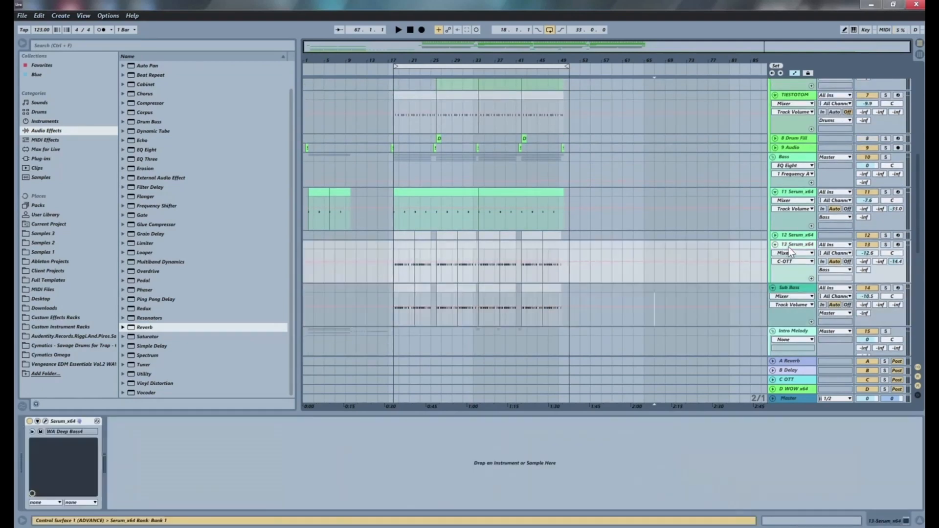
scroll(790, 254, down, 1)
scroll(790, 262, down, 2)
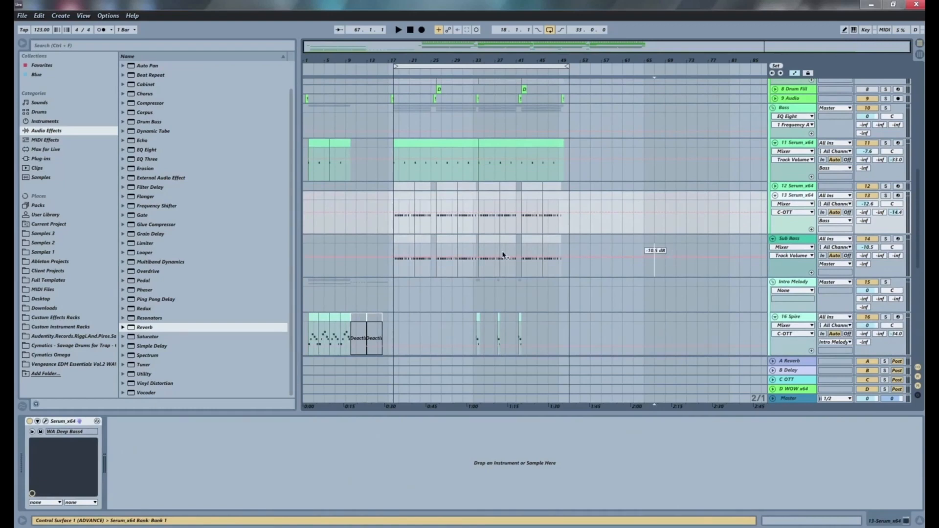
key(ctrl+shift+t)
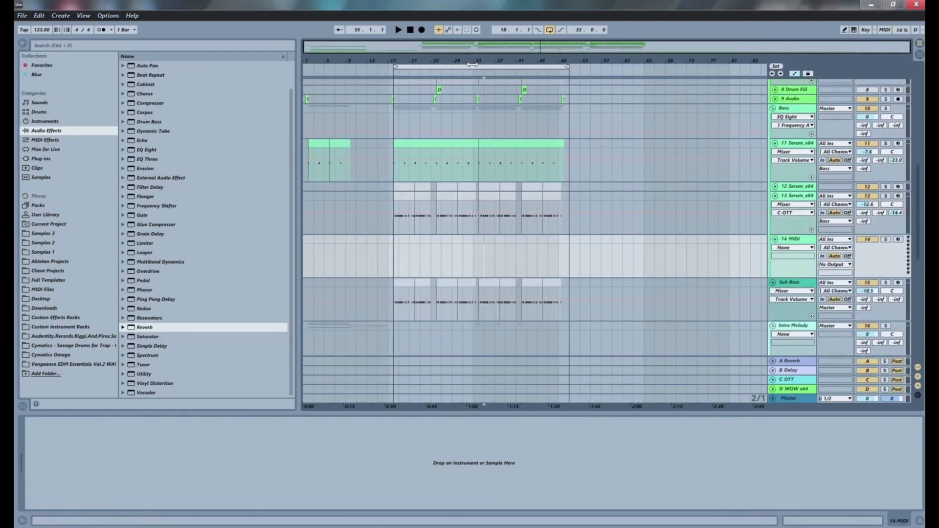
- Paste the copied tom clip at bar 34 of the new MIDI track
drag(486, 59, 493, 95)
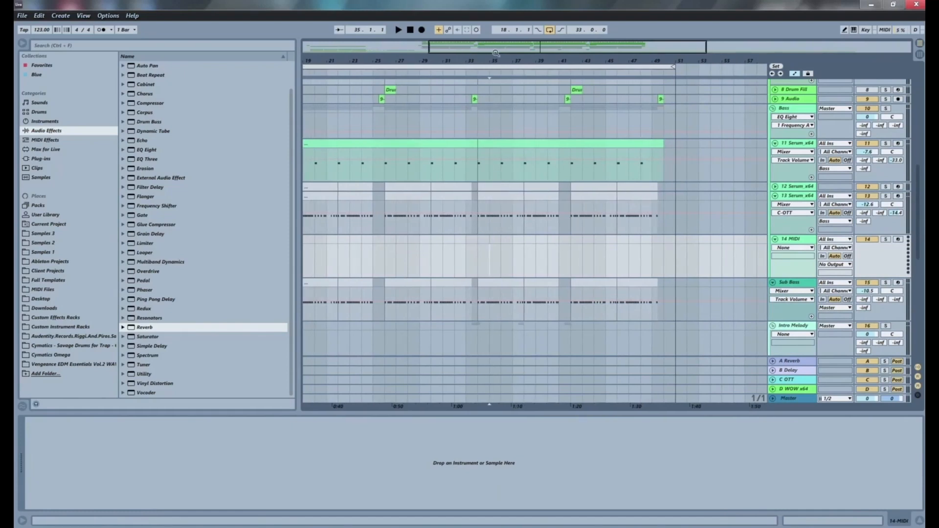
drag(499, 58, 537, 155)
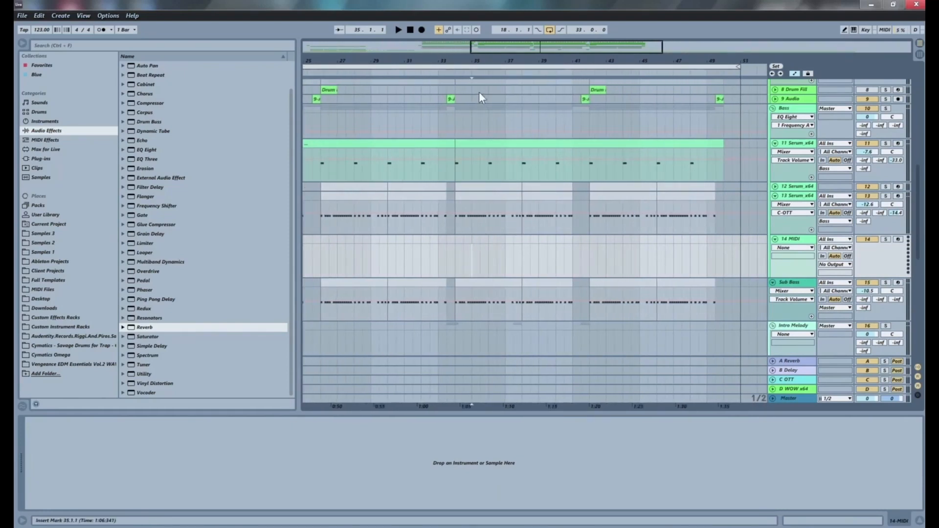
drag(435, 58, 506, 242)
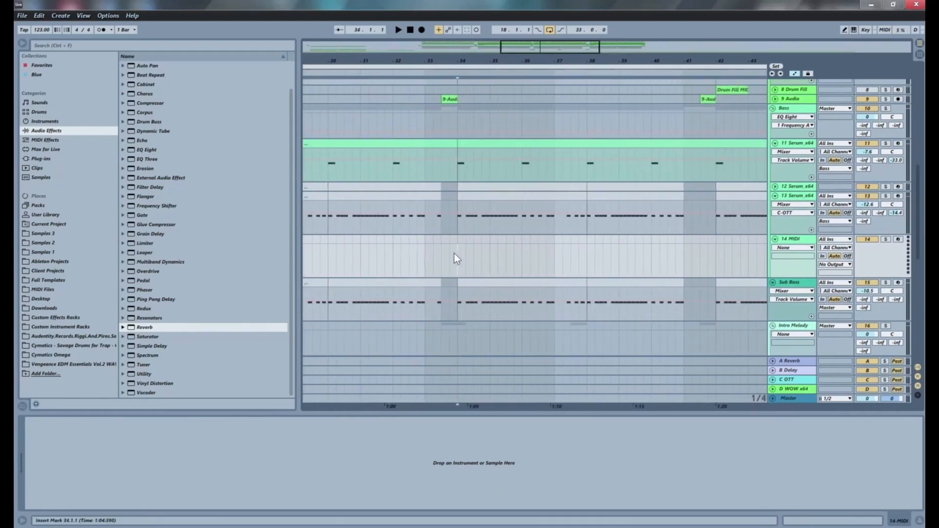
key(ctrl+v)
click(429, 255)
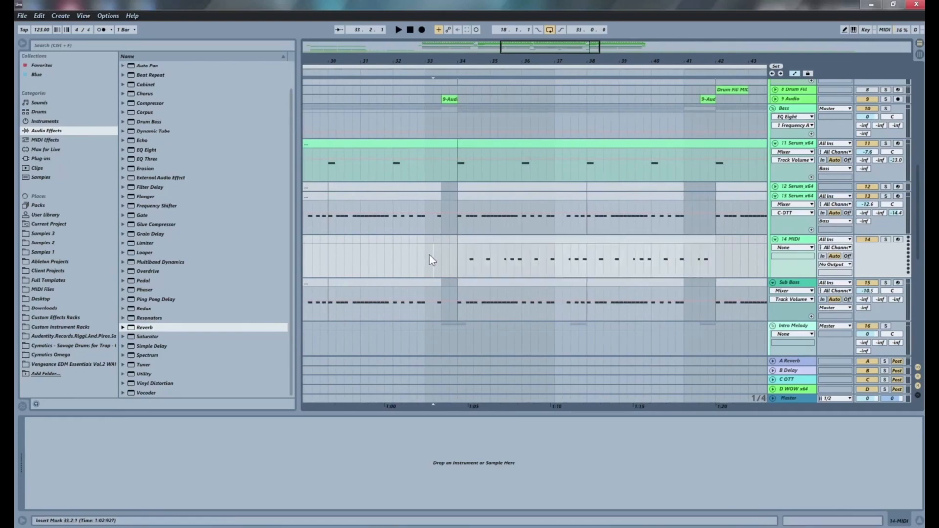
- Duplicate all D3 notes in the pasted clip, placing the copies earlier so the first one starts at 1.1.1
double_click(557, 243)
key(ctrl+a)
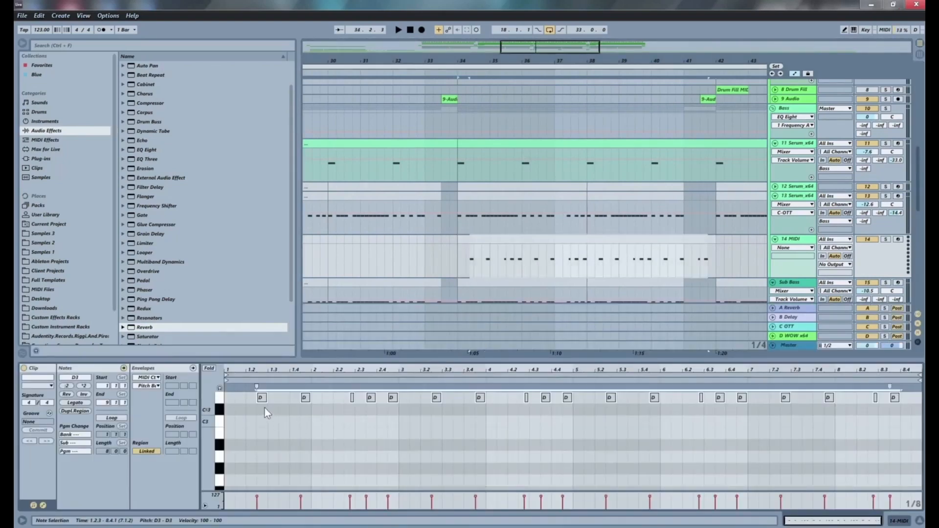
drag(260, 396, 233, 398)
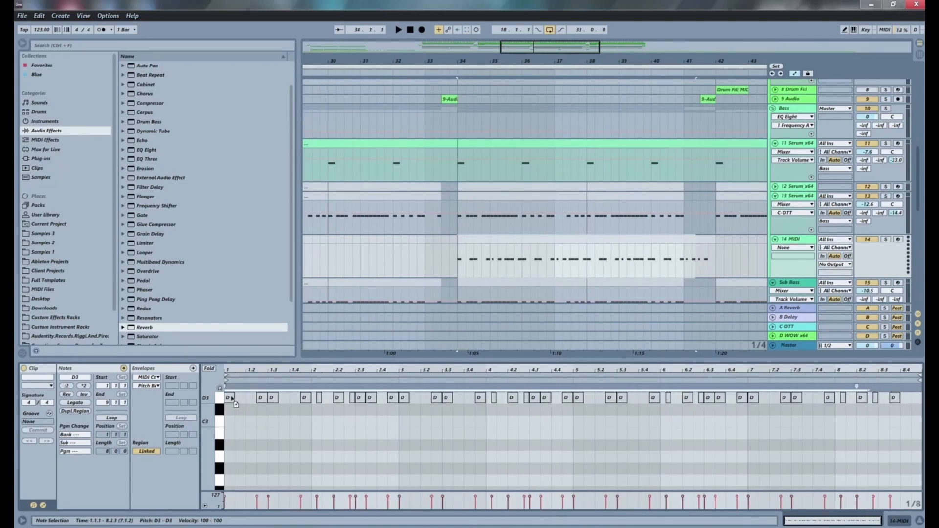
click(670, 264)
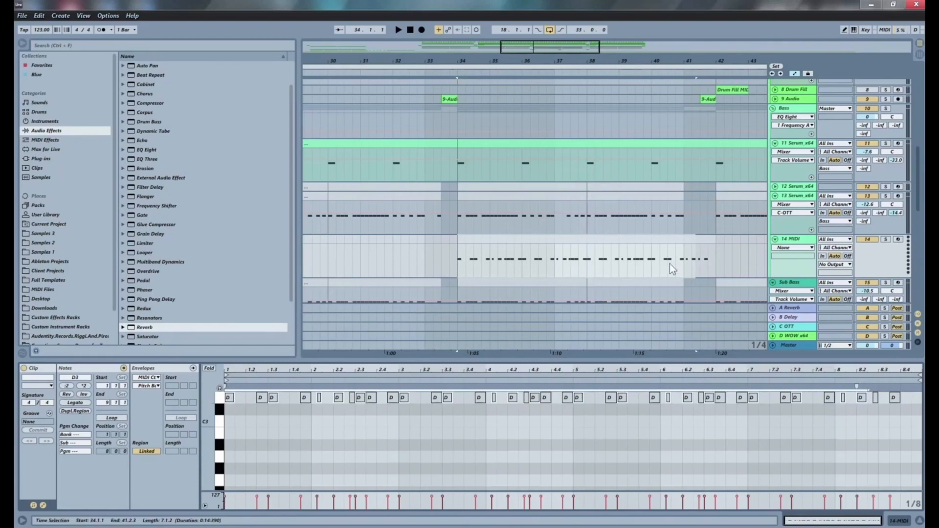
click(450, 258)
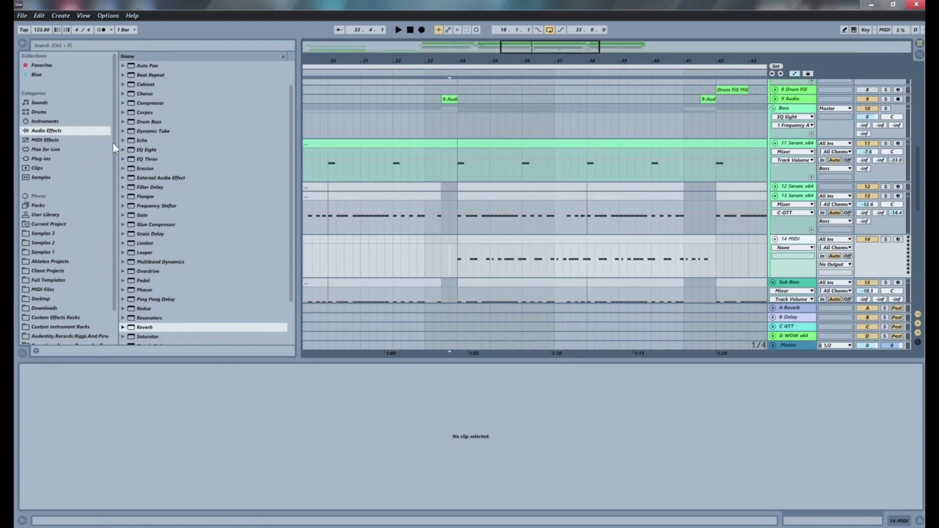
- Load the Reveal Sound Spire plug-in onto the new MIDI track
click(41, 159)
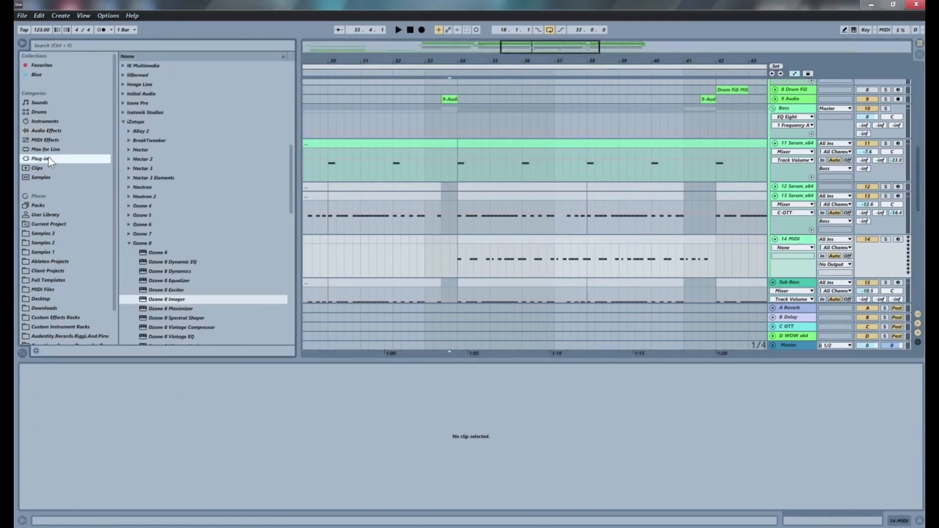
click(126, 244)
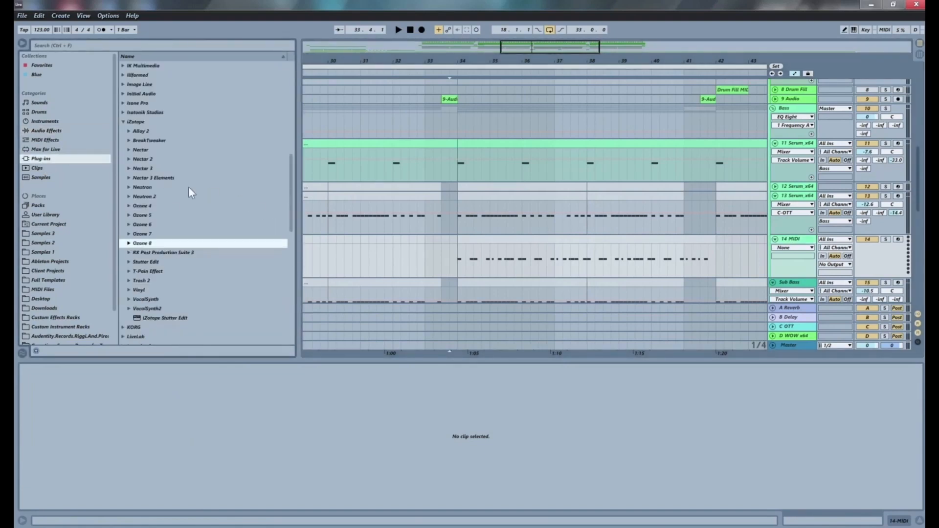
click(122, 121)
drag(292, 238, 292, 309)
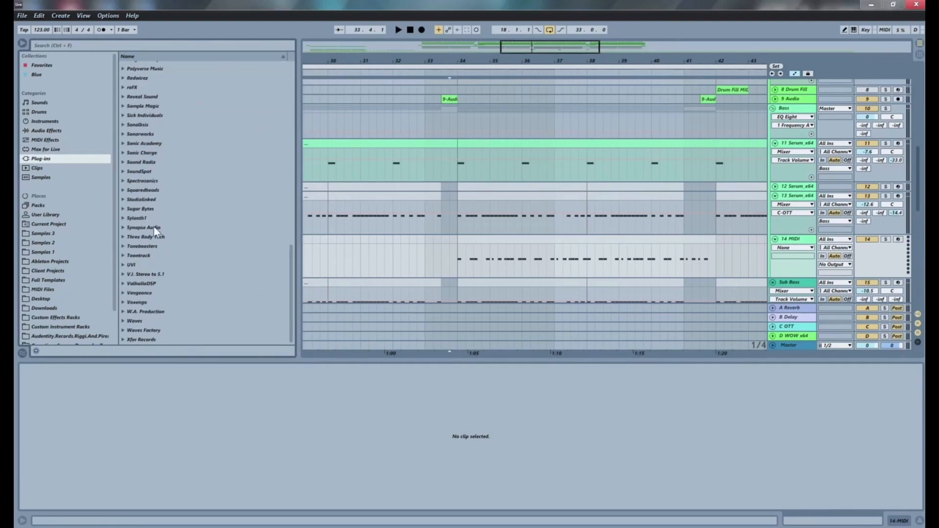
click(123, 96)
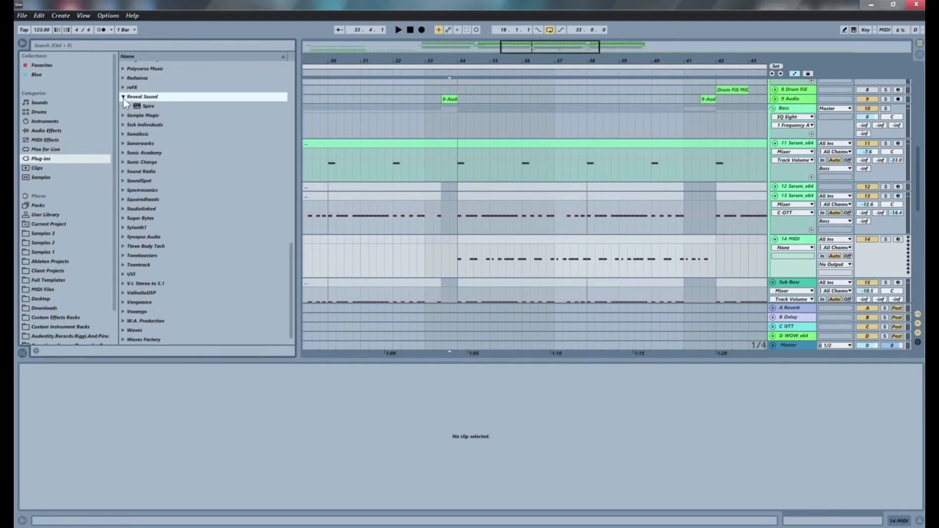
drag(142, 108, 347, 200)
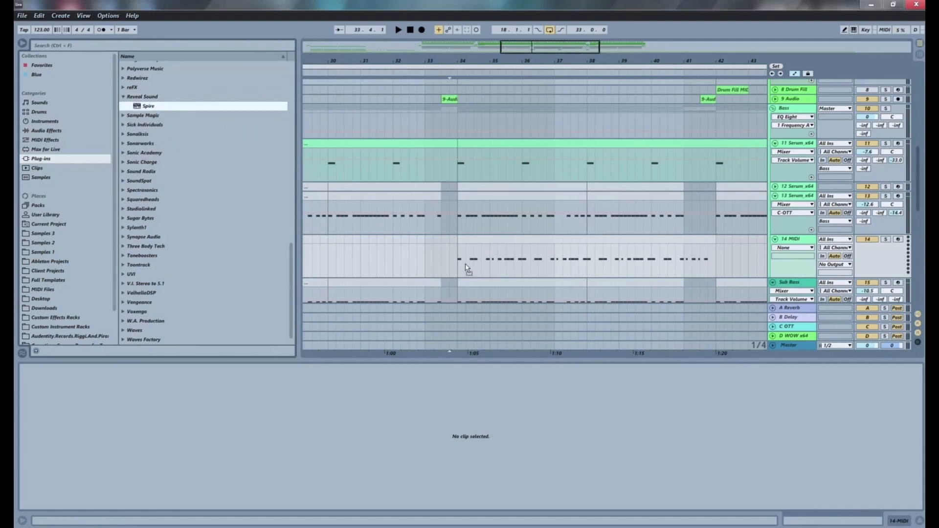
drag(466, 268, 465, 265)
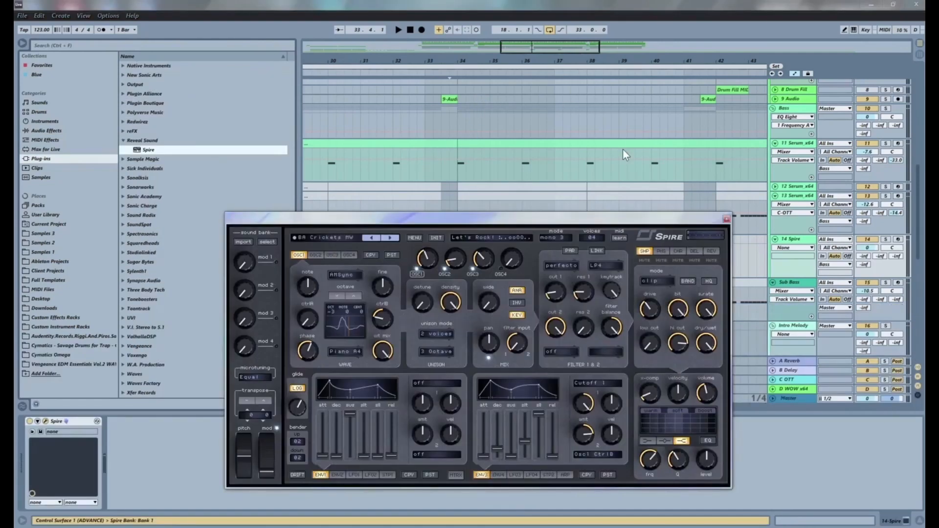
- Load the Sample_Foundry_Spire_Deep_House_Basses_(Bank_A) bank in Spire and move its window clear of the track lanes
click(410, 238)
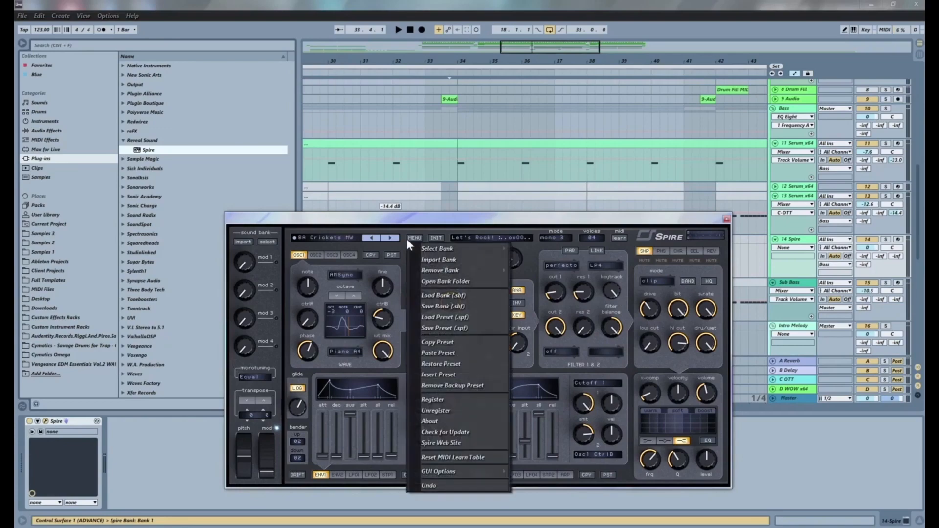
mouse_move(491, 245)
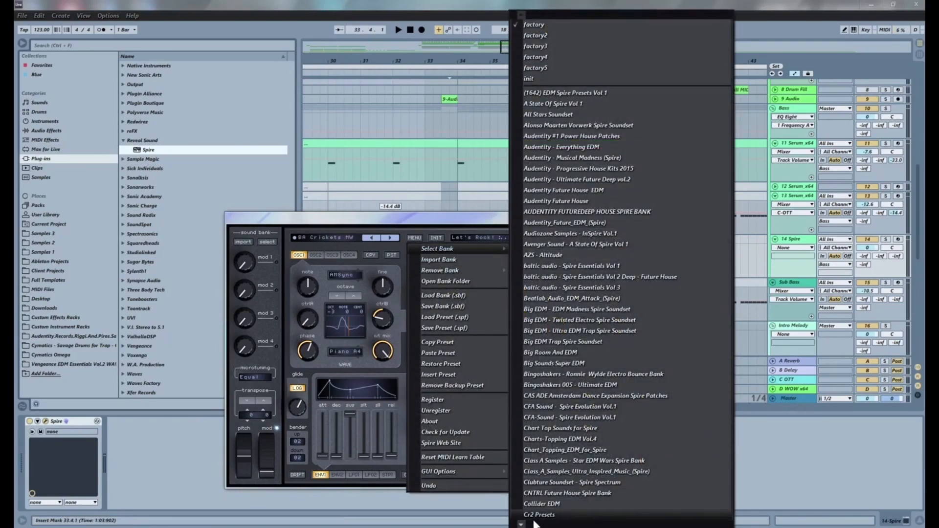
mouse_move(536, 525)
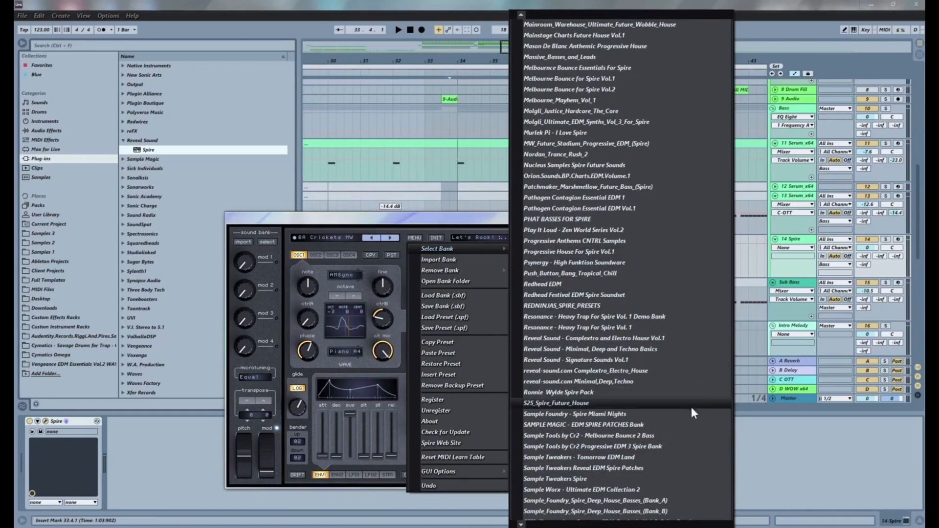
click(629, 498)
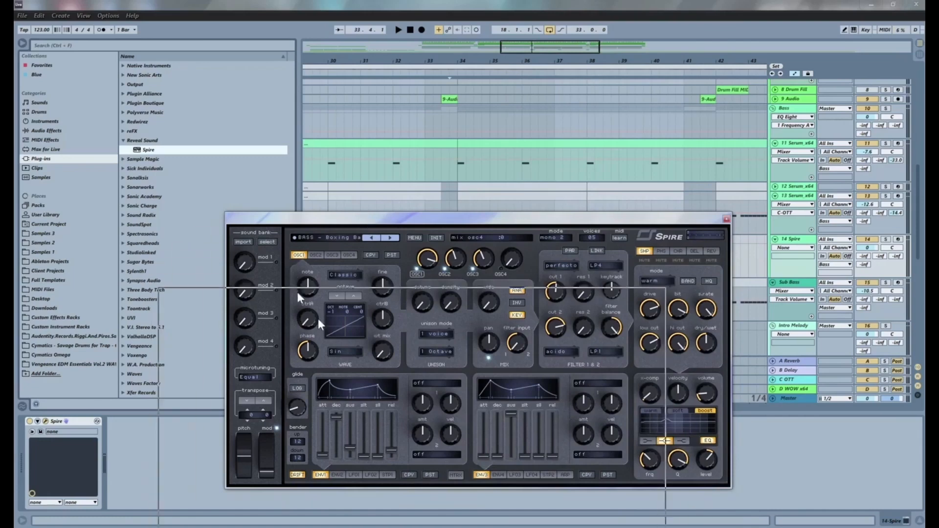
drag(364, 222, 356, 355)
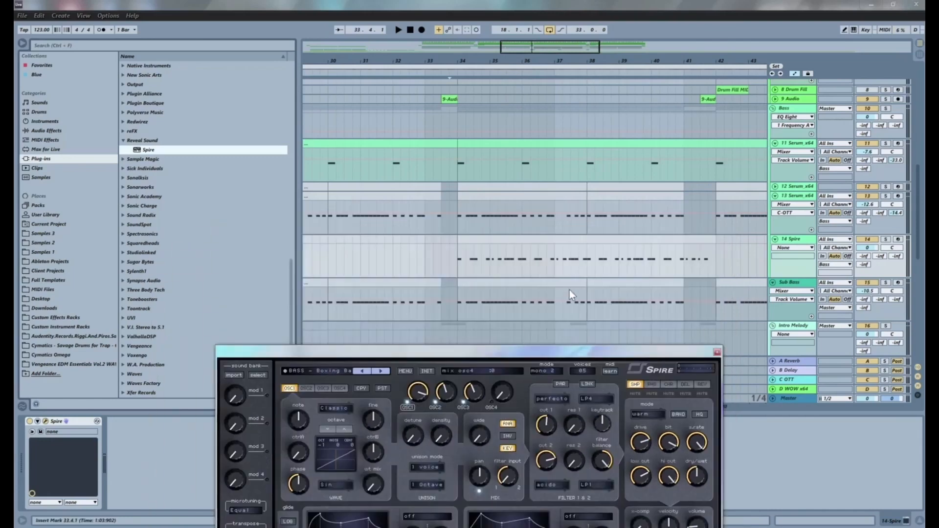
- Solo track 14 Spire, choose the BASS - DH Bass 1 preset during playback, and unsolo the track
click(886, 240)
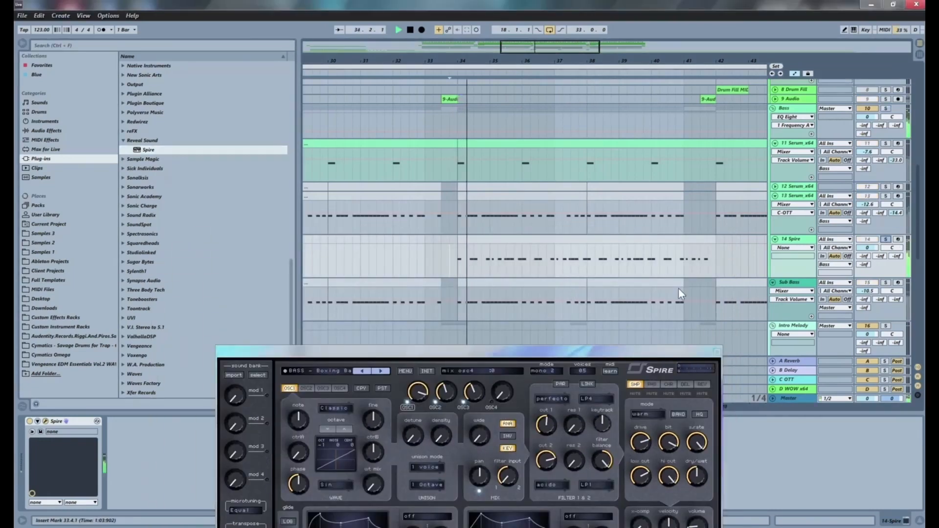
click(388, 371)
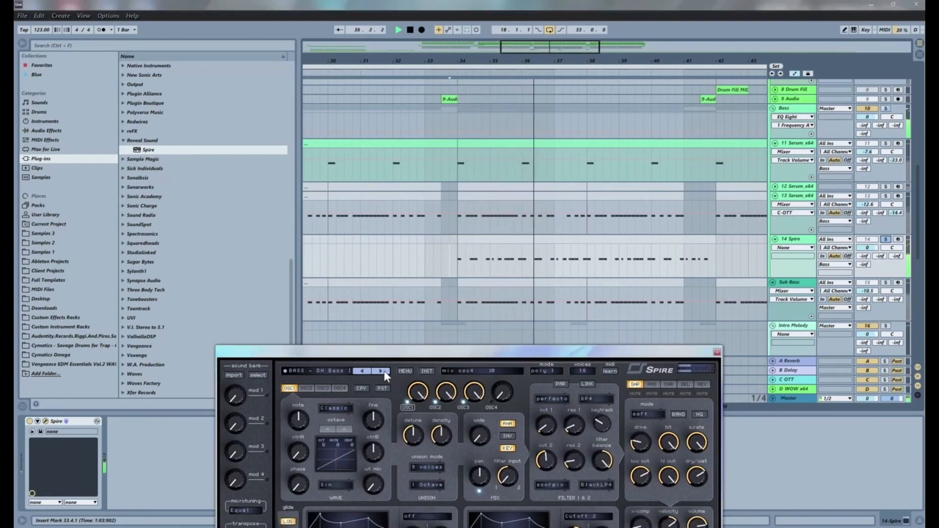
click(717, 353)
key(space)
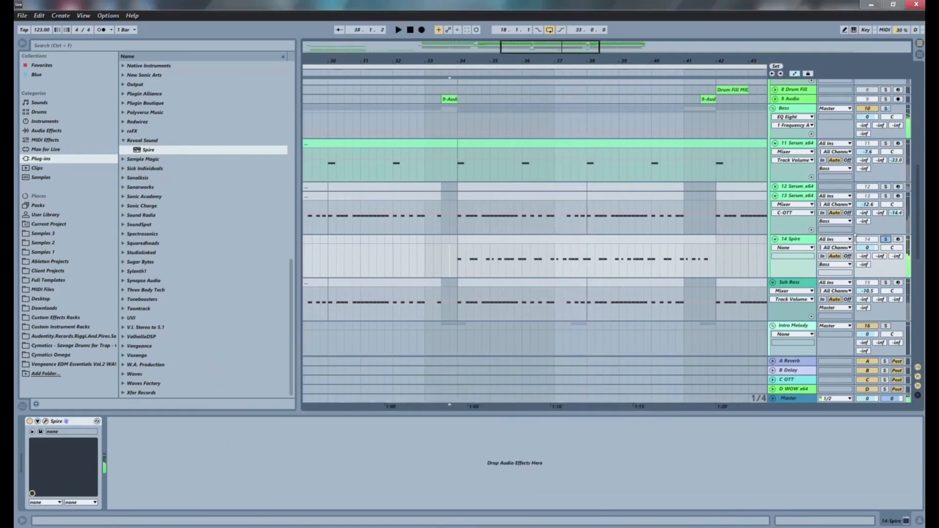
click(885, 240)
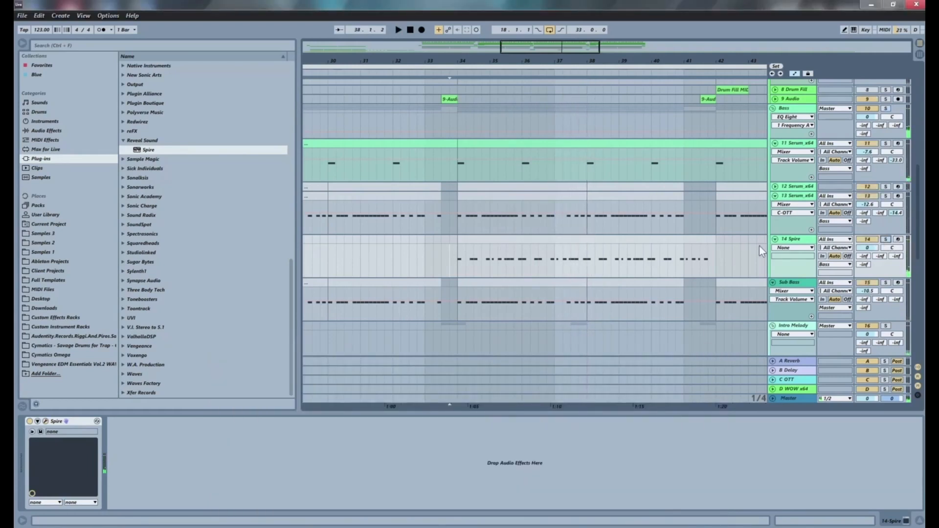
- Play the Spire part with the full mix and duplicate its eight-bar clip to bar 42
key(space)
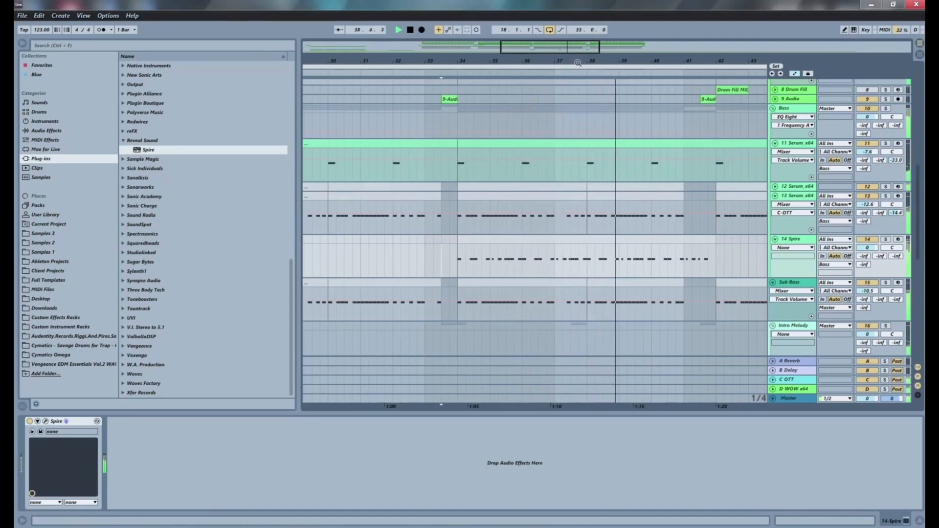
key(minus)
key(minus)
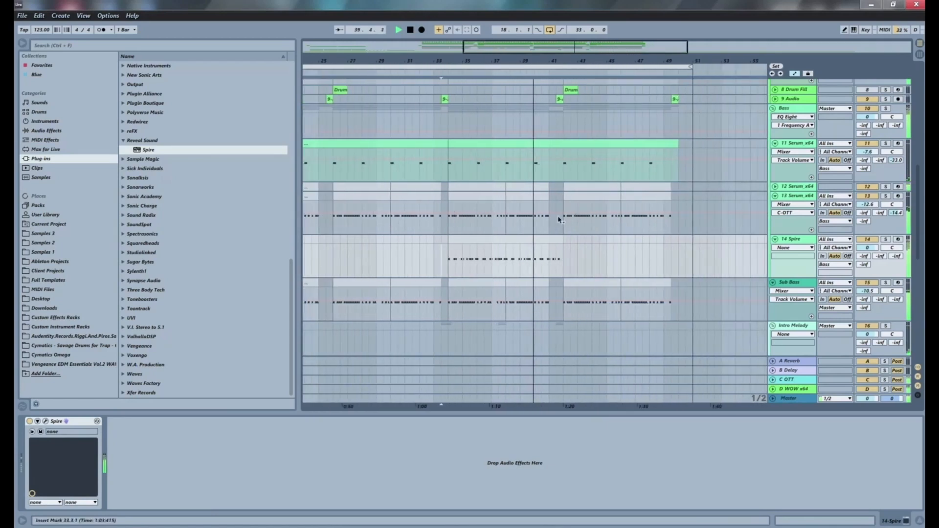
click(547, 262)
key(ctrl+d)
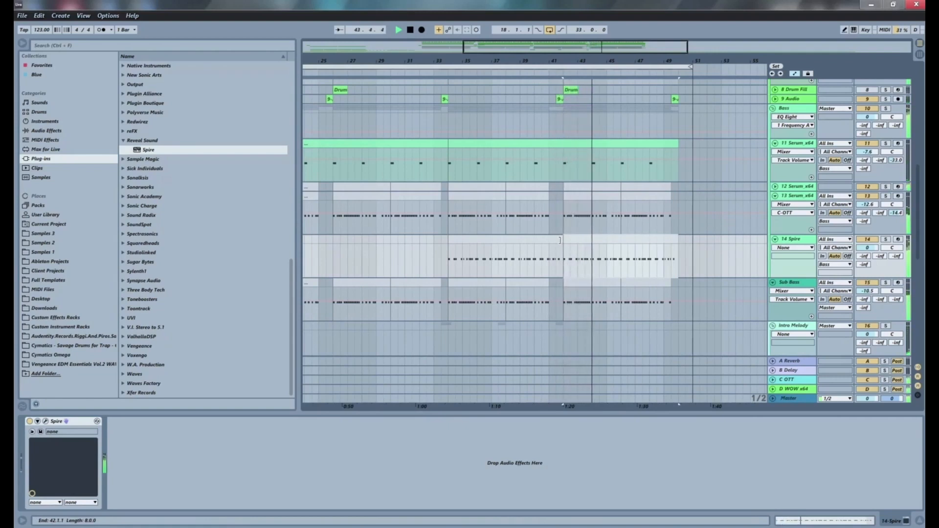
- Play the arrangement from bar 17 through the end of the drop to check the Spire layer in context
click(445, 254)
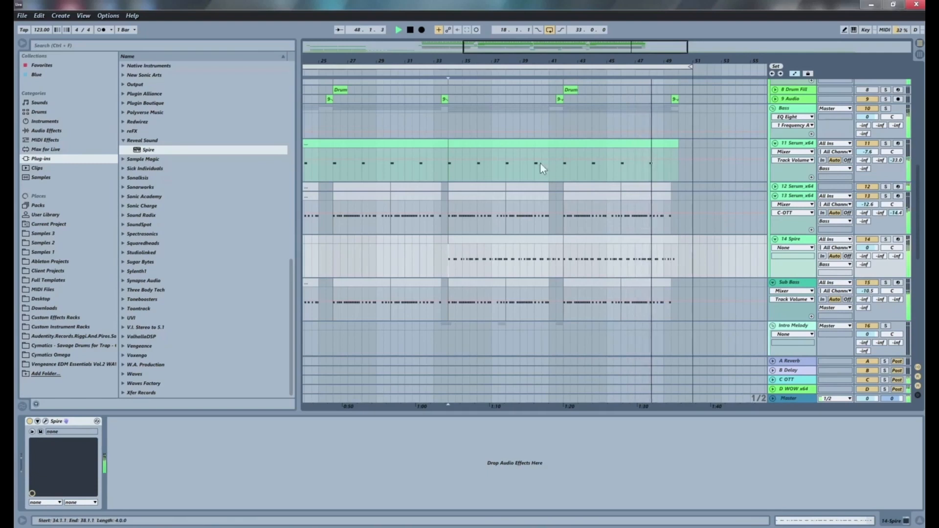
drag(479, 68, 488, 46)
key(space)
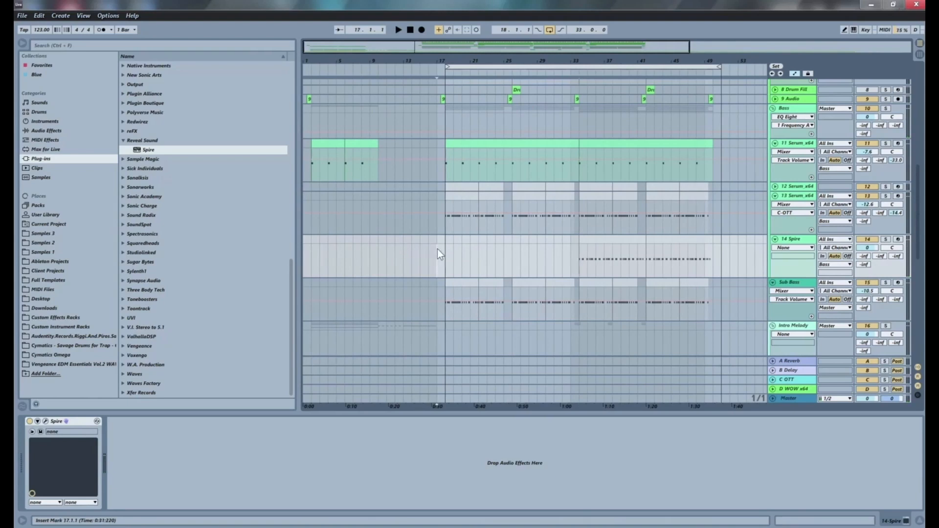
key(space)
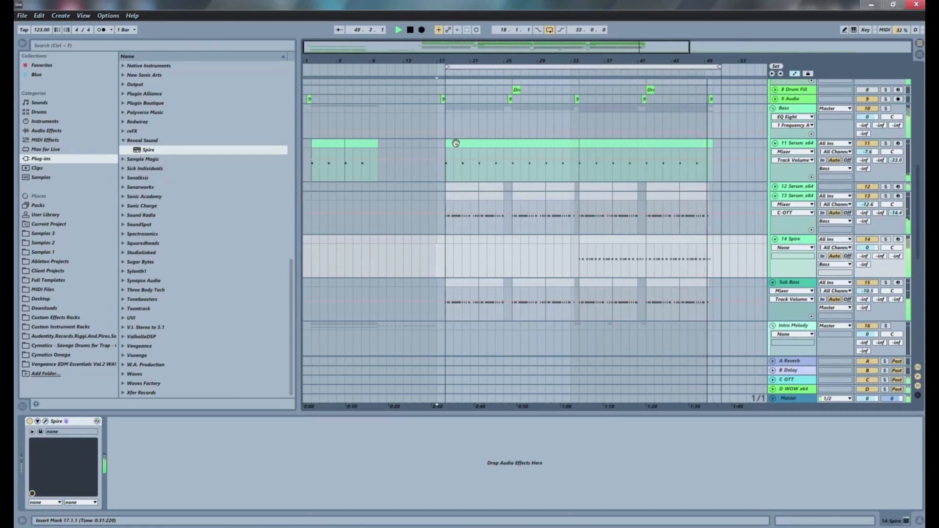
key(space)
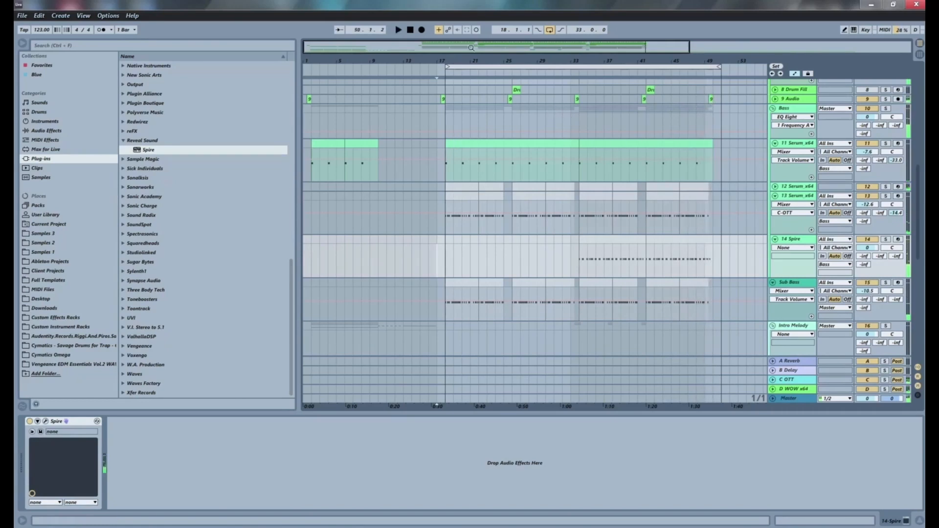
- Duplicate track 14 Spire and open the copy's Spire window beside the arrangement
drag(537, 61, 452, 63)
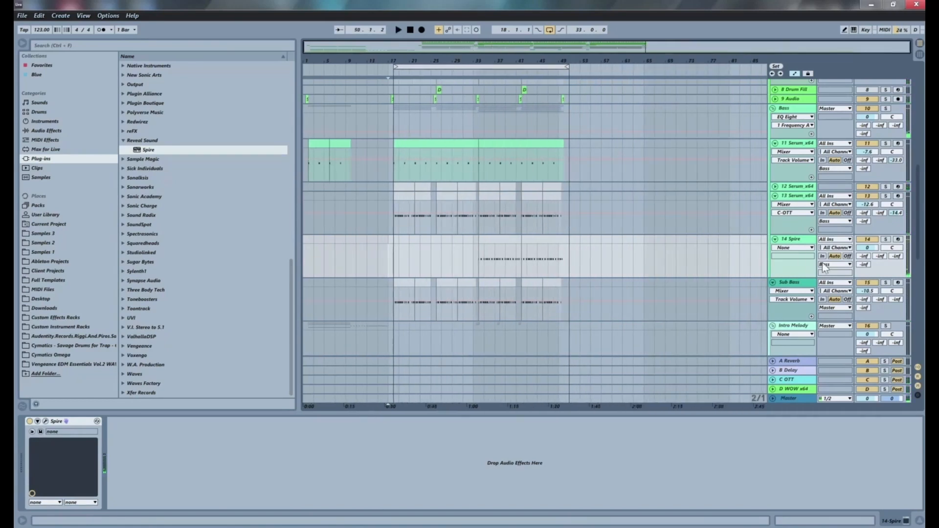
right_click(805, 240)
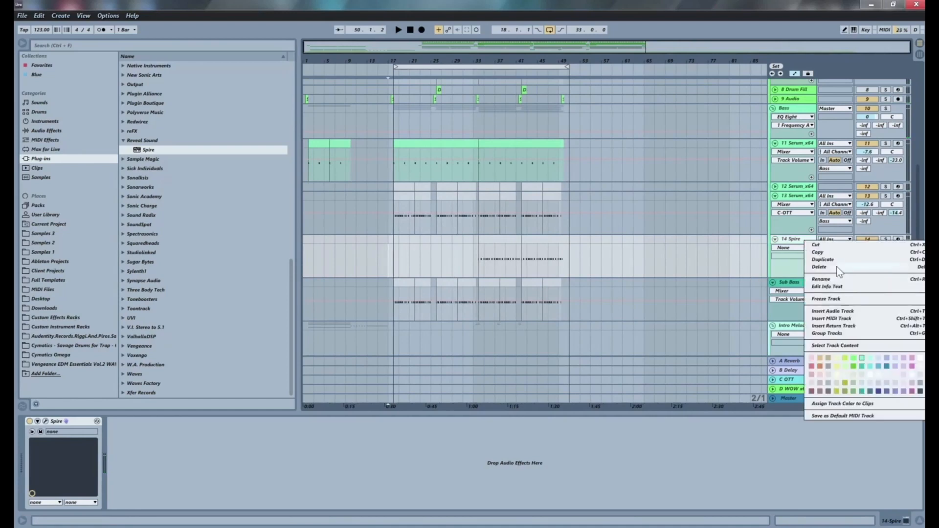
click(819, 260)
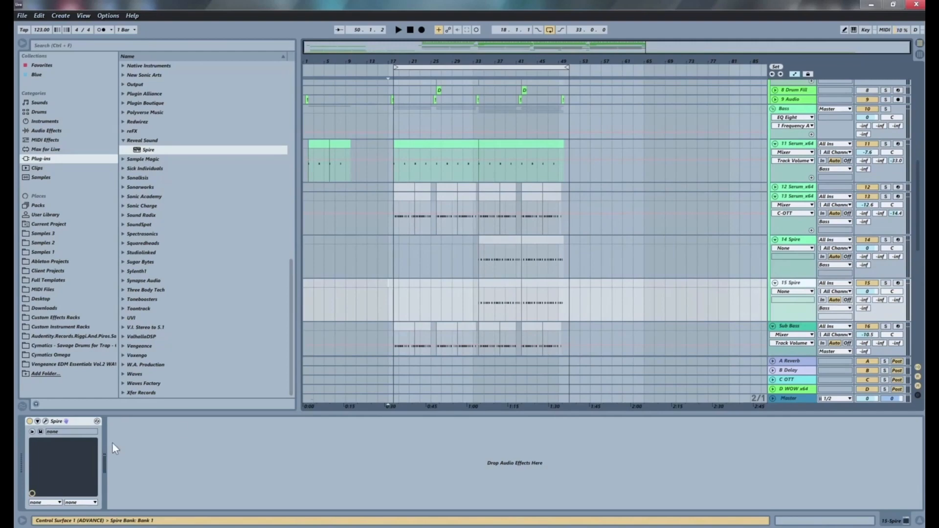
click(46, 421)
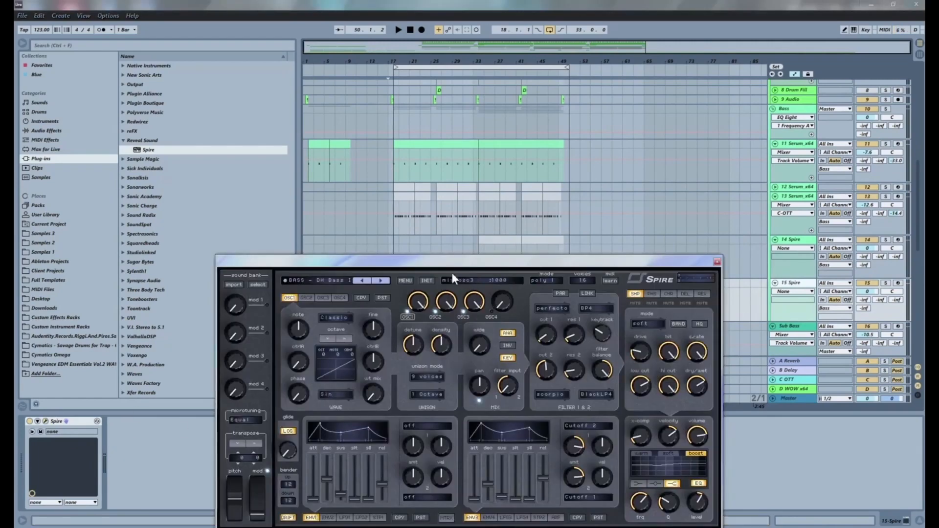
drag(416, 253, 221, 144)
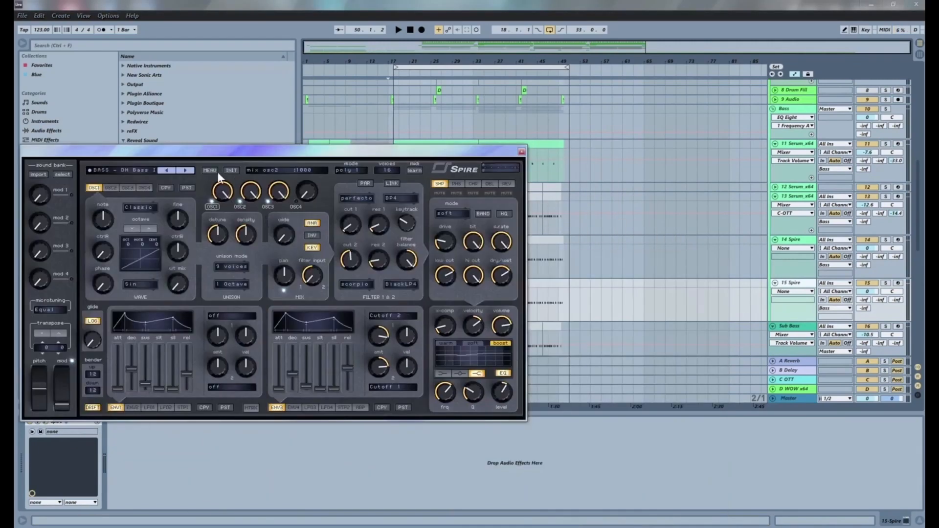
- Audition the next DH bass presets in the duplicated Spire while playing from bar 35
click(186, 170)
key(space)
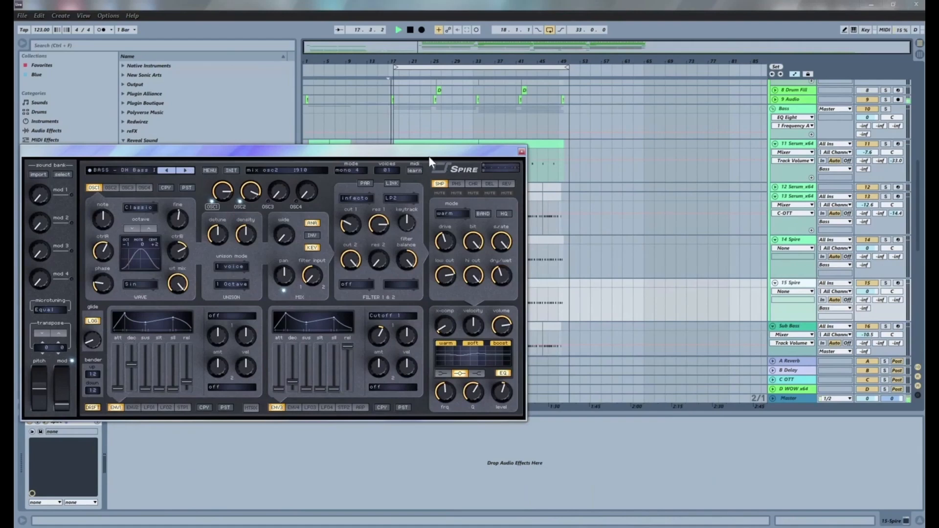
drag(428, 157, 319, 154)
click(480, 316)
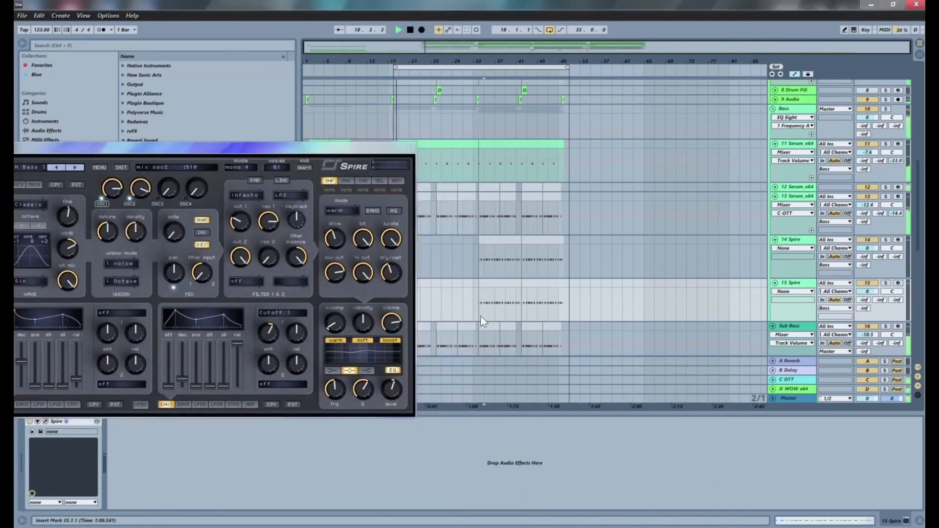
click(75, 167)
drag(56, 155, 142, 157)
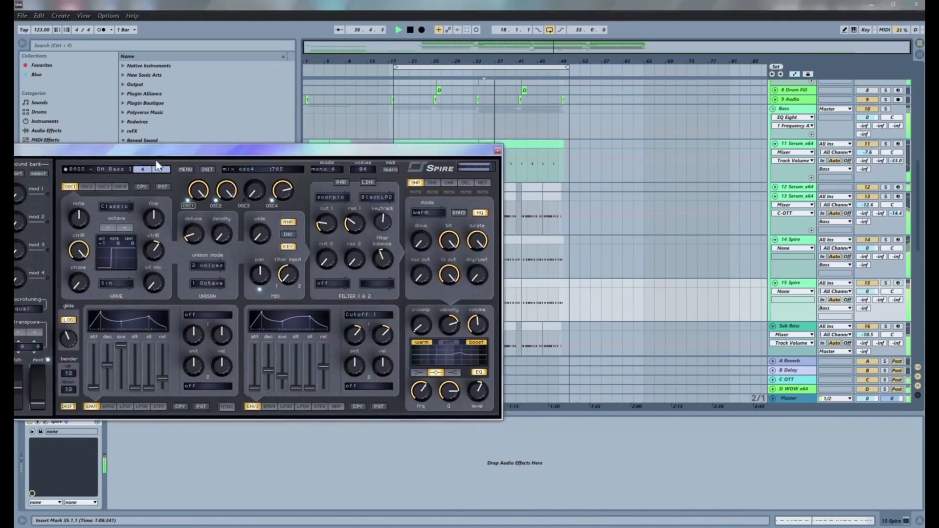
click(160, 169)
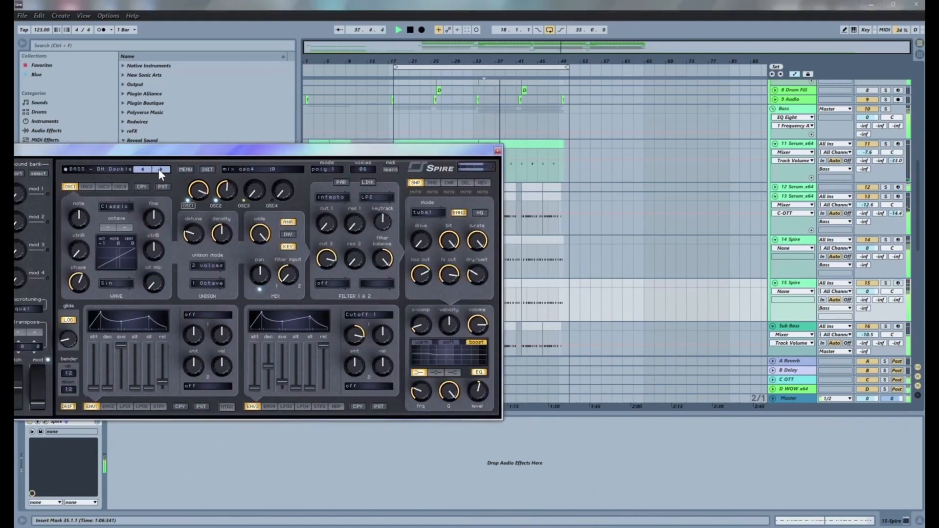
click(160, 170)
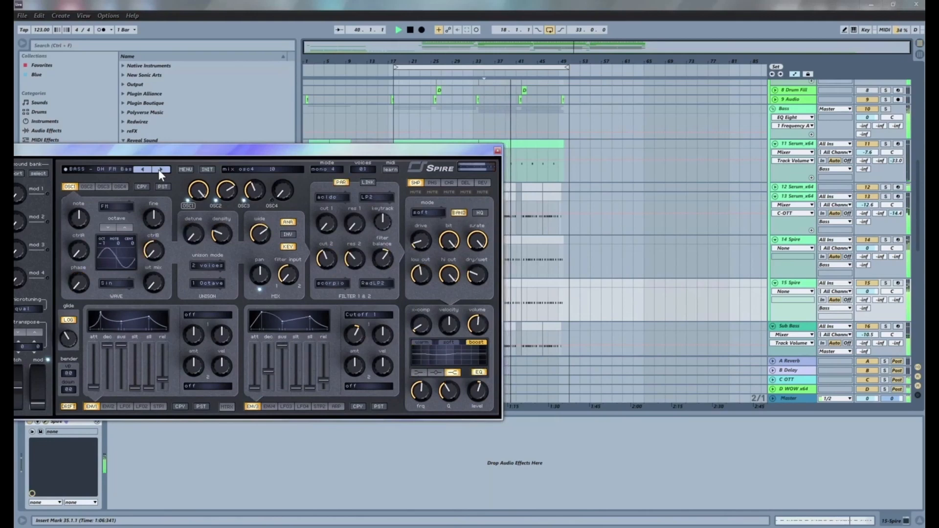
click(160, 169)
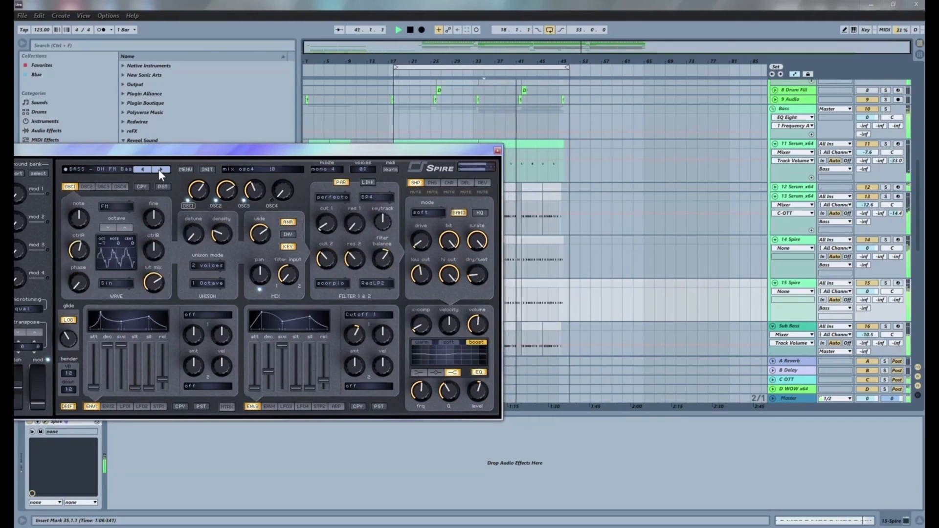
- Load the AUDENTITY FUTUREDEEP HOUSE SPIRE BANK in the duplicated Spire and choose the Audentity Lead 14 preset
click(181, 169)
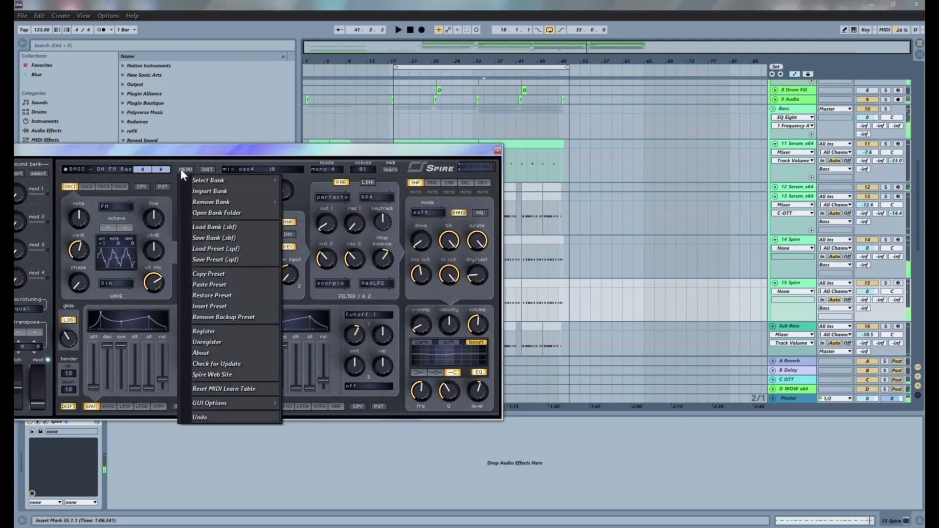
mouse_move(256, 184)
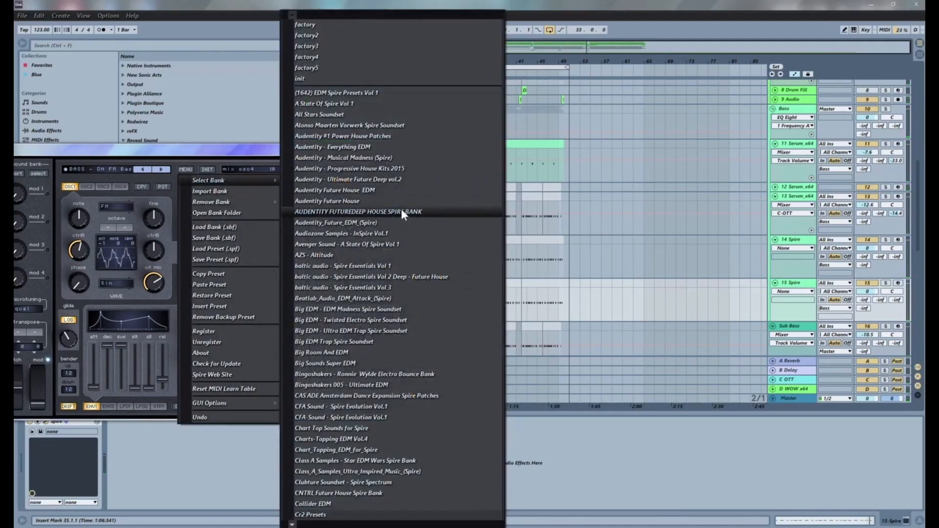
click(362, 214)
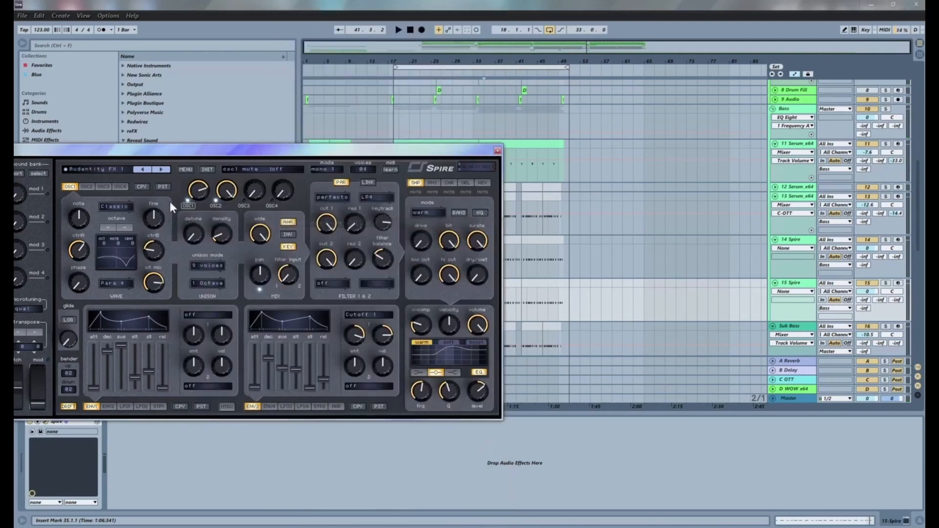
click(92, 168)
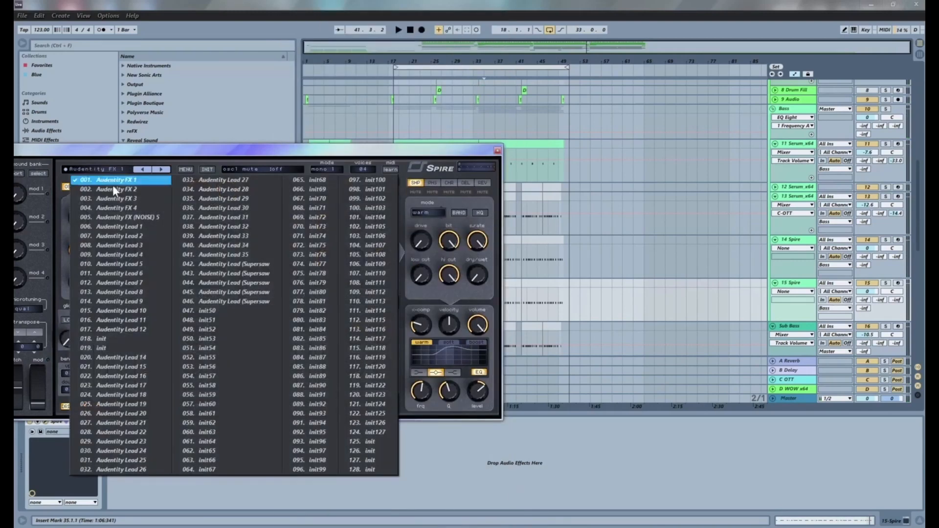
click(112, 357)
- Play from bar 35 and lower the volume of track 15 Spire to -15.7 dB
key(space)
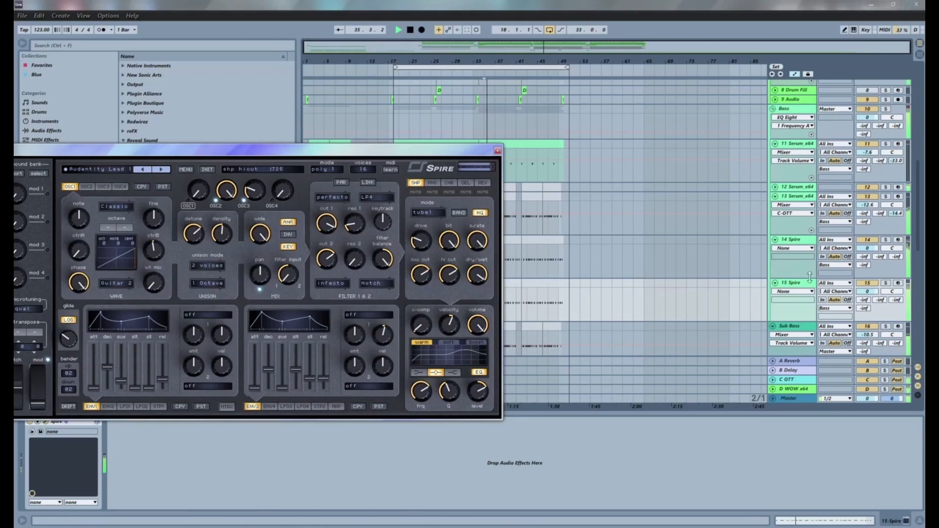
drag(872, 294, 872, 295)
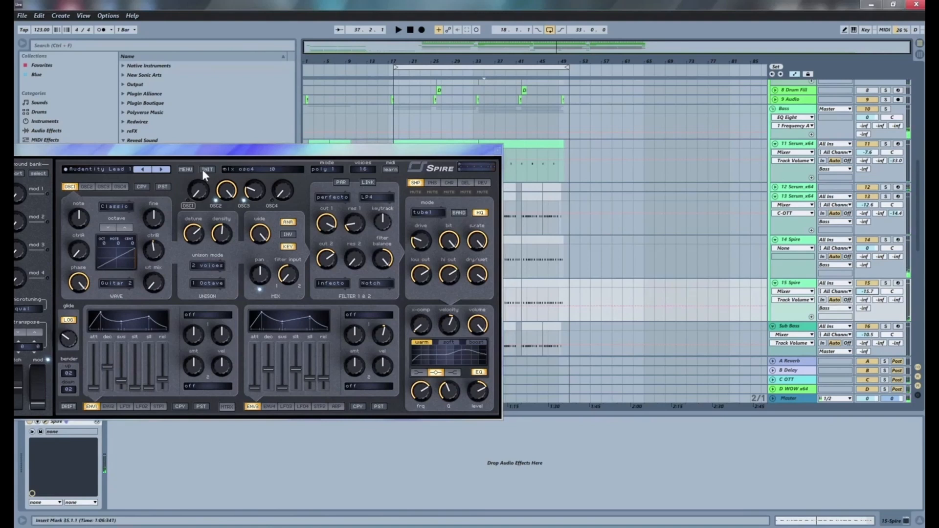
- Audition the Audentity Lead presets following Lead 14 in track 15's Spire while playing from bar 35
key(space)
click(165, 170)
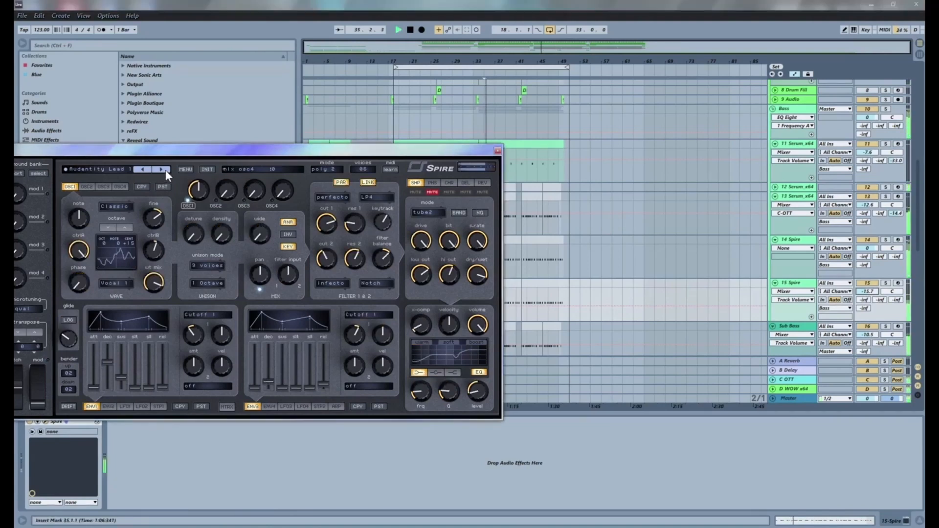
click(165, 170)
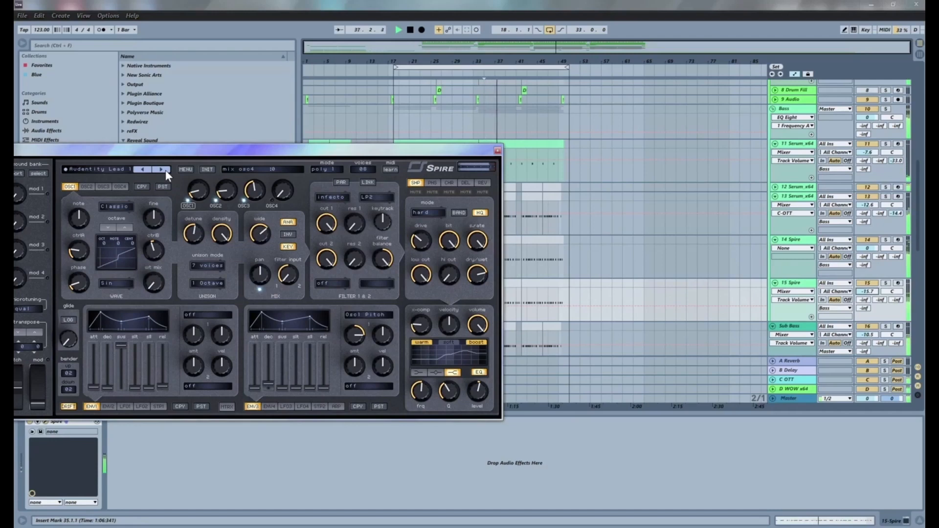
click(165, 170)
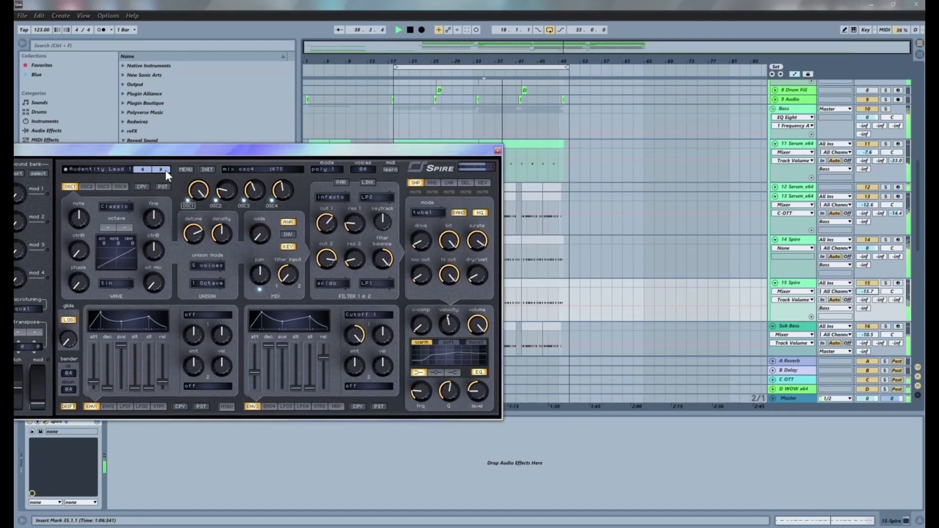
click(166, 169)
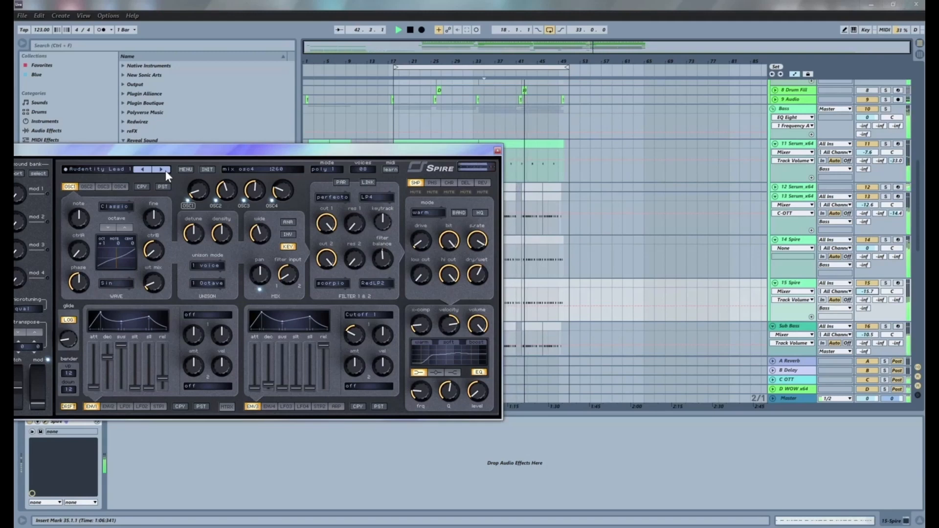
click(165, 170)
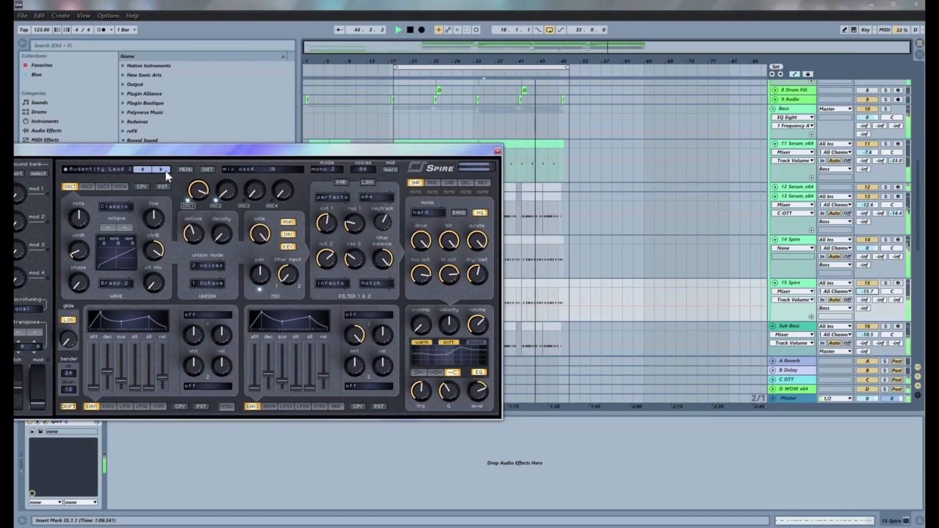
click(165, 170)
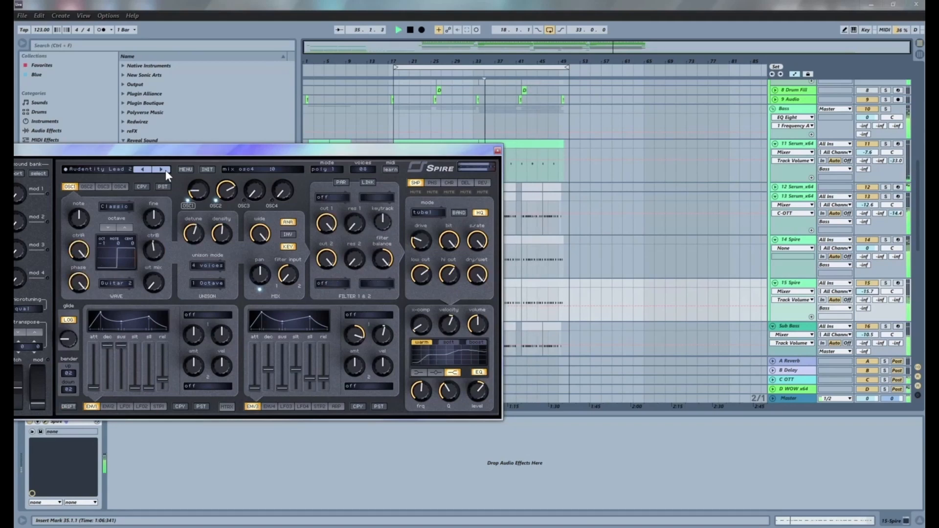
click(166, 169)
click(165, 169)
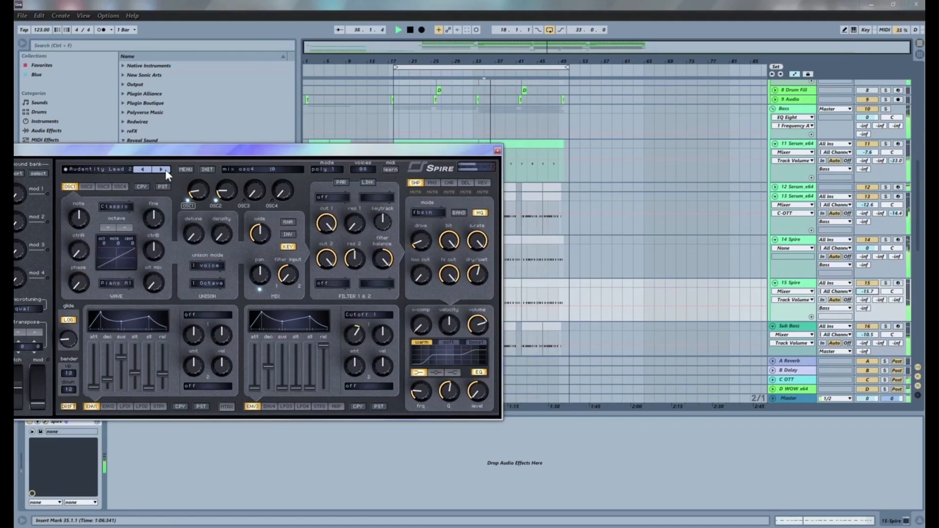
click(165, 170)
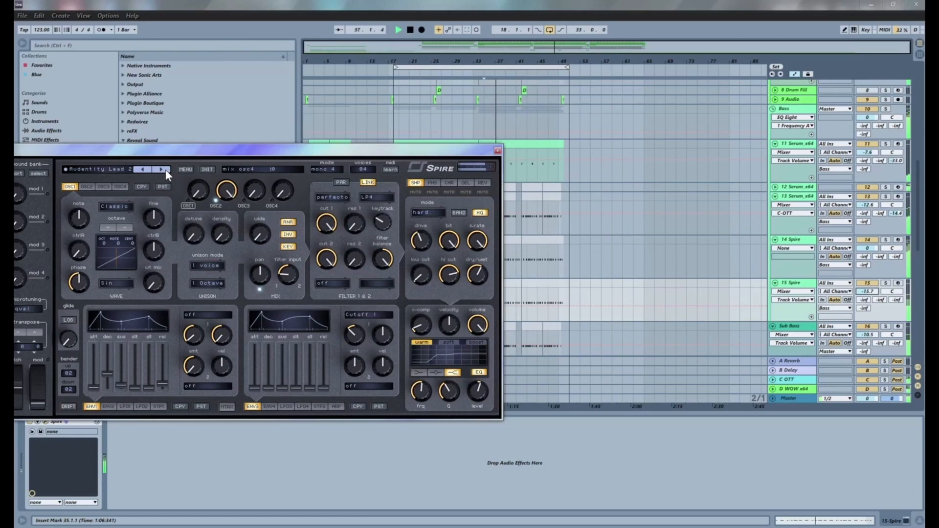
click(165, 169)
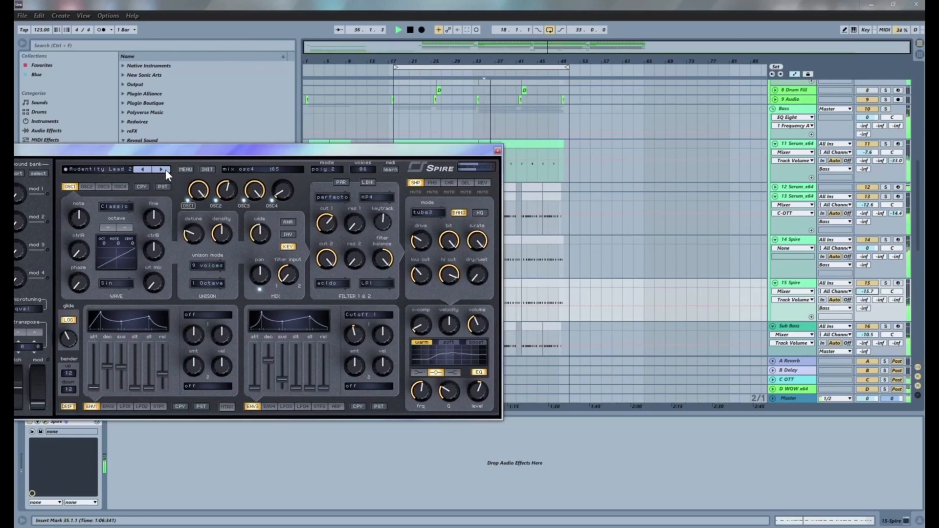
click(166, 169)
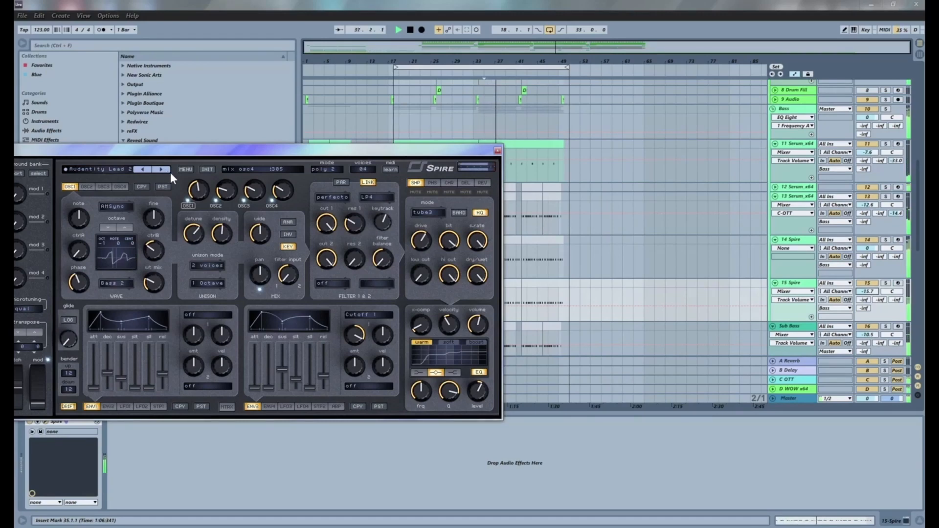
click(162, 169)
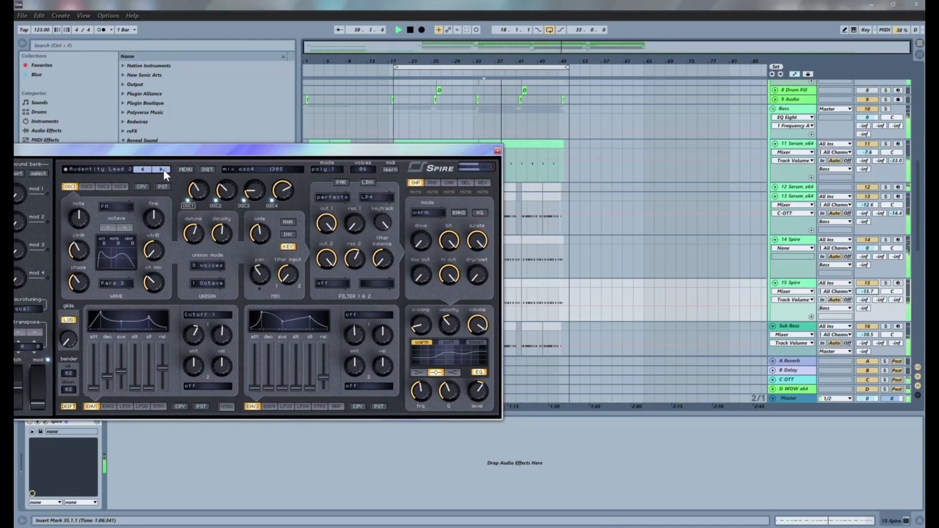
click(163, 170)
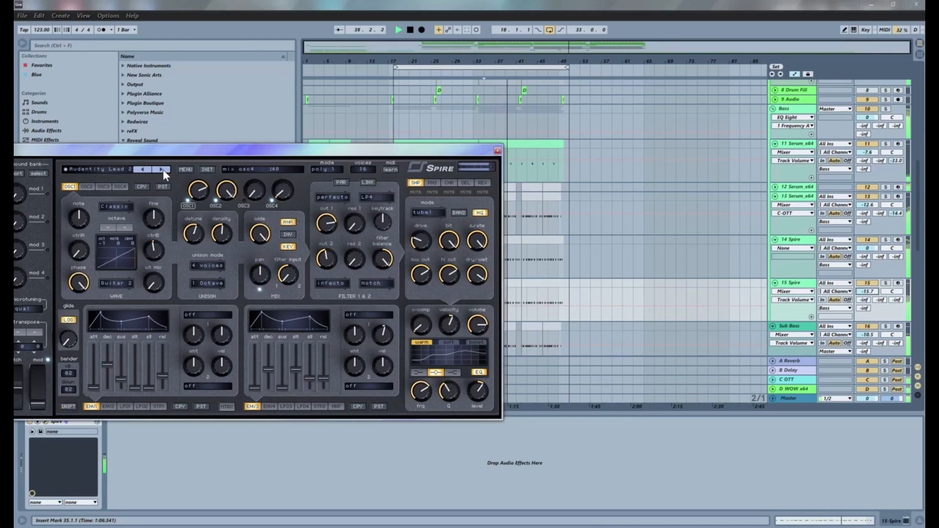
key(space)
- Load the Audentity Future House EDM bank in track 15's Spire
click(177, 170)
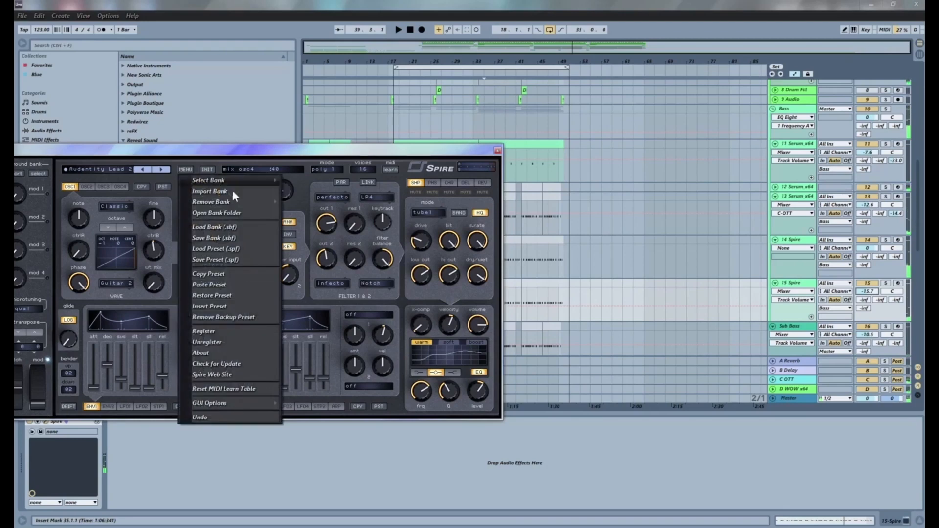
mouse_move(269, 182)
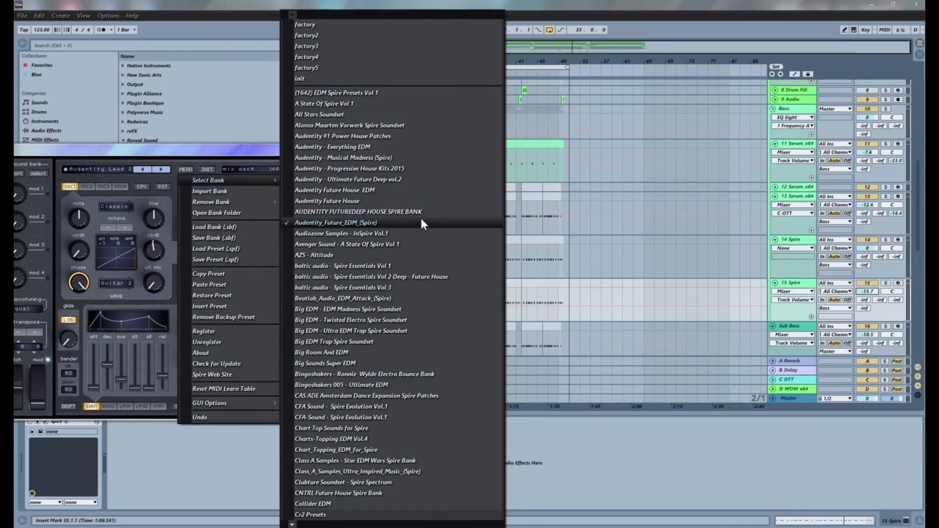
click(365, 188)
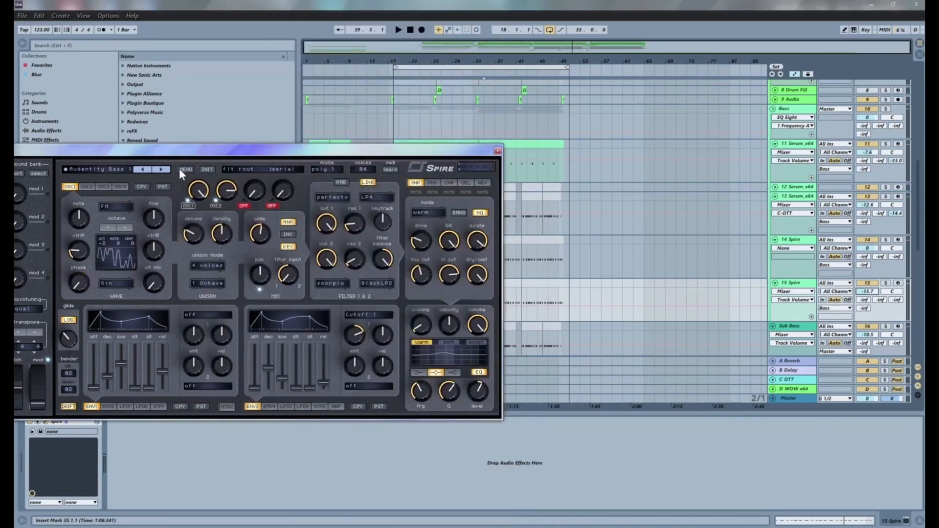
- Audition the Audentity Bass 1 to Bass 3 presets while playing from bar 35
key(space)
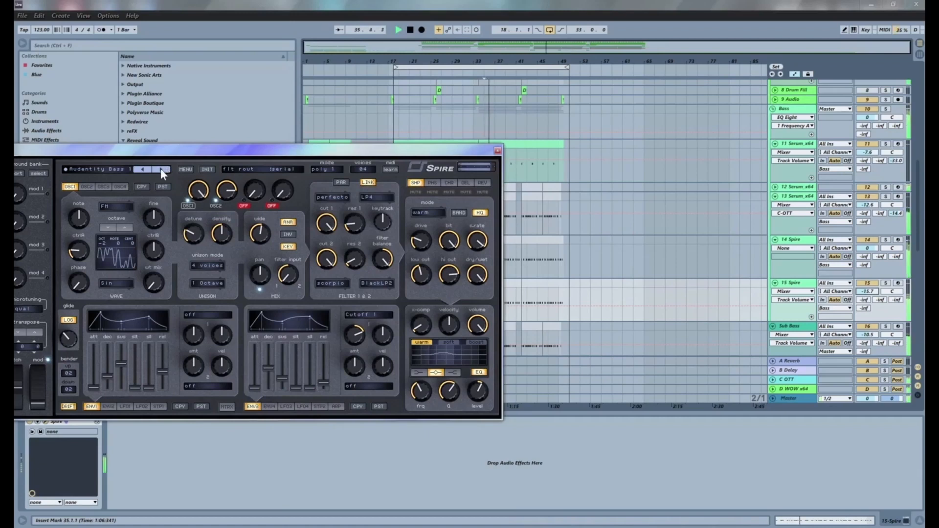
click(160, 168)
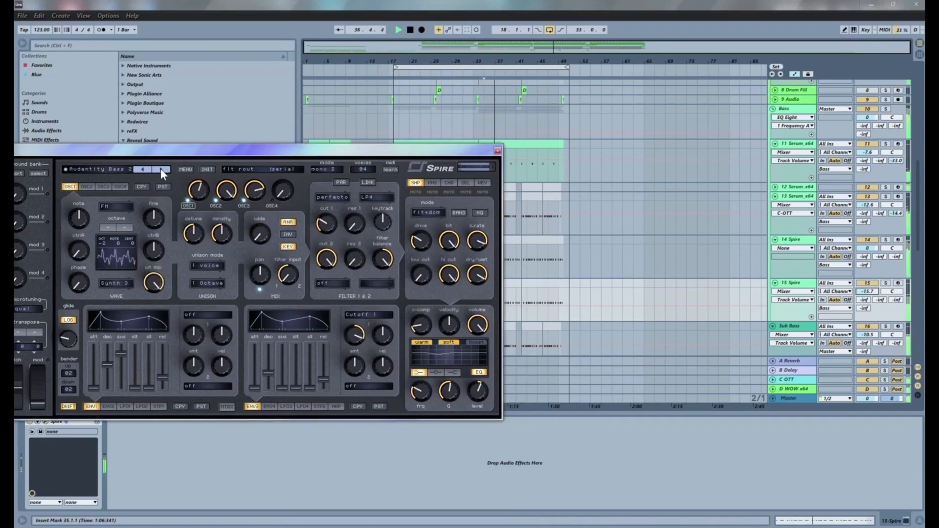
click(160, 168)
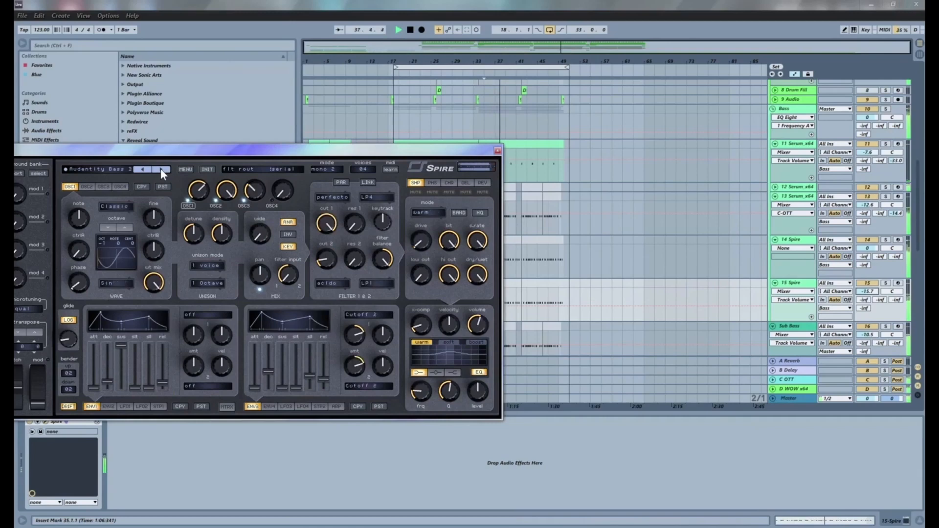
- Choose the Audentity Lead 1 preset and audition the presets after it, up to the second Audentity Synth preset
click(113, 169)
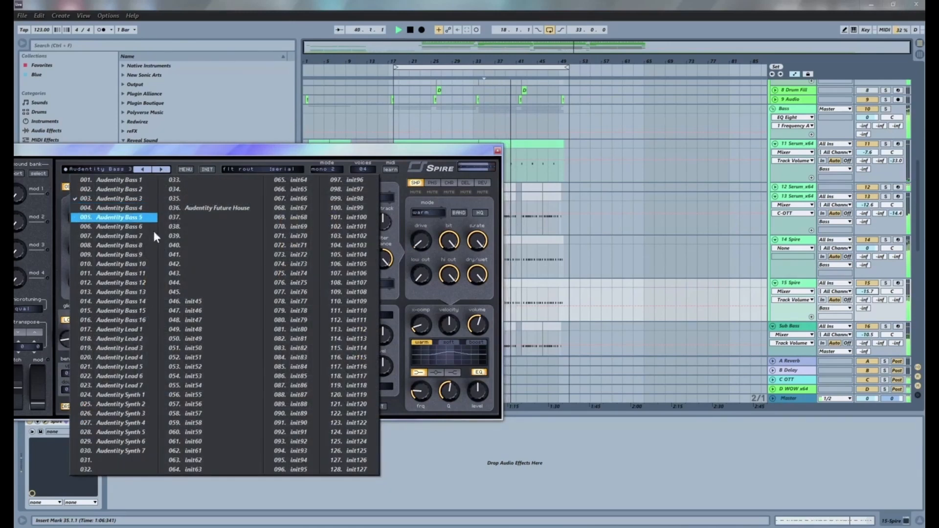
click(106, 329)
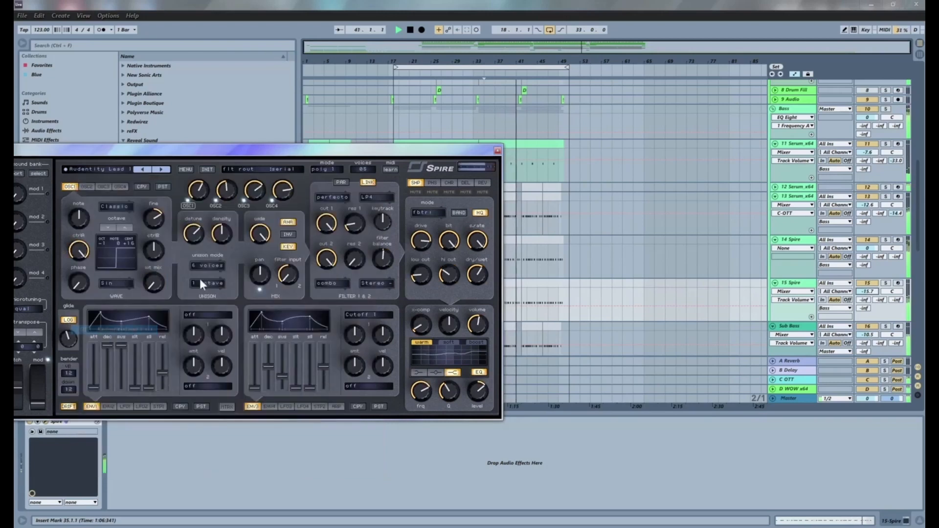
click(163, 169)
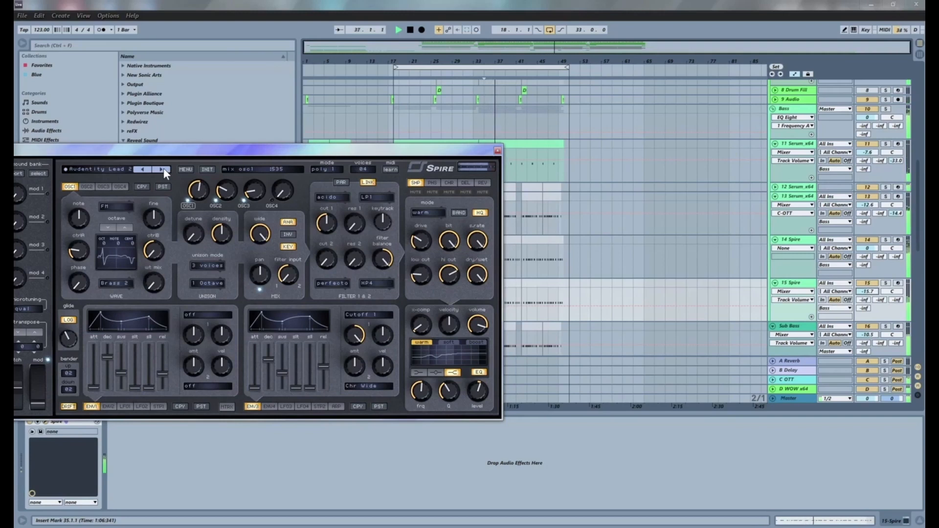
click(163, 168)
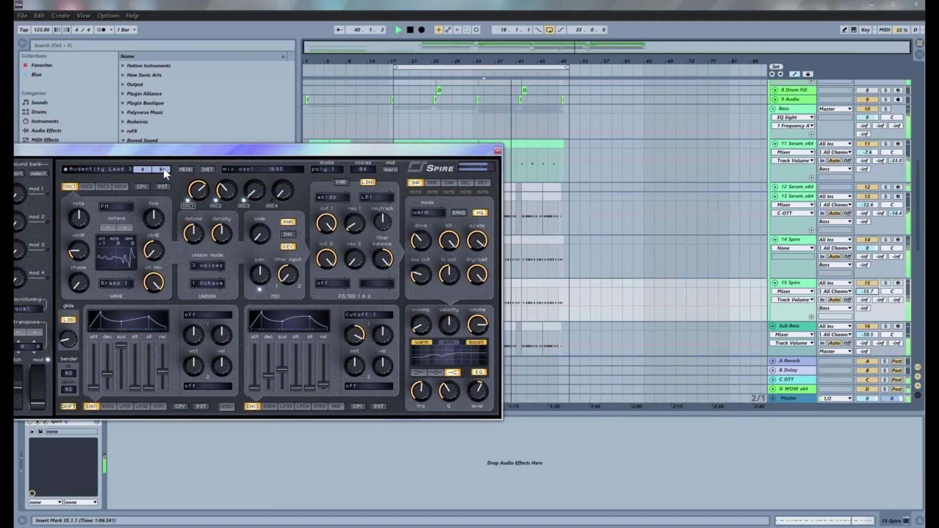
click(163, 168)
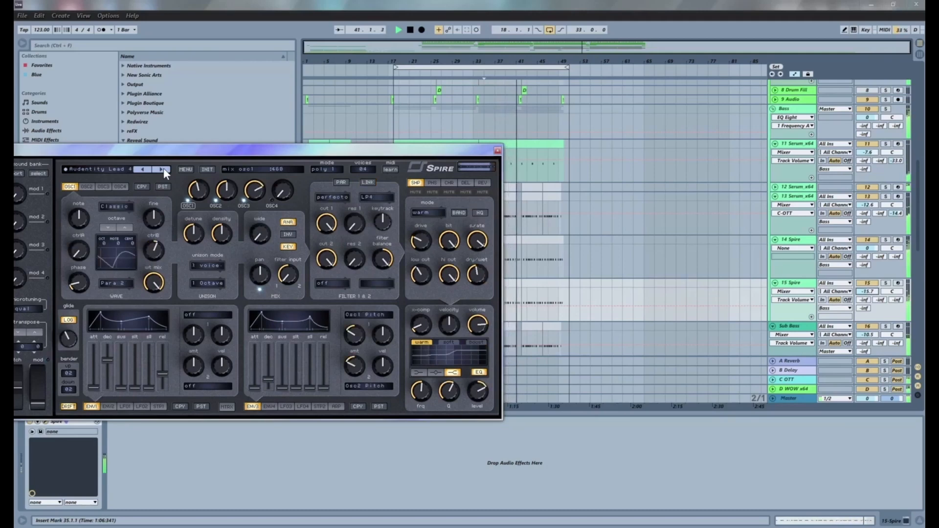
click(163, 169)
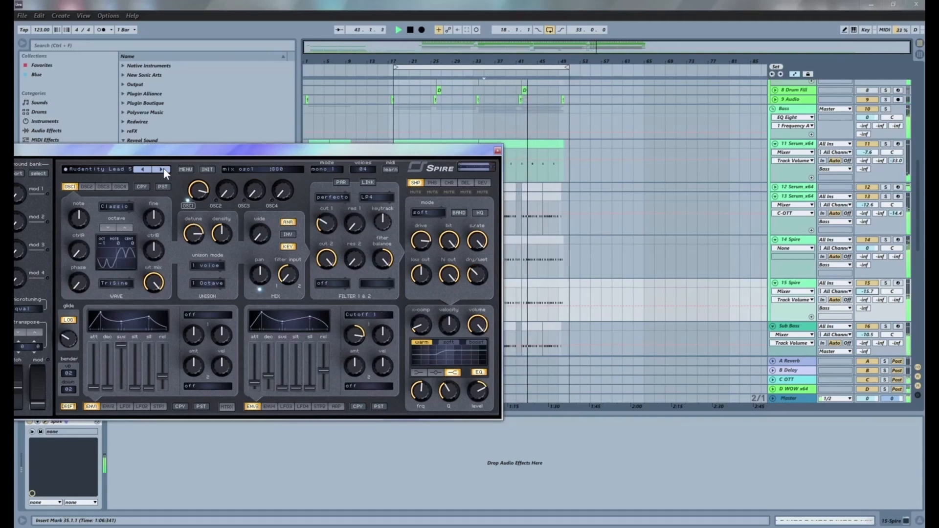
click(164, 168)
click(163, 168)
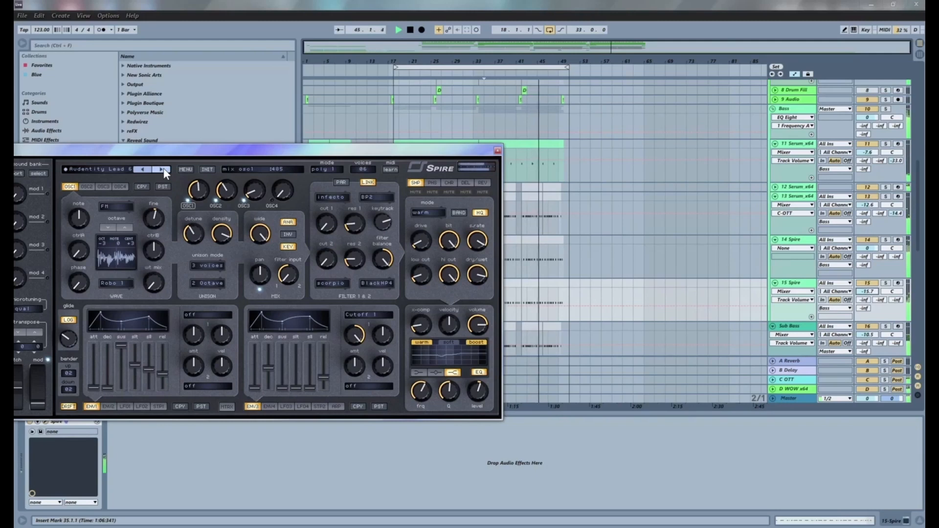
click(164, 168)
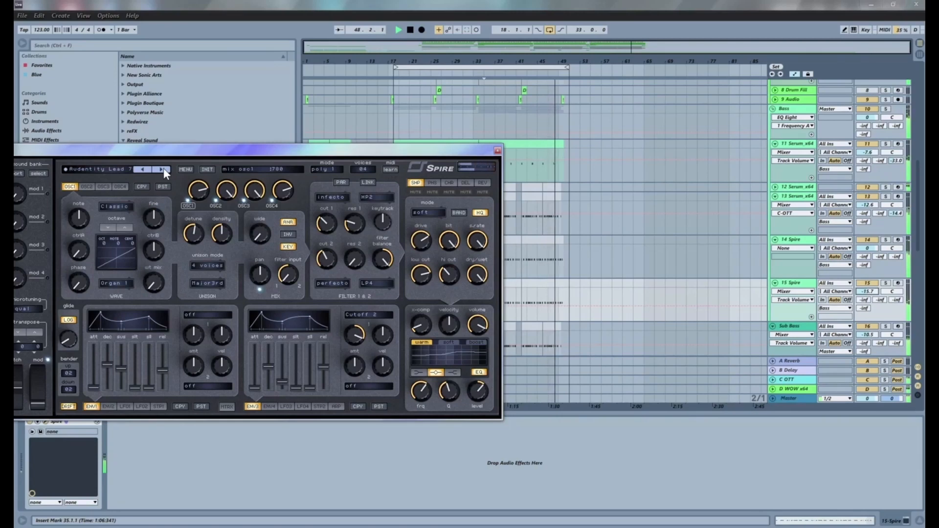
click(163, 169)
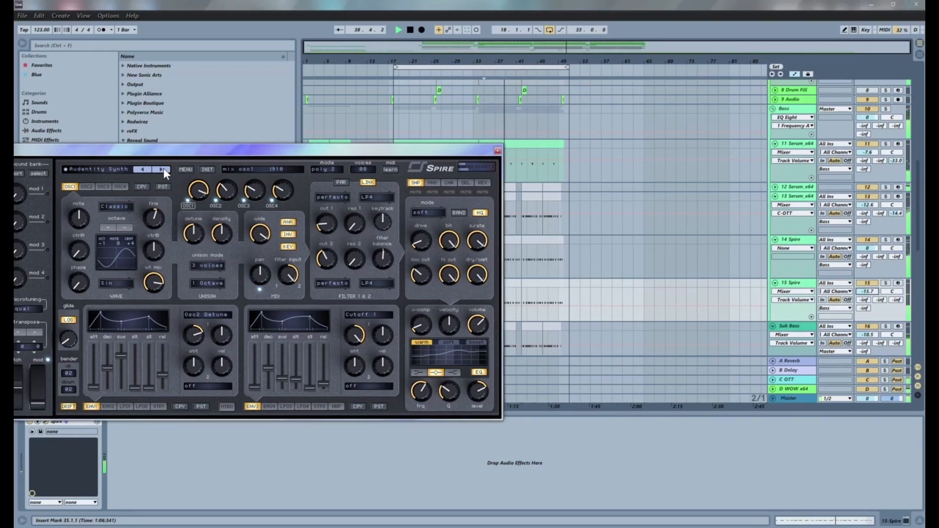
click(163, 168)
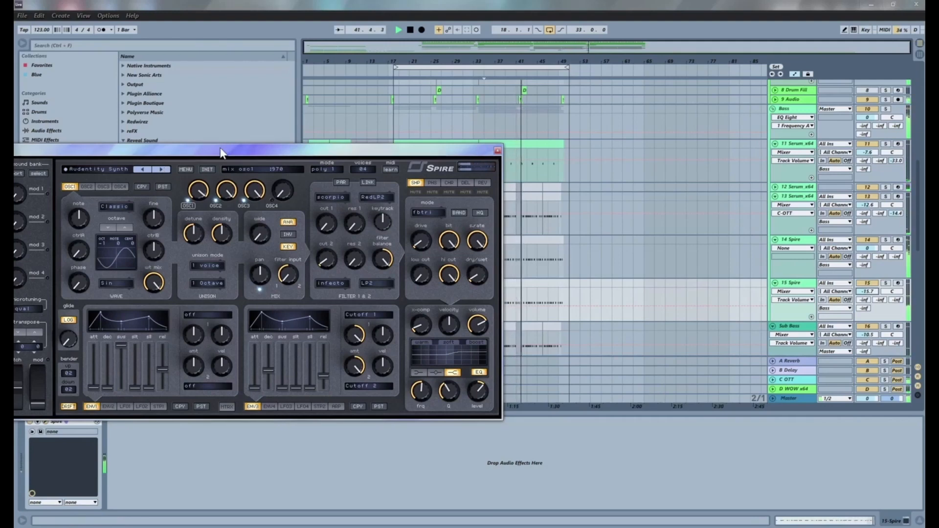
- Move the Spire window lower to clear the arrangement, and solo track 14 Spire and then track 15 Spire to compare them
drag(238, 151, 288, 271)
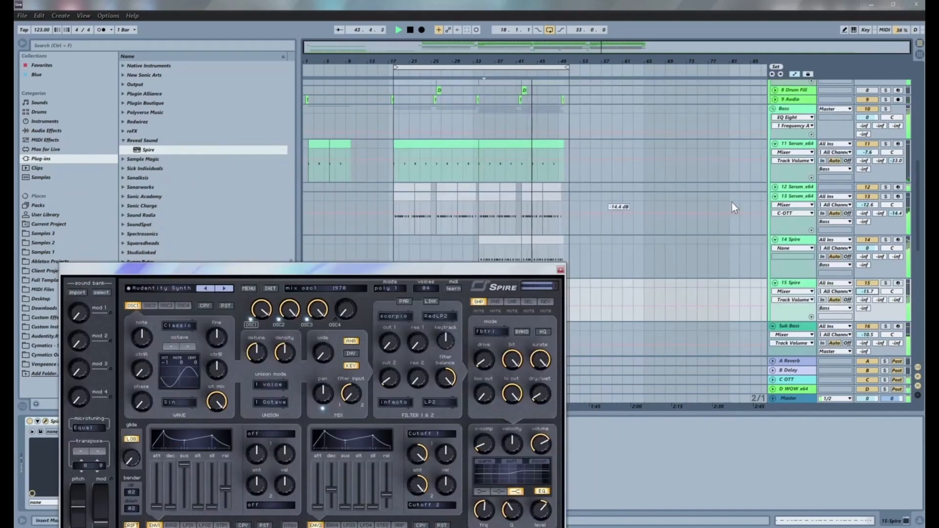
click(885, 240)
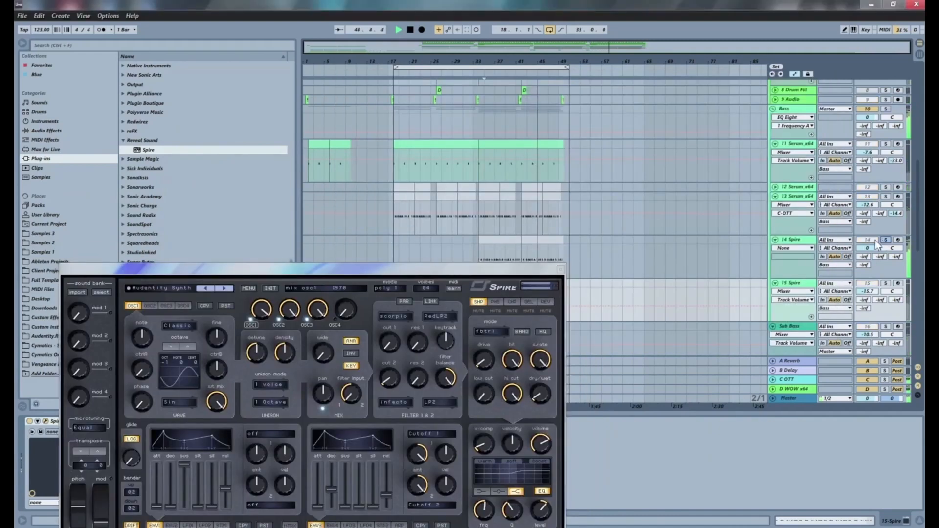
click(885, 283)
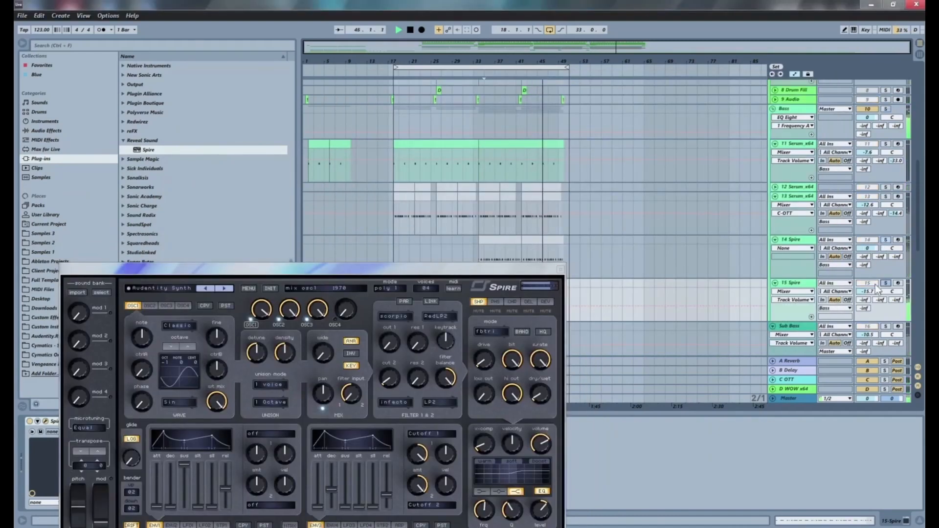
- Audition the next two Audentity Synth presets with track 15 Spire soloed
click(225, 288)
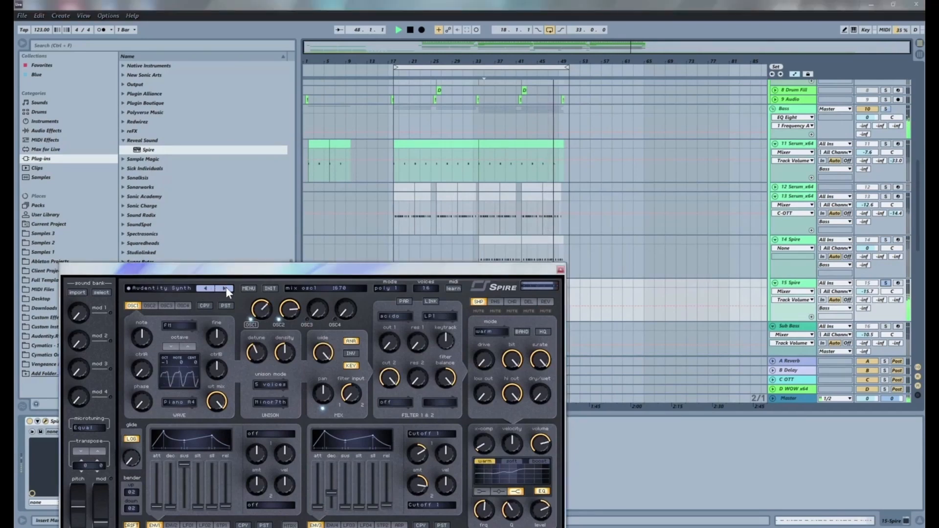
click(226, 288)
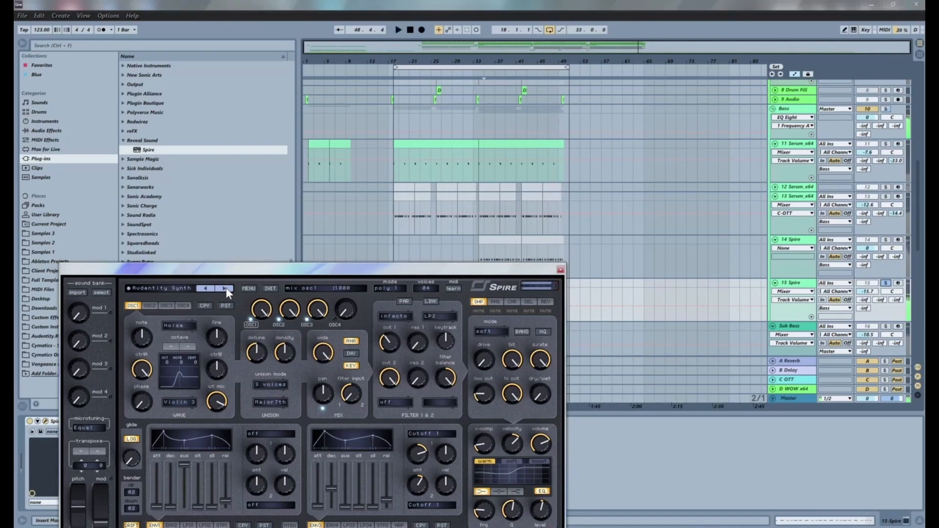
- Audition the remaining Audentity Synth presets with track 15 Spire soloed, through to the end of the named presets
click(226, 288)
click(226, 288)
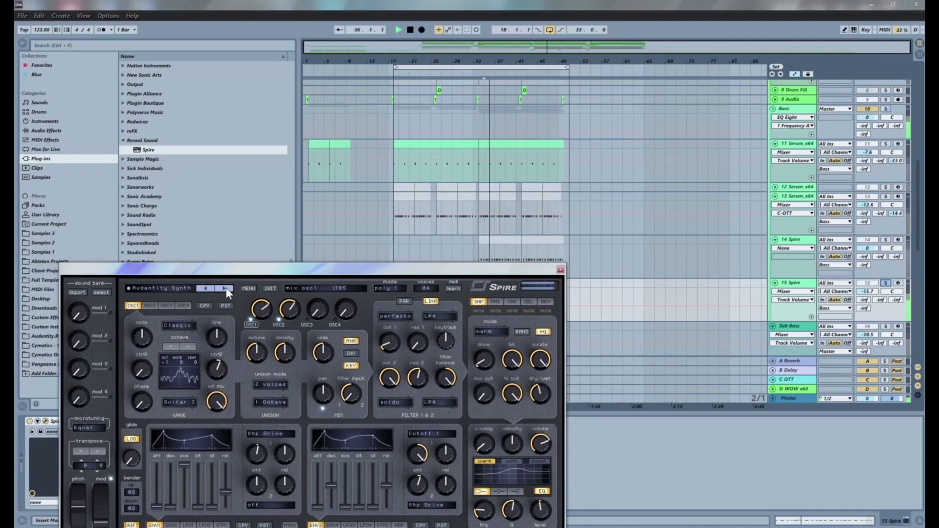
click(226, 288)
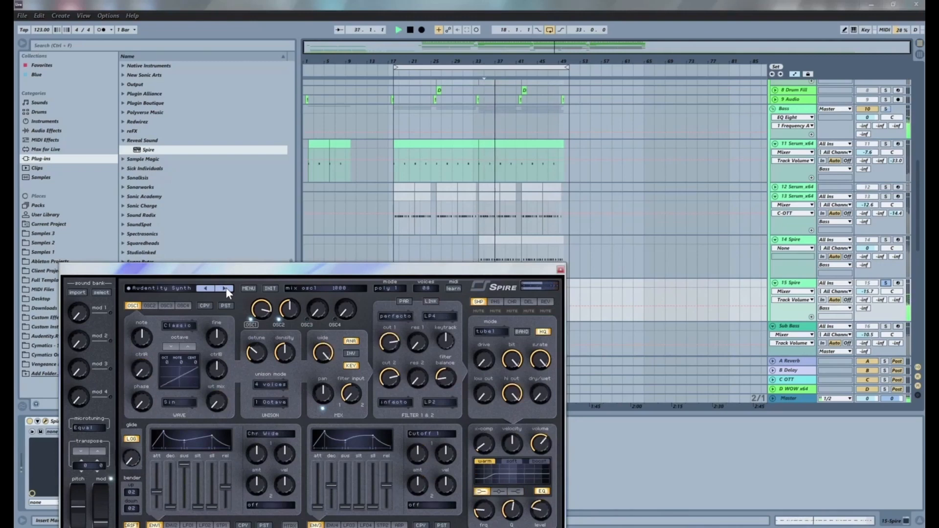
click(226, 288)
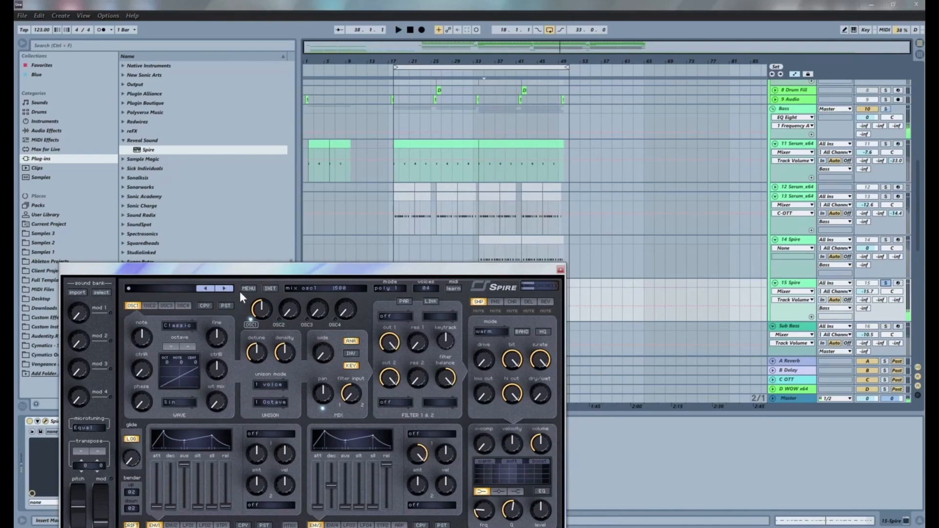
- Load the Big Room And EDM bank on track 15 Spire, choose the BA Melbourne 1 preset, and unsolo the track
click(248, 287)
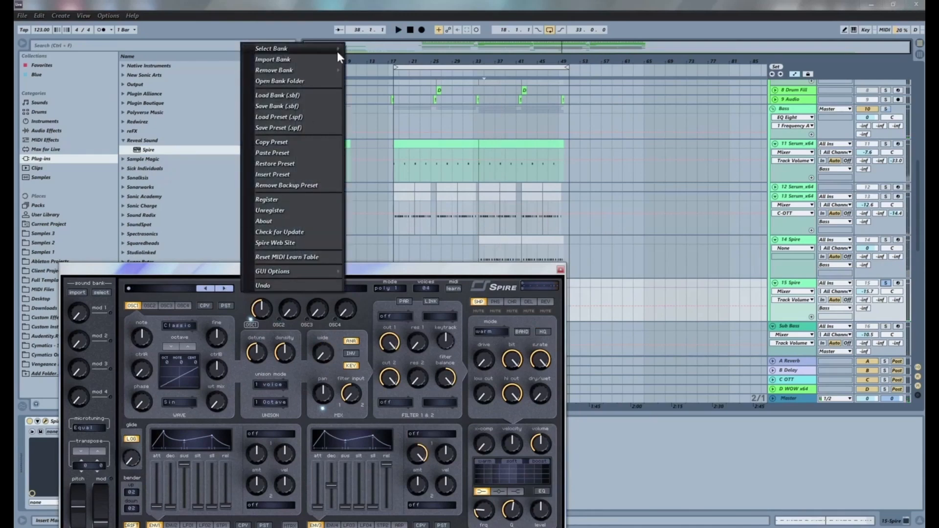
mouse_move(336, 51)
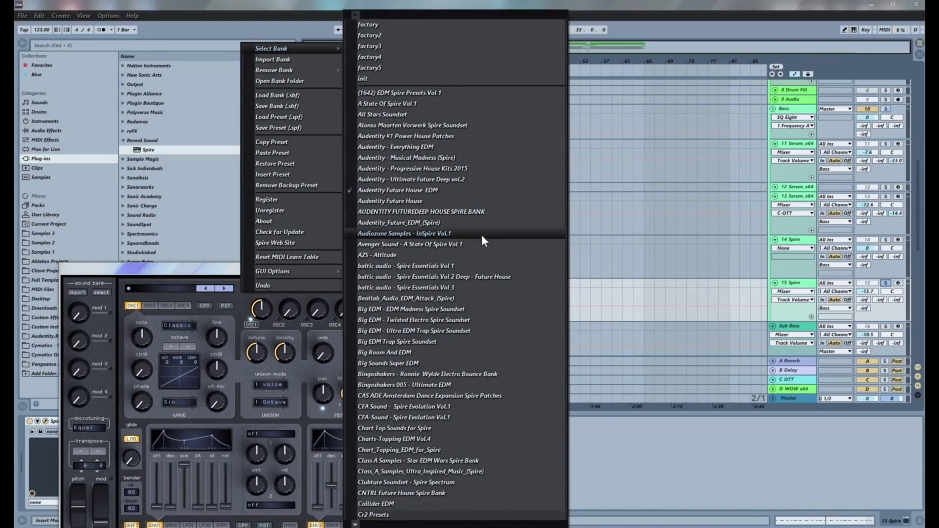
click(381, 352)
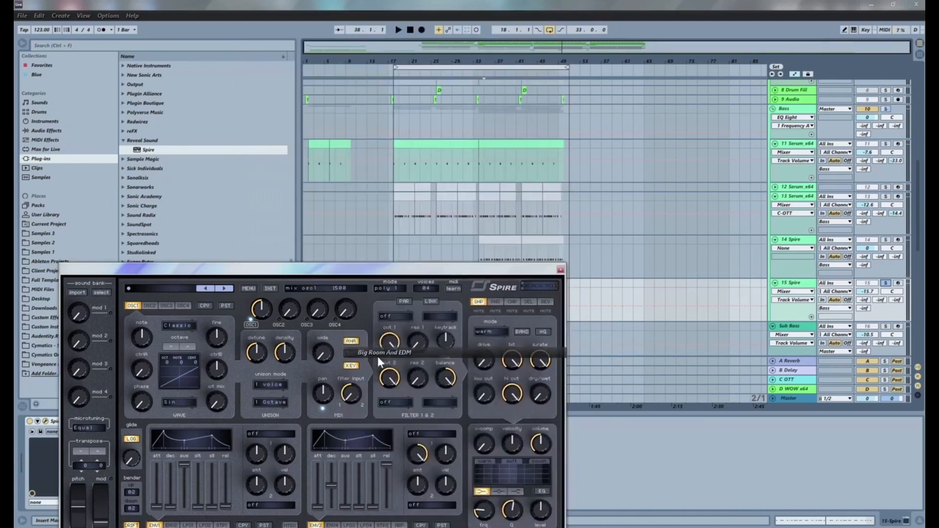
click(156, 287)
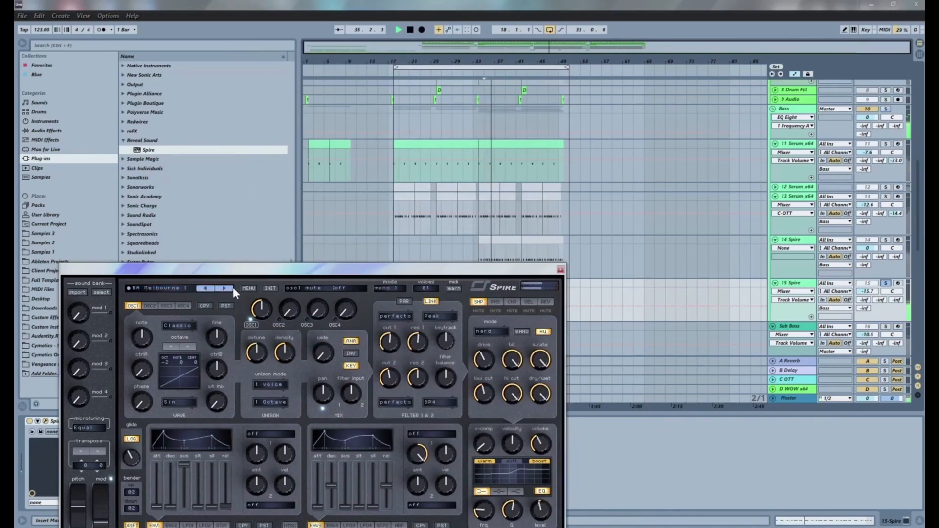
click(886, 283)
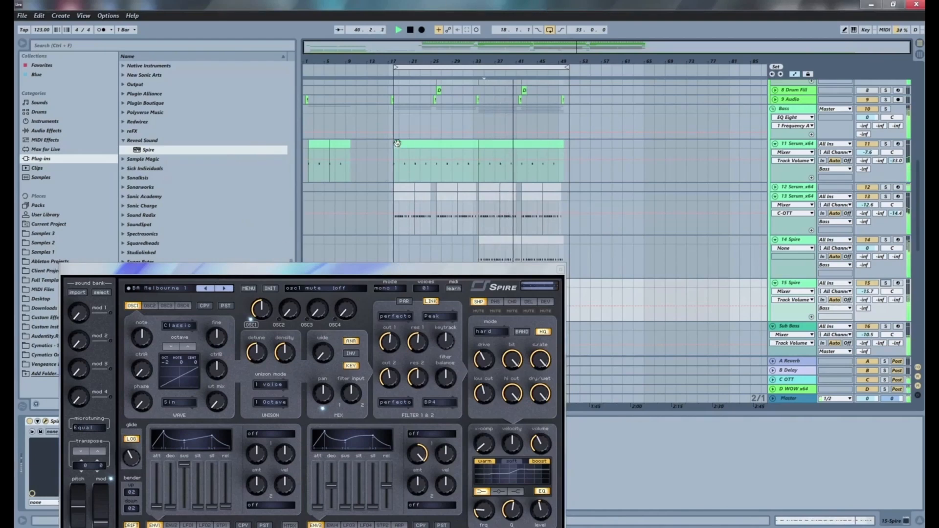
- Audition the bass presets from BA Melbourne 2 to BA Slap Him in the full mix
click(225, 289)
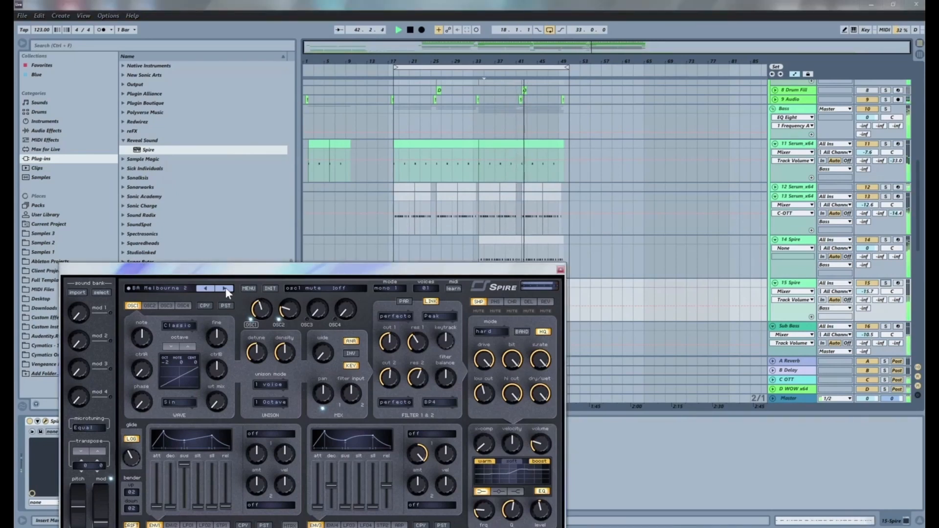
click(225, 288)
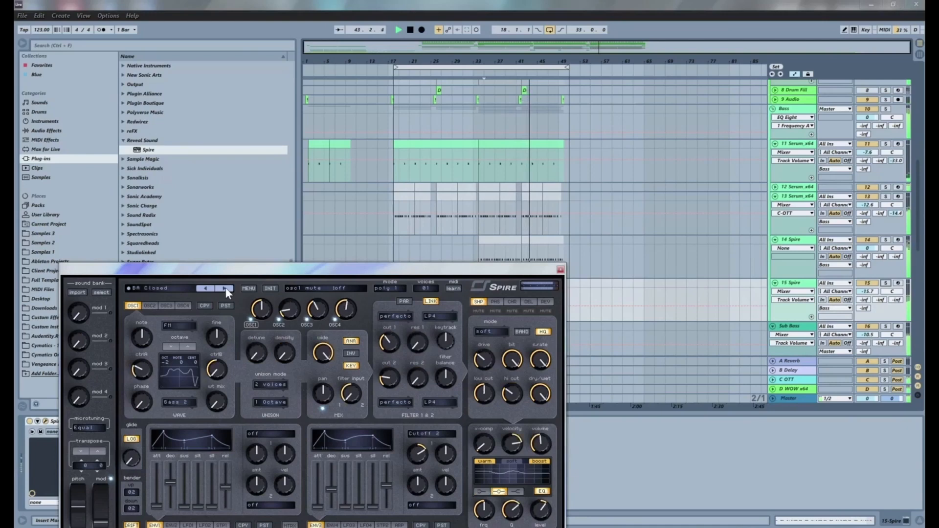
click(225, 289)
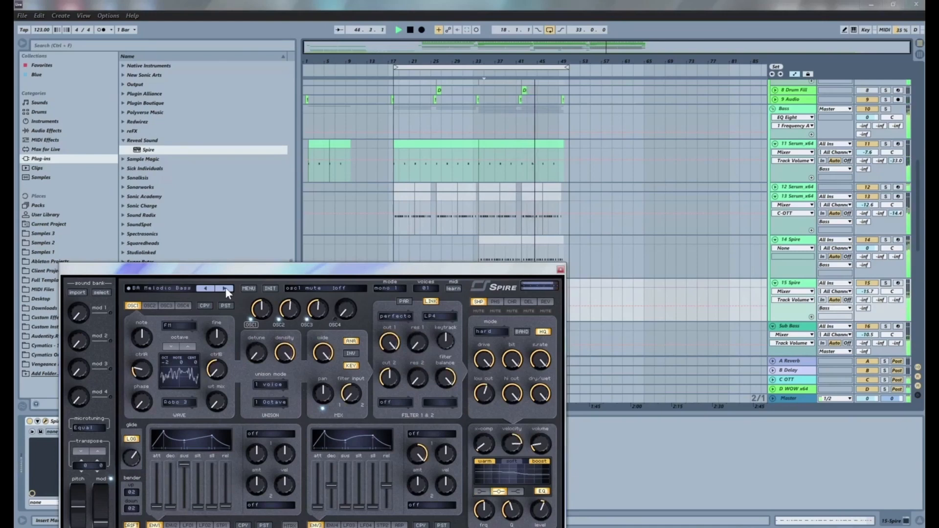
click(225, 288)
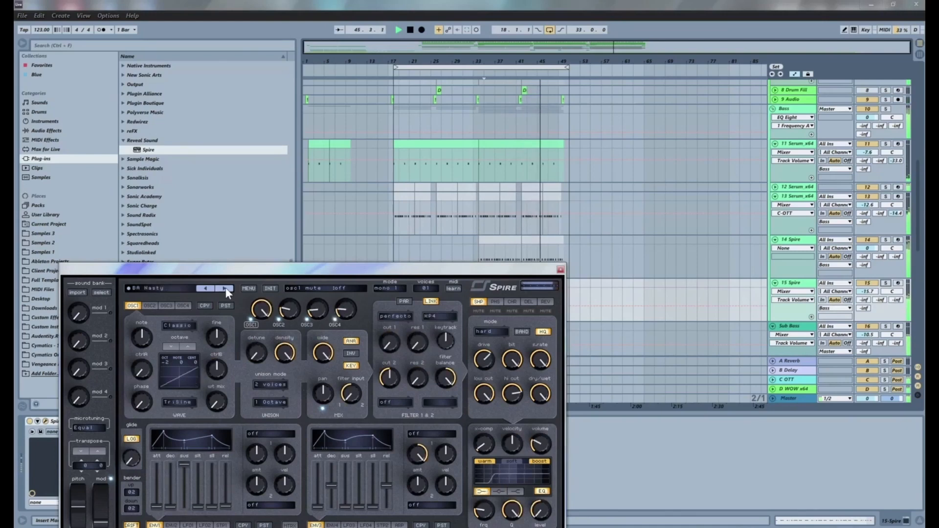
click(224, 288)
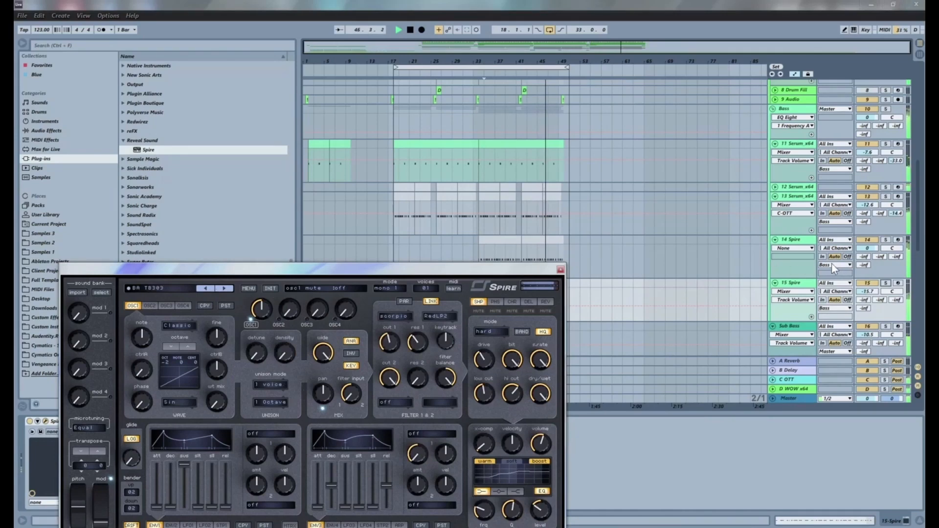
click(224, 287)
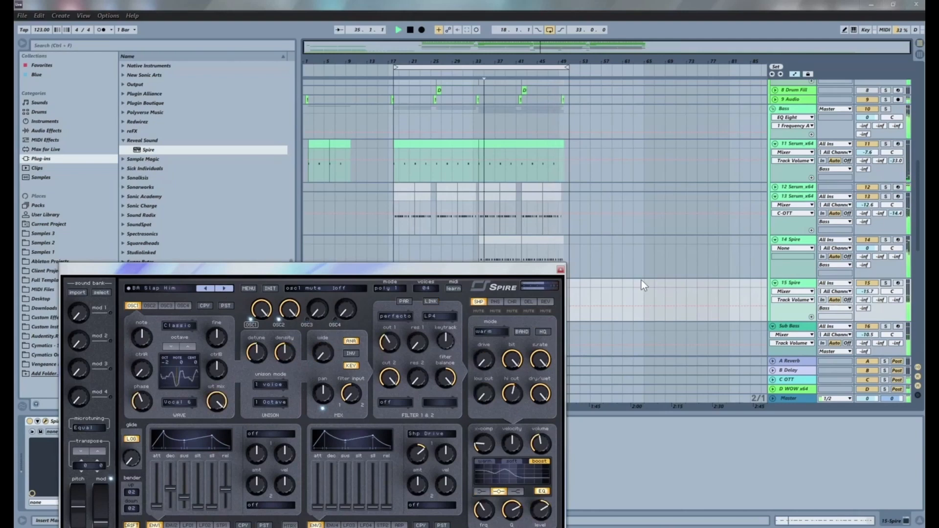
- Solo track 15 Spire and audition the presets from BA The Monster 1 to BSQ Bouncing Bet
click(885, 283)
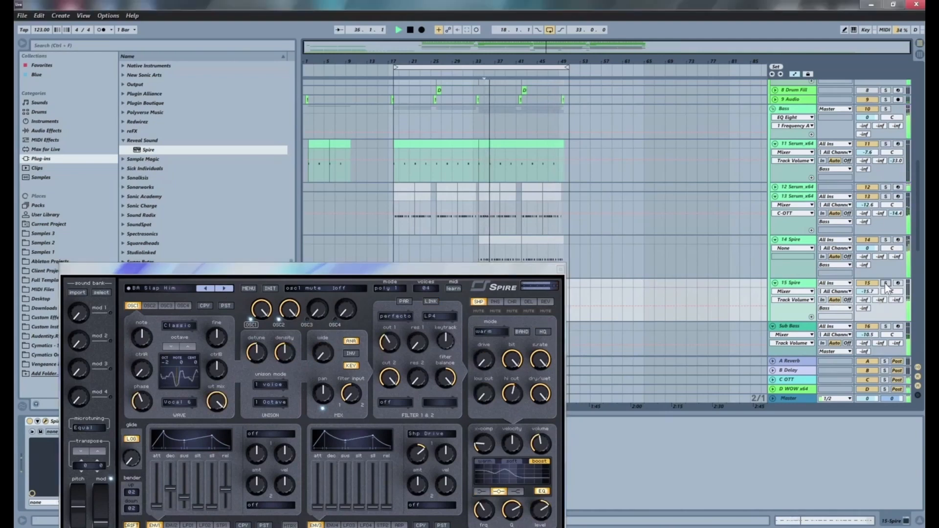
click(228, 286)
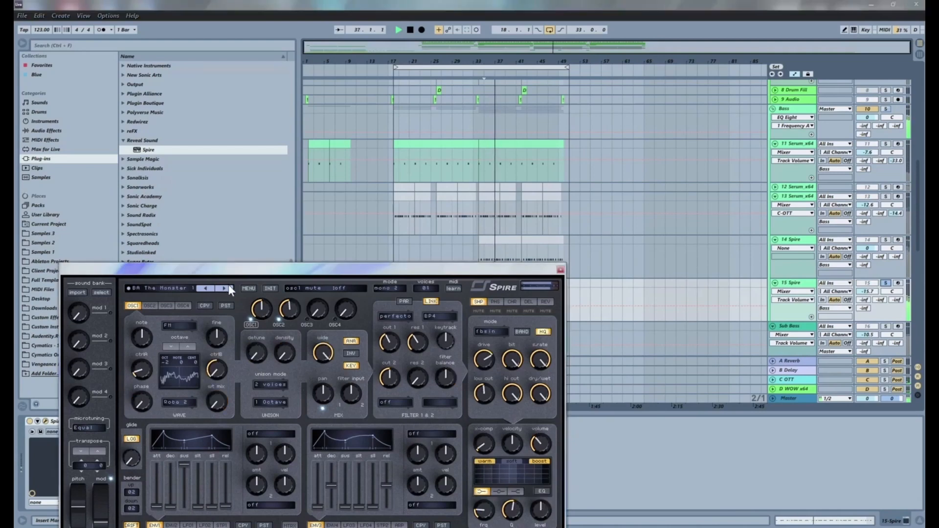
click(230, 287)
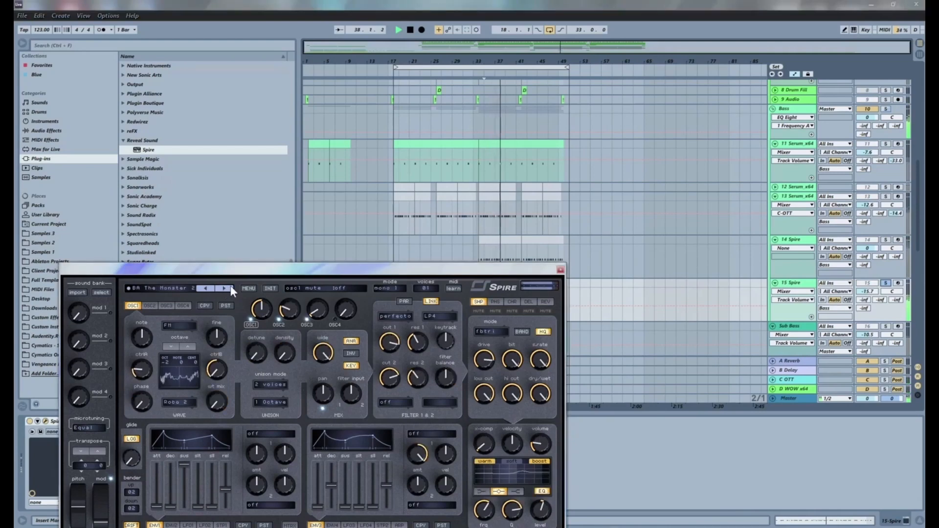
click(224, 288)
- Choose the PL Bit Bell preset, audition the pluck presets up to PL ICE with playback restarted, and return to PL Huge Drop
click(154, 289)
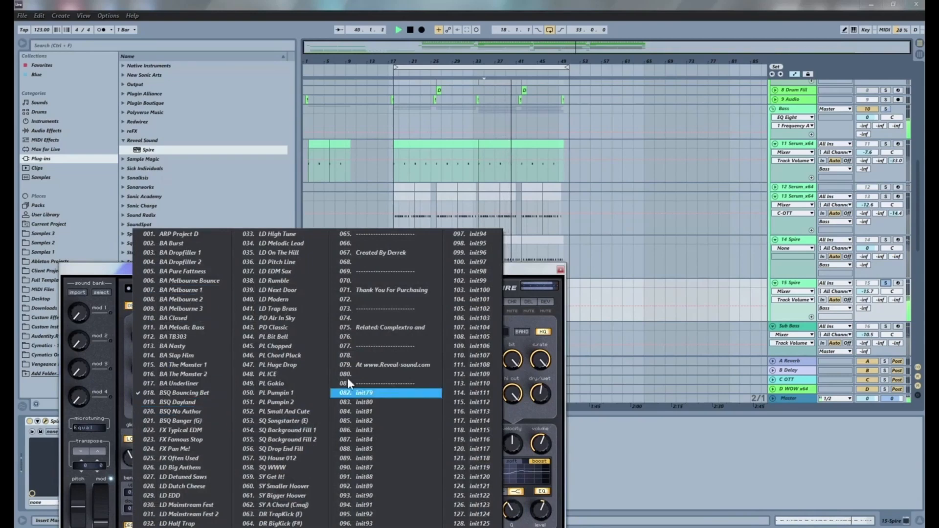
click(297, 338)
click(225, 290)
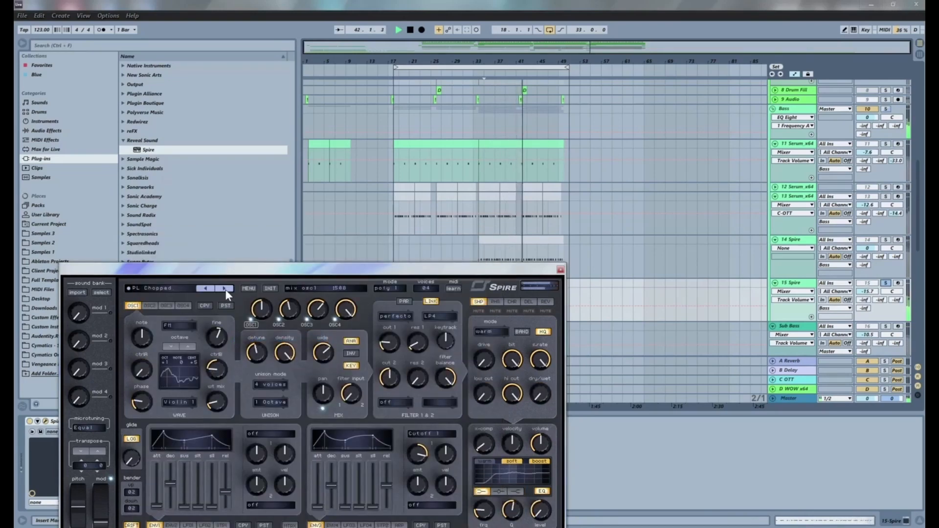
key(space)
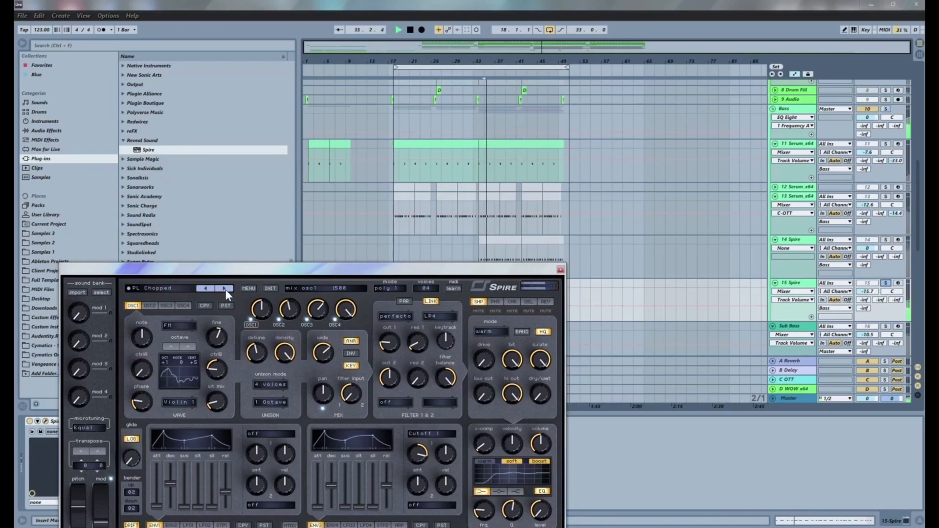
click(225, 290)
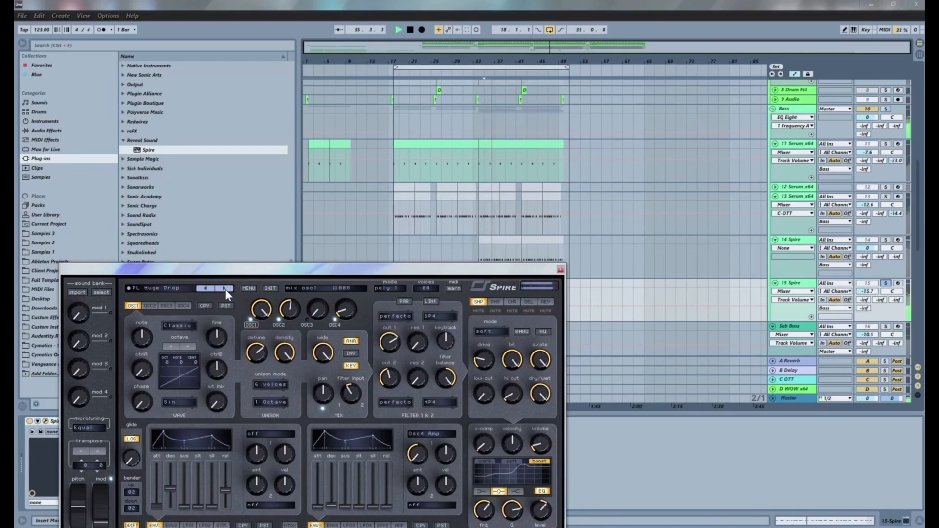
click(225, 290)
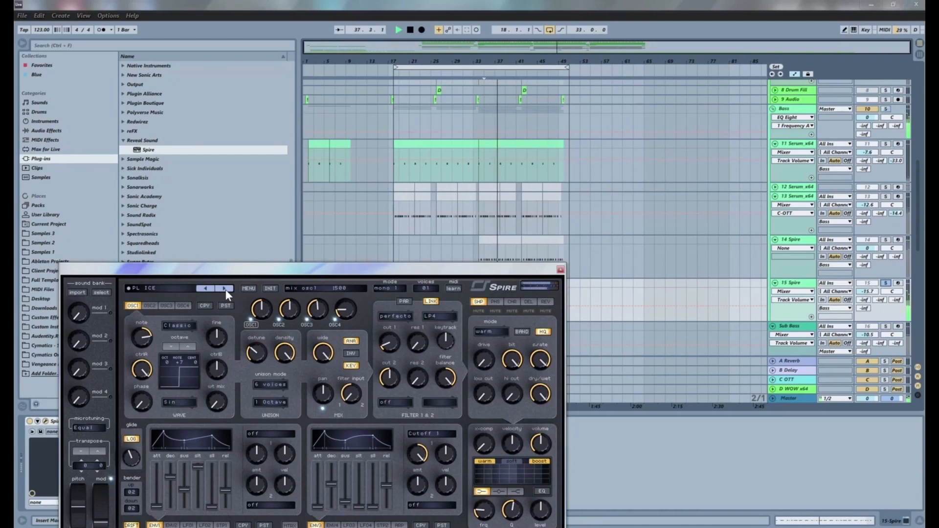
click(204, 288)
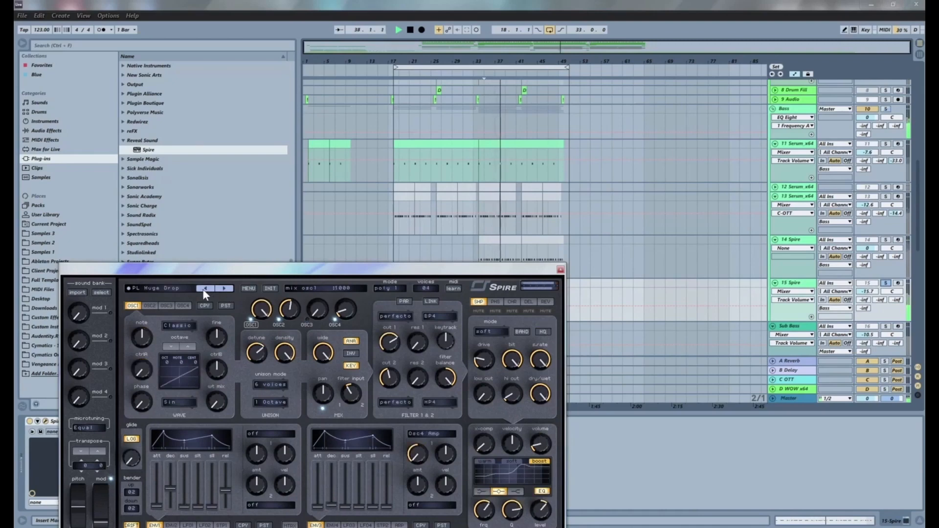
- Unsolo track 15 Spire and audition PL Huge Drop, PL ICE and PL Gakio in the full mix
click(880, 293)
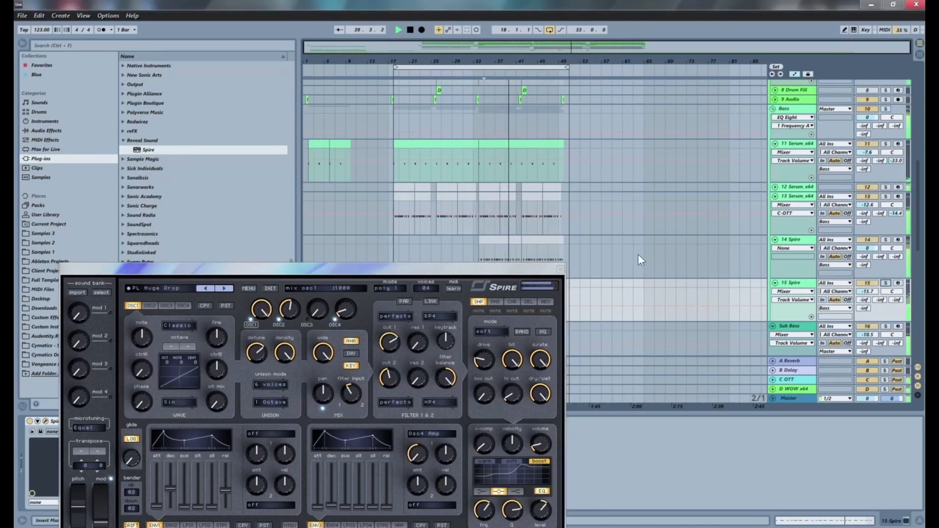
click(224, 289)
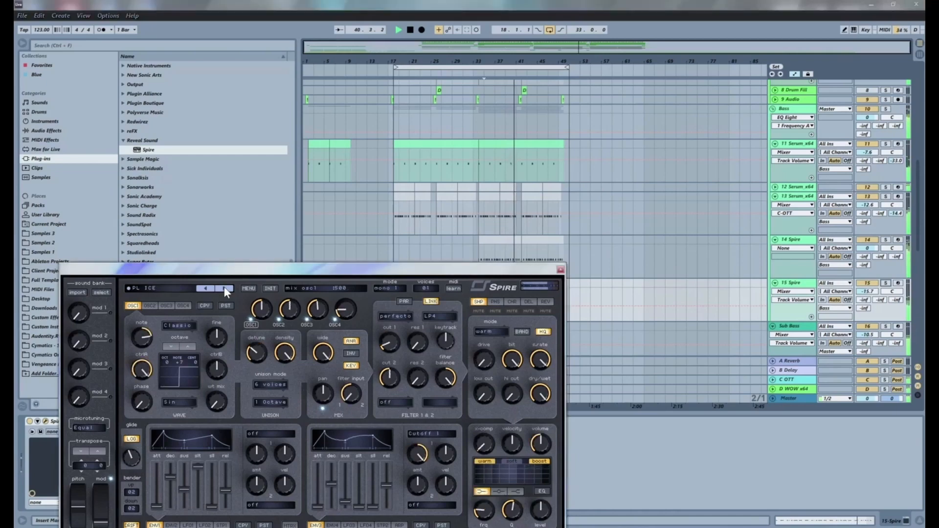
click(224, 288)
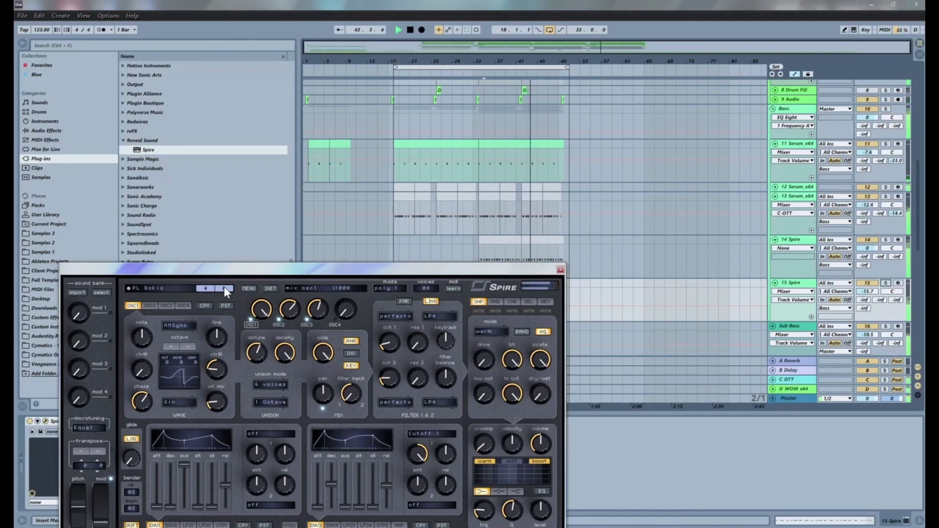
- Solo track 15 Spire and audition the presets from PL Pumpin 1 to SQ Drop End Fill
click(886, 283)
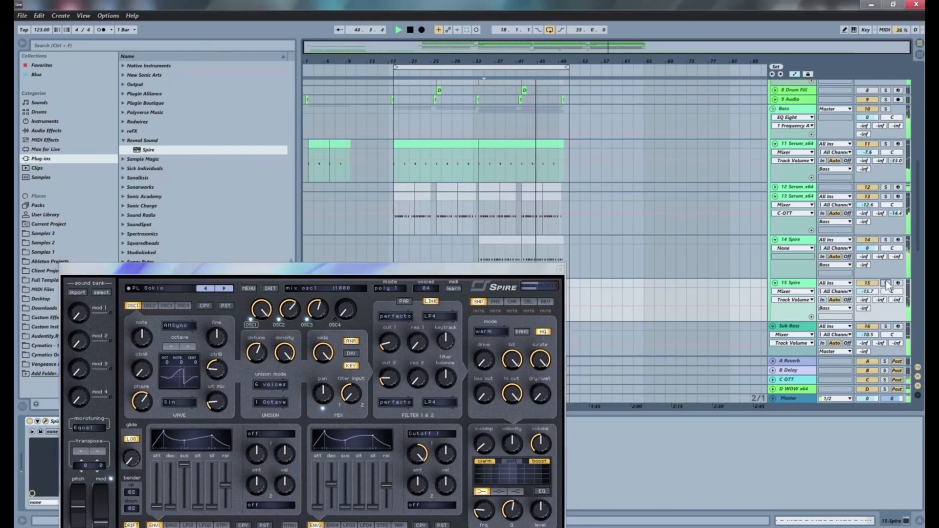
click(224, 289)
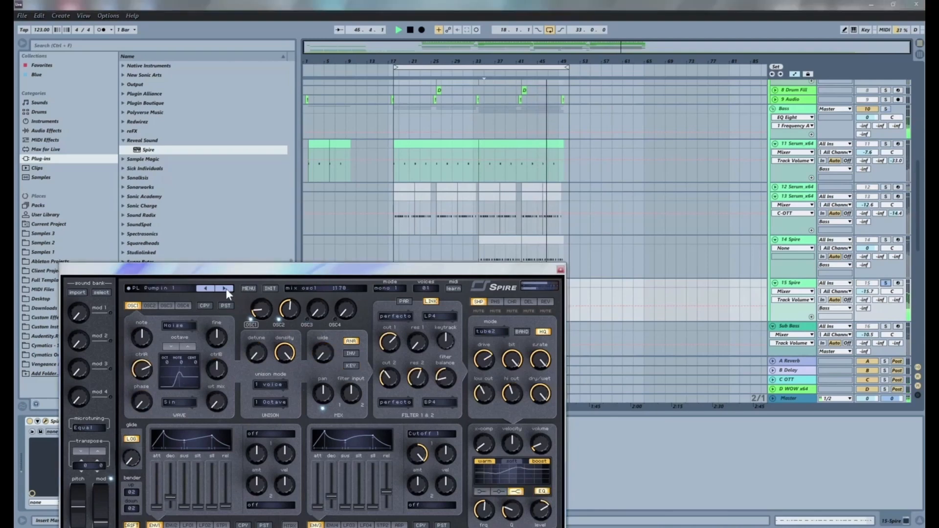
click(225, 289)
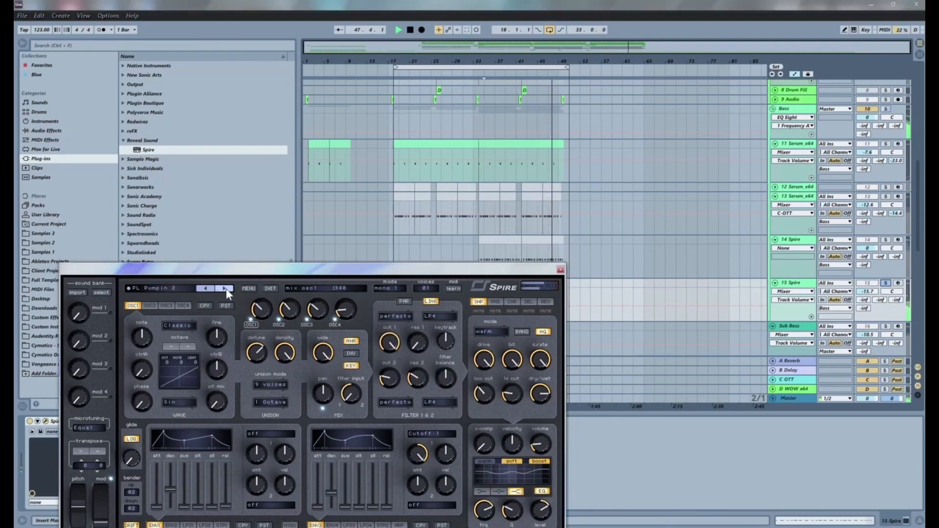
click(224, 289)
click(224, 289)
click(225, 289)
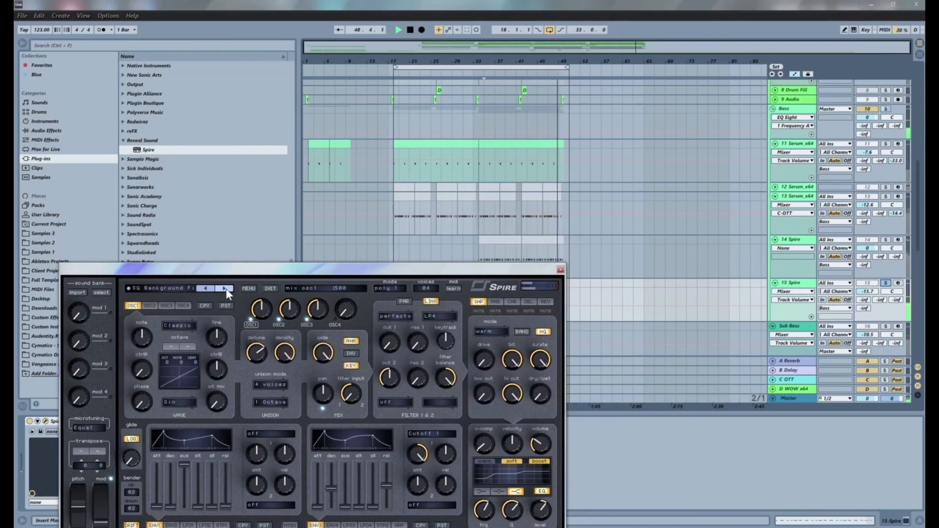
click(224, 287)
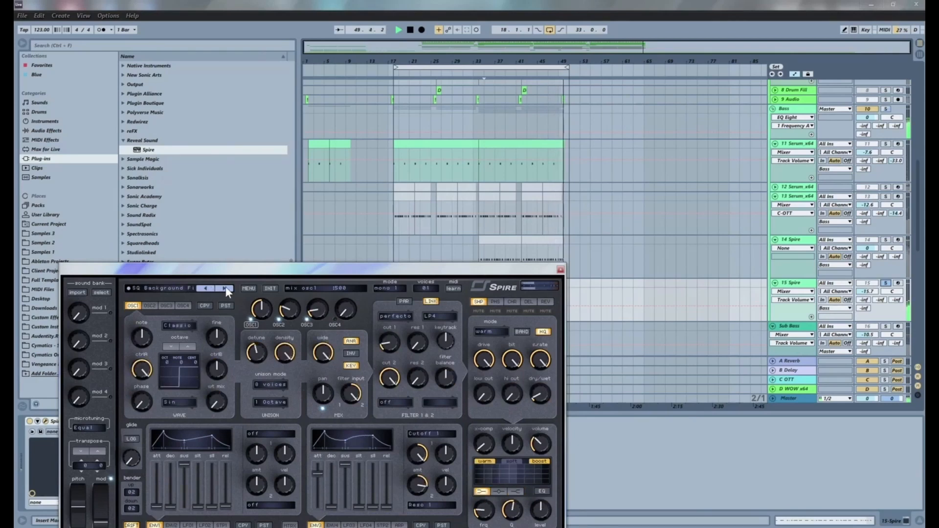
click(224, 288)
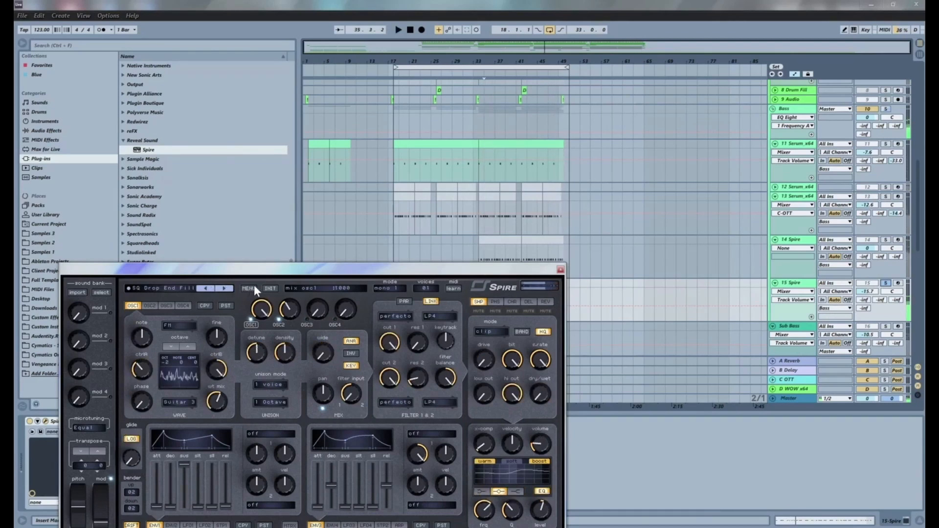
- Load the Avenger Sound - A State Of Spire Vol 1 bank and unsolo track 15 Spire to hear its first preset in the mix
click(249, 288)
mouse_move(331, 47)
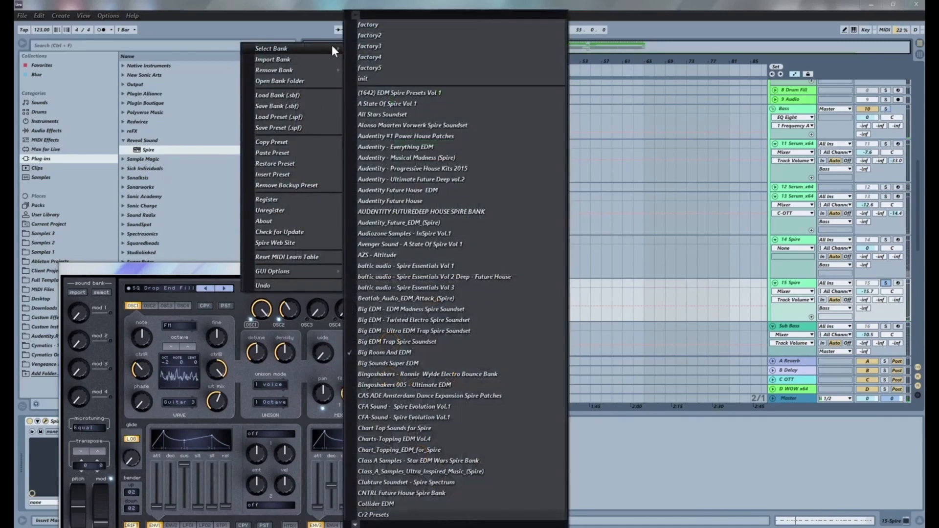
click(423, 244)
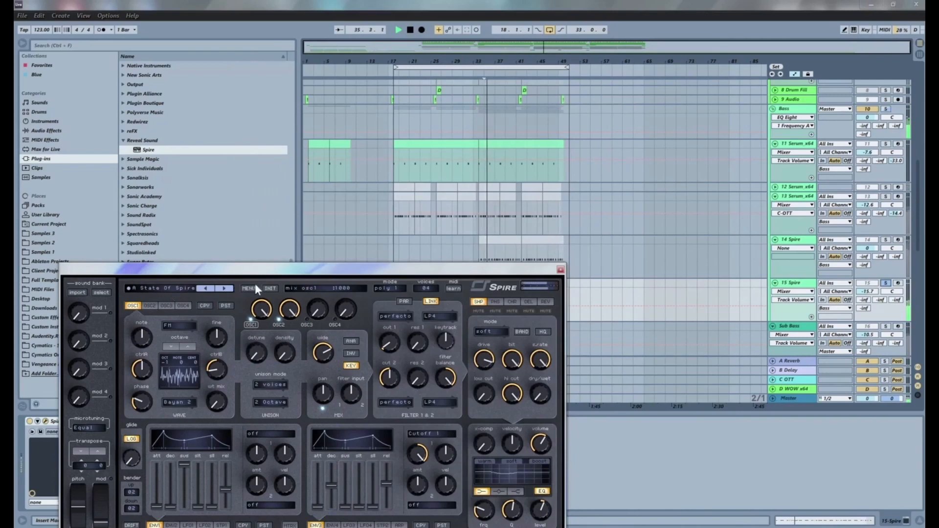
click(886, 287)
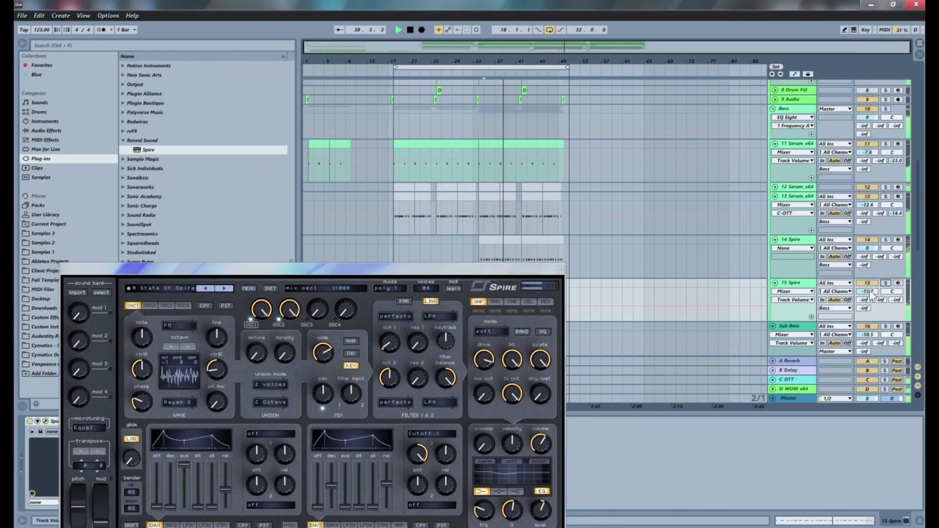
- Set track 15 Spire's volume to -5.5 dB and audition the bank's arpeggio presets from ARP Digi Pop to ARP Drops
mouse_move(875, 295)
mouse_down()
mouse_move(876, 273)
mouse_move(868, 288)
mouse_up()
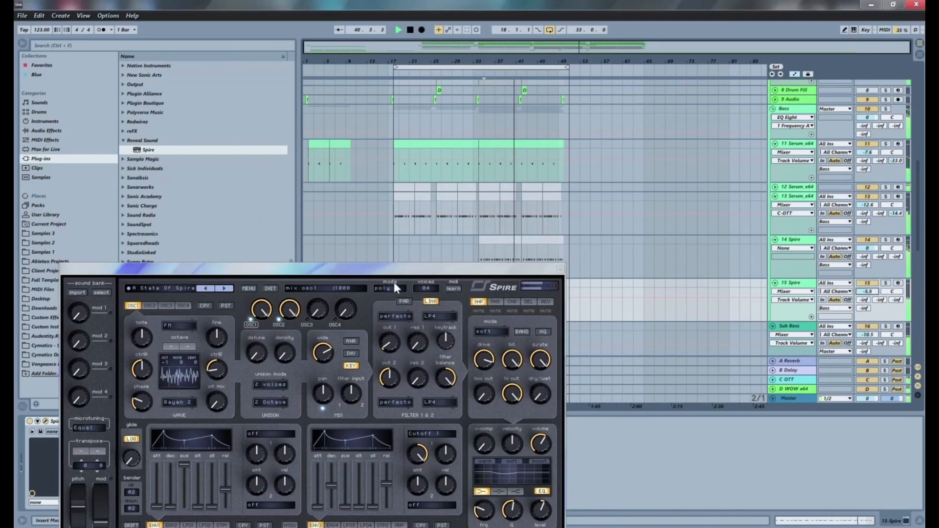
click(225, 289)
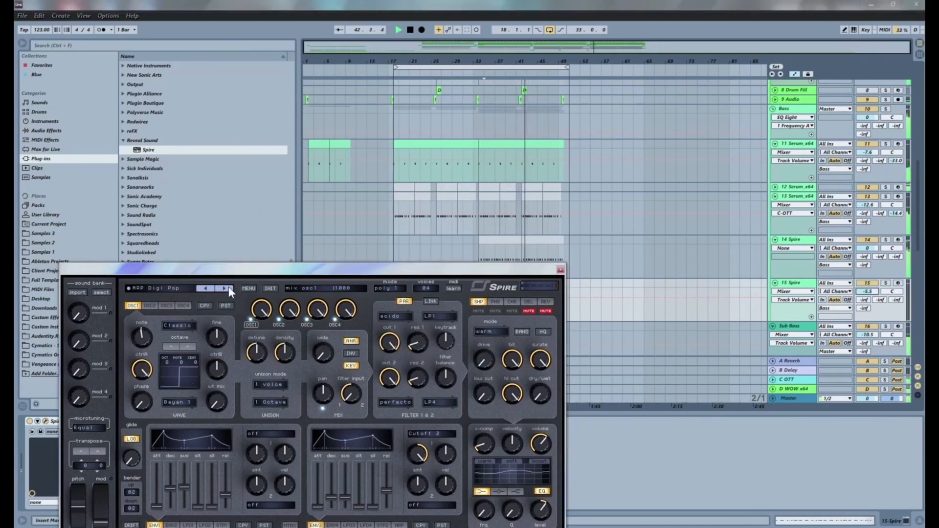
click(227, 288)
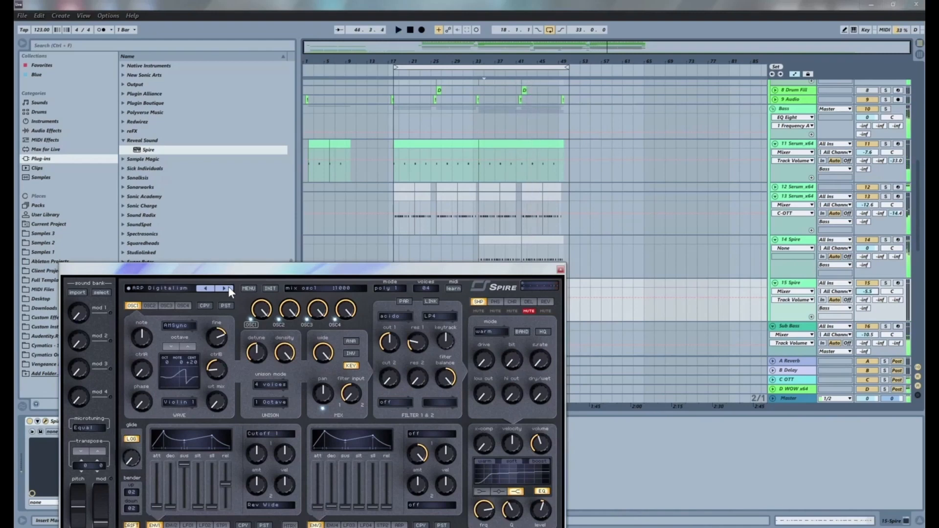
click(228, 288)
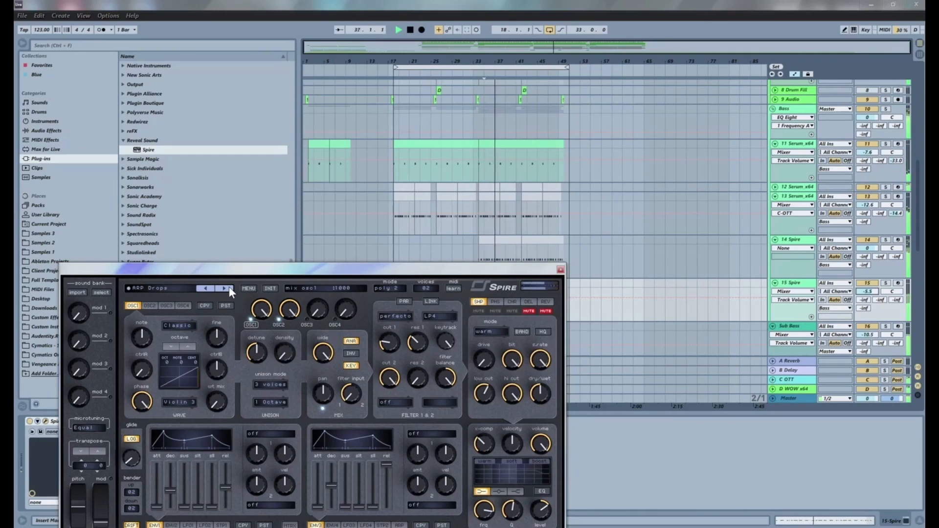
- Transpose all notes of the first track 15 Spire clip down an octave to D2 and restart playback
drag(540, 272, 405, 244)
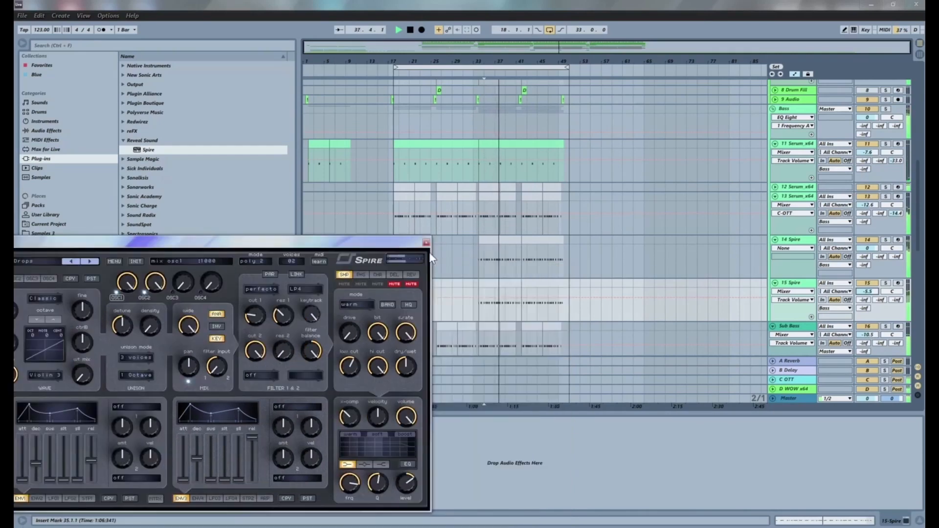
click(500, 285)
key(space)
click(560, 421)
key(ctrl+a)
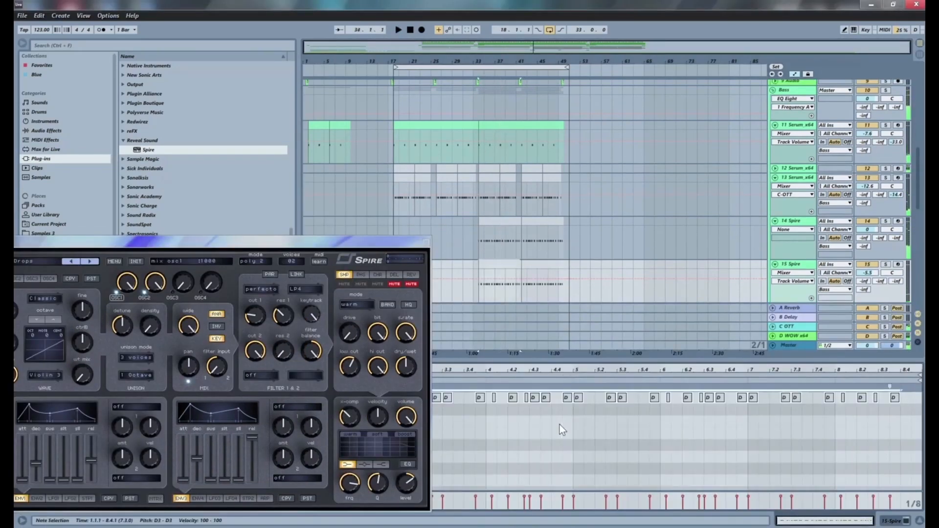
key(shift+Down)
key(space)
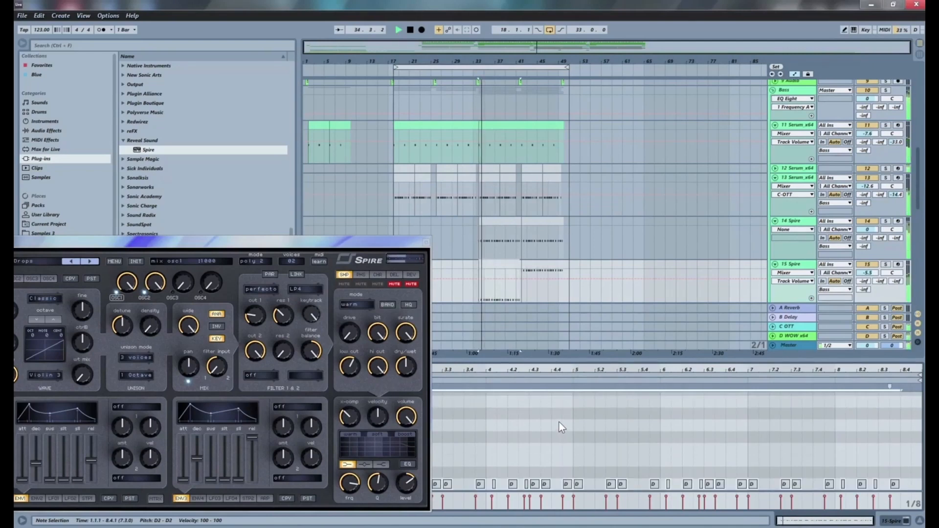
- Duplicate the transposed track 15 clip over bars 42 to 50 and close the Spire plug-in window
click(505, 265)
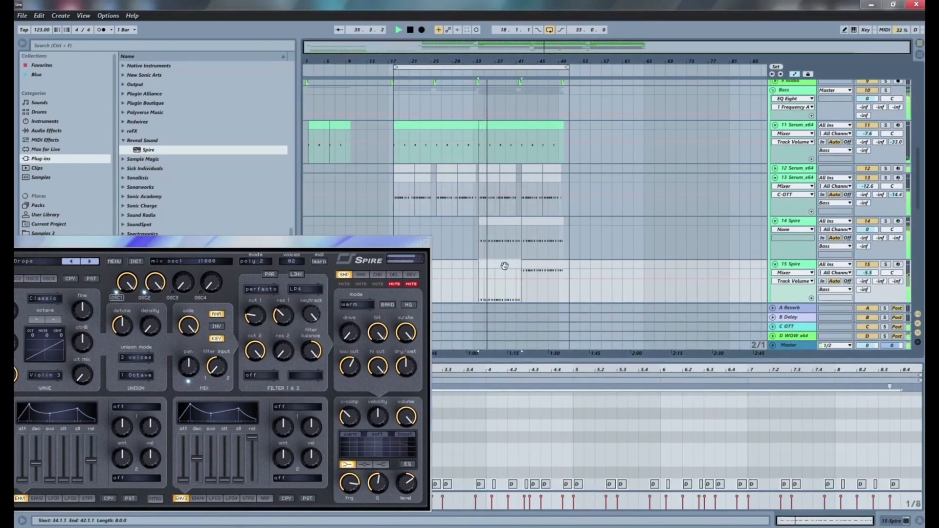
key(ctrl+d)
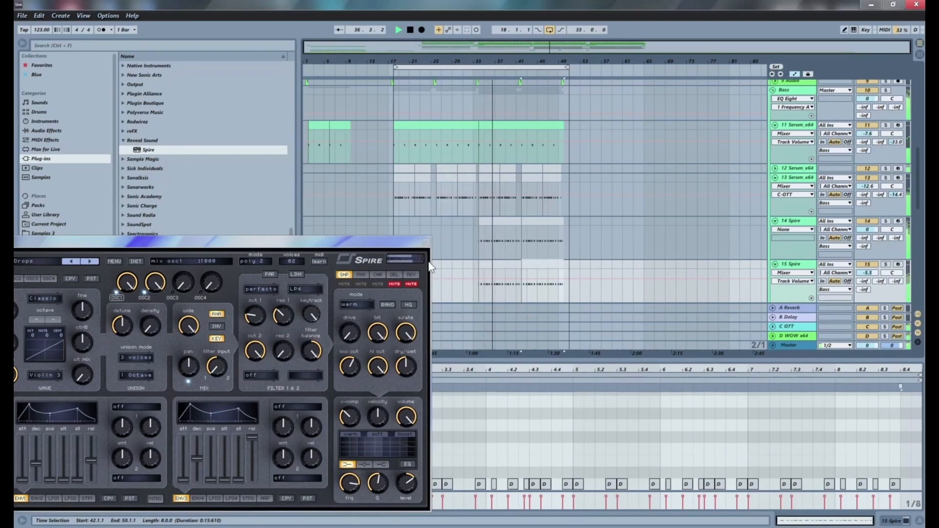
click(426, 241)
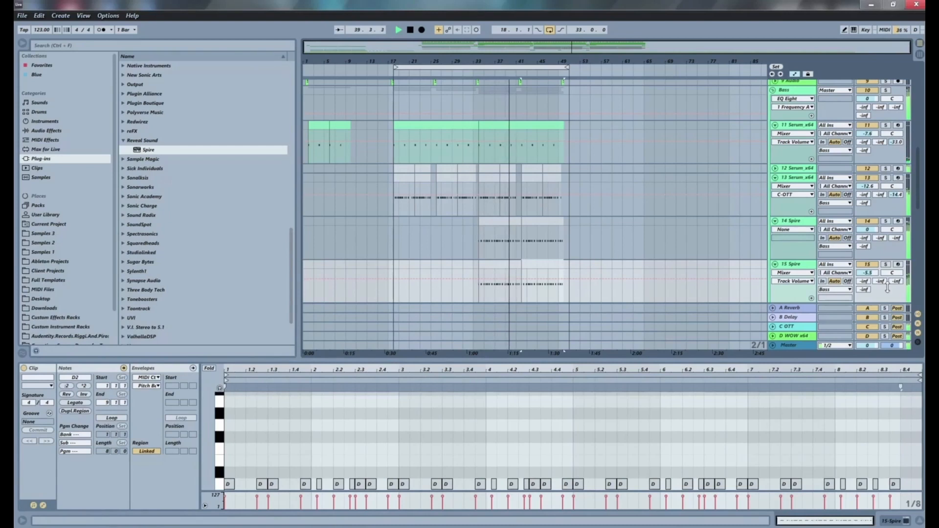
- Set the C-OTT send to -34.0 dB on track 15 Spire and -33.0 dB on track 14 Spire
key(space)
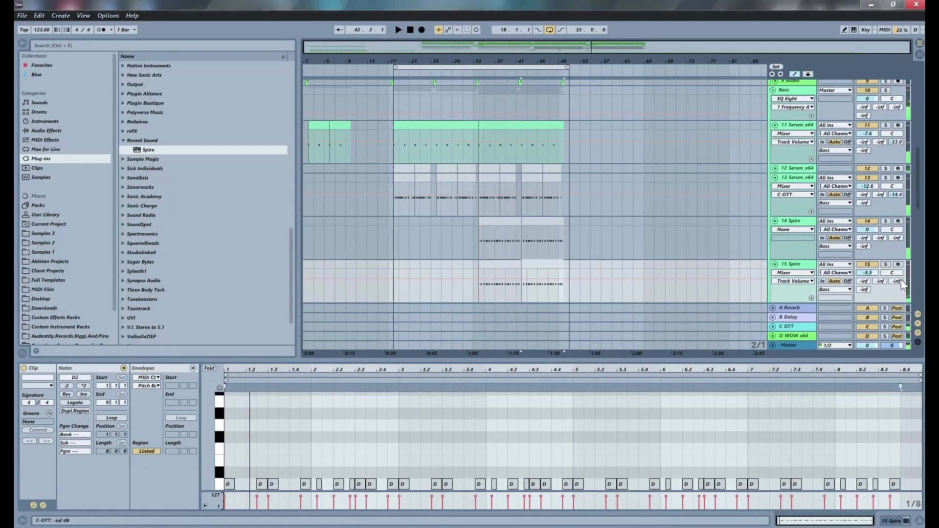
key(space)
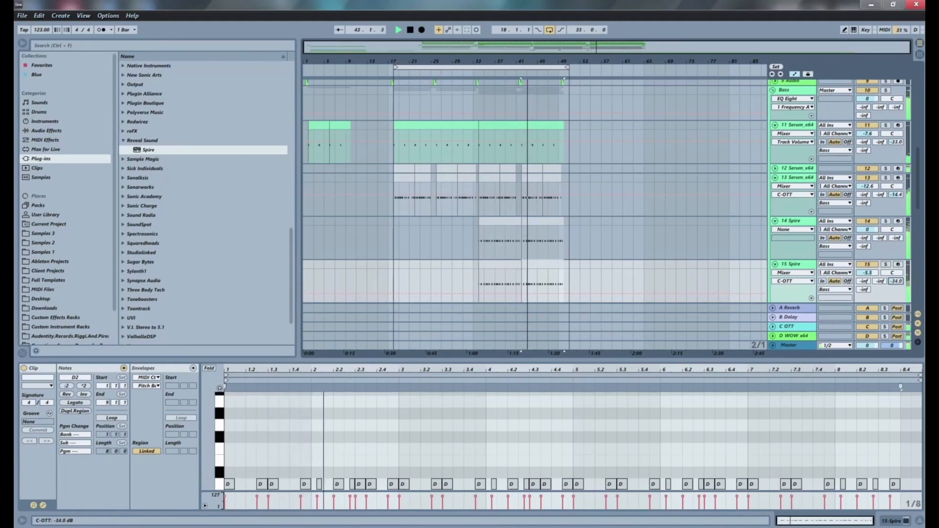
drag(896, 239, 897, 235)
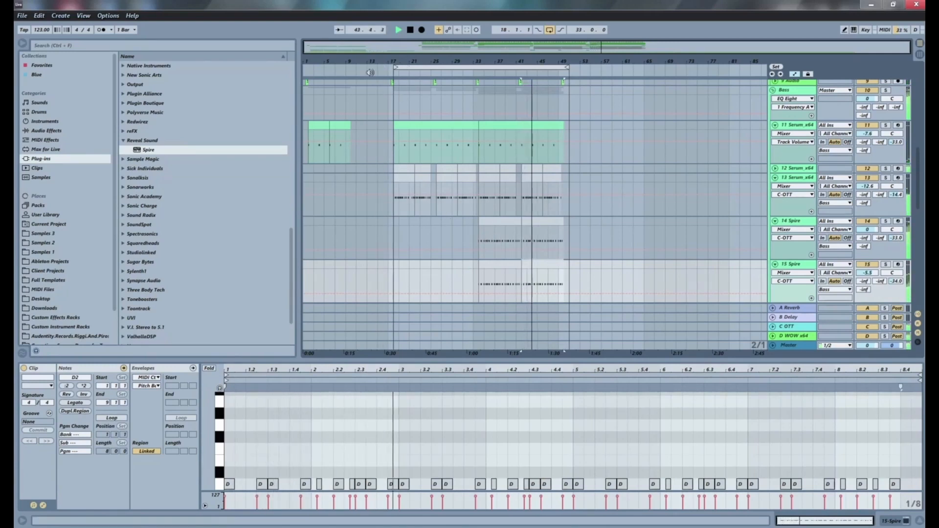
- Copy the melody fill in bar 41 of tracks 18 Spire and 19 Serum and paste it at bar 49
scroll(513, 179, down, 3)
scroll(512, 175, down, 2)
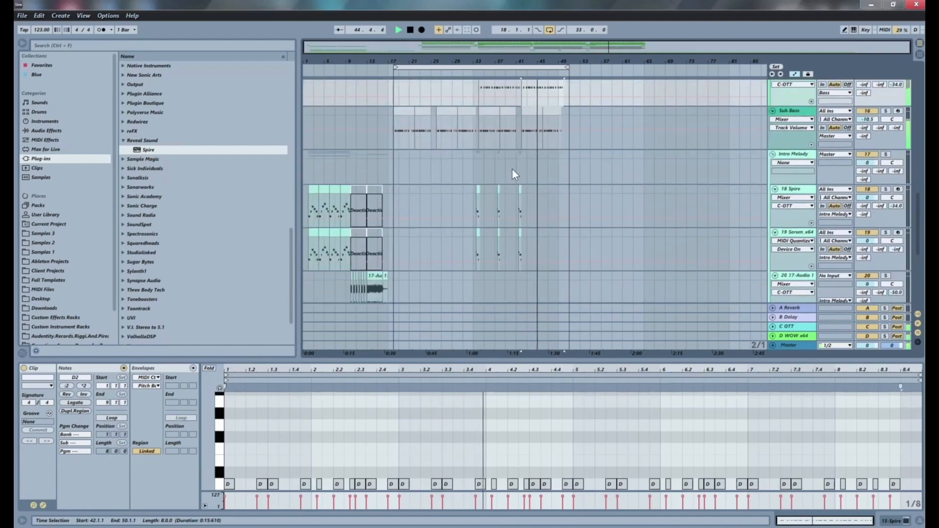
scroll(521, 153, down, 2)
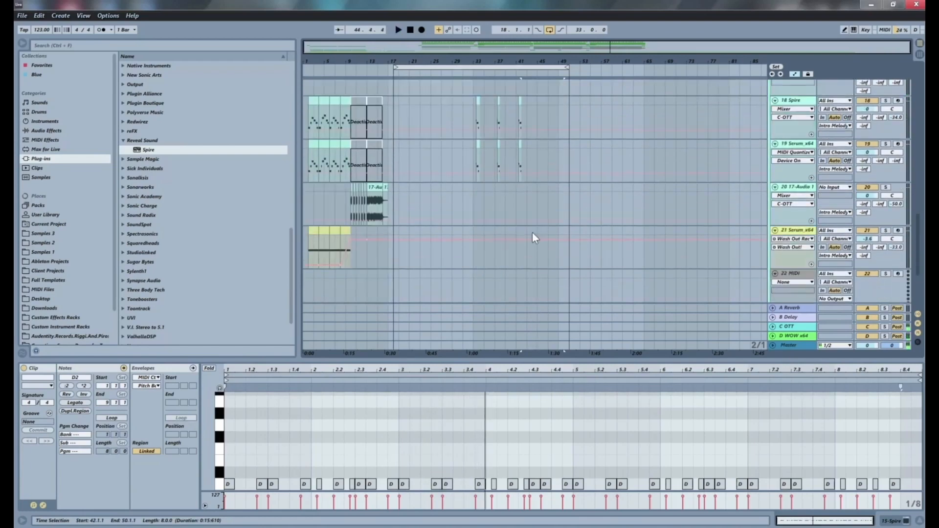
scroll(504, 186, up, 3)
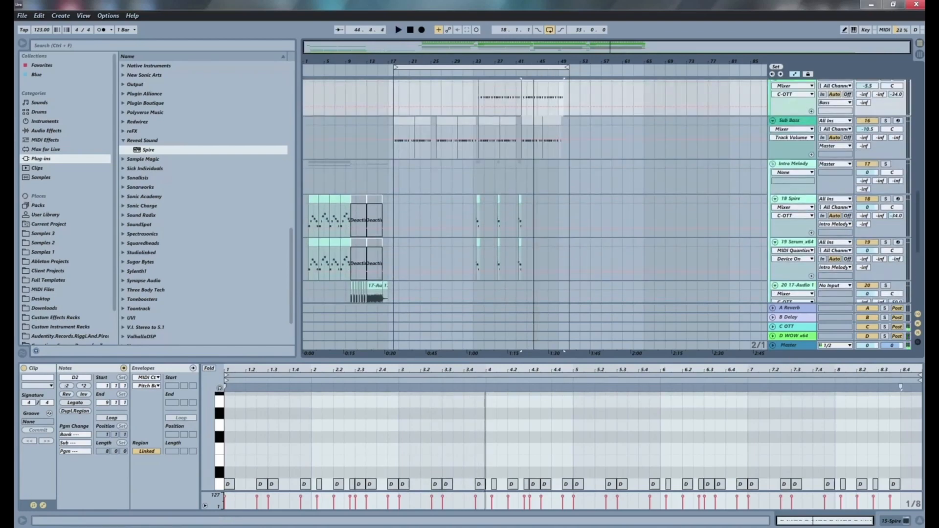
drag(534, 61, 534, 83)
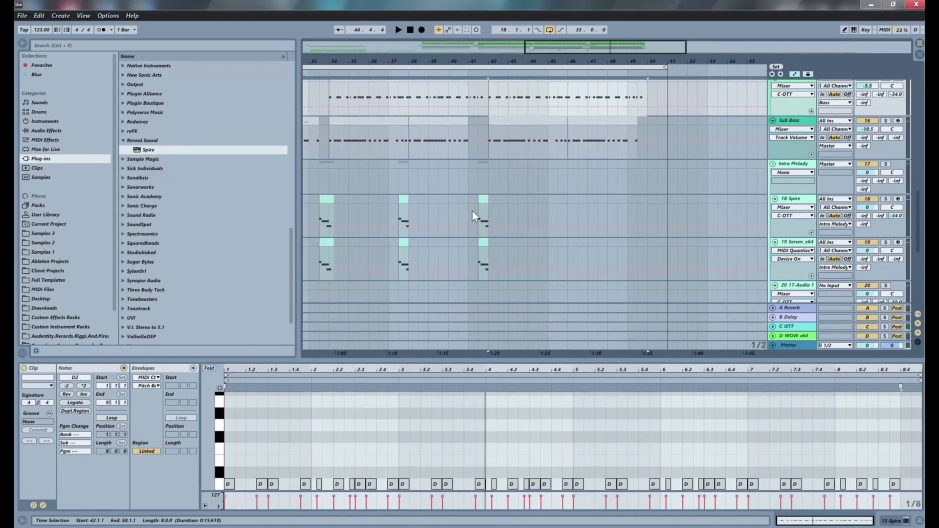
mouse_move(471, 205)
mouse_down()
mouse_move(481, 263)
mouse_move(488, 209)
mouse_up()
click(480, 264)
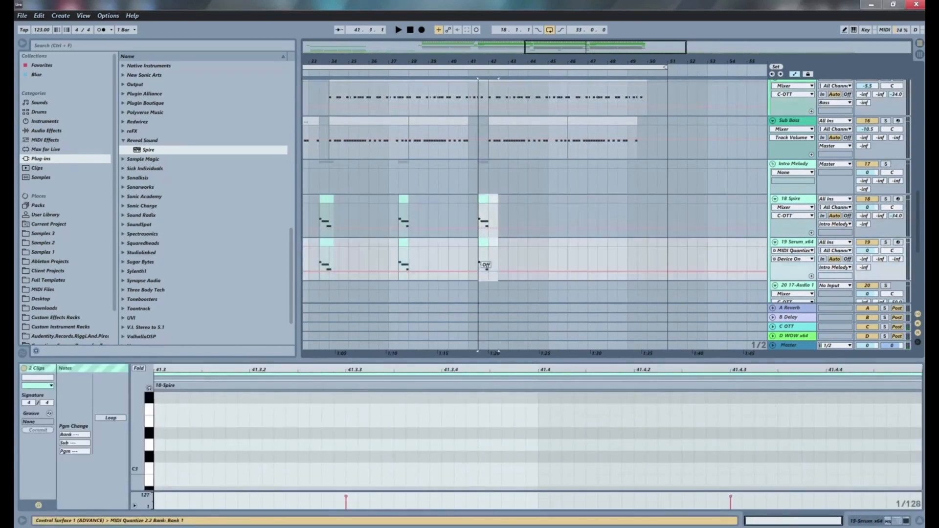
key(ctrl+z)
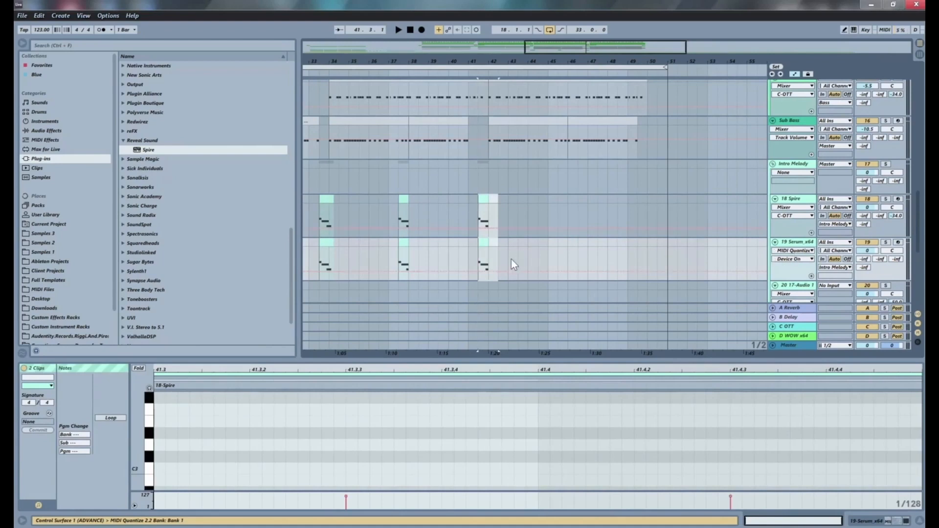
drag(487, 262, 473, 197)
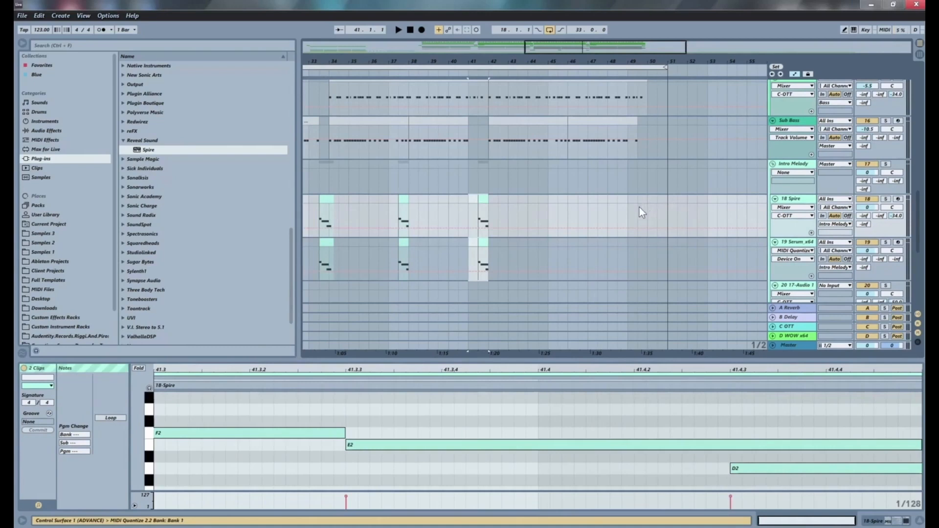
key(ctrl+c)
click(627, 213)
key(ctrl+v)
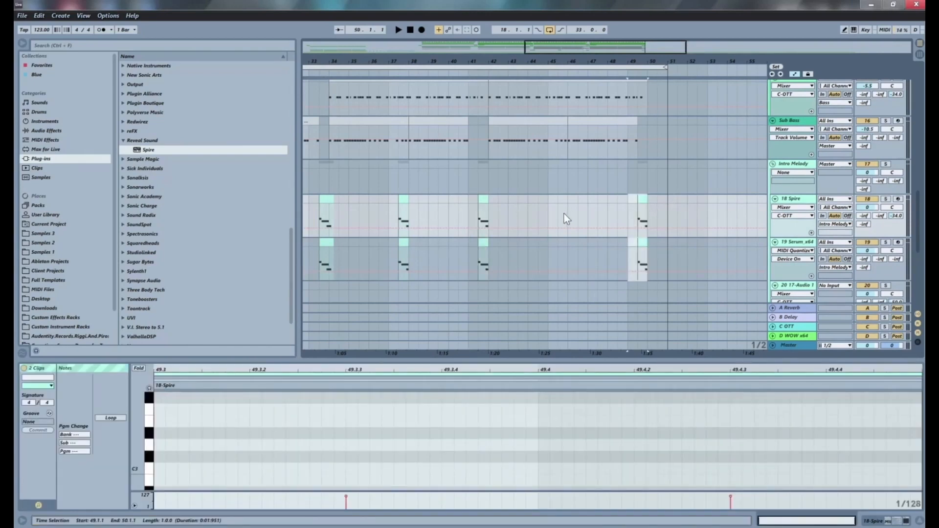
- Examine the drum, bass, melody and Tiësto reference tracks across the second half of the drop
click(549, 216)
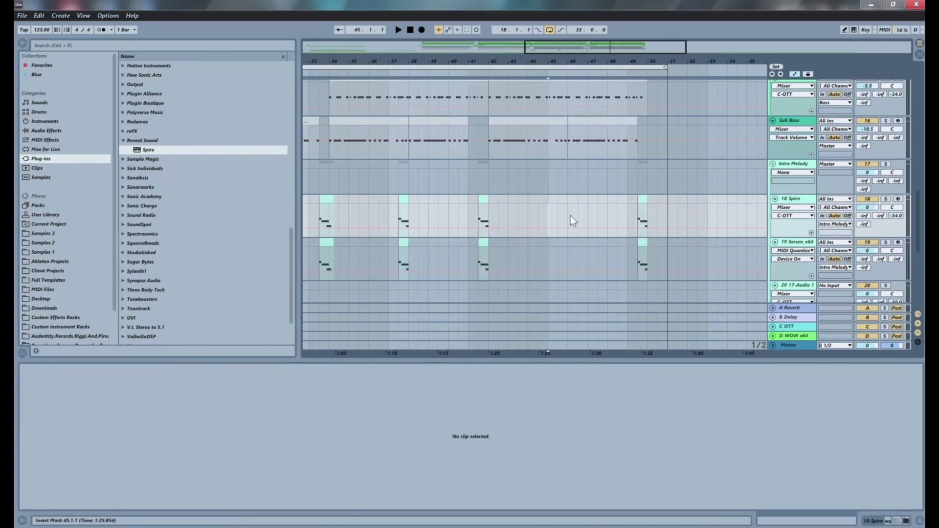
scroll(571, 215, up, 10)
scroll(582, 215, down, 7)
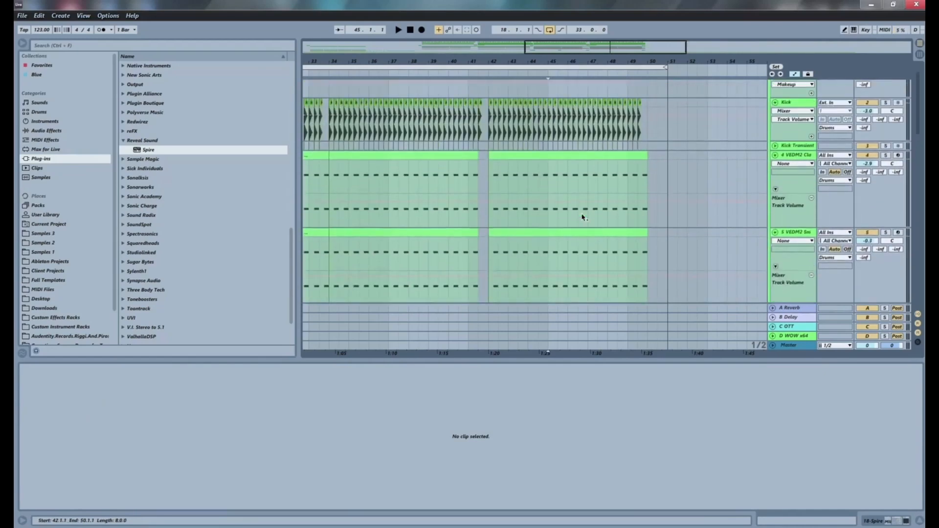
scroll(581, 220, up, 3)
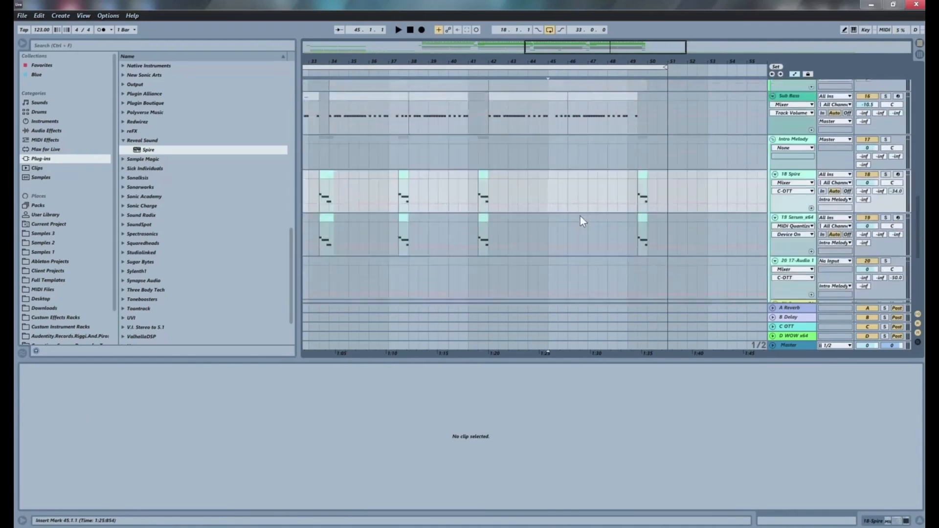
scroll(580, 215, up, 3)
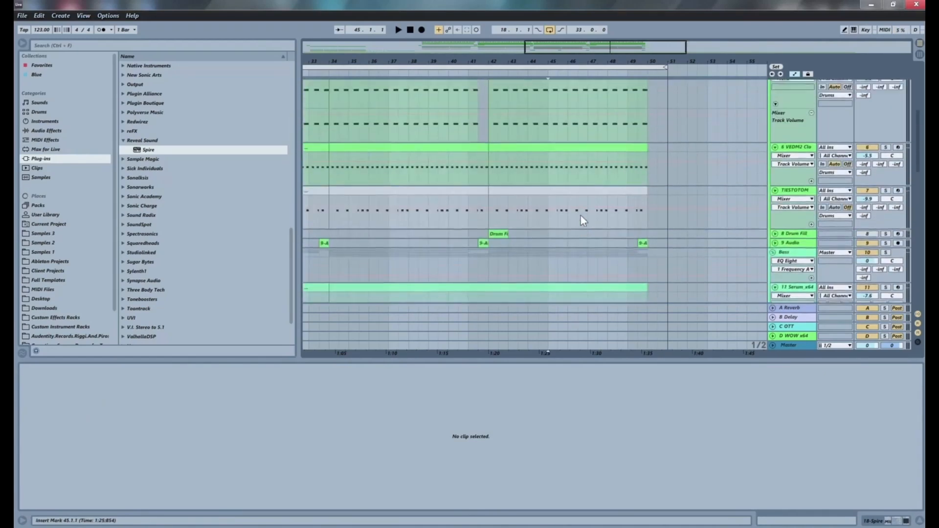
scroll(581, 217, down, 10)
scroll(587, 228, down, 3)
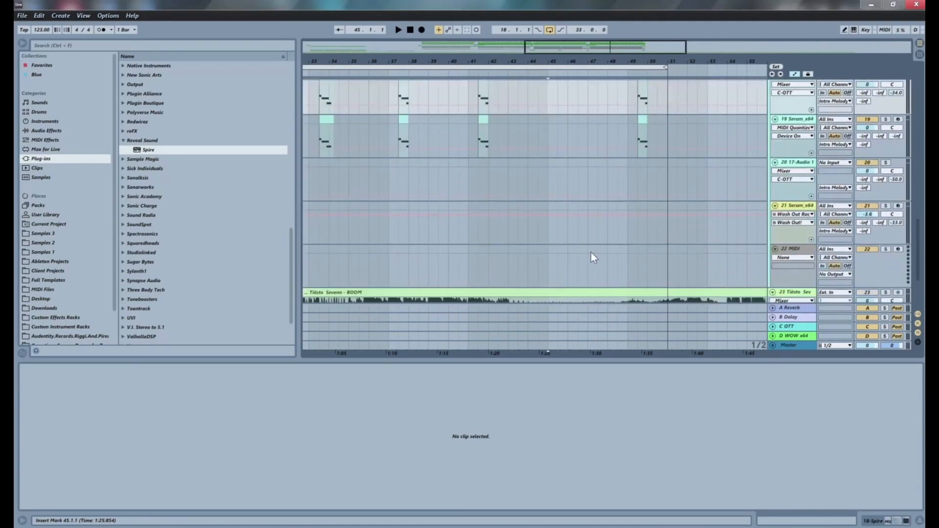
scroll(507, 216, up, 2)
- Copy the bar 41 melody fill of tracks 18 and 19 to bar 45 and play the drop from there
click(459, 161)
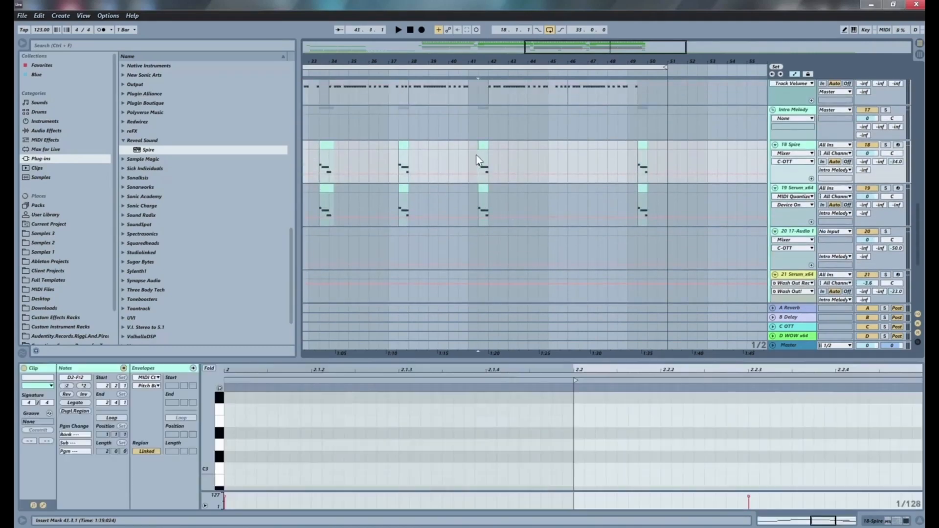
click(567, 147)
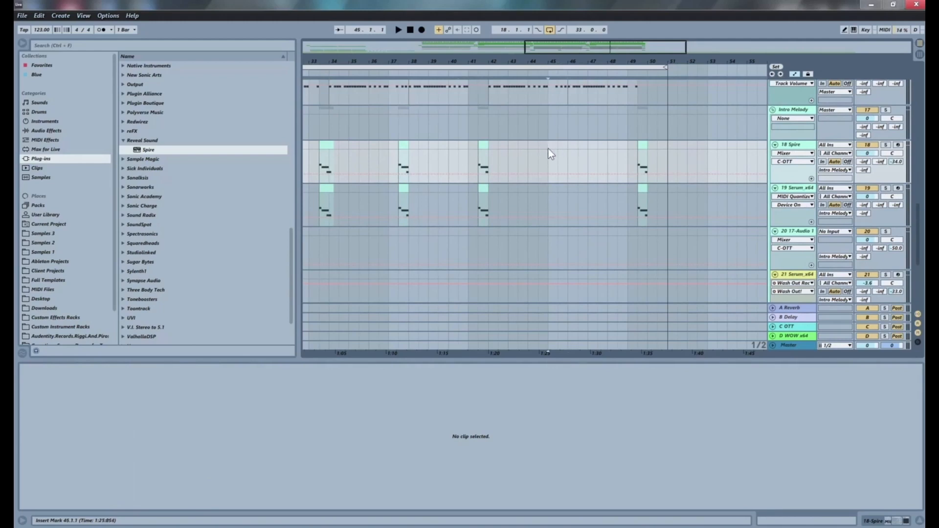
shift+click(548, 147)
click(549, 149)
key(space)
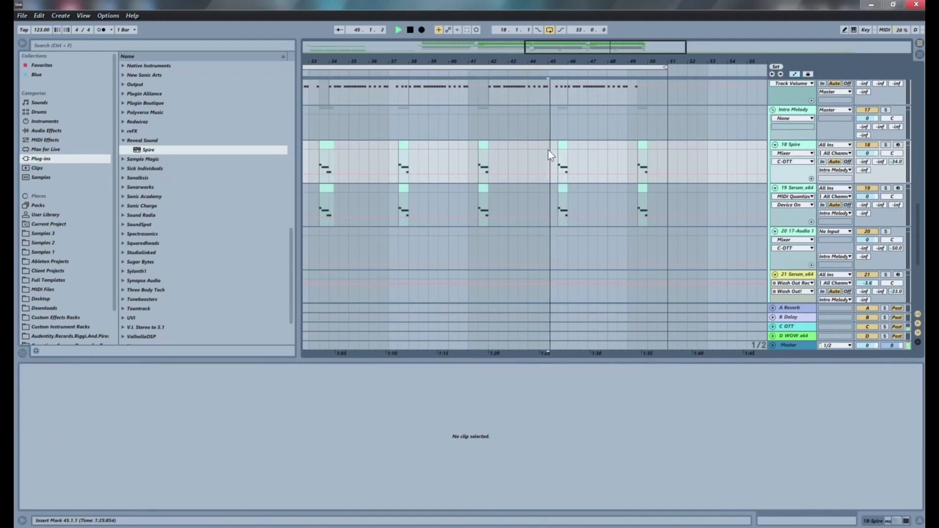
scroll(549, 151, up, 2)
scroll(549, 151, up, 3)
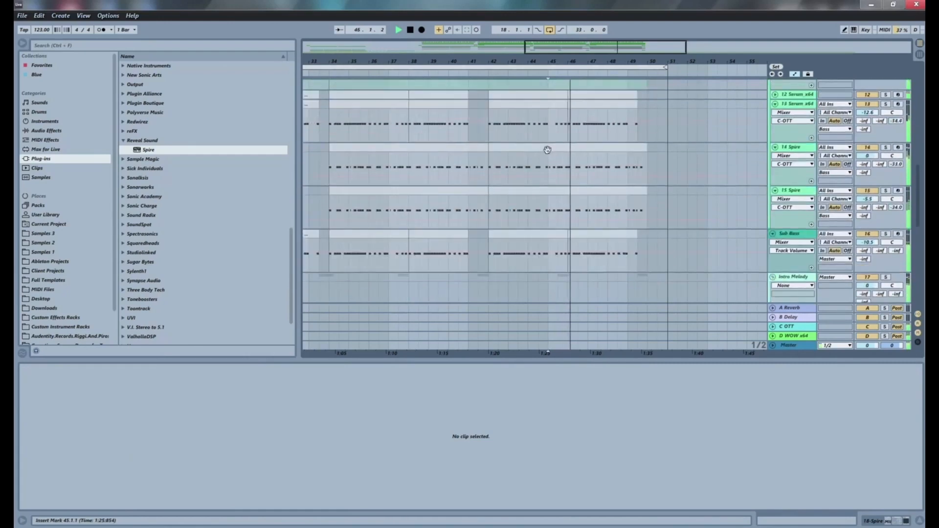
scroll(551, 150, down, 3)
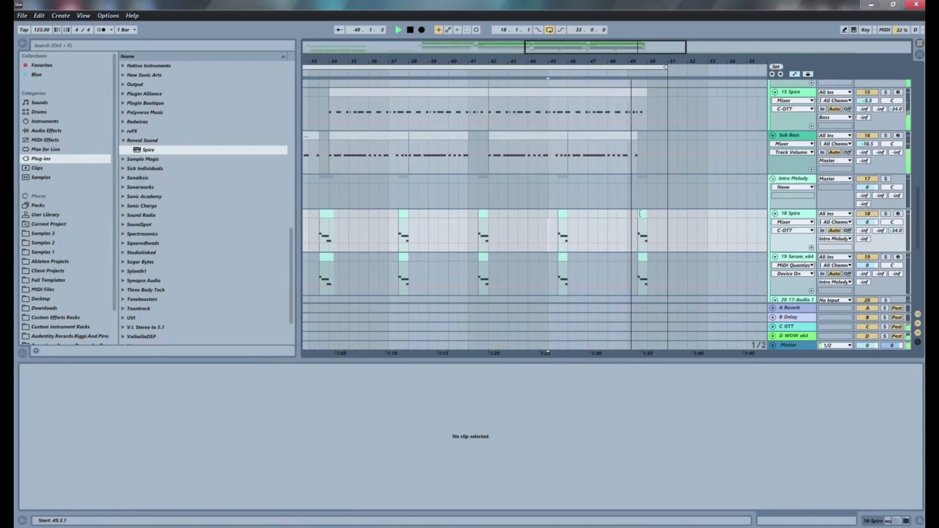
- Extend the start of the last melody fill on tracks 18 Spire and 19 Serum back to bar 49.1.1, playing the result
drag(640, 214, 628, 214)
click(609, 232)
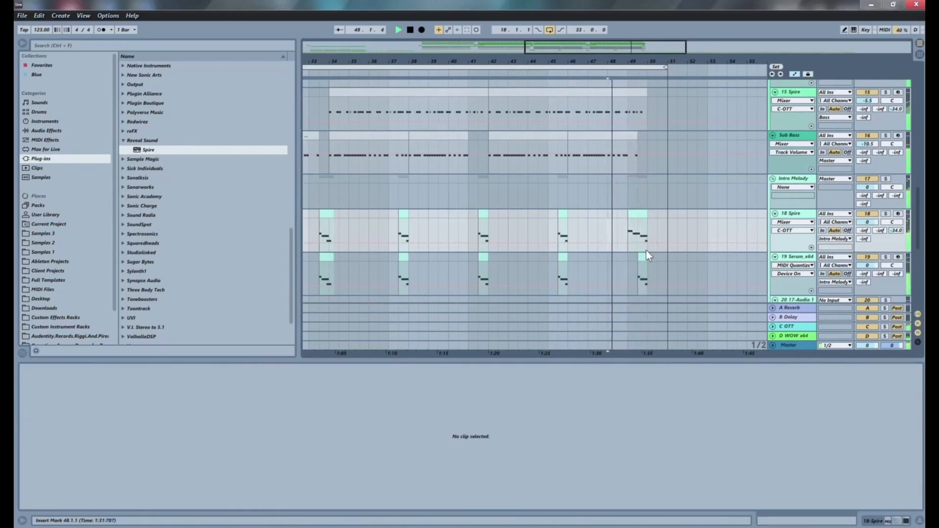
drag(639, 257, 629, 258)
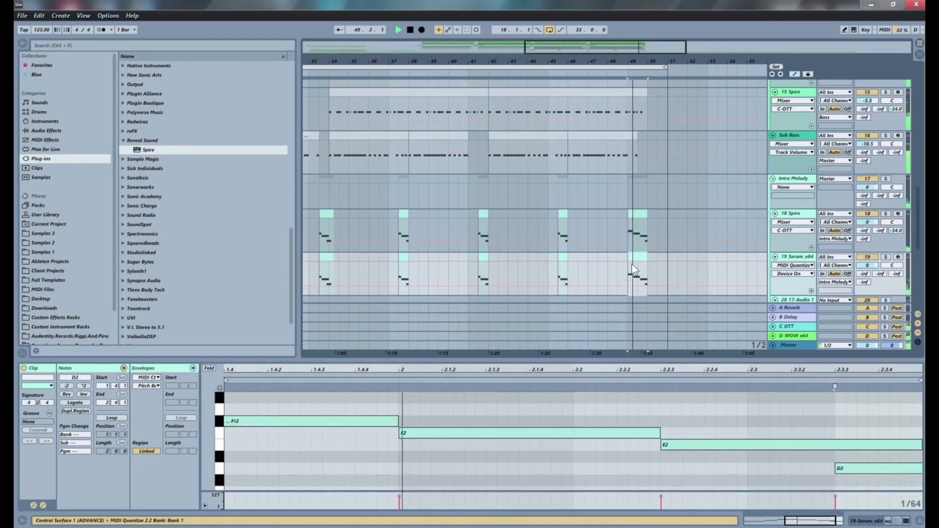
key(space)
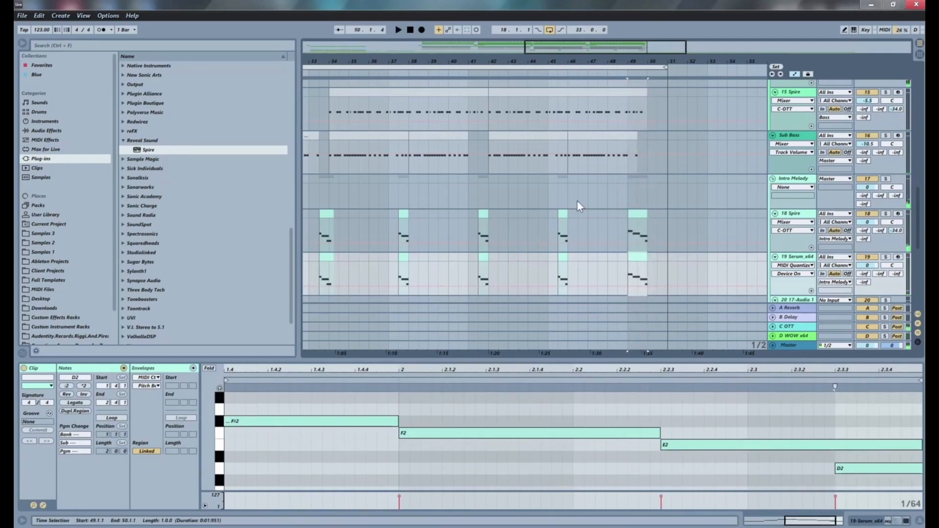
drag(489, 61, 560, 58)
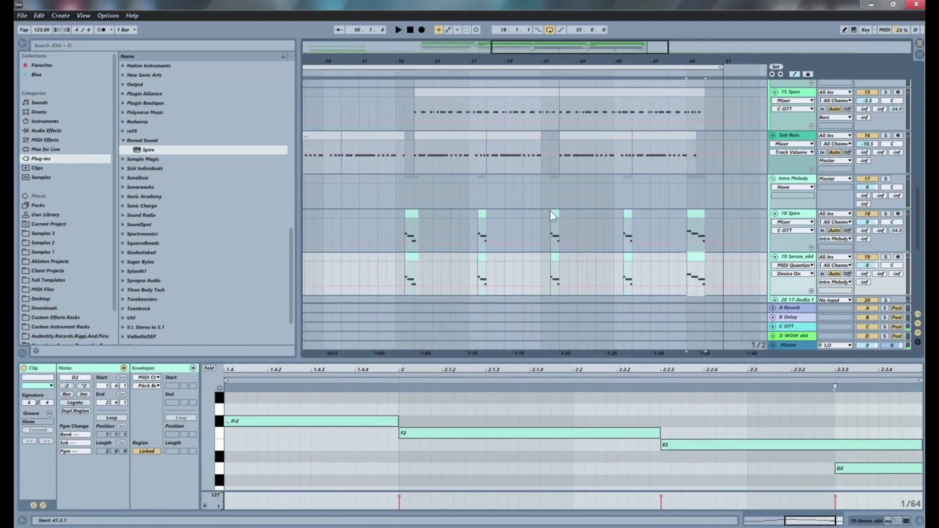
- Extend the start of the bar 41 melody fill on tracks 18 Spire and 19 Serum back to 41.1.1, playing the result
drag(553, 216, 541, 219)
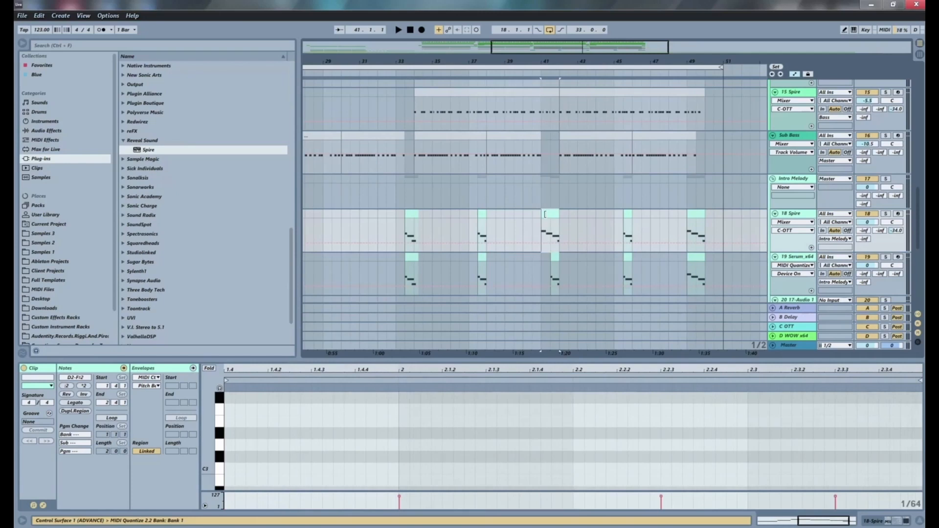
click(551, 259)
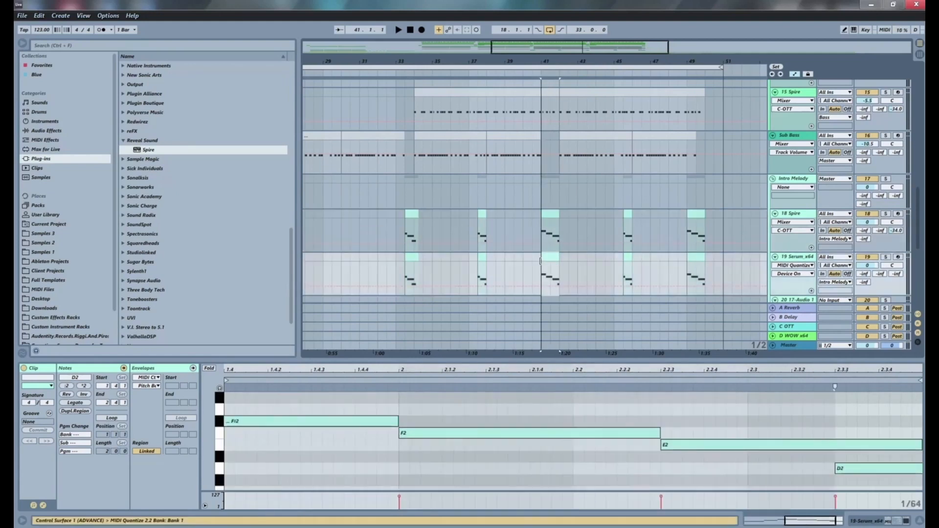
click(541, 231)
key(space)
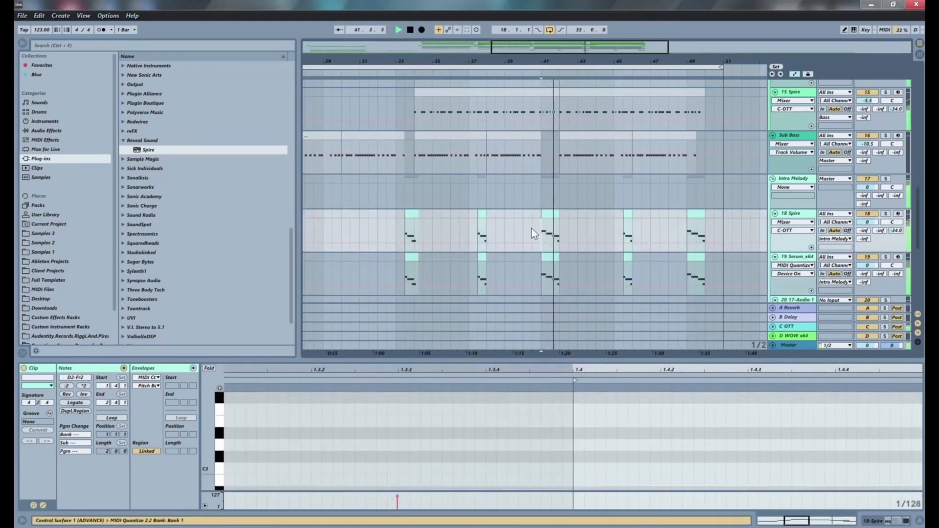
click(526, 226)
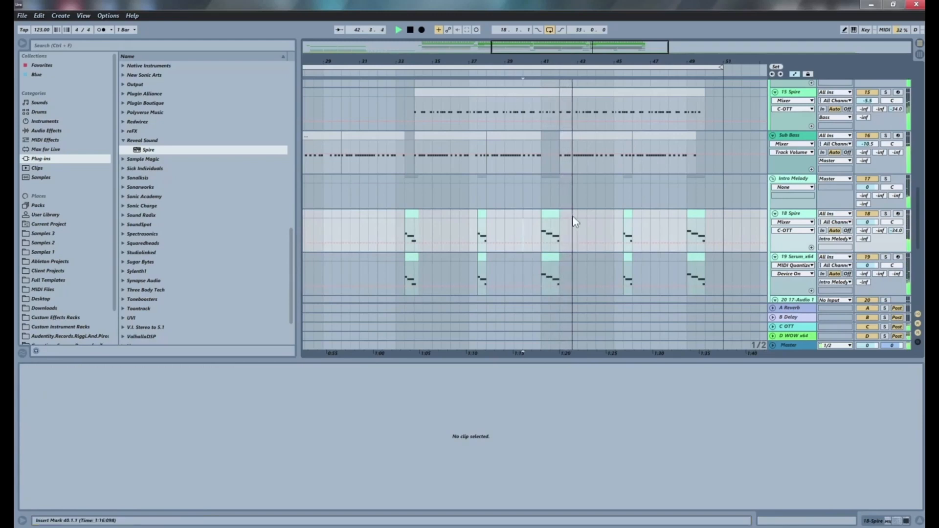
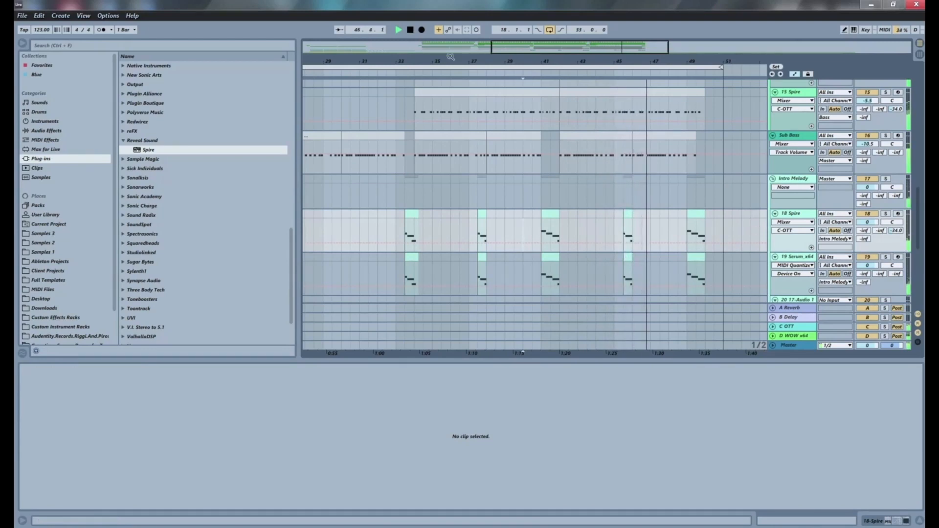
- Play the end of the drop around bar 49 repeatedly and examine how the basses and the last melody fill overlap
drag(432, 57, 433, 39)
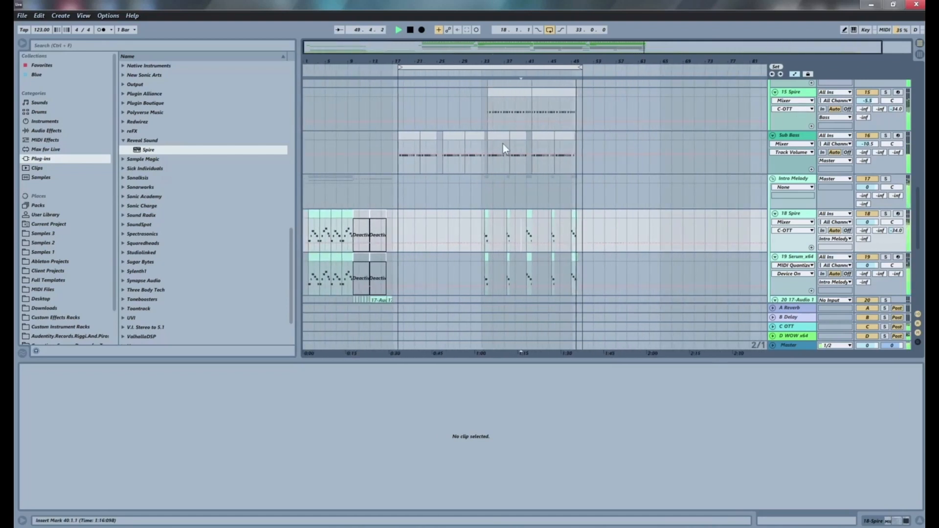
key(space)
drag(584, 58, 587, 127)
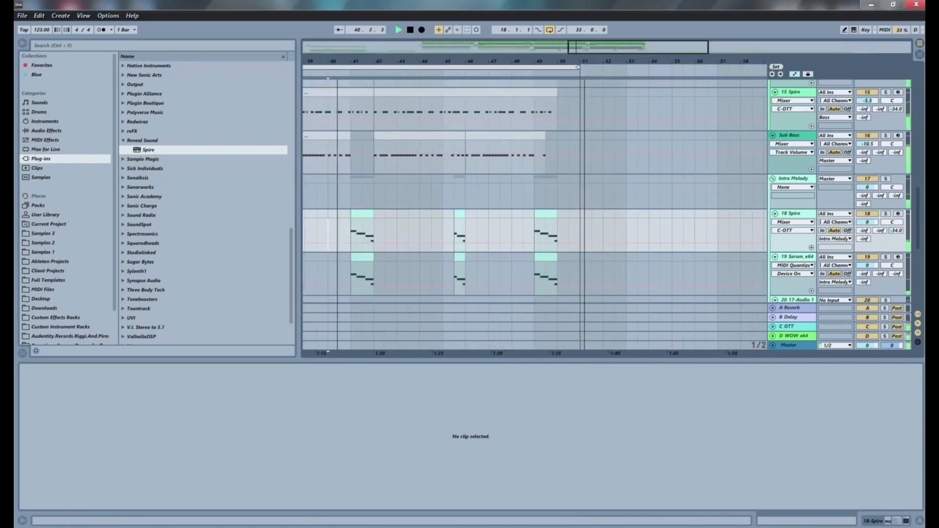
click(521, 223)
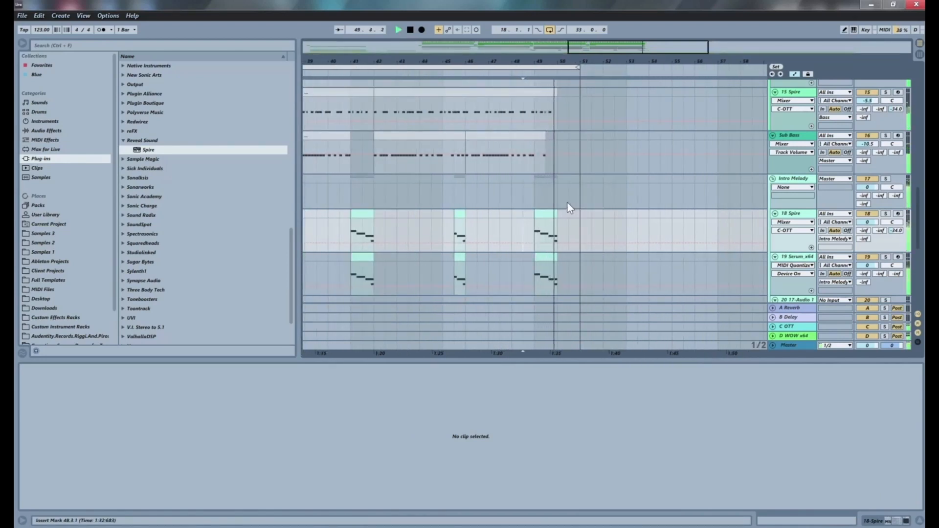
scroll(570, 203, up, 2)
key(space)
key(space)
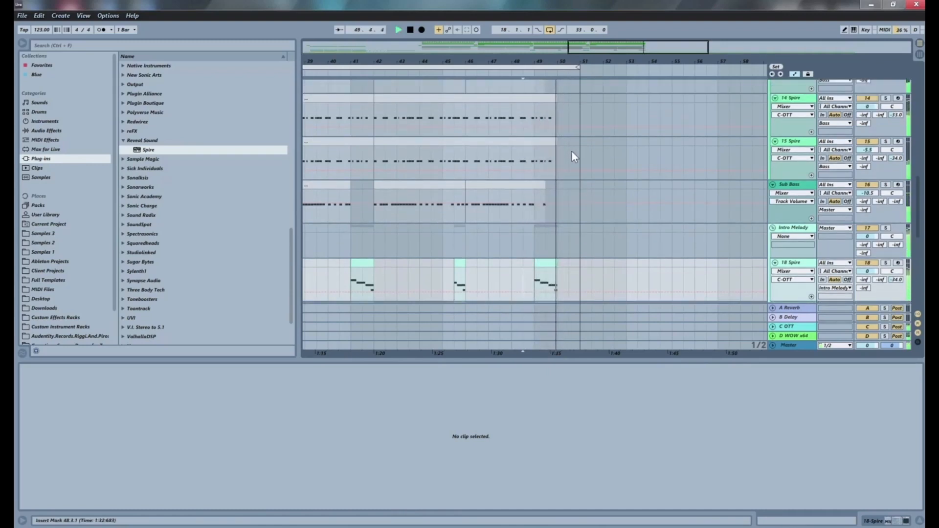
key(space)
key(space)
scroll(568, 207, down, 3)
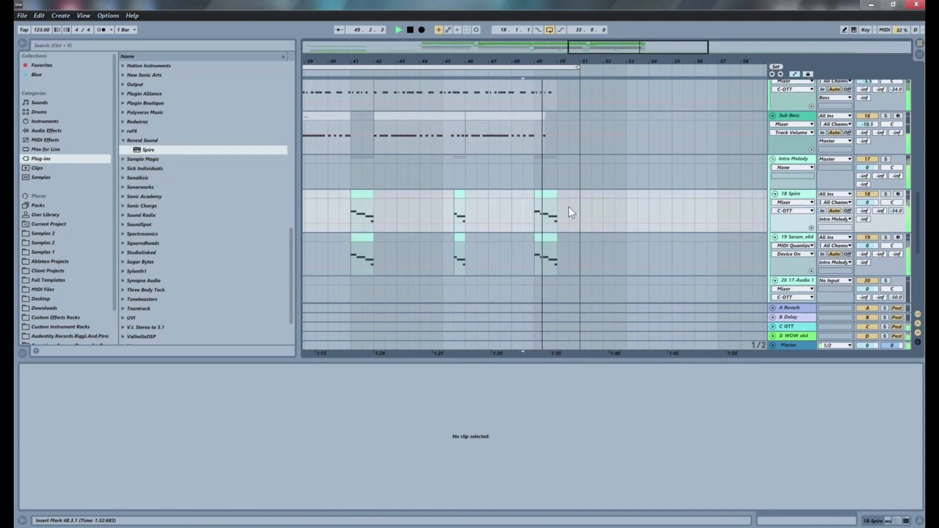
scroll(575, 209, down, 3)
key(space)
- Trim the ends of the last 14 Spire and 15 Spire bass clips to 49.3.1 and play the drop's ending
scroll(572, 208, up, 9)
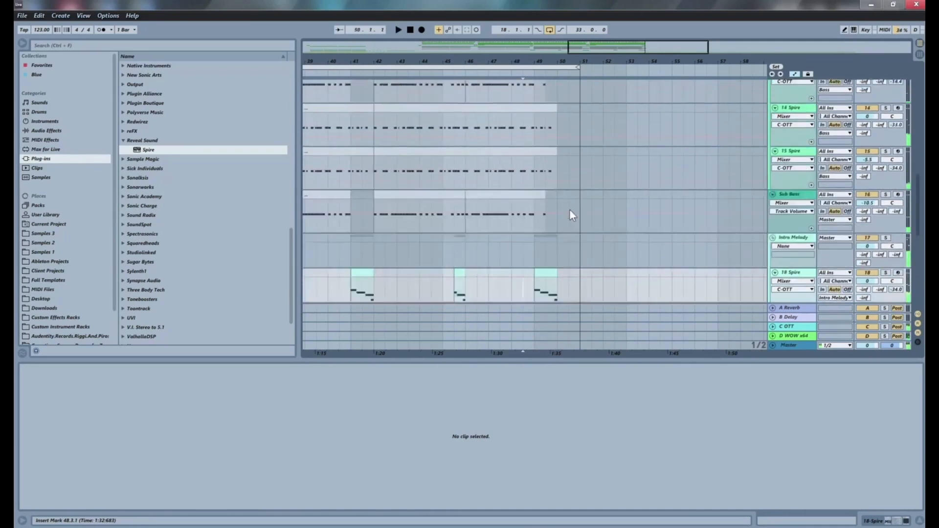
click(550, 173)
click(542, 223)
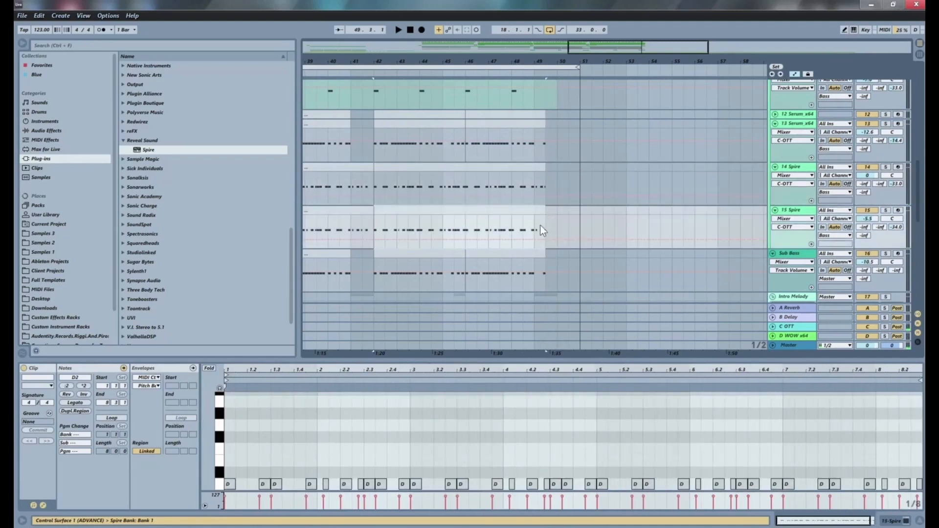
key(space)
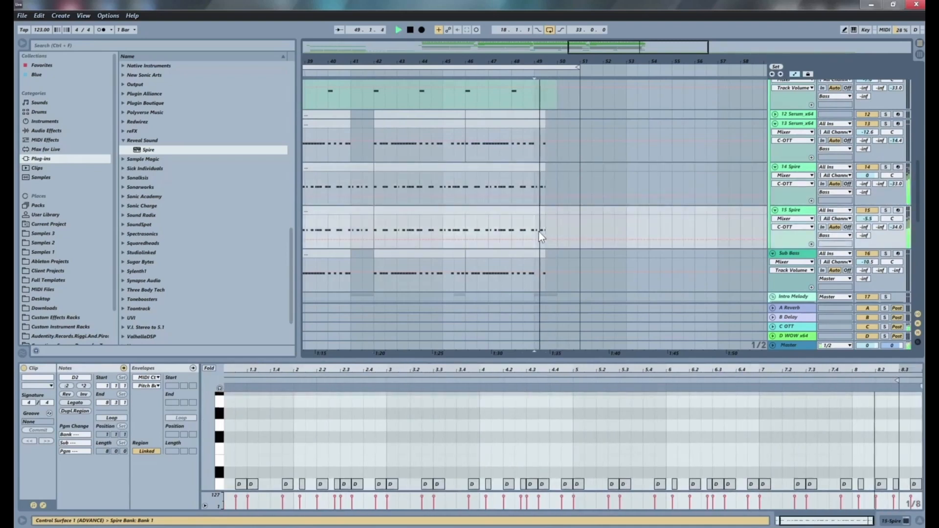
click(537, 205)
key(space)
scroll(584, 218, down, 5)
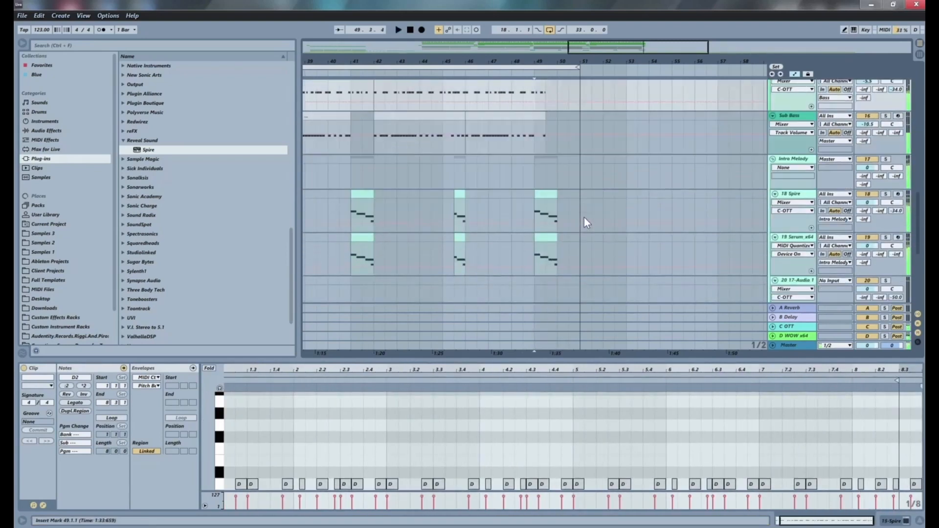
key(space)
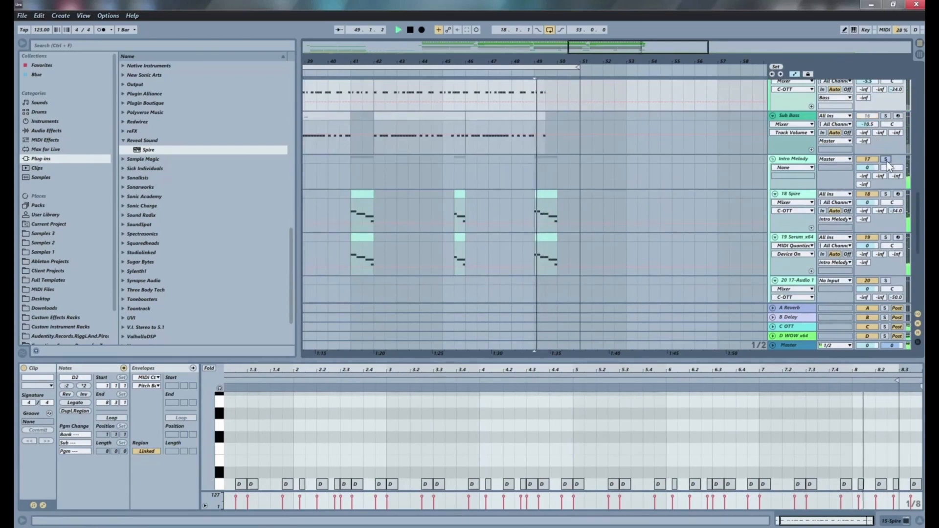
scroll(604, 151, up, 1)
scroll(604, 151, up, 3)
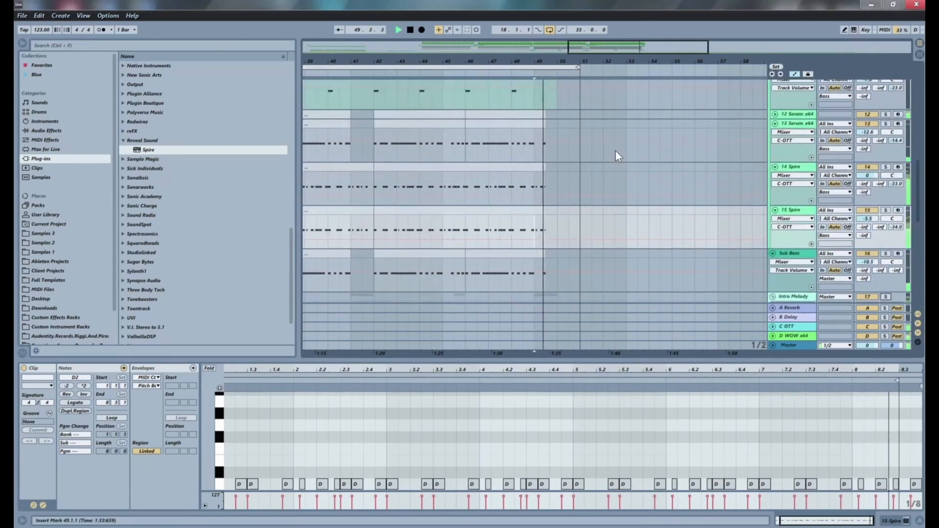
- Shorten the last clips on tracks 14 Spire and 15 Spire further so they end at 49.1.1, playing the result
mouse_move(545, 225)
mouse_down()
mouse_move(529, 187)
mouse_move(549, 221)
mouse_up()
mouse_move(544, 171)
mouse_down()
mouse_move(544, 180)
mouse_move(535, 169)
mouse_up()
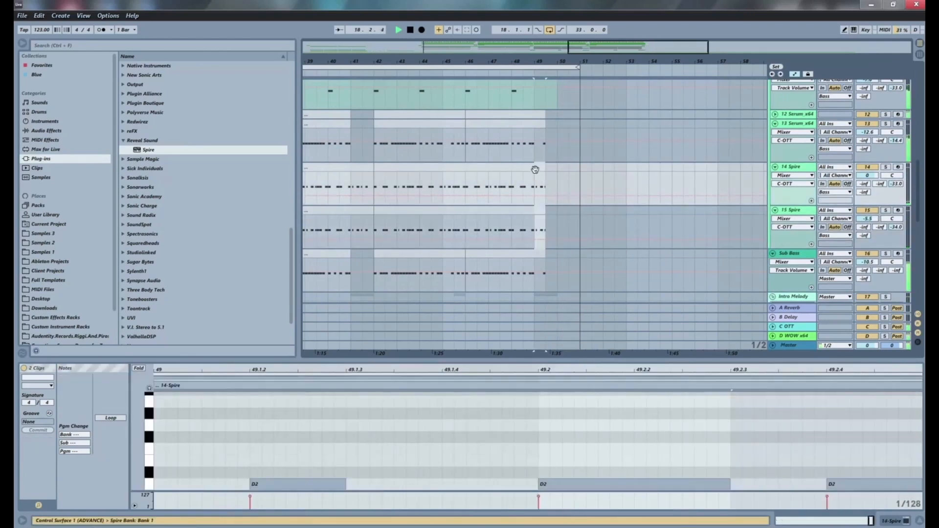
click(518, 181)
key(space)
drag(549, 224, 535, 169)
click(534, 169)
key(space)
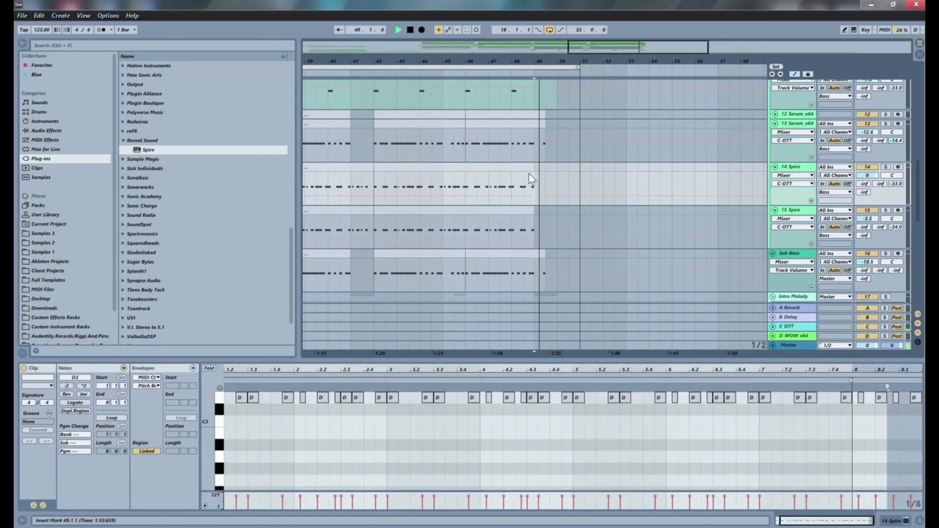
click(512, 185)
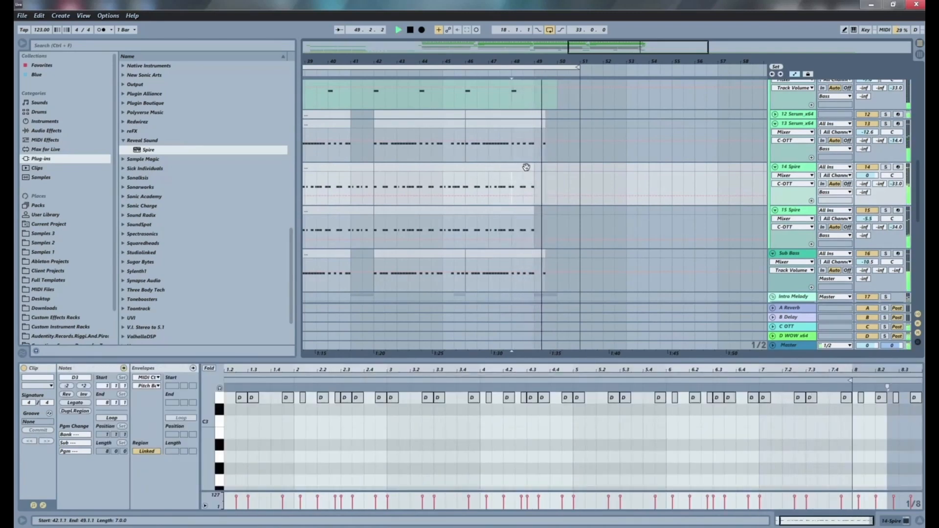
key(space)
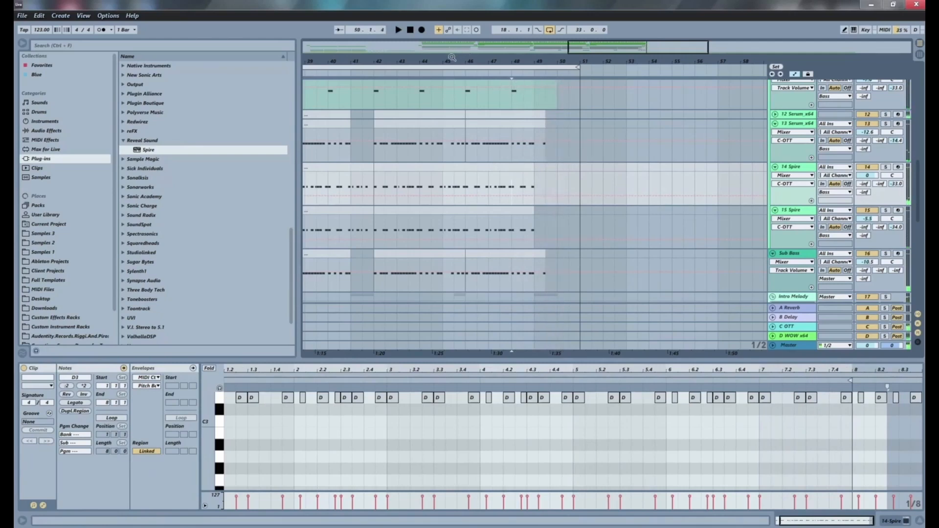
- Listen to the Tiësto reference from bar 33 and examine the drum and bass tracks over the same section
key(minus)
drag(539, 58, 538, 34)
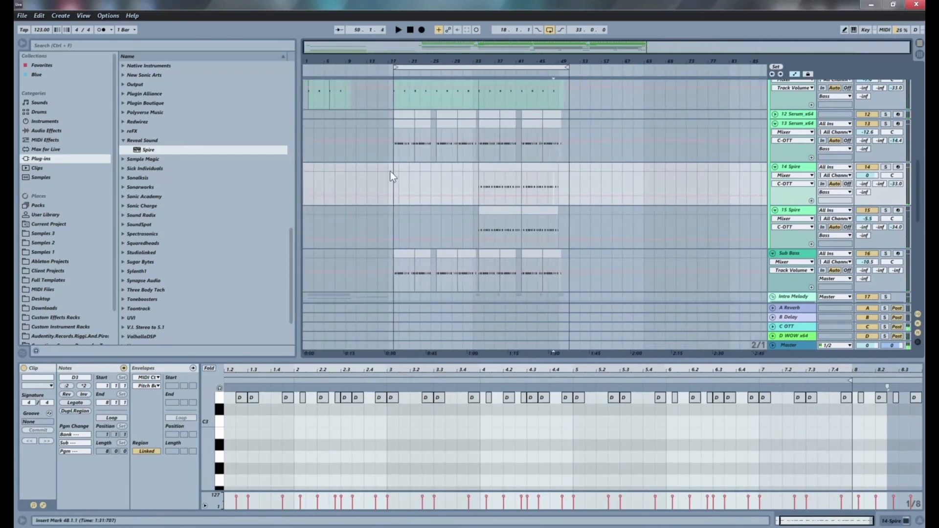
scroll(390, 175, down, 10)
click(470, 208)
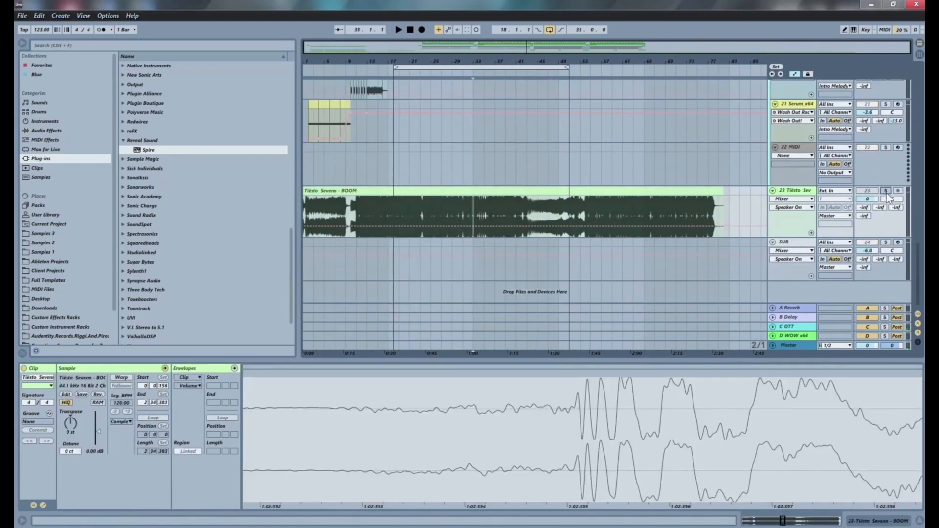
scroll(571, 204, up, 15)
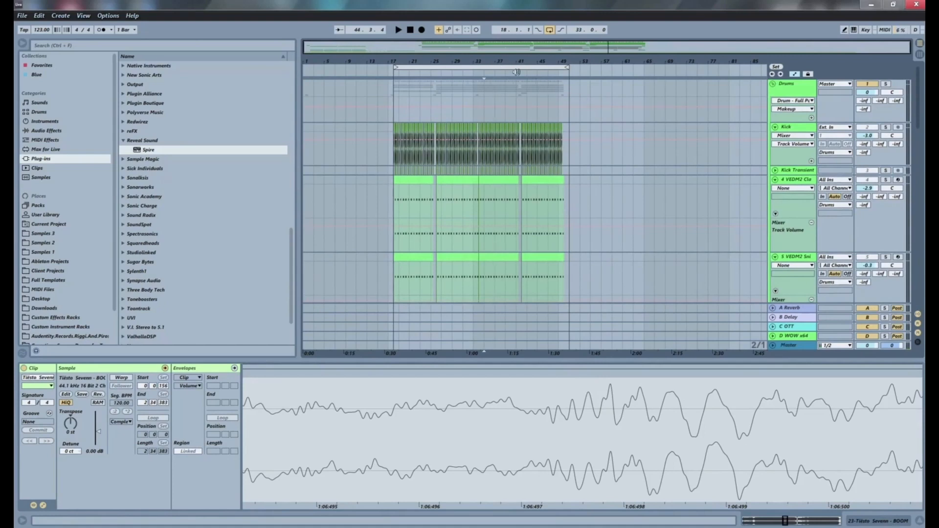
click(481, 202)
scroll(518, 195, down, 5)
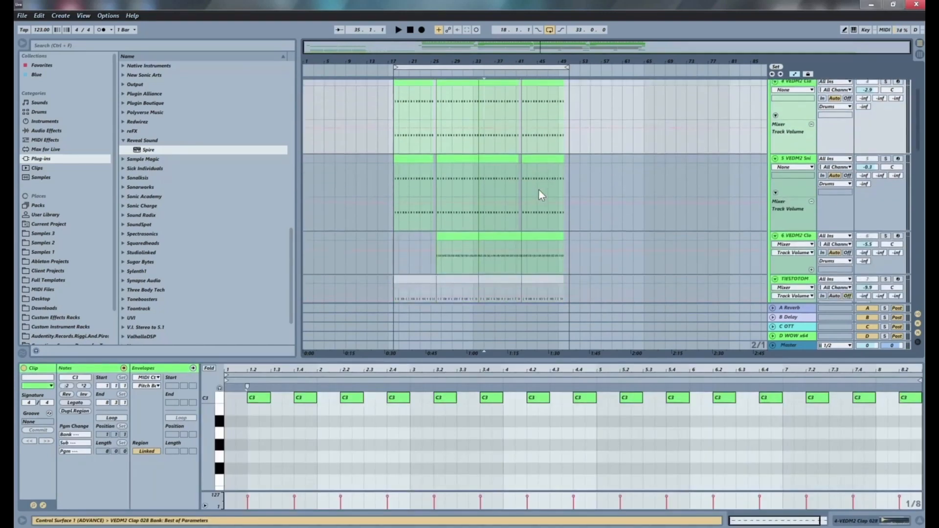
scroll(517, 196, down, 3)
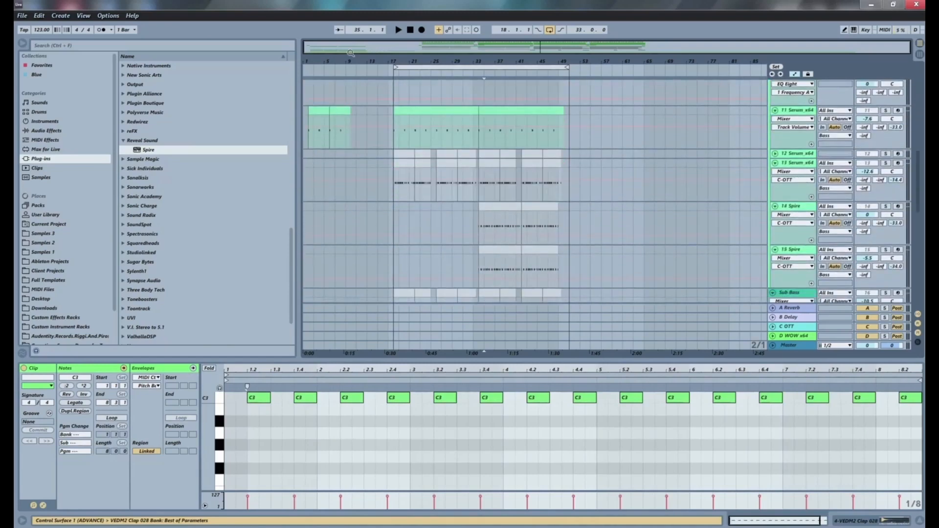
- Play the arrangement from bar 1 and examine the intro against the reference and drum tracks
click(304, 218)
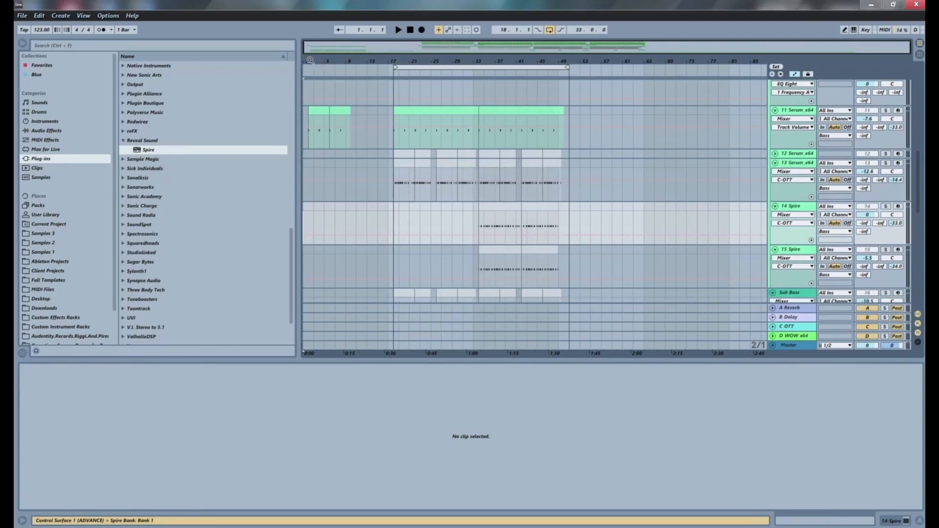
key(space)
key(plus)
key(plus)
scroll(416, 166, down, 10)
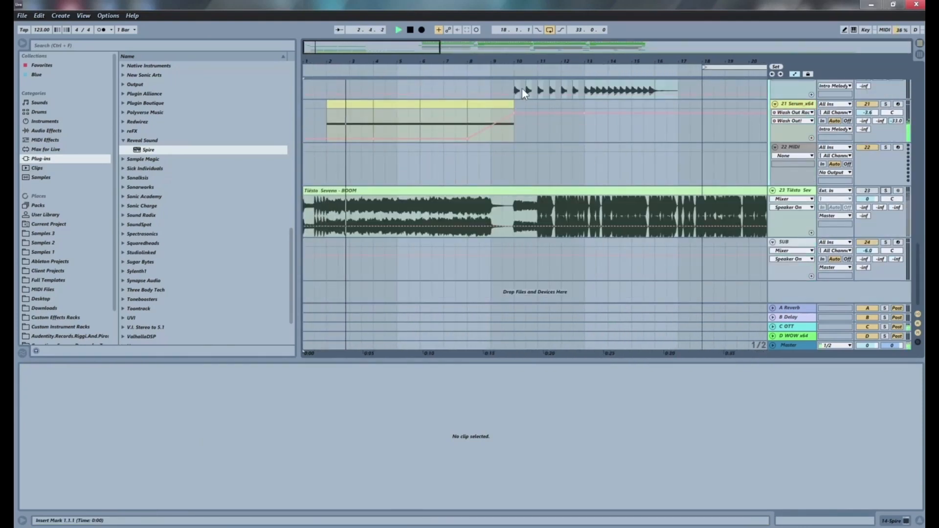
key(minus)
key(minus)
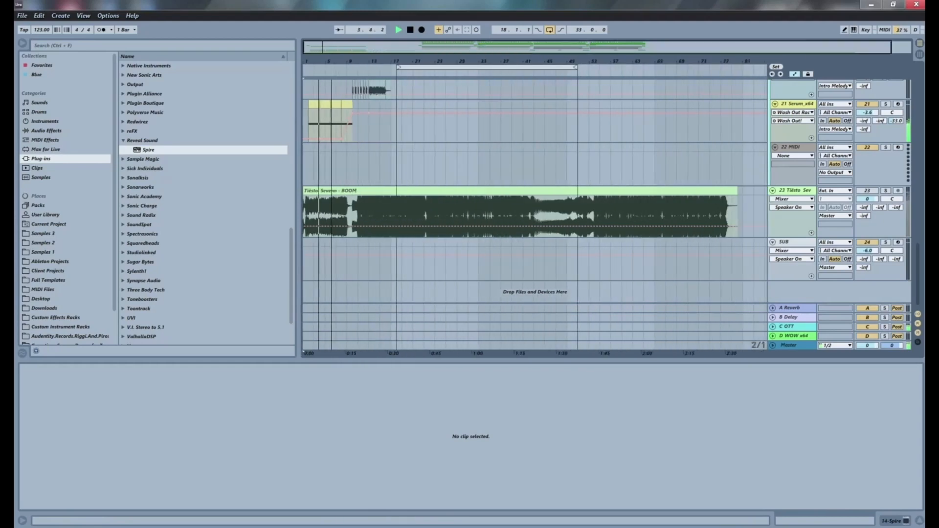
scroll(459, 174, up, 8)
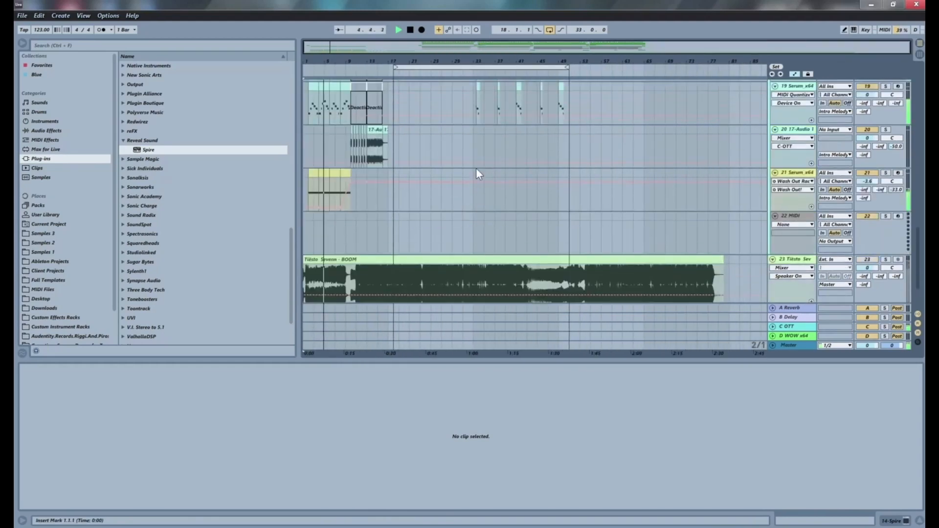
scroll(509, 149, up, 12)
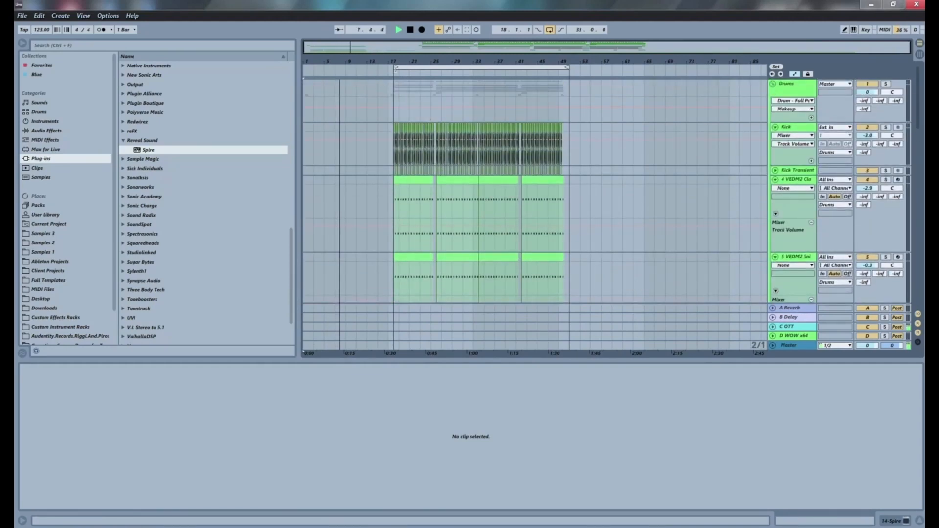
click(502, 61)
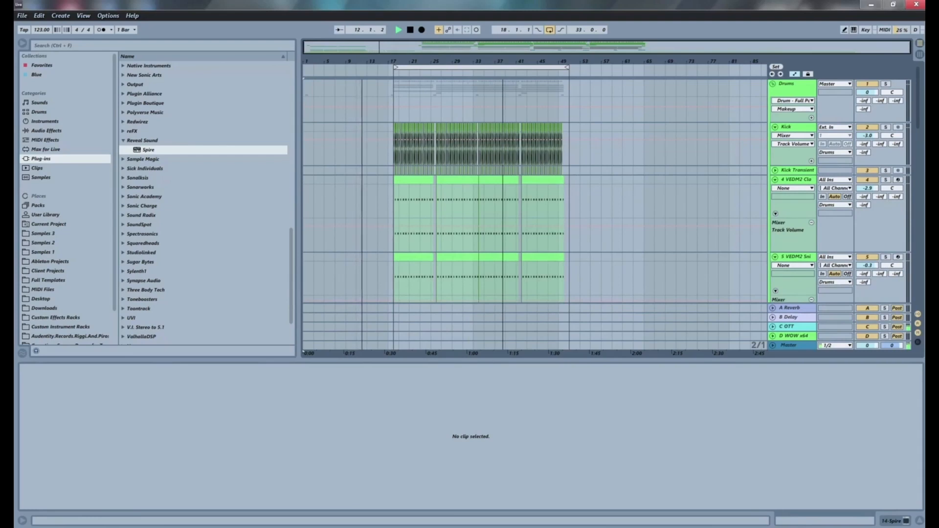
click(313, 125)
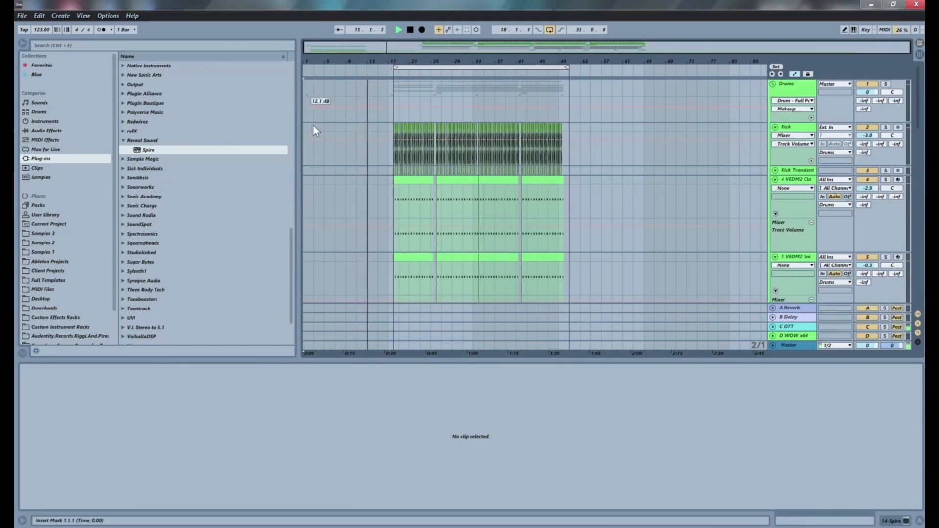
- Extend the start of the arrangement loop back to bar 3.1.1, making it 48 bars long
click(322, 149)
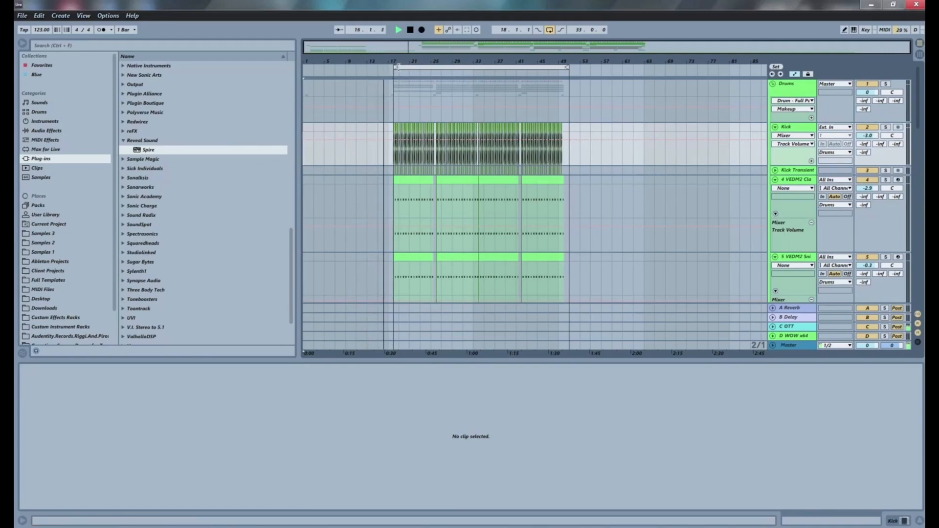
drag(392, 67, 315, 73)
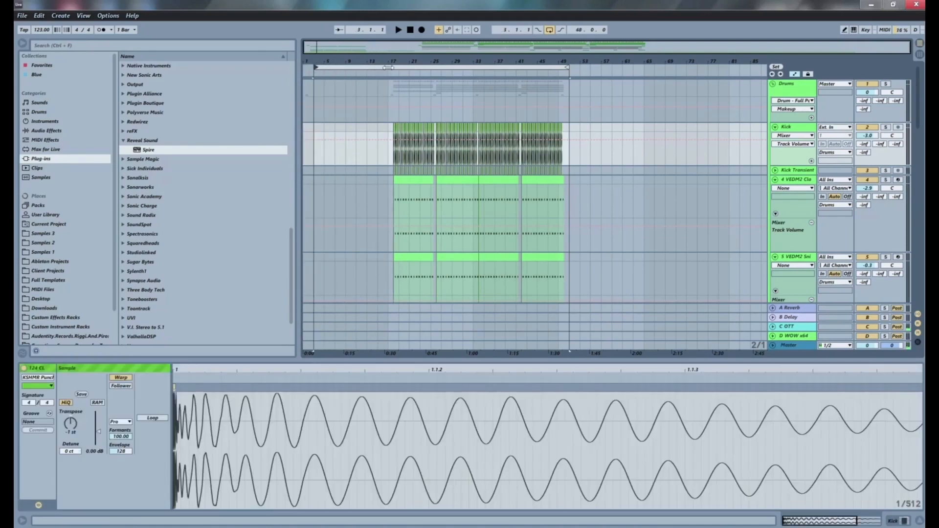
scroll(526, 134, down, 15)
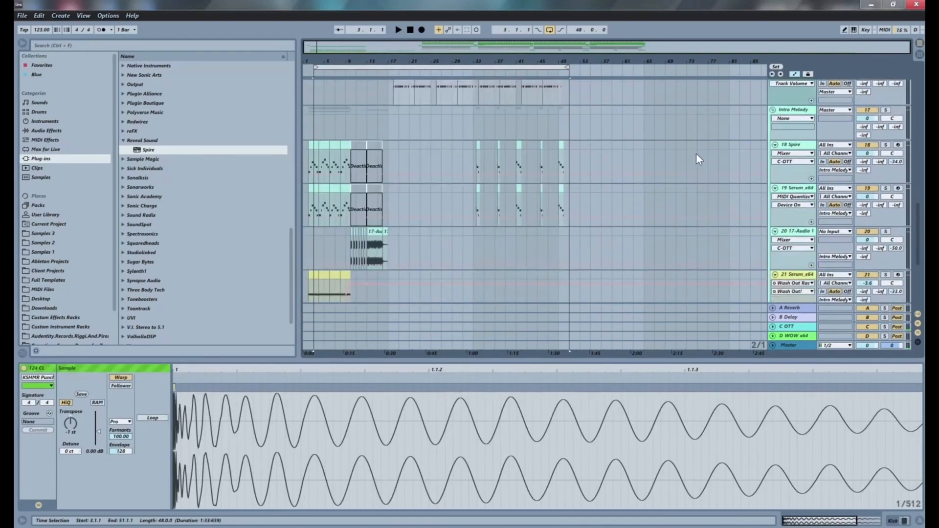
- Extend the start of the arrangement loop back to 2.1.1, making it 49 bars long
scroll(697, 153, down, 6)
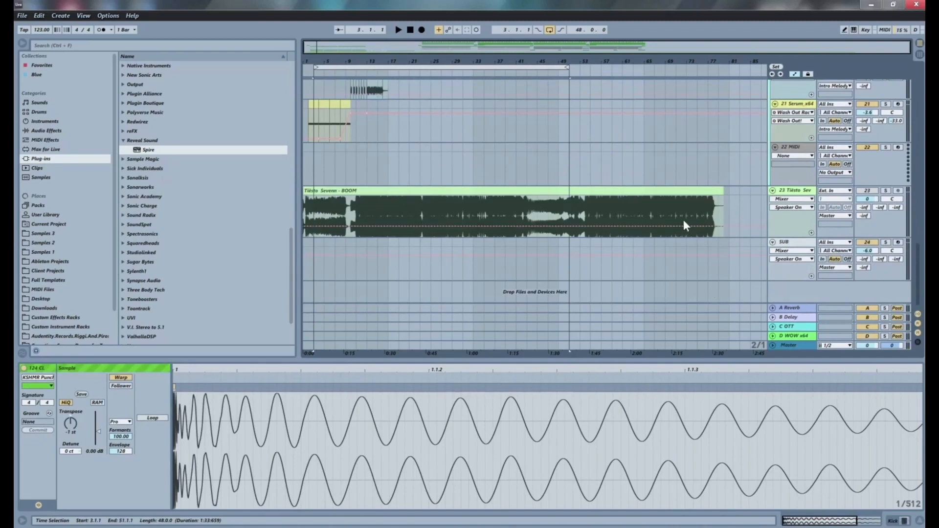
click(701, 191)
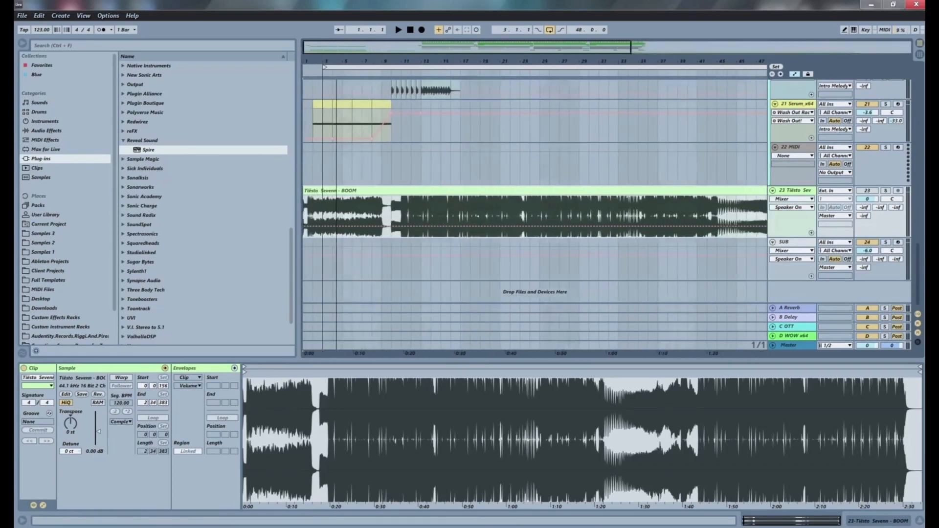
scroll(340, 145, up, 15)
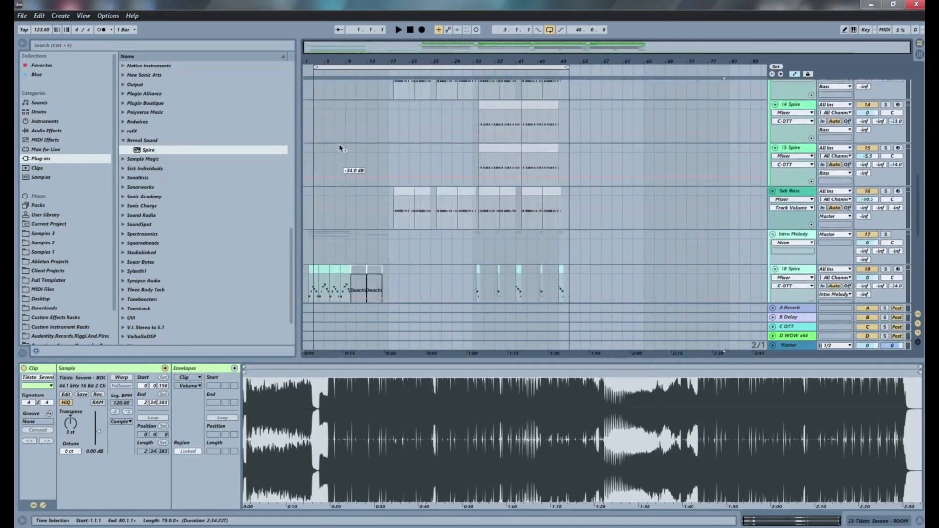
scroll(337, 146, up, 5)
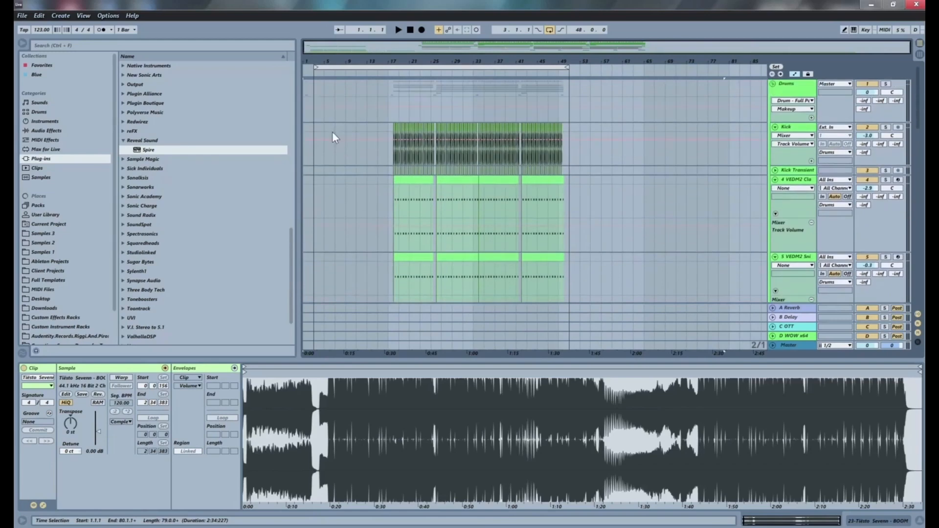
drag(313, 56, 388, 101)
scroll(342, 117, down, 4)
scroll(342, 117, down, 3)
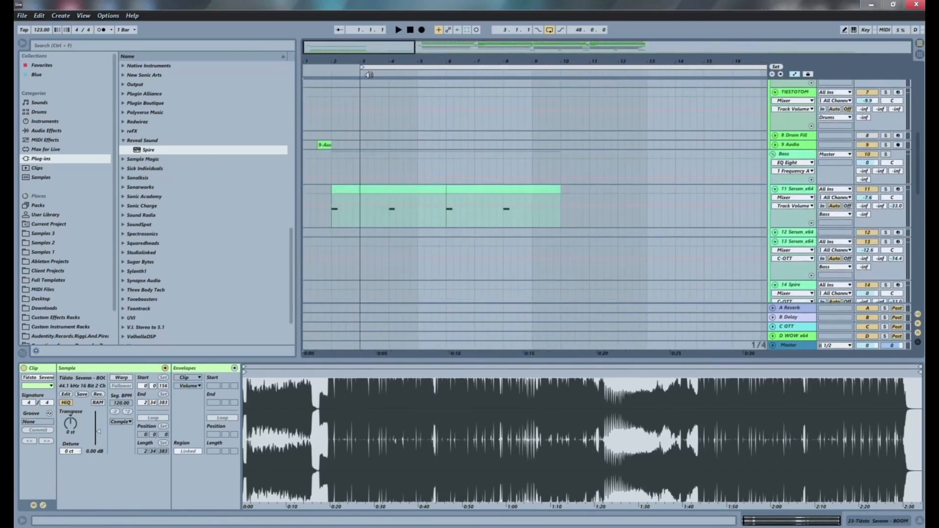
mouse_move(361, 68)
mouse_down()
mouse_move(327, 72)
mouse_move(325, 60)
mouse_move(310, 62)
mouse_up()
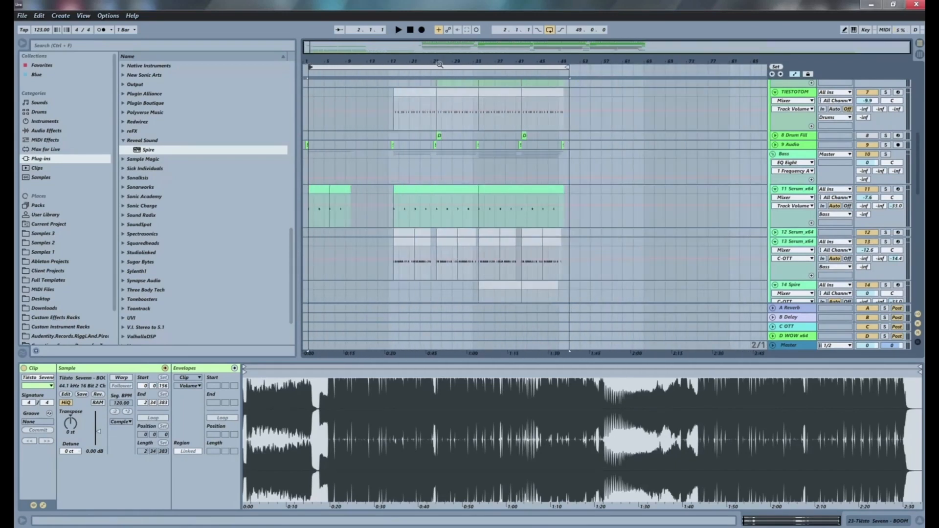
- Pull the end of the arrangement loop back to 50.1.1, making it 48 bars long
scroll(566, 165, down, 10)
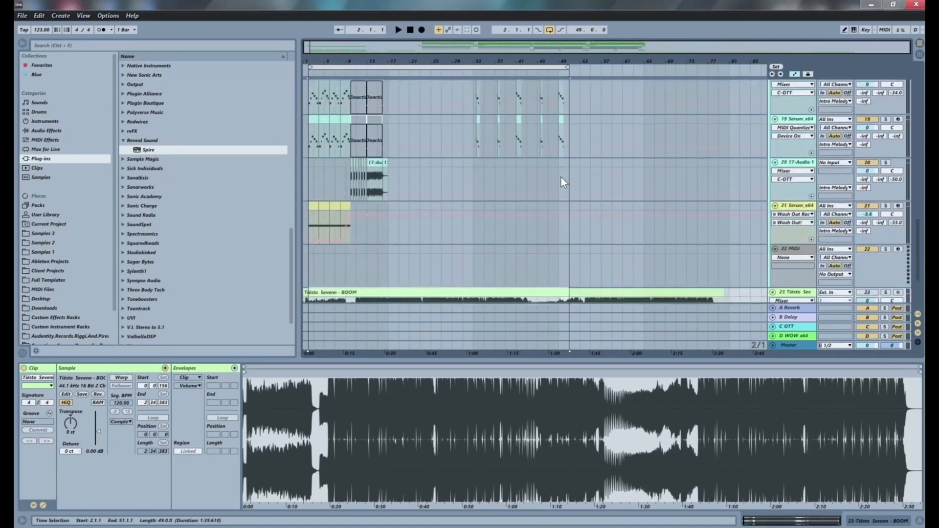
scroll(560, 180, up, 12)
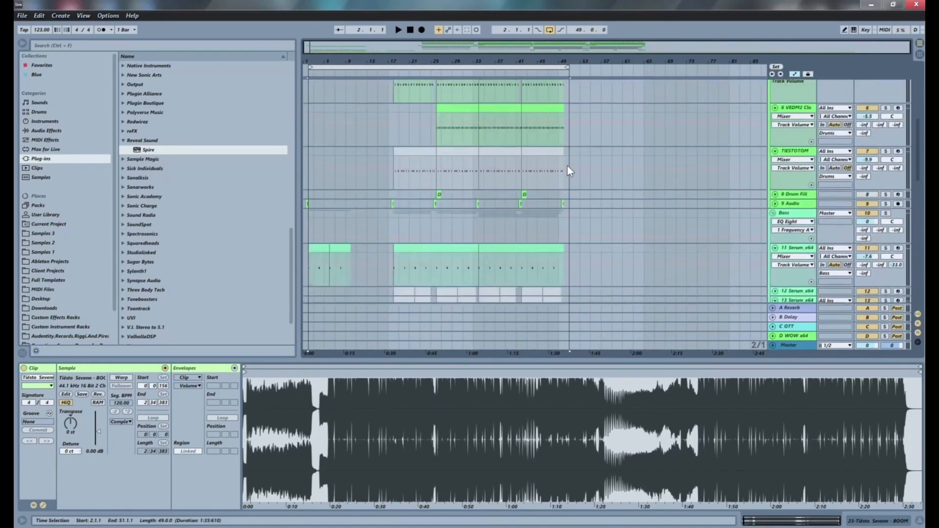
scroll(583, 148, up, 5)
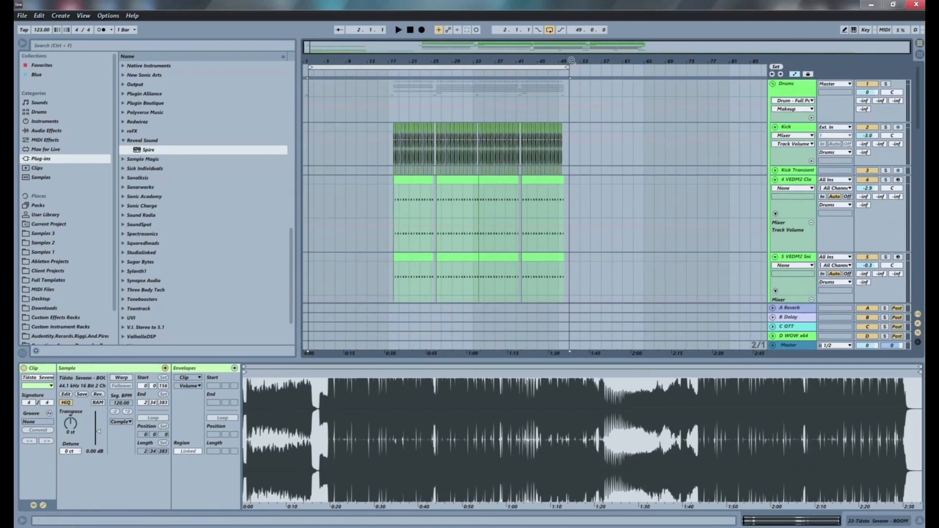
mouse_move(571, 60)
mouse_down()
mouse_move(576, 69)
mouse_move(554, 74)
mouse_up()
drag(448, 67, 421, 51)
- Select everything inside the 48-bar arrangement loop and duplicate its time across all tracks
click(383, 70)
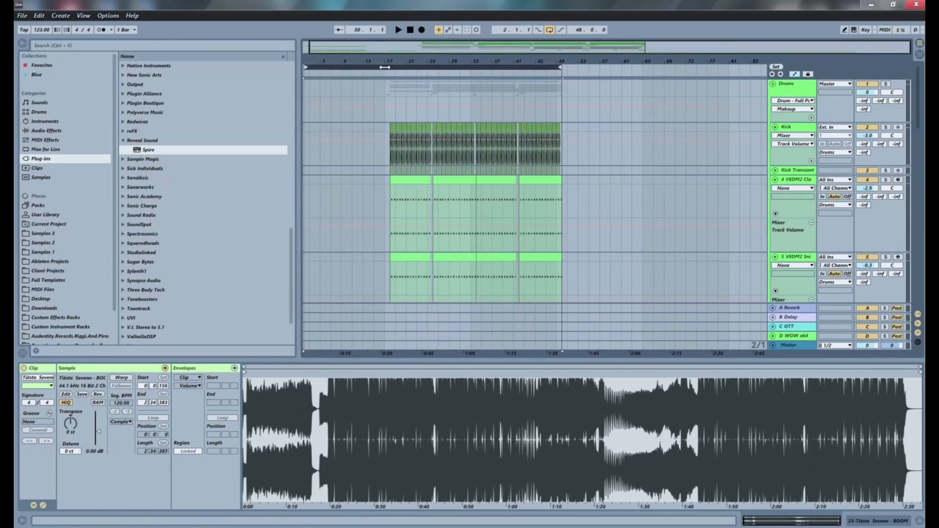
drag(311, 62, 313, 83)
scroll(354, 138, down, 3)
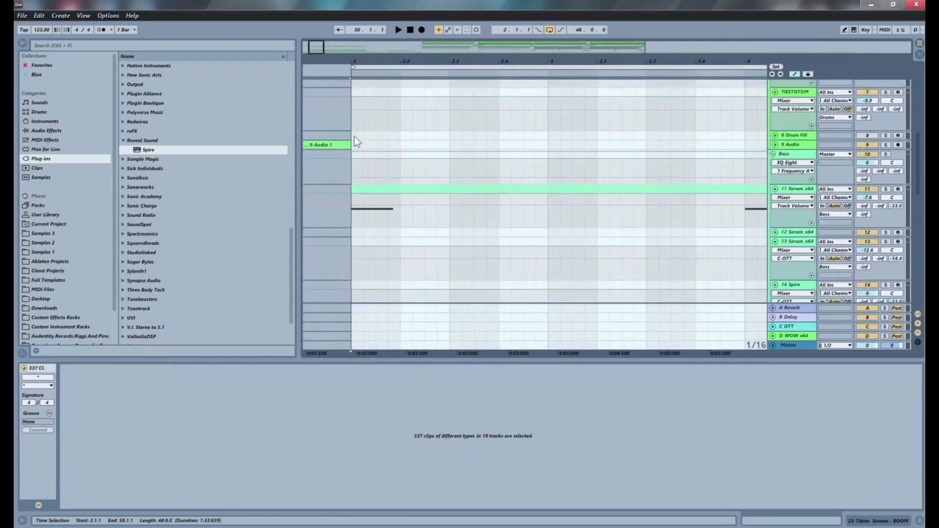
drag(386, 61, 322, 68)
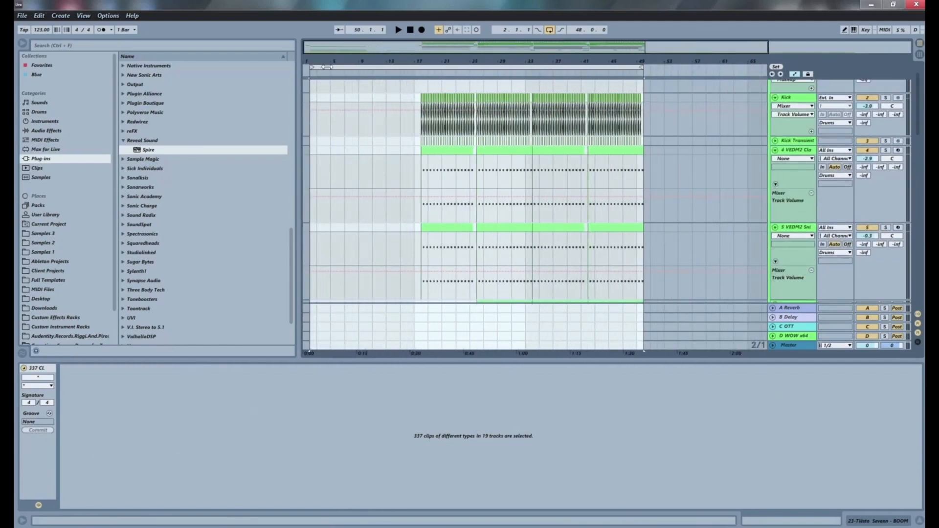
right_click(327, 67)
click(354, 106)
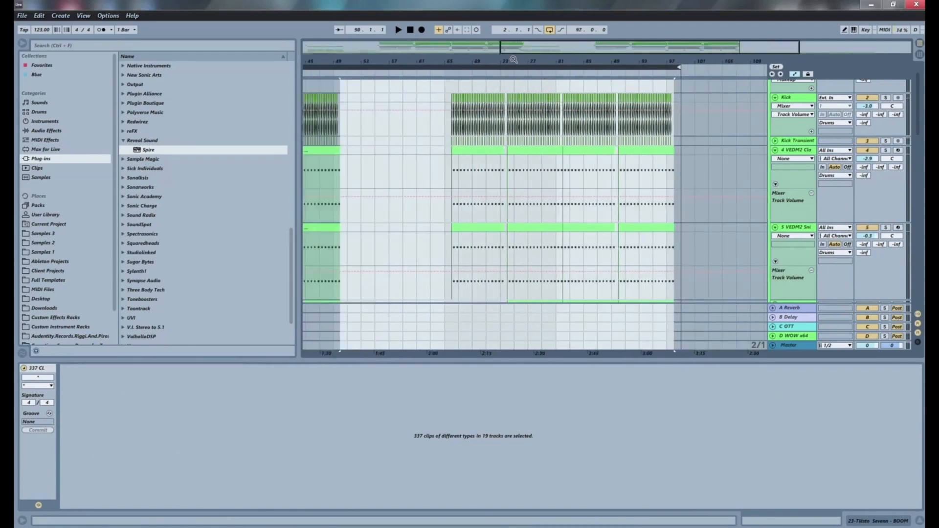
key(minus)
scroll(533, 107, down, 5)
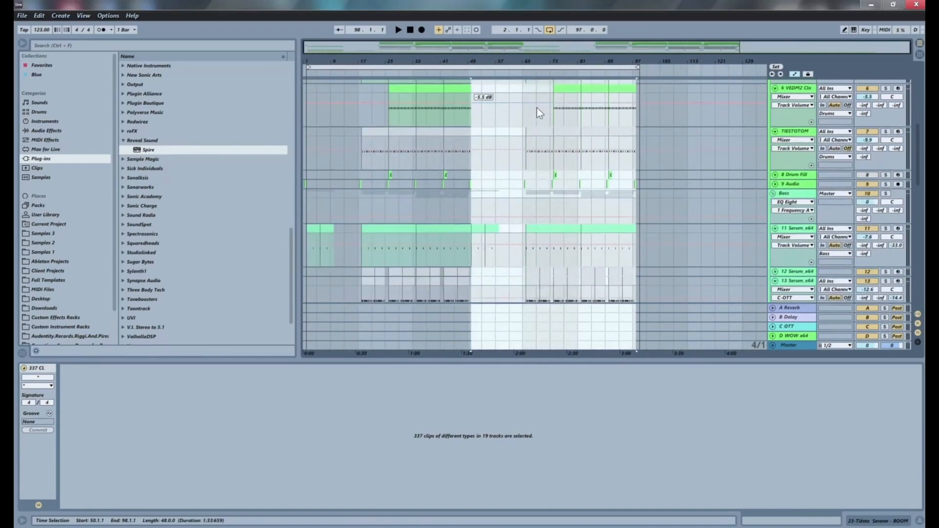
scroll(537, 108, down, 10)
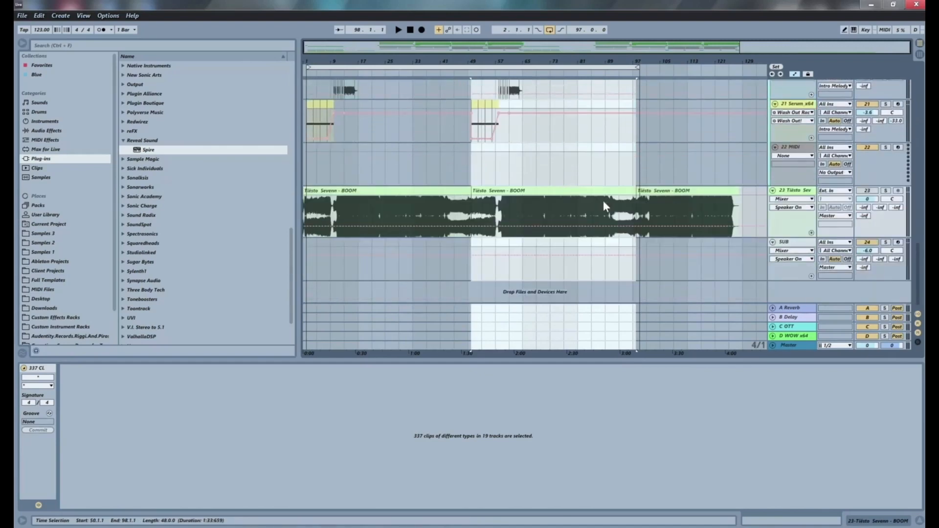
- Delete the third Tiësto reference clip and extend the second one so it ends at 128.1.1
drag(637, 195, 746, 195)
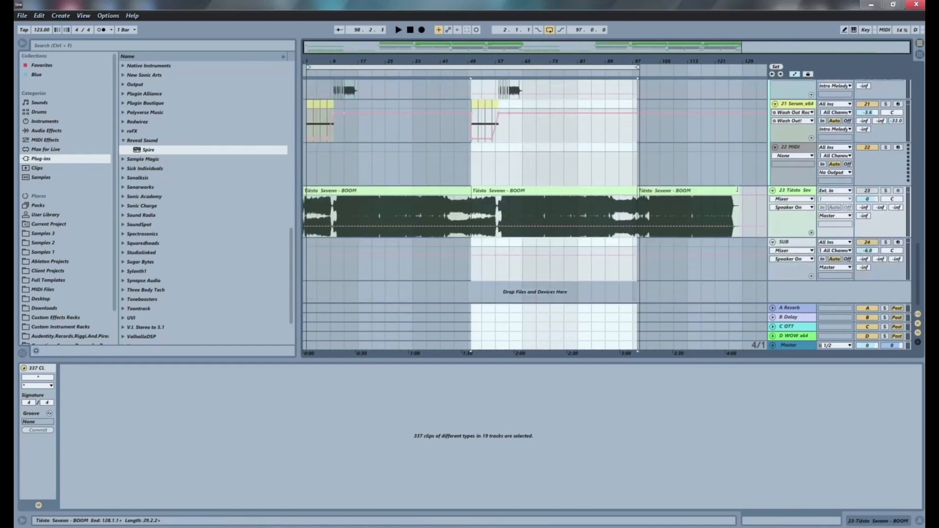
key(Delete)
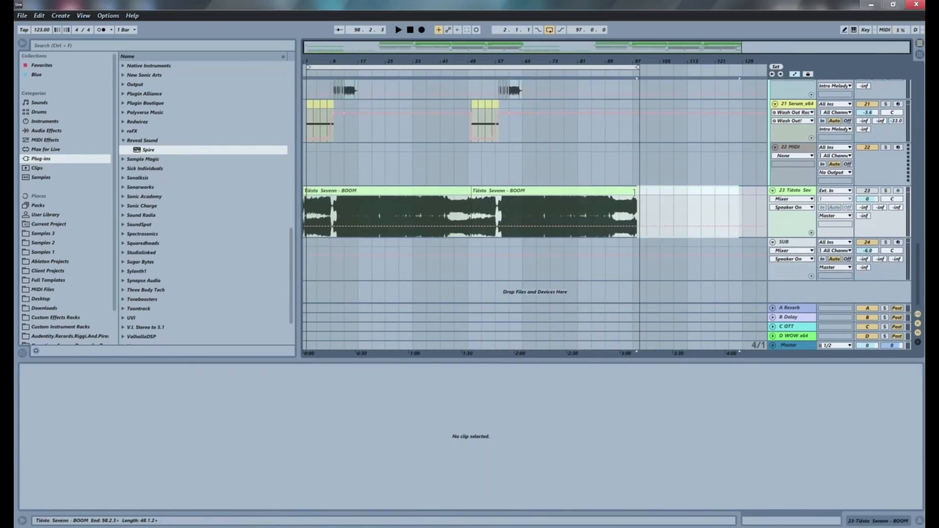
drag(634, 192, 739, 192)
- Delete the second Tiësto reference clip and extend the first one so it ends at 80.1.1
scroll(747, 183, up, 2)
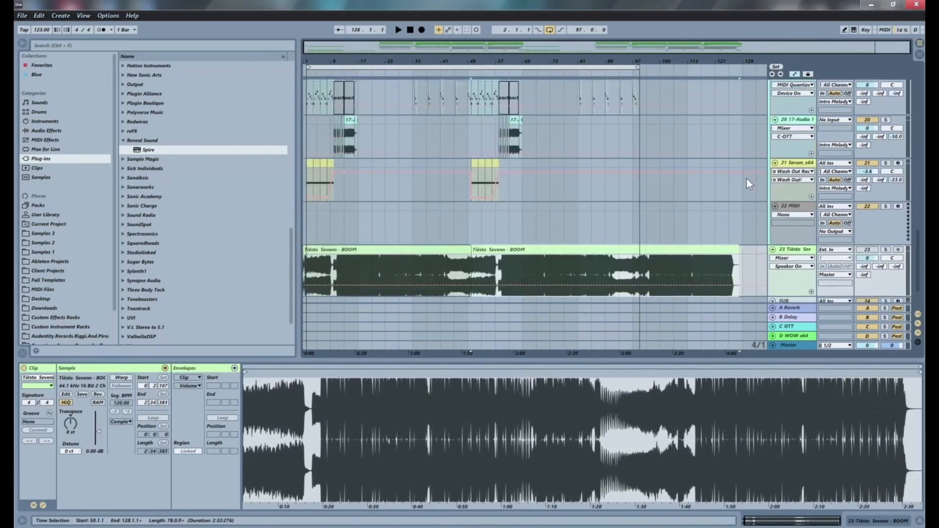
scroll(747, 177, up, 1)
scroll(730, 177, down, 1)
key(Delete)
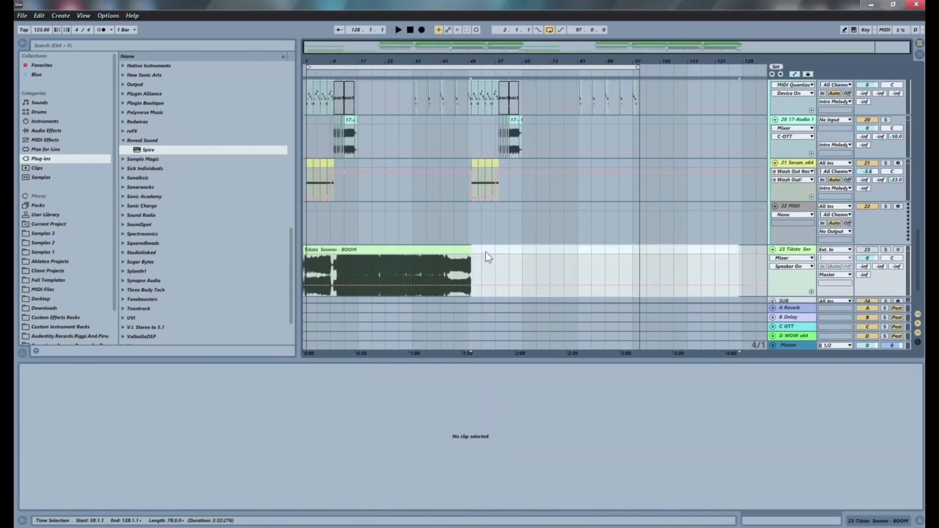
drag(470, 253, 570, 252)
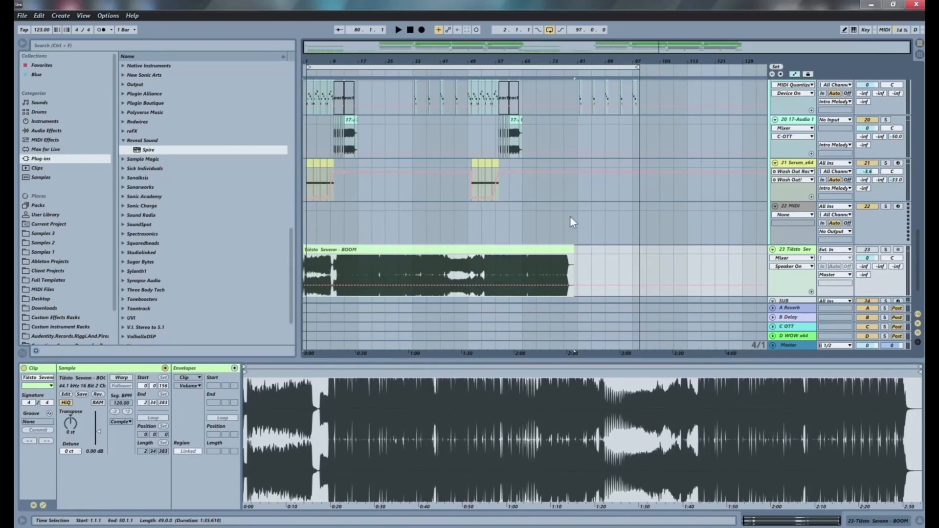
- Play the arrangement from bar 45 and examine the transition into the duplicated section against the reference and bass tracks
scroll(562, 221, up, 3)
scroll(562, 216, up, 15)
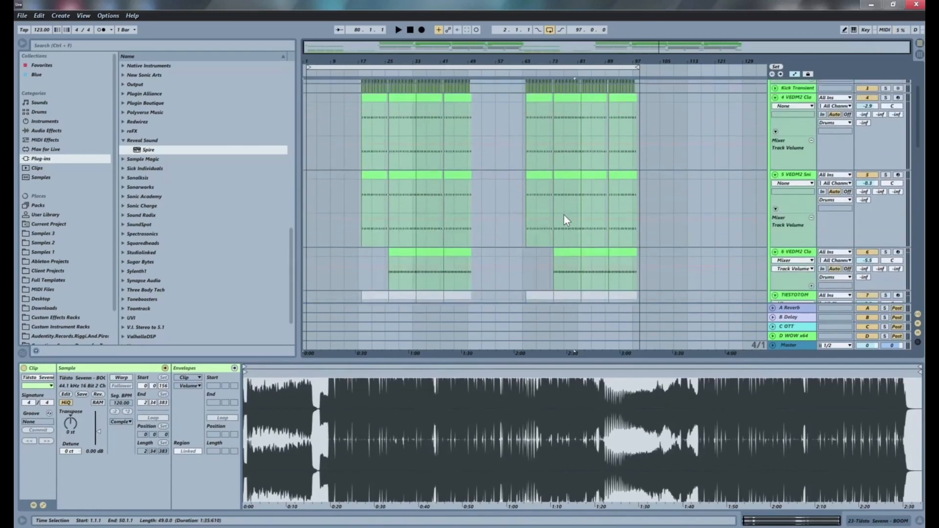
scroll(567, 211, down, 15)
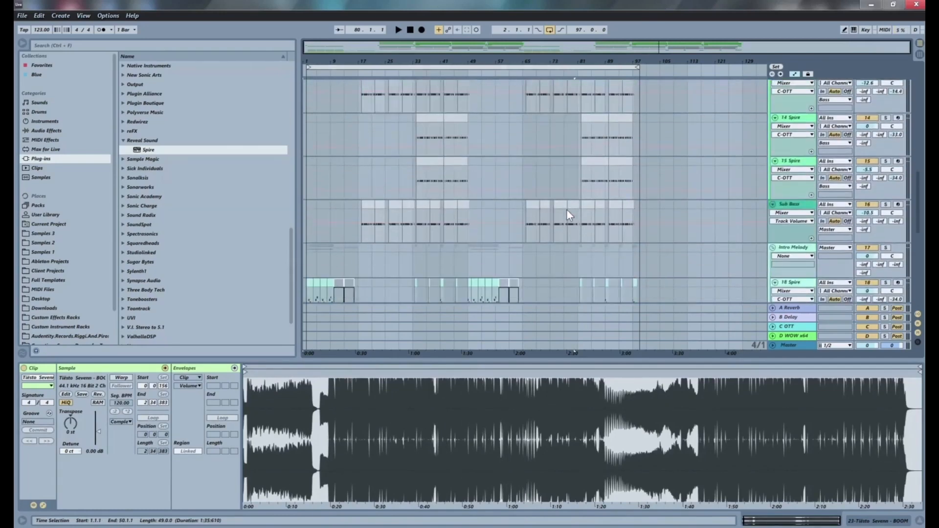
click(460, 169)
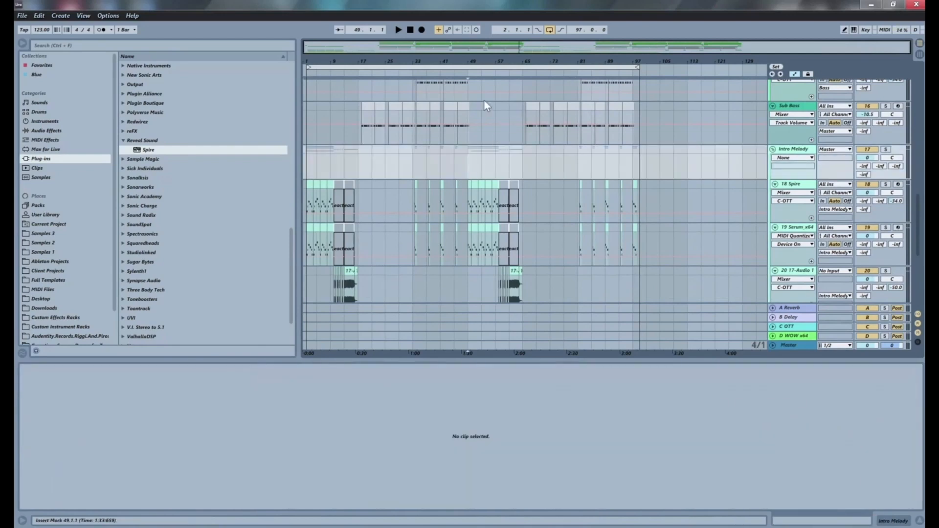
drag(490, 55, 565, 115)
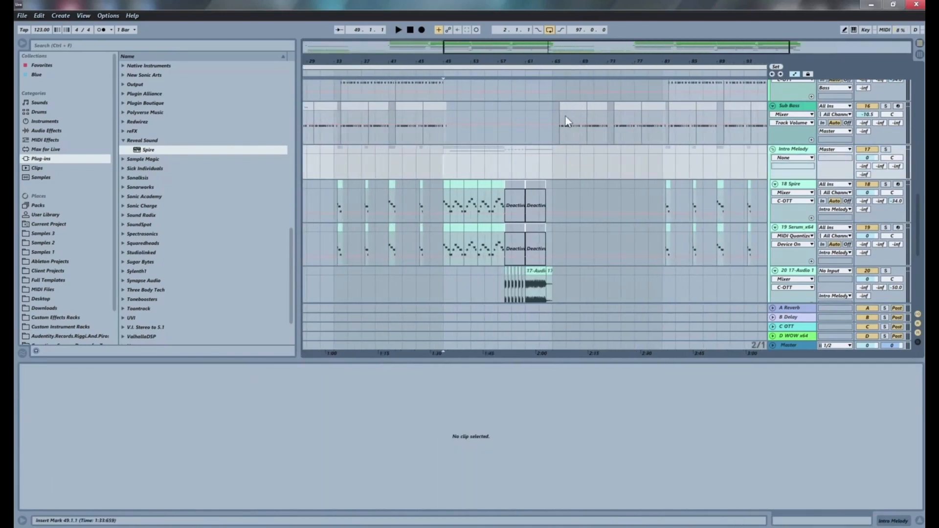
click(558, 159)
click(425, 168)
key(space)
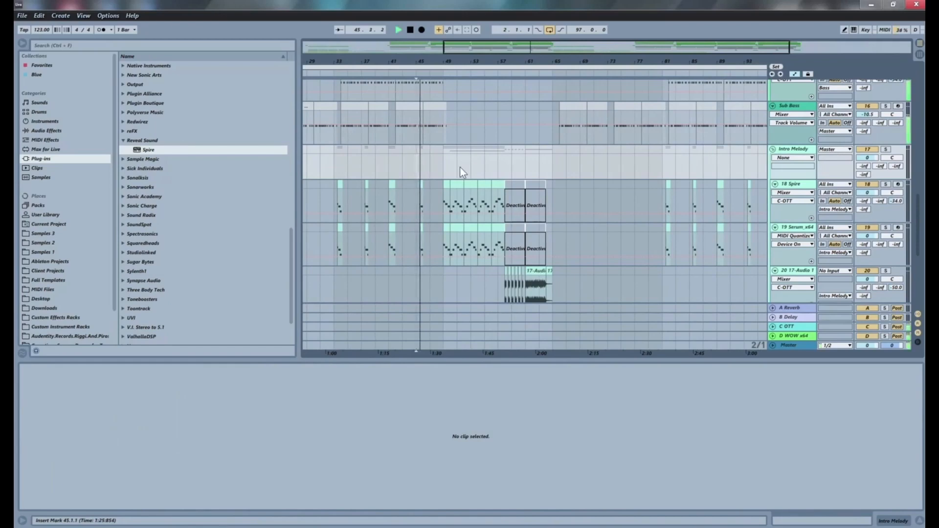
scroll(459, 166, down, 3)
scroll(466, 165, down, 4)
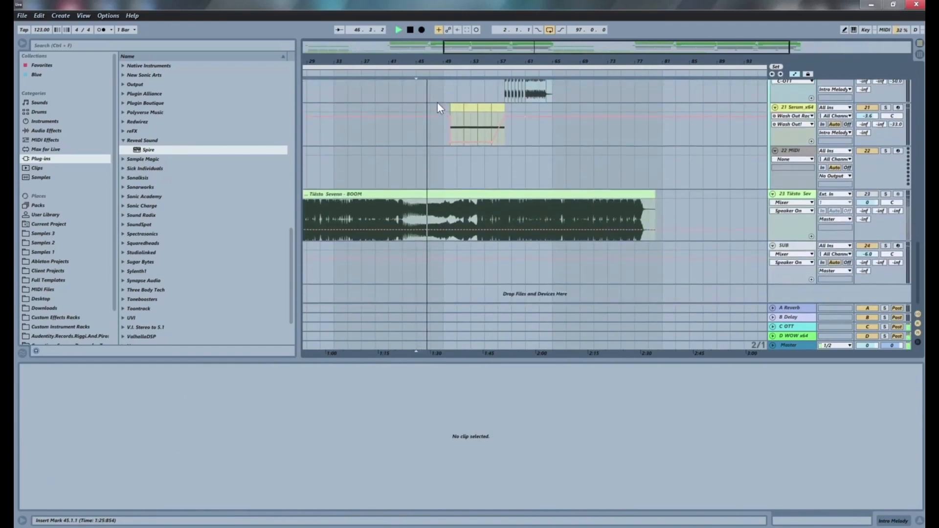
scroll(436, 106, up, 3)
scroll(436, 110, up, 10)
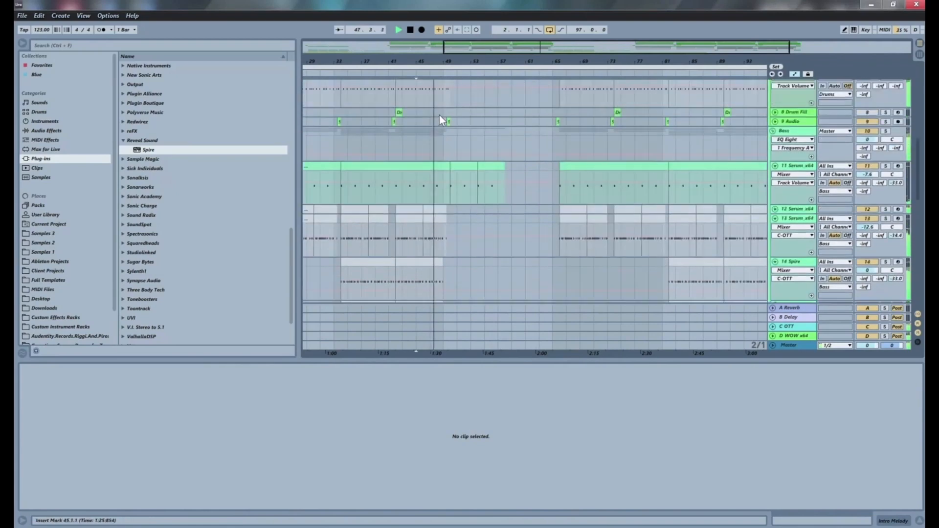
scroll(442, 117, down, 2)
scroll(442, 116, down, 2)
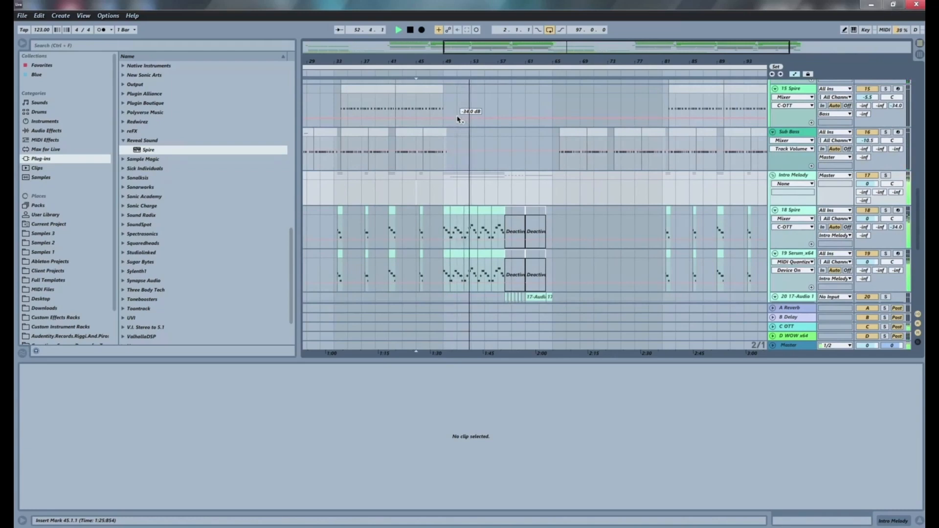
key(space)
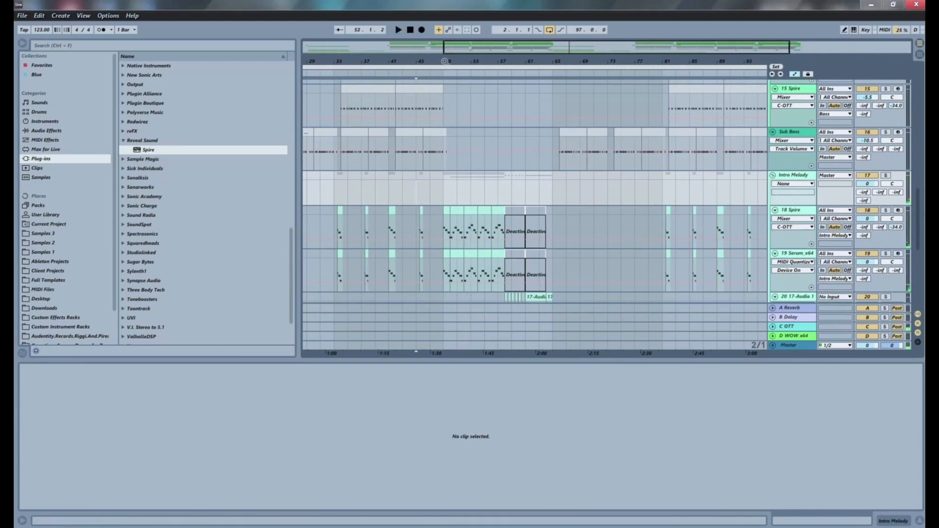
- Undo the reference clip edits and remove the duplicated section of the arrangement
key(ctrl+z)
key(ctrl+z)
key(ctrl+z)
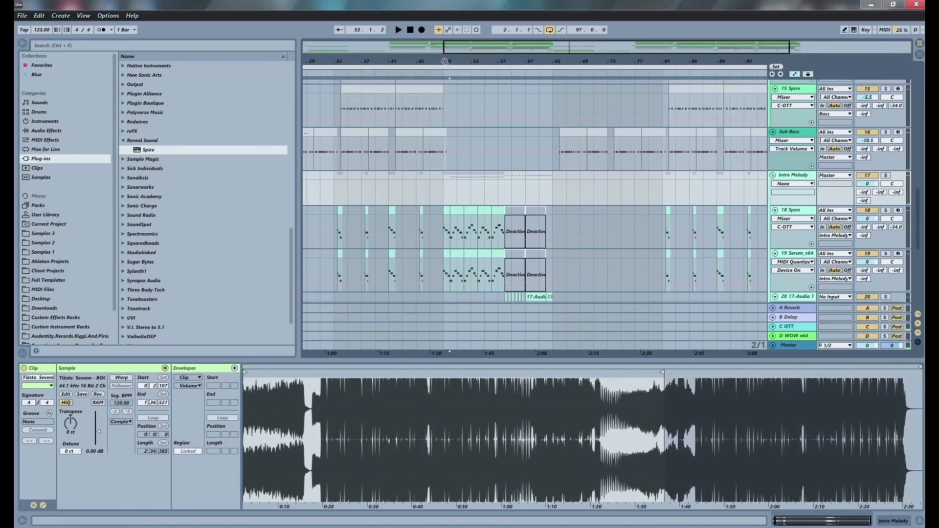
key(shift+End)
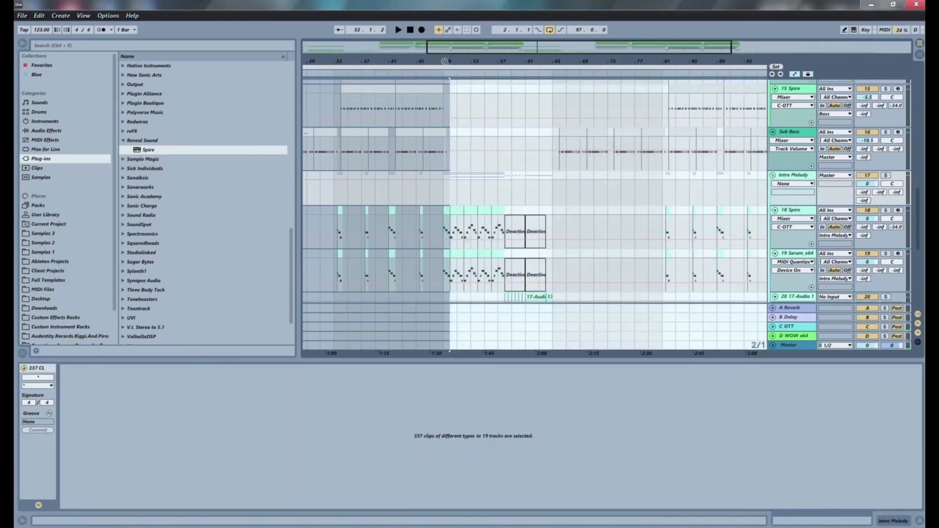
key(Delete)
- Set the arrangement loop to run from 1.1.1 to 51.1.1, making it 50 bars long
drag(353, 60, 398, 55)
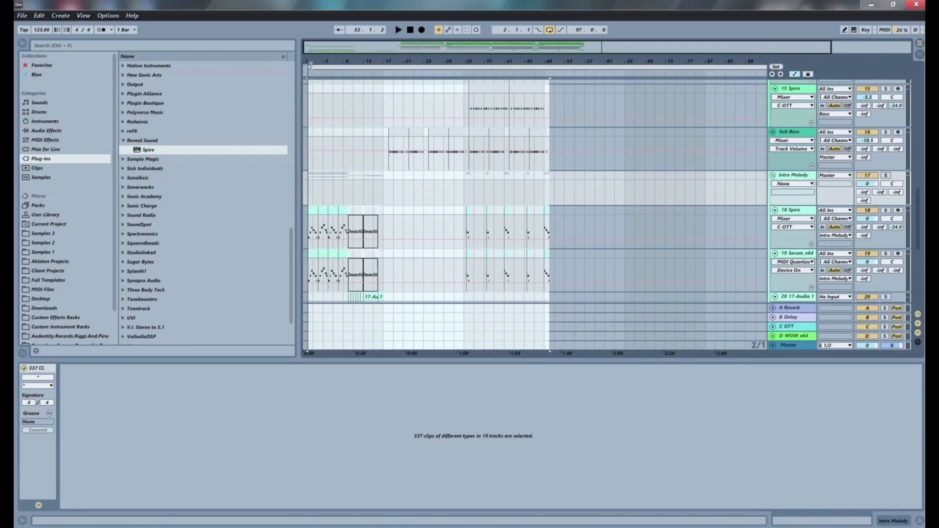
click(310, 65)
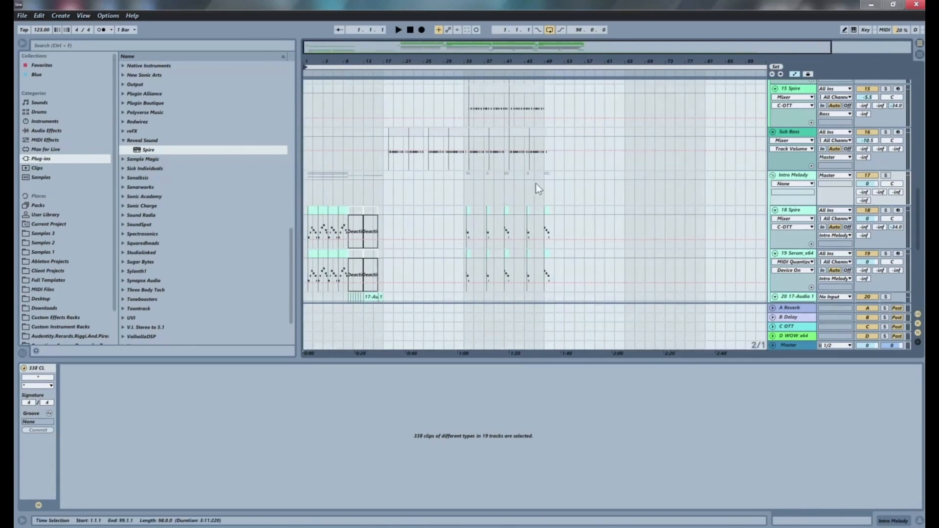
drag(630, 62, 629, 51)
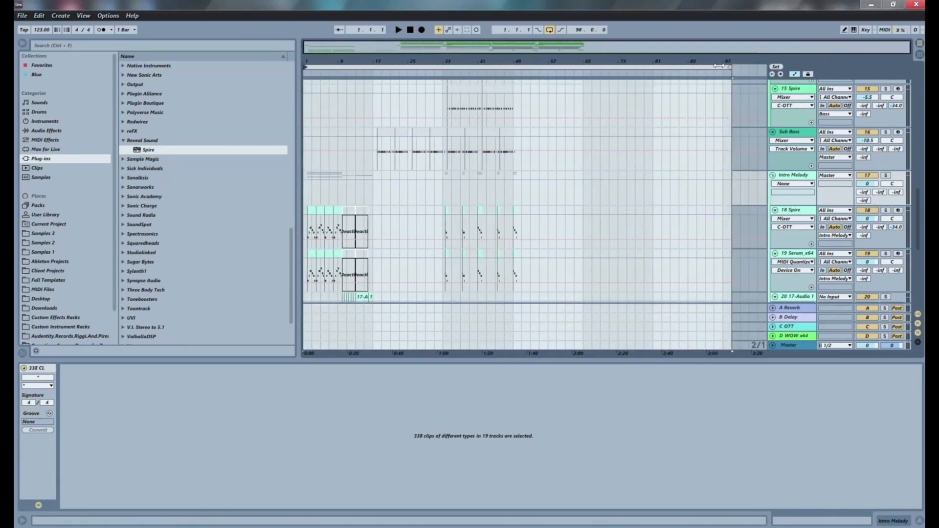
drag(729, 66, 521, 80)
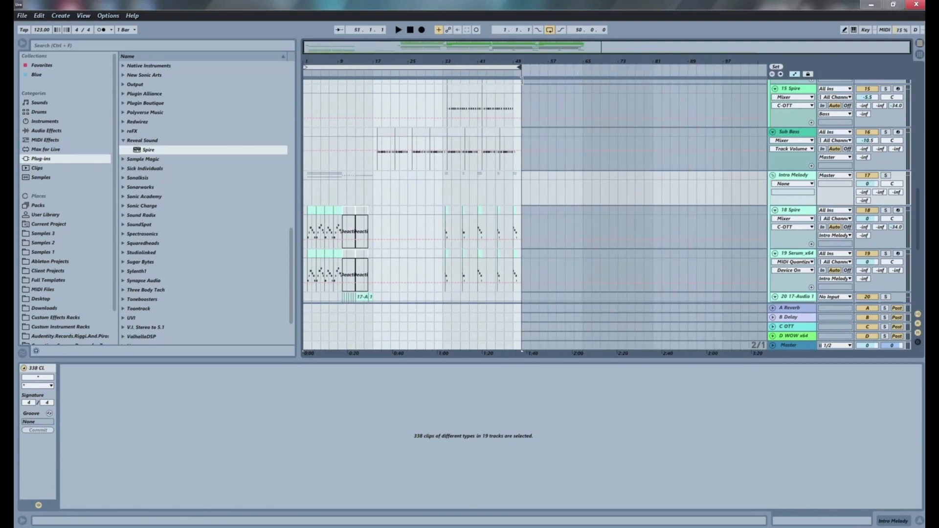
- Shorten the arrangement loop to 49 bars from 1.1.1 and duplicate the time within it
key(space)
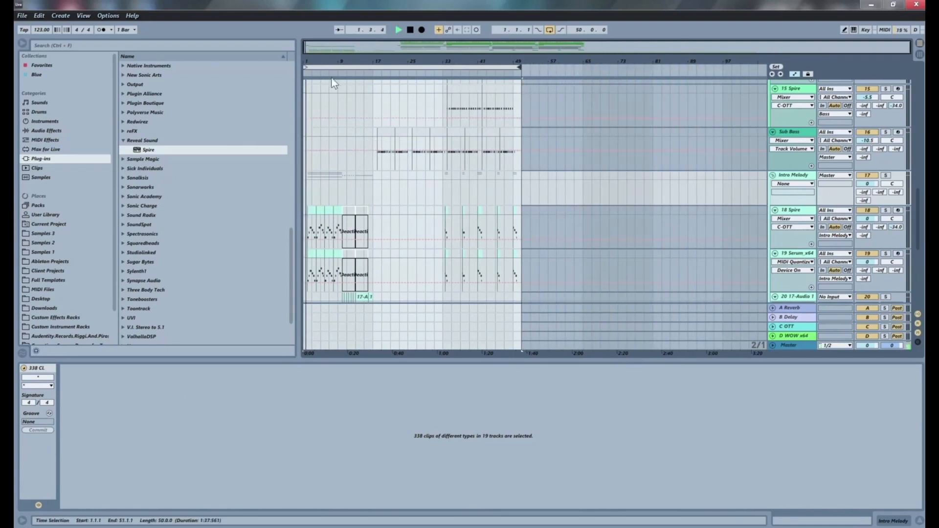
drag(360, 62, 360, 73)
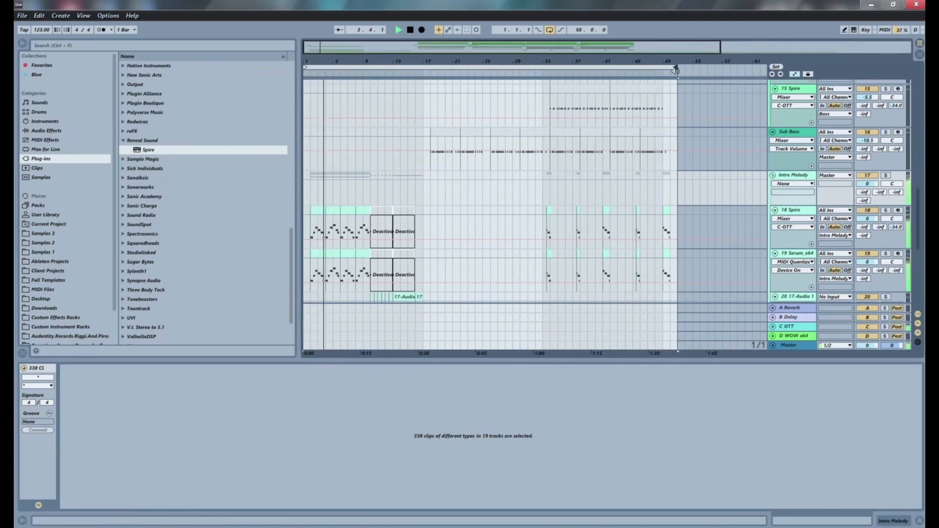
drag(676, 69, 668, 69)
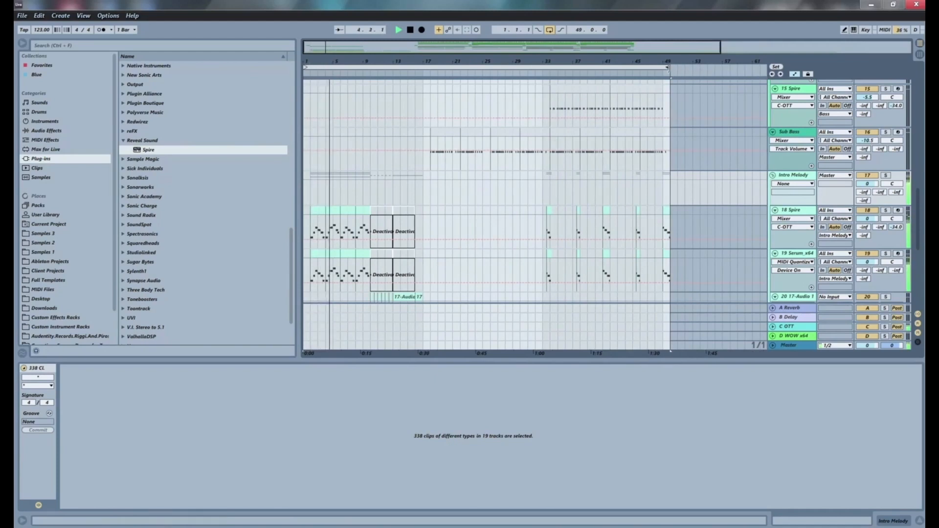
right_click(531, 66)
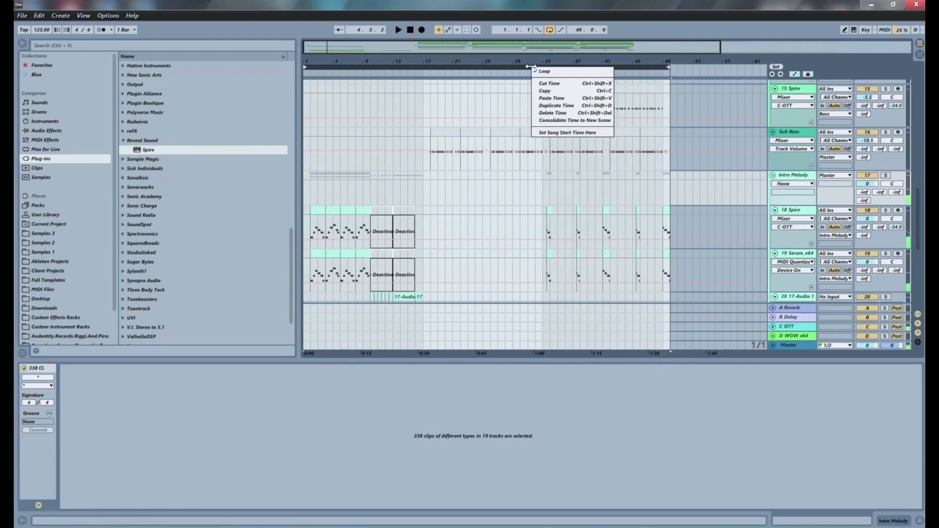
click(569, 106)
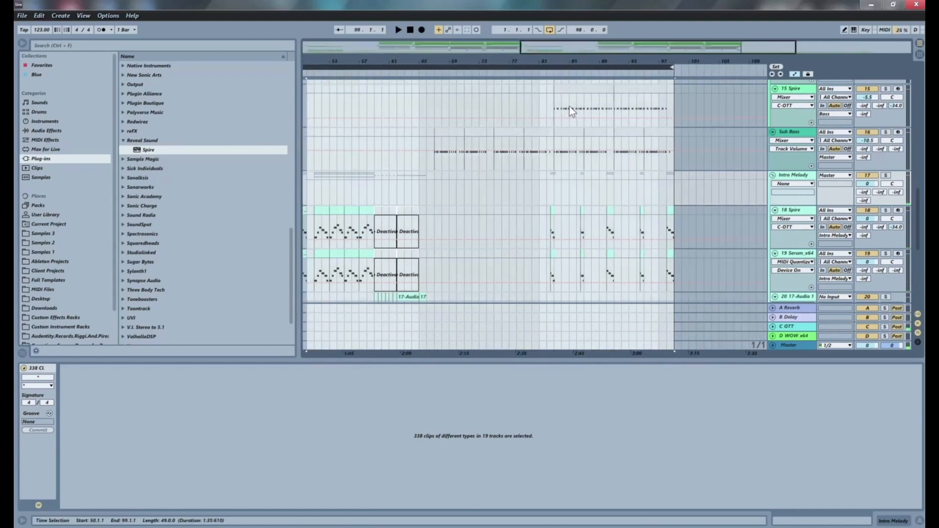
- Examine the duplicated section across the drum, bass and melody tracks and play the transition around bar 50
scroll(489, 179, down, 5)
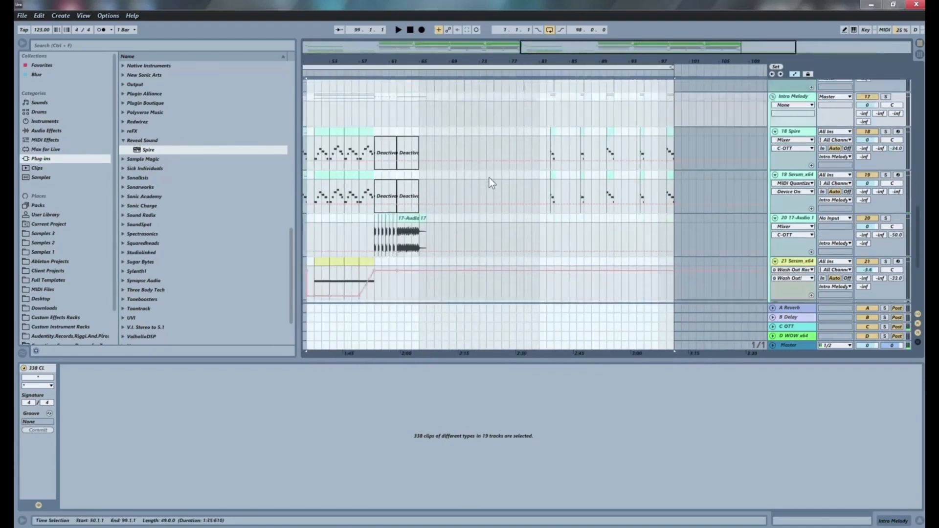
scroll(494, 180, up, 10)
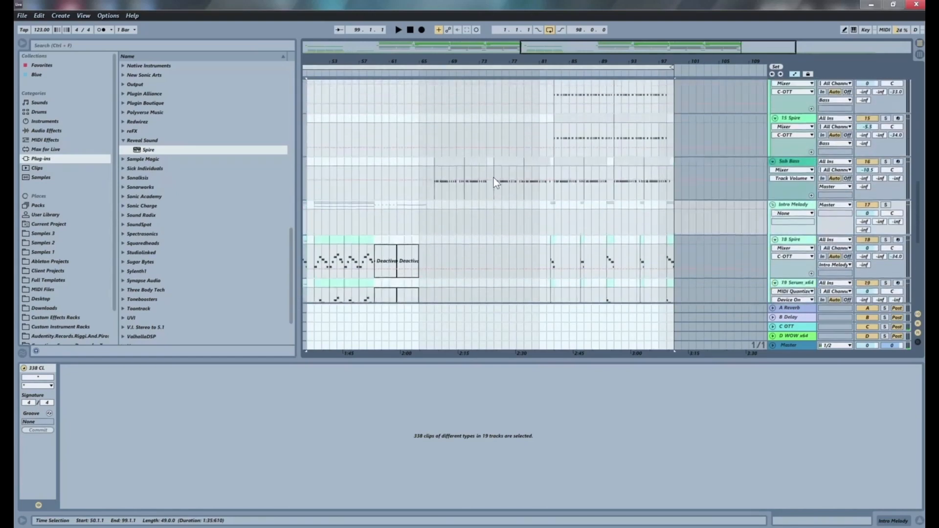
scroll(492, 179, up, 8)
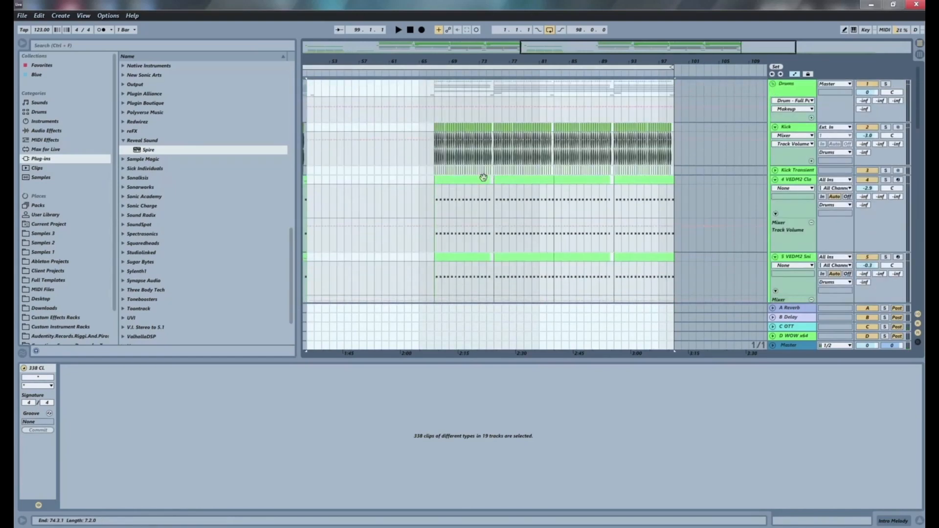
scroll(456, 175, down, 5)
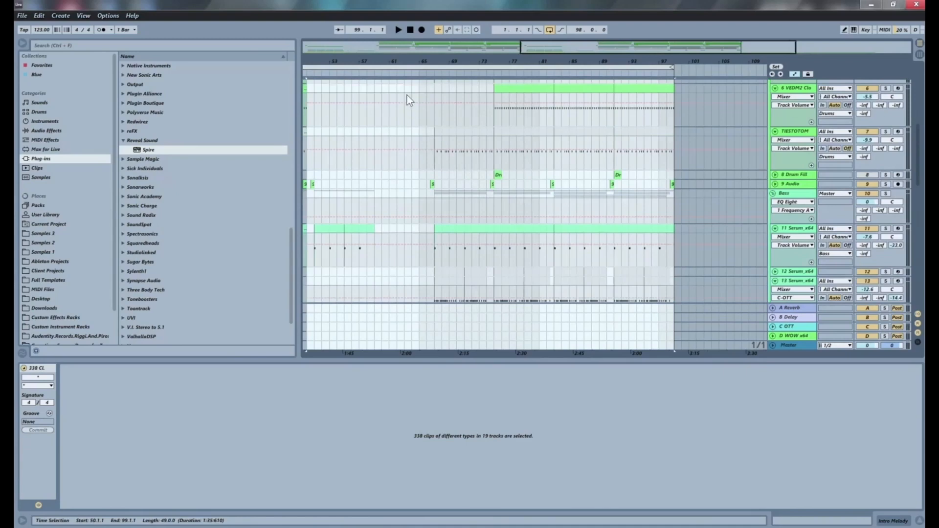
drag(401, 63, 524, 63)
click(426, 195)
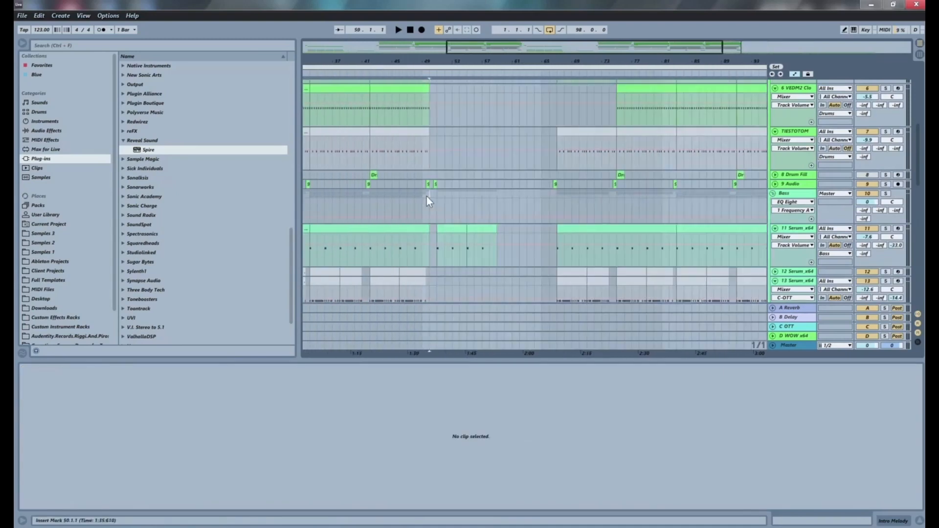
key(space)
scroll(440, 205, down, 6)
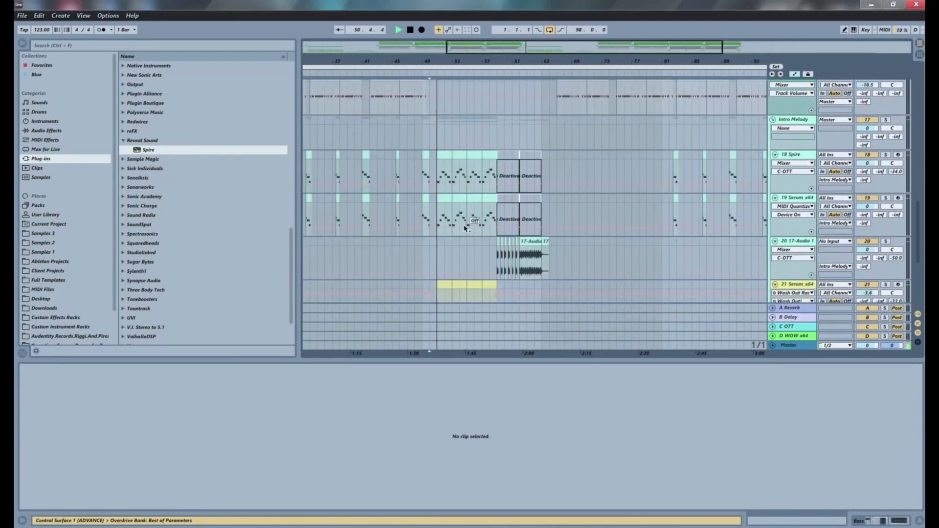
click(413, 174)
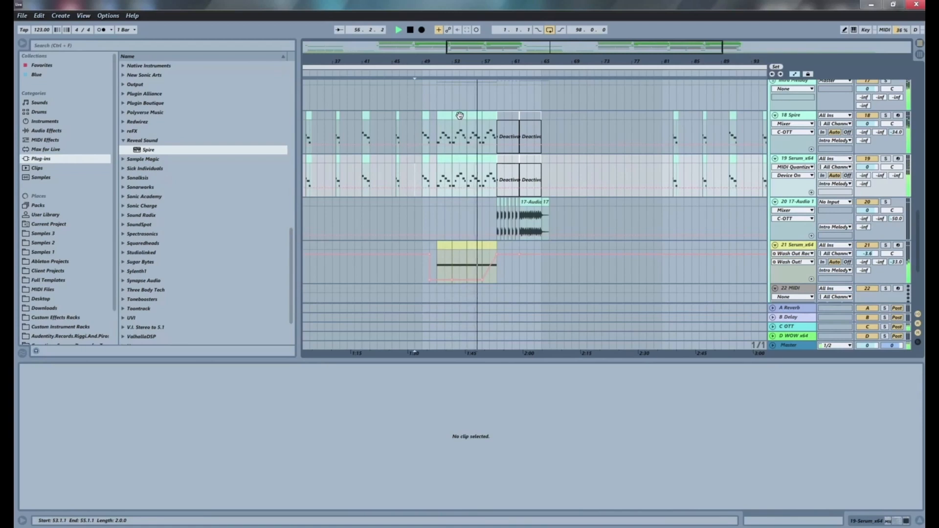
click(415, 126)
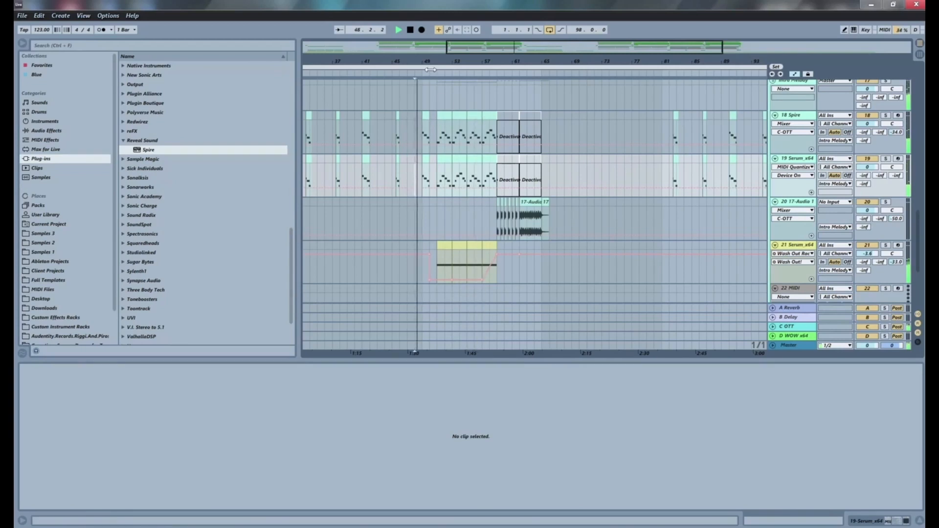
- Delete the melody clips at bar 49 on the 18 Spire and 19 Serum tracks, then stop playback
drag(414, 62, 415, 34)
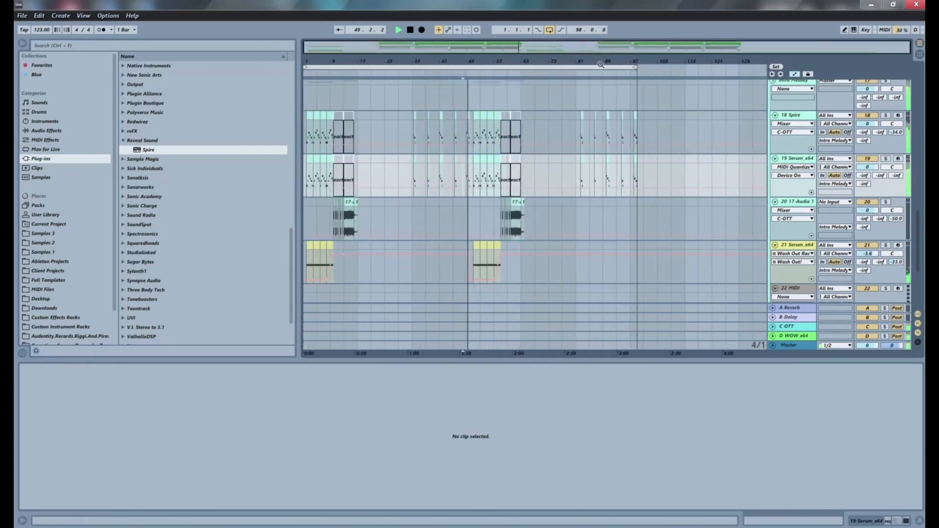
key(plus)
key(plus)
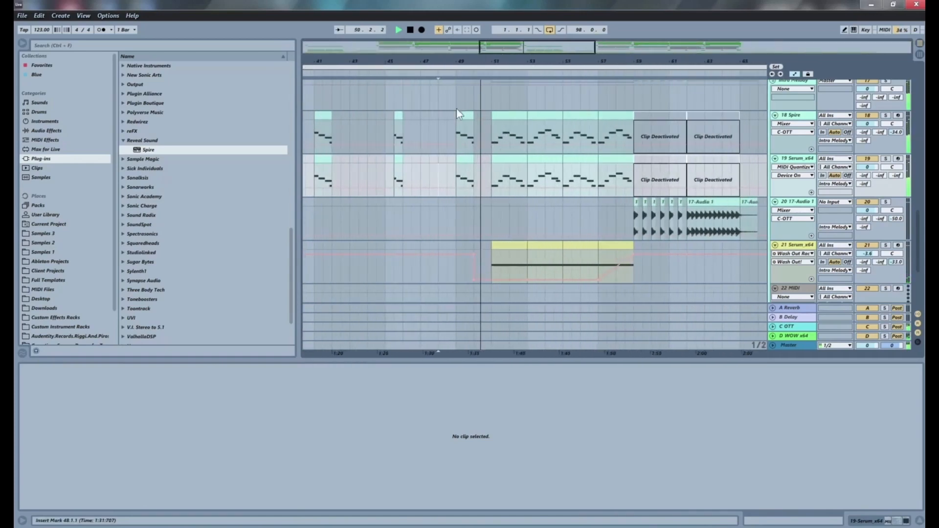
click(469, 119)
key(Delete)
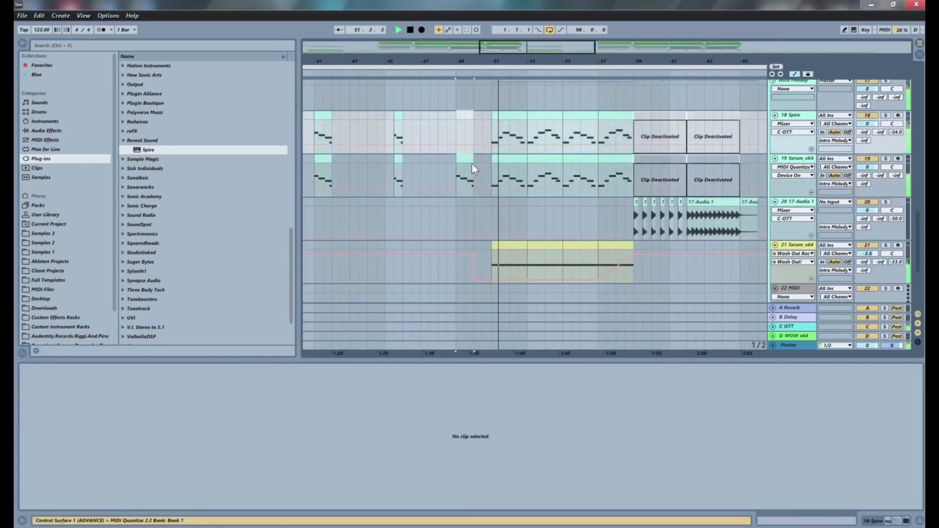
click(466, 159)
key(Delete)
key(space)
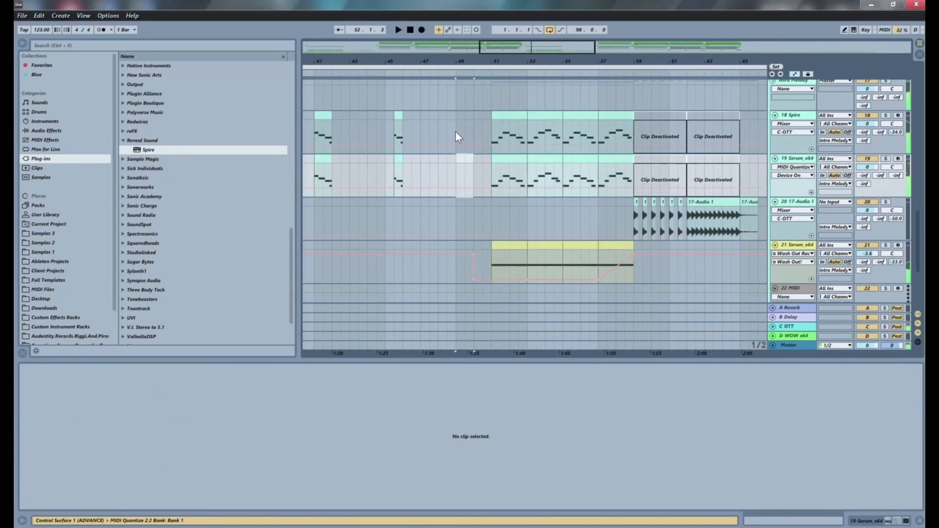
- Play from 48.1.1 and examine the gap before bar 51 on the melody, reference and drum tracks
scroll(458, 111, up, 10)
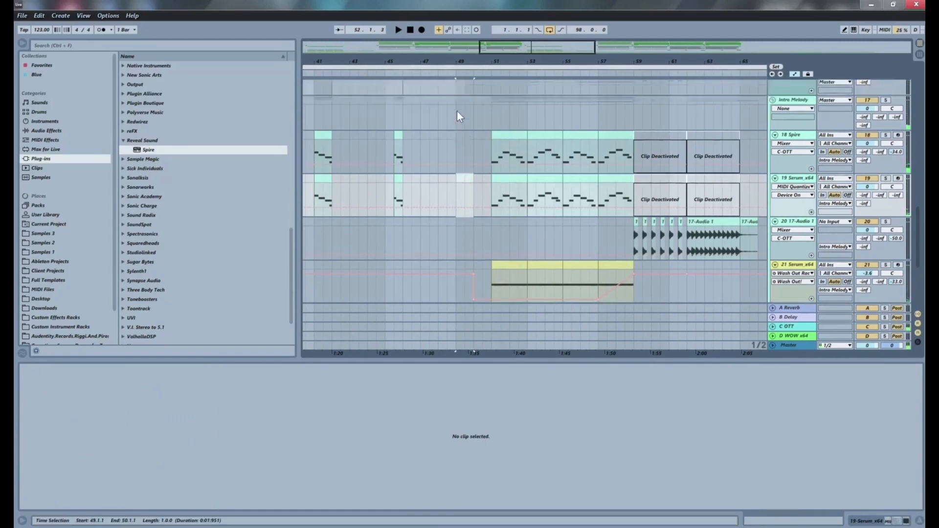
scroll(466, 110, down, 10)
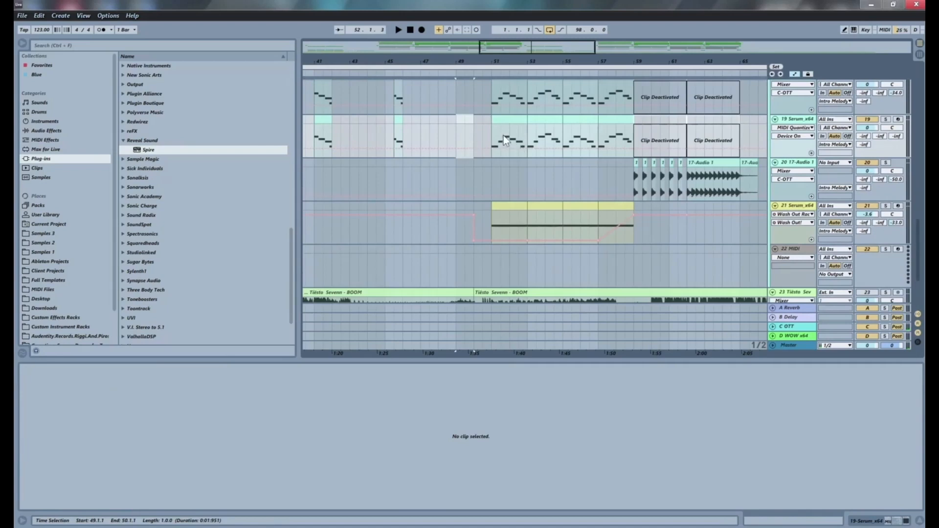
click(493, 135)
click(459, 133)
scroll(467, 135, up, 2)
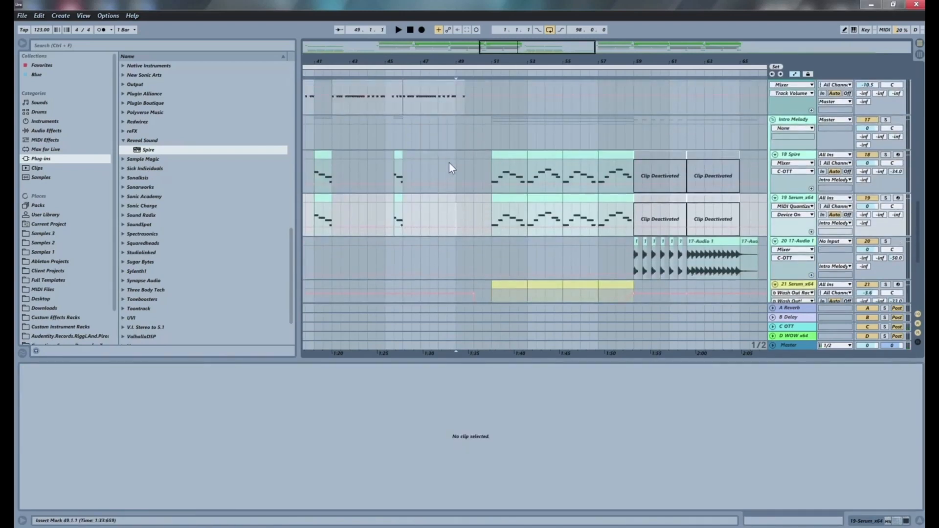
drag(456, 162, 468, 204)
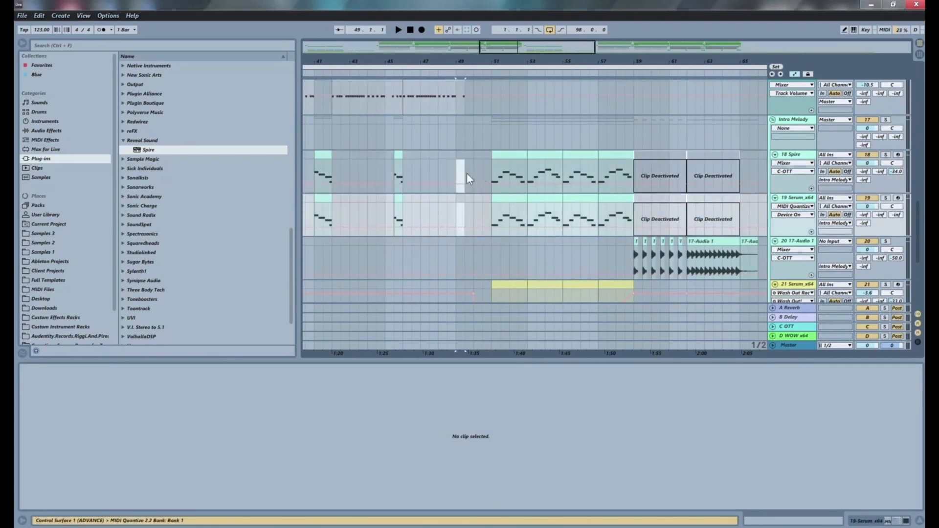
click(436, 168)
key(space)
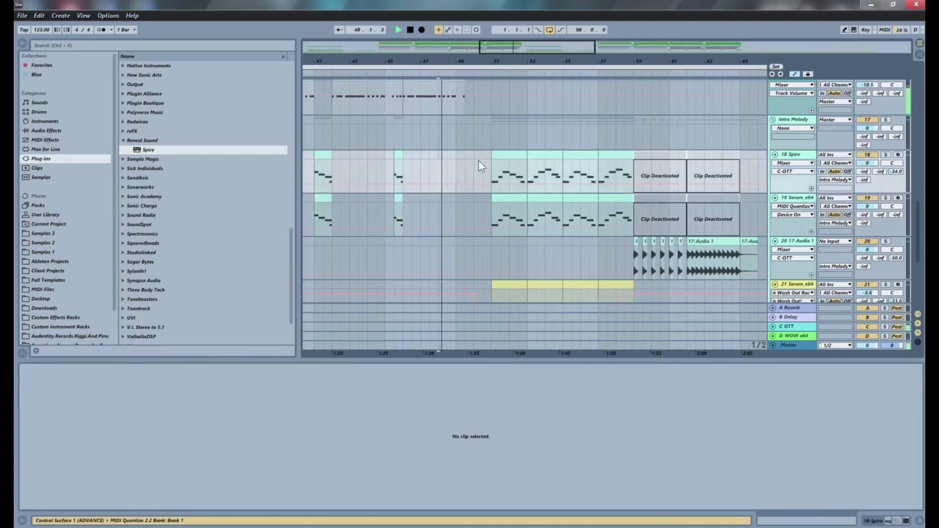
click(442, 167)
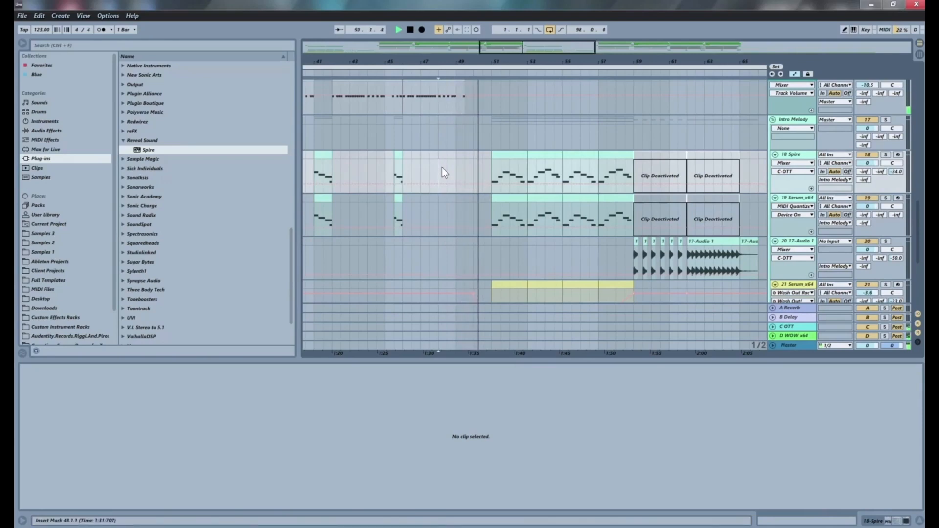
scroll(464, 169, down, 8)
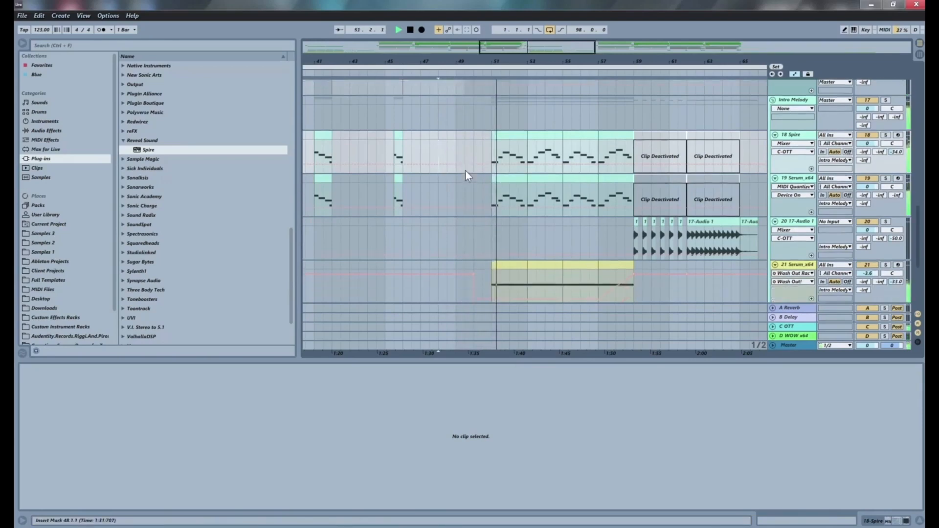
scroll(477, 169, up, 10)
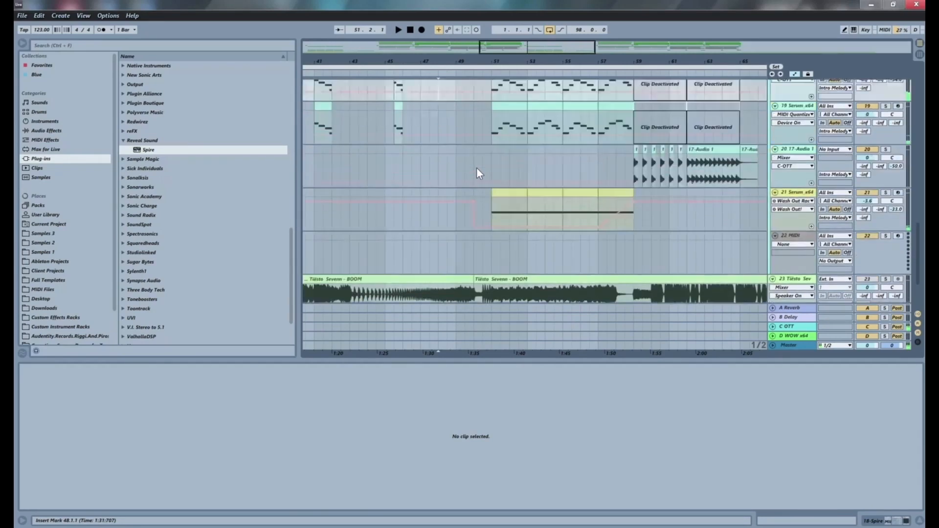
scroll(477, 171, up, 2)
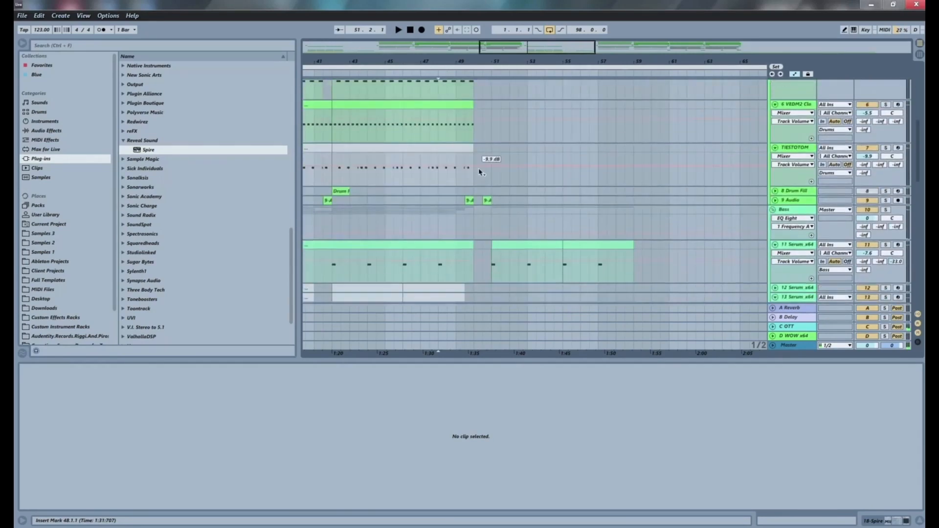
- Delete the short clip at 50.3.1 on the 9 Audio track and play the transition from 49.1.1
click(488, 200)
key(Delete)
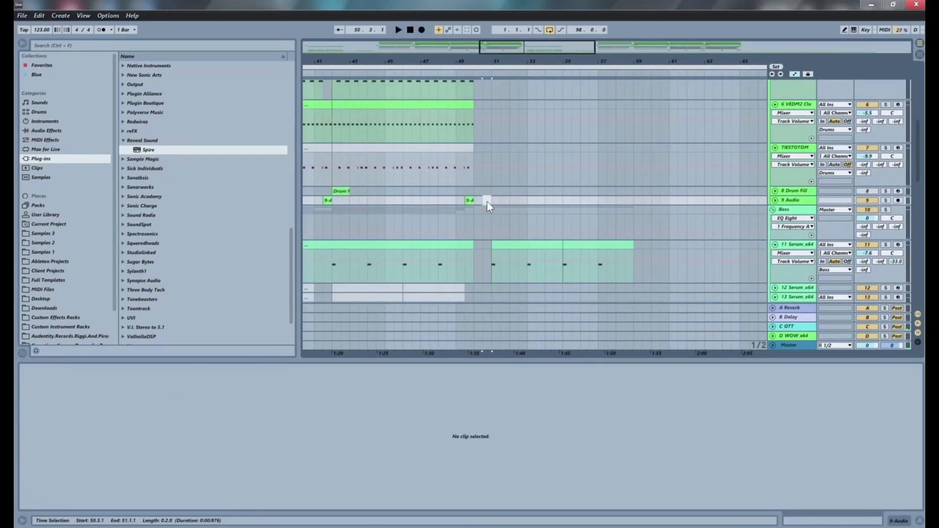
click(457, 202)
key(space)
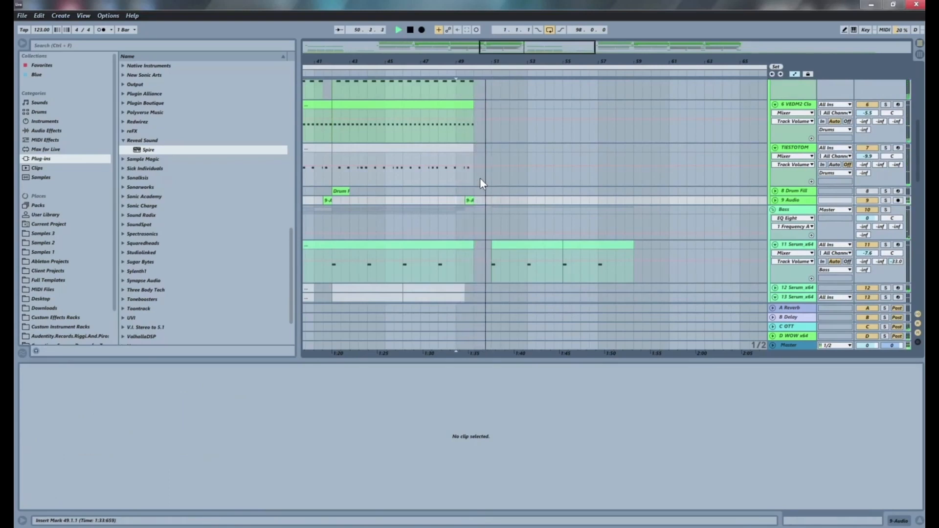
- Copy the first 17-Audio 1 slice at bar 59 to 50.3.1 on the same track and reverse it
scroll(494, 180, down, 6)
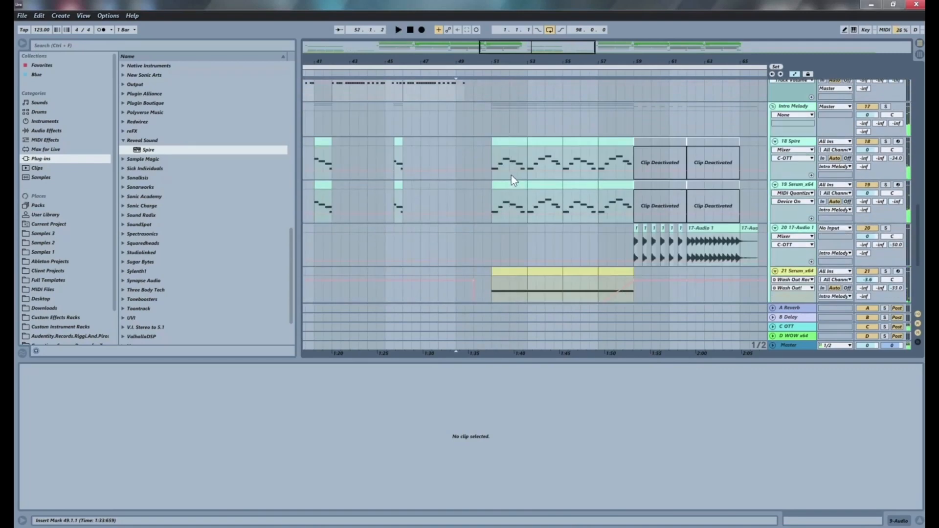
click(637, 229)
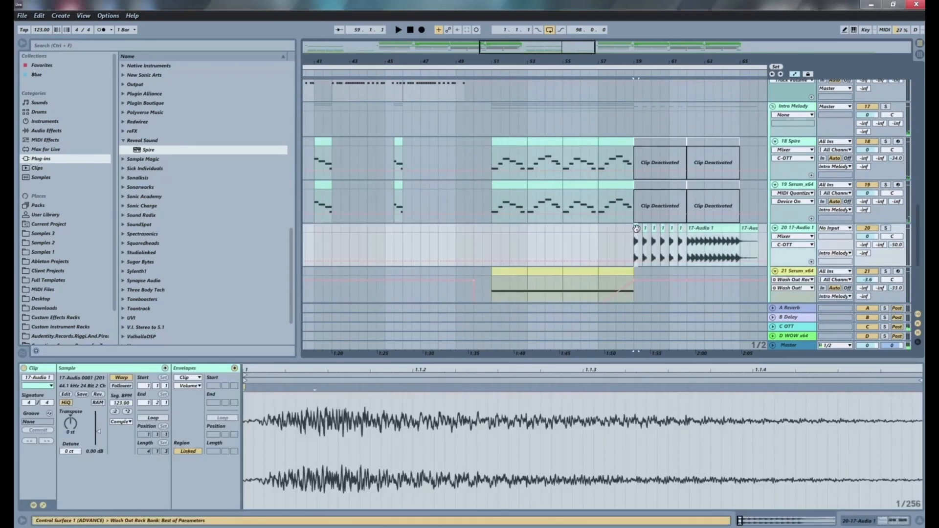
click(486, 242)
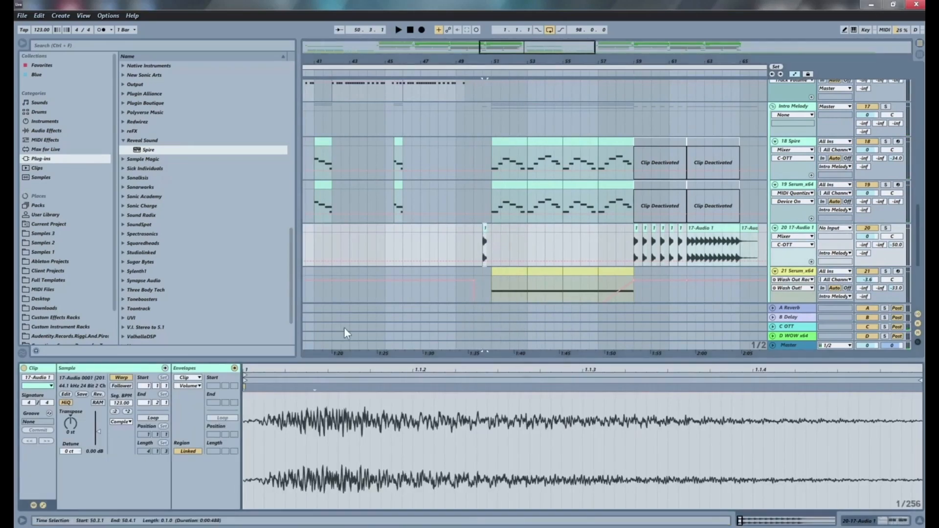
click(101, 395)
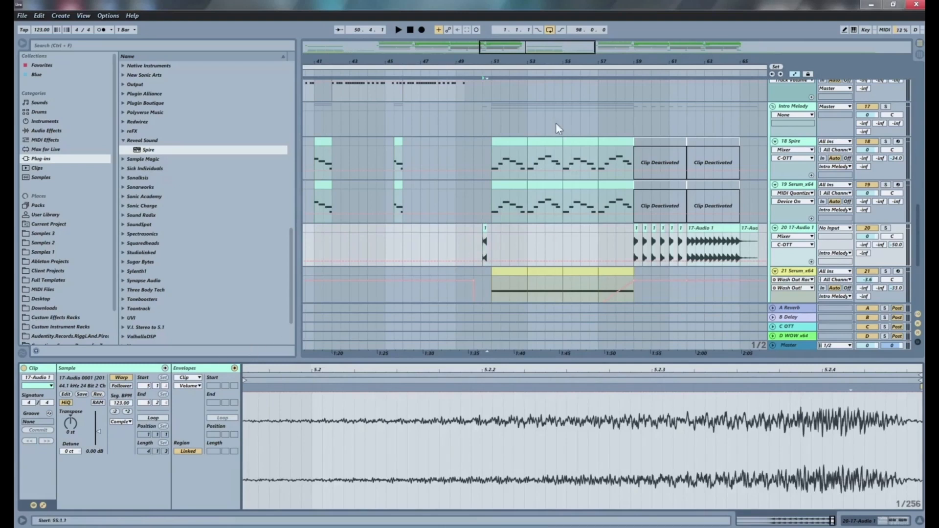
- Move the reversed slice to 50.4.1 so it ends at 51.1.1, and play it from 50.2.1
key(plus)
key(plus)
key(plus)
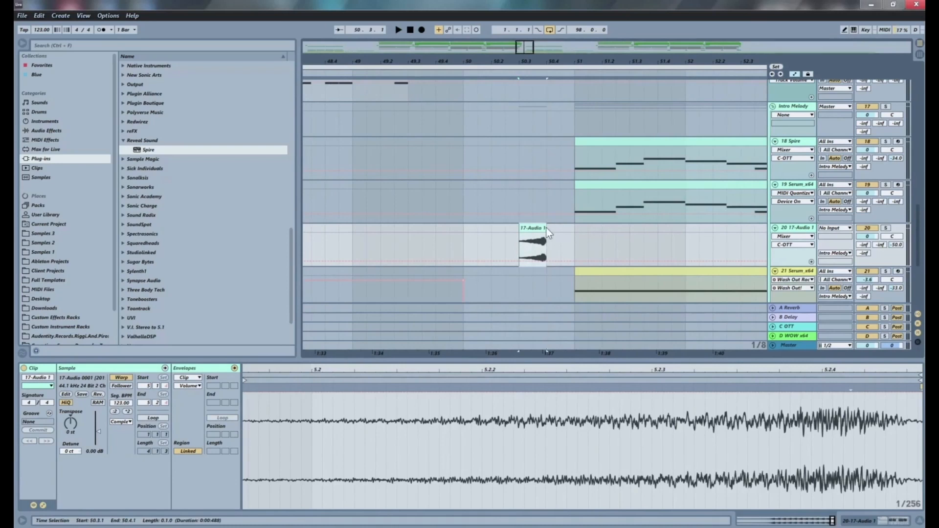
drag(547, 228, 574, 228)
click(492, 244)
key(space)
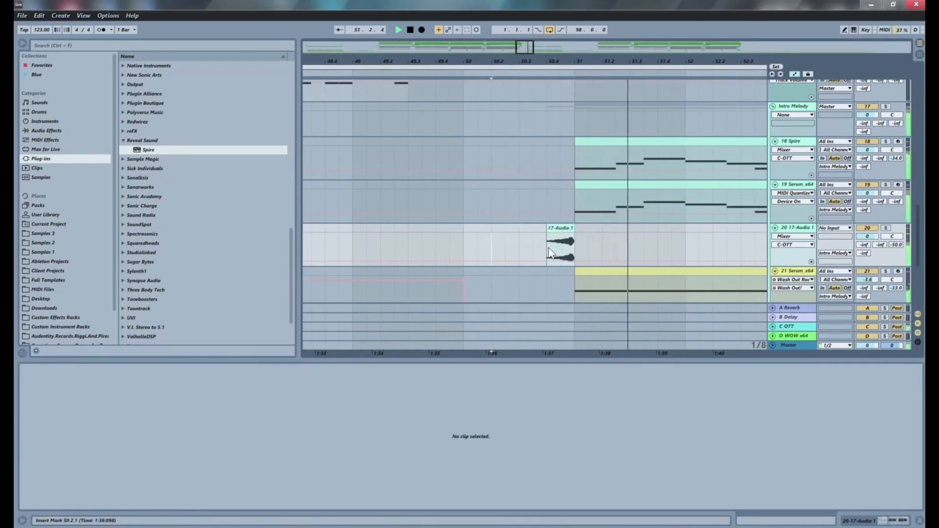
key(space)
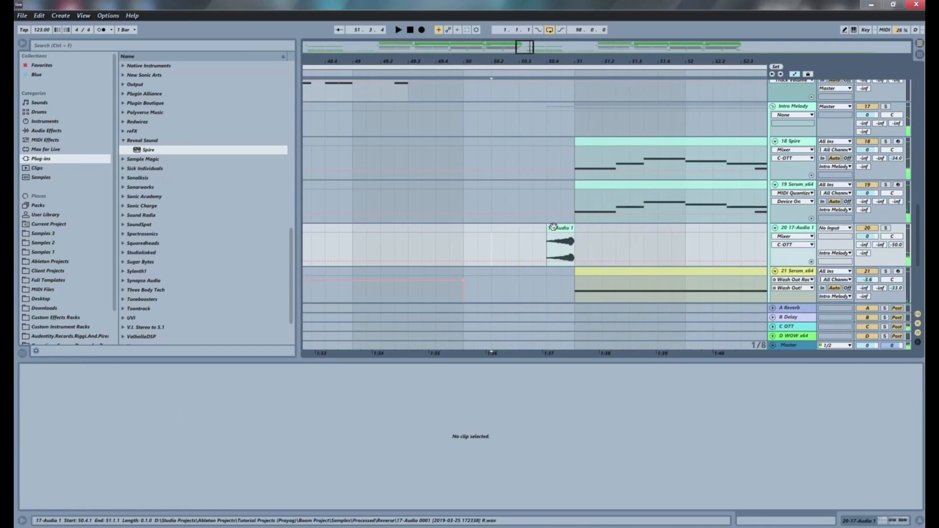
- Stop playback and delete the reversed slice at 50.4.1 on the 17-Audio 1 track
key(space)
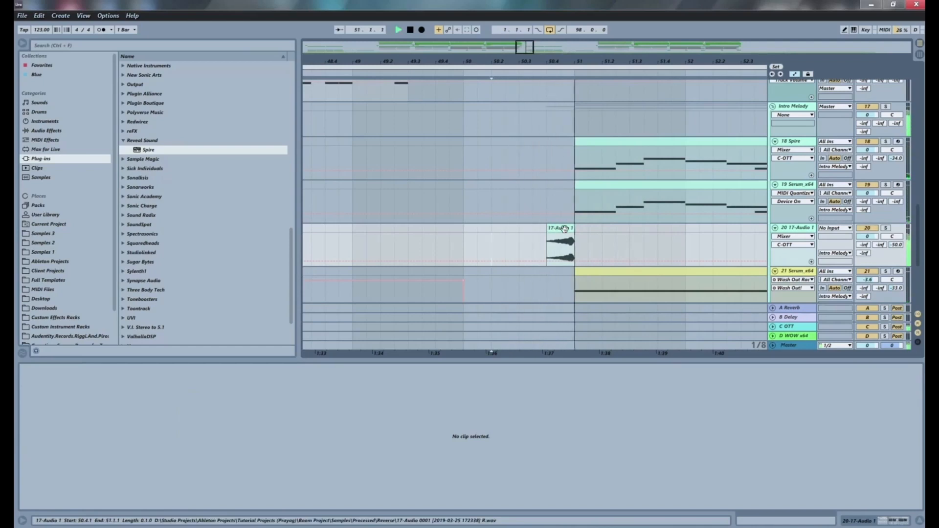
click(565, 229)
key(space)
key(Delete)
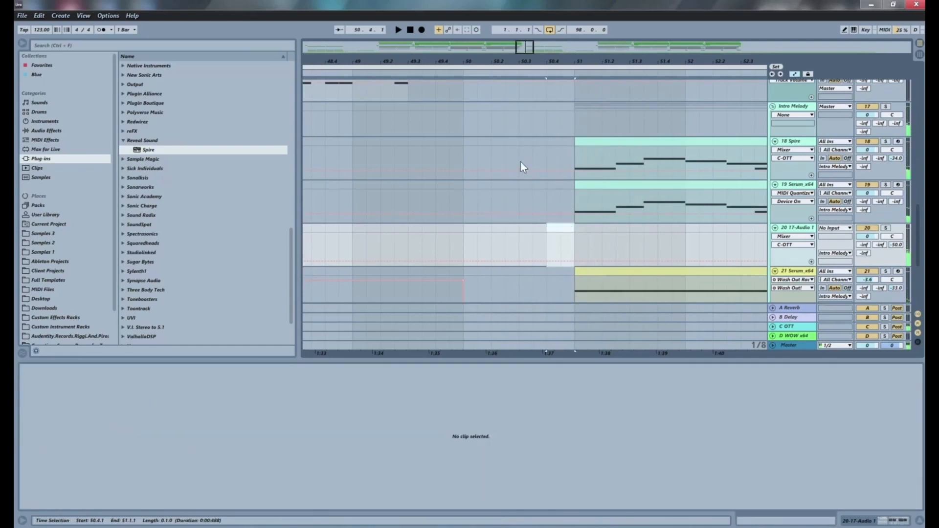
- Play the second section from 51.1.1, and the transition into it from 50.2.1
click(577, 152)
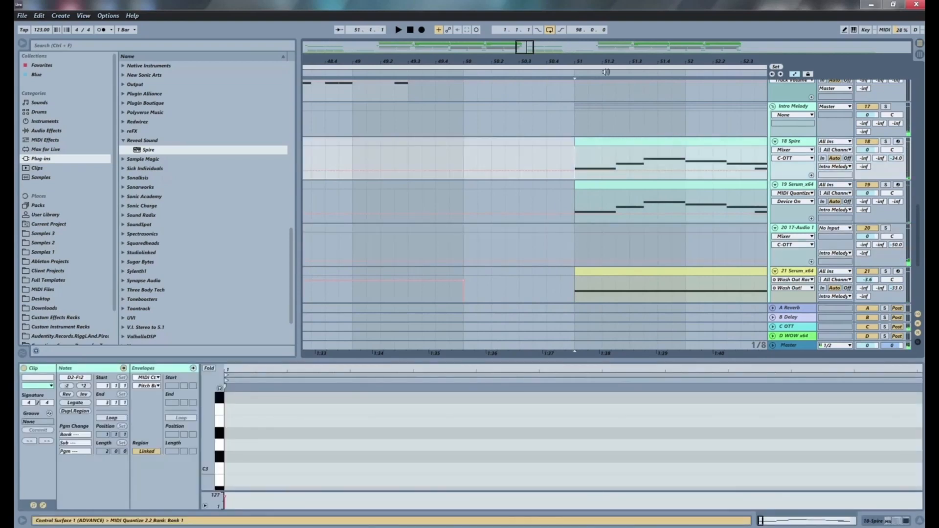
drag(575, 62, 575, 49)
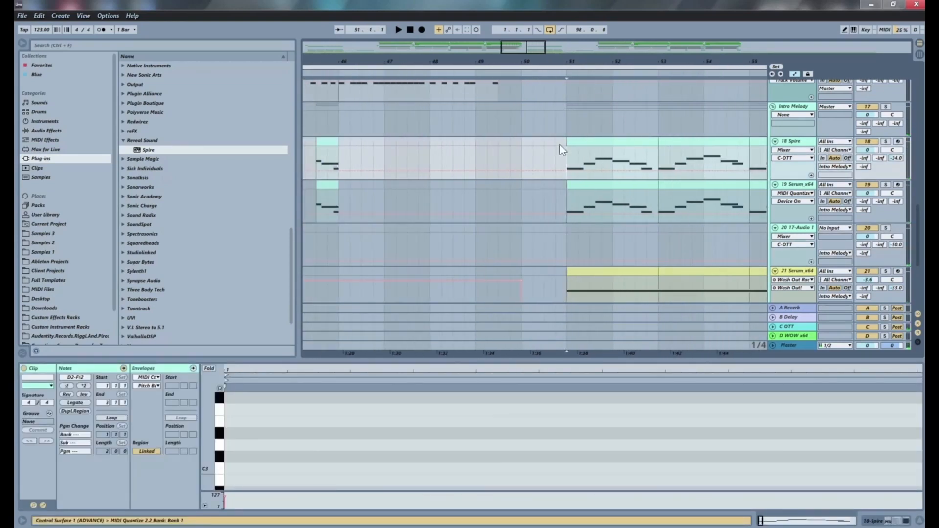
key(space)
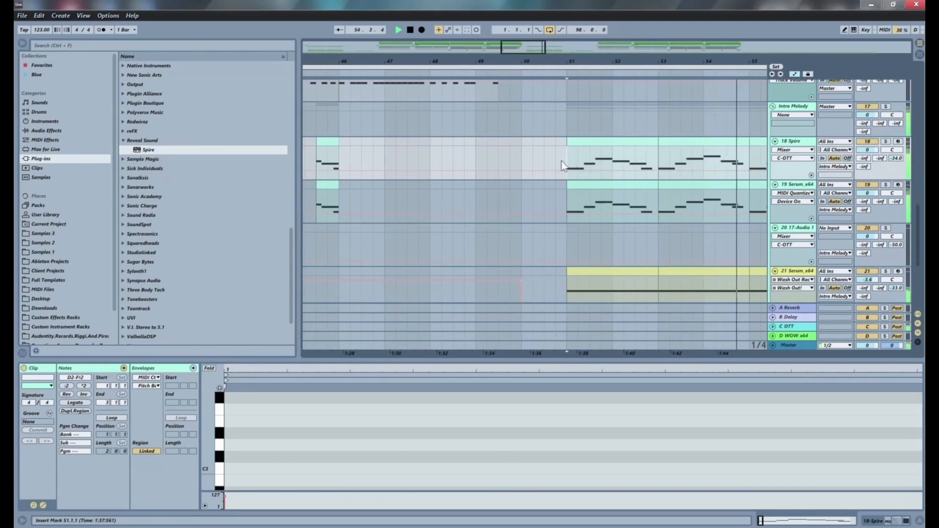
click(523, 158)
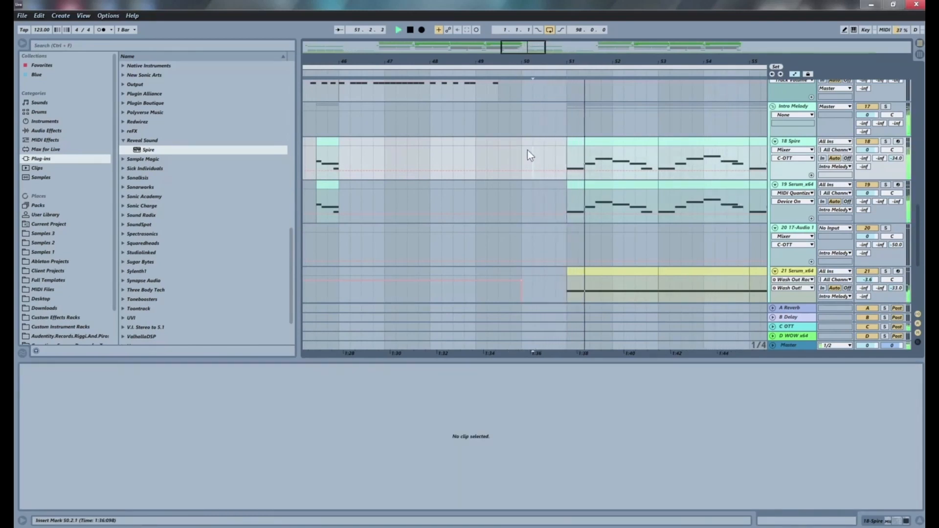
key(space)
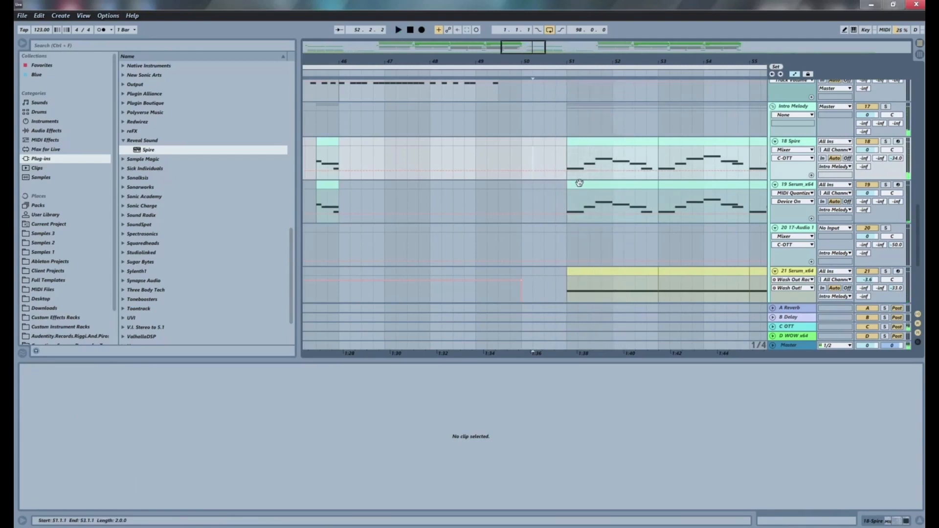
- Insert an audio track below 19 Serum_x64 and copy the first half bar of the bar 51 Spire and Serum clips to 49.1.1
click(521, 194)
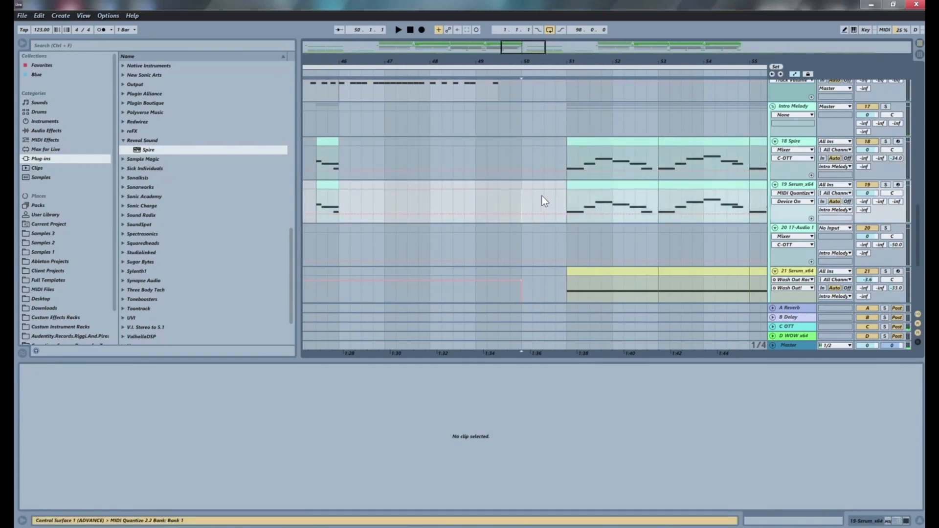
key(ctrl+t)
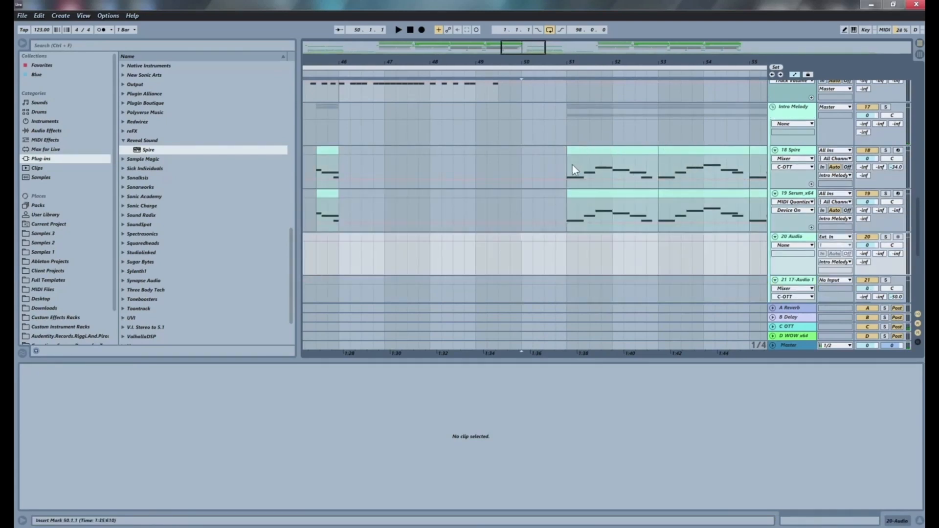
drag(568, 167, 590, 155)
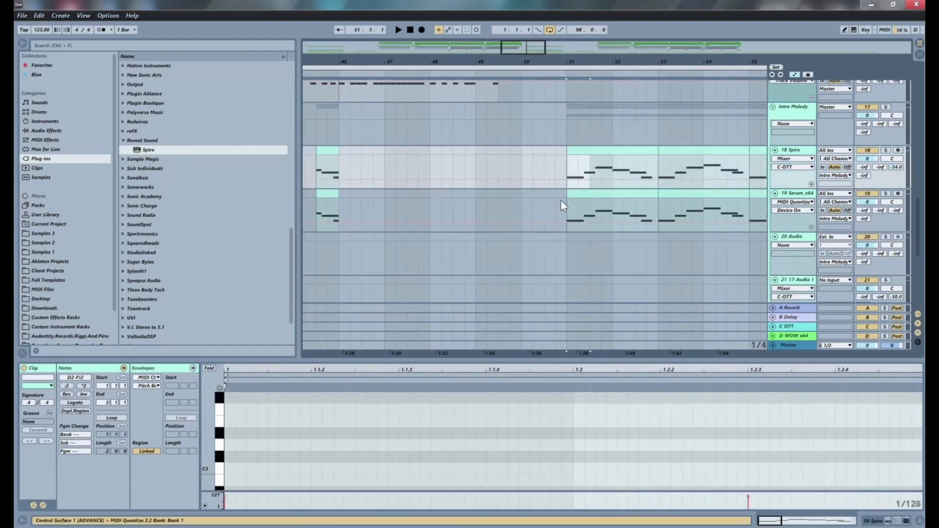
drag(589, 220, 484, 163)
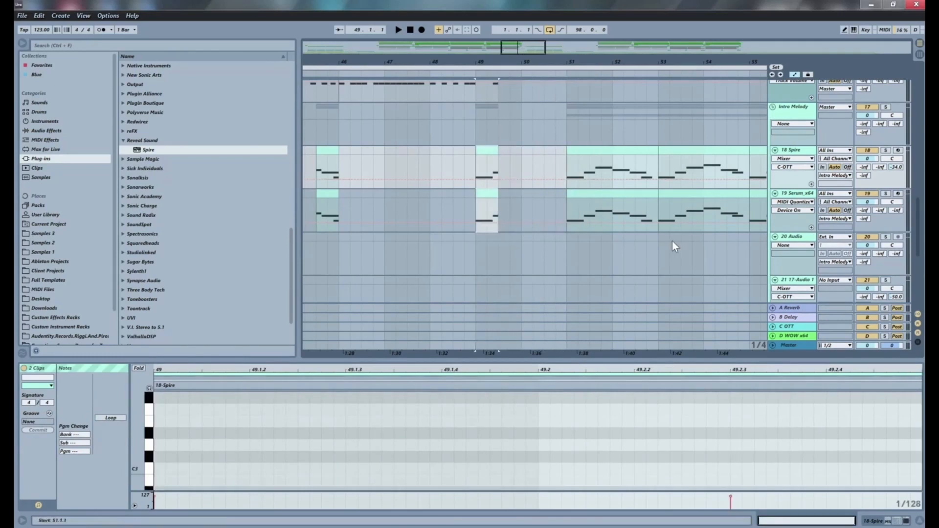
- Set the new 20 Audio track's input to Intro Melody and arm it for recording
click(478, 258)
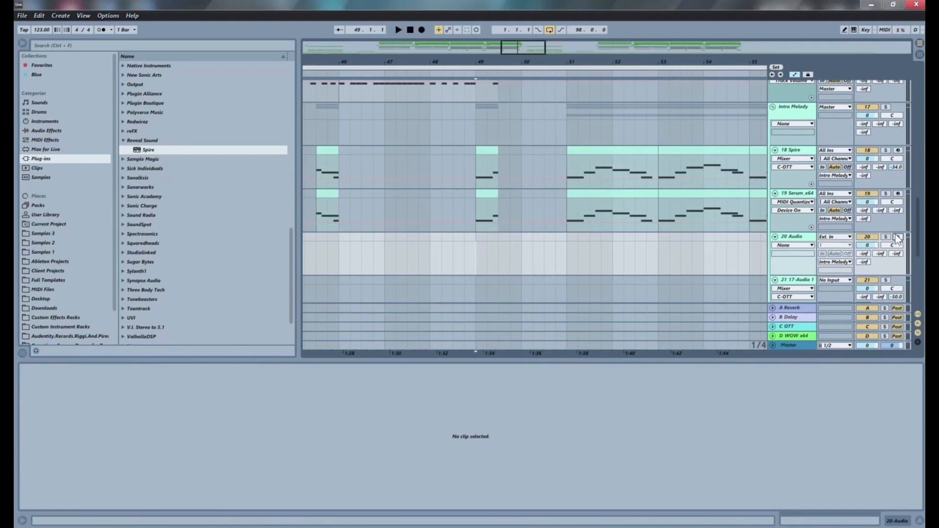
click(835, 238)
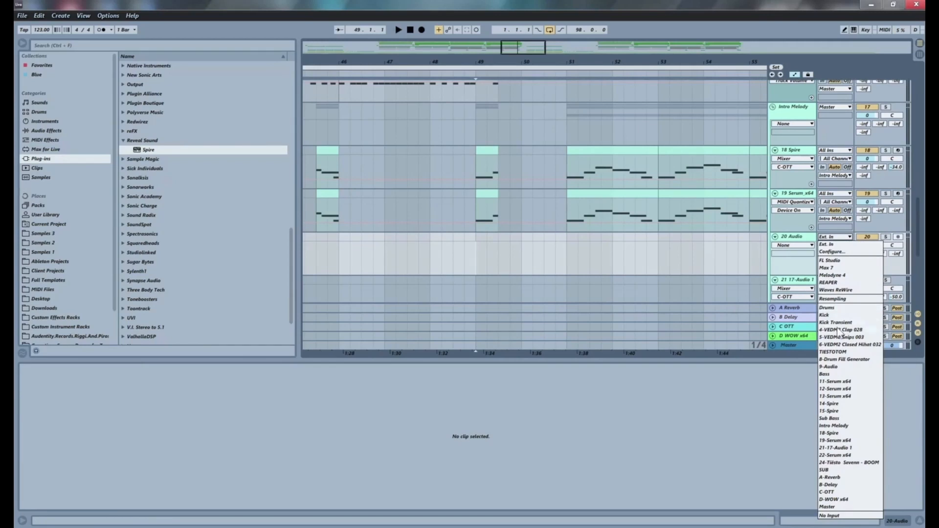
click(843, 426)
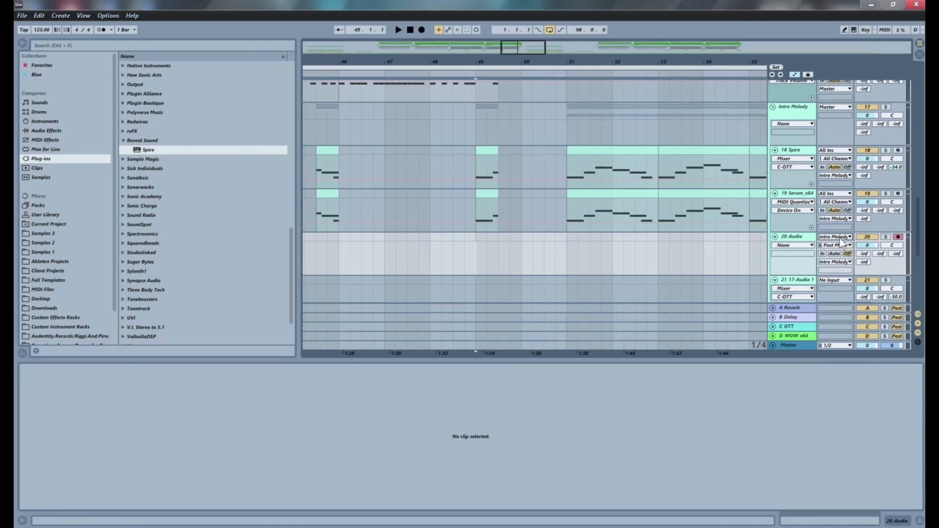
click(799, 113)
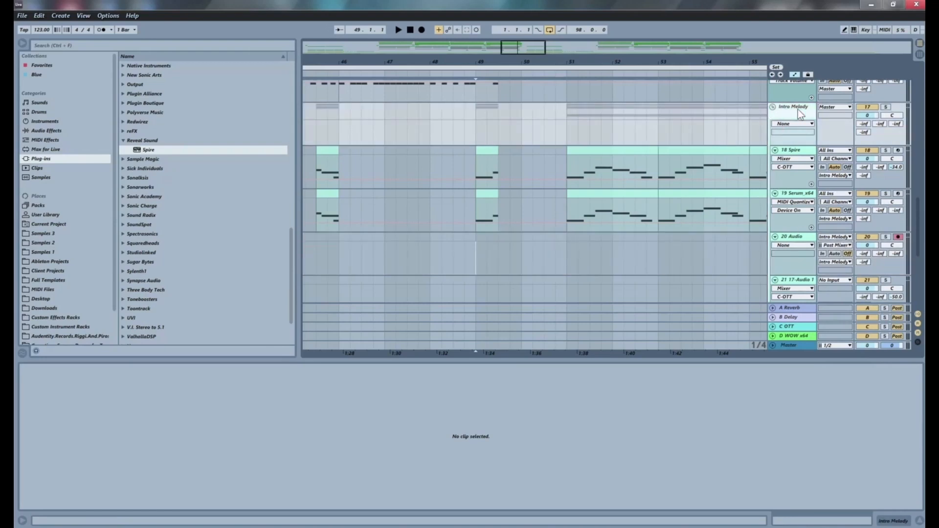
click(800, 154)
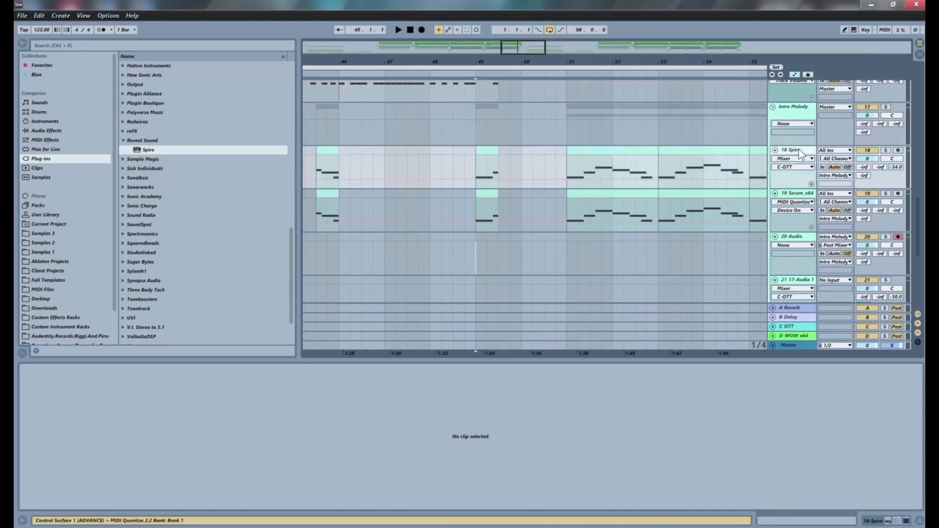
click(796, 197)
click(801, 117)
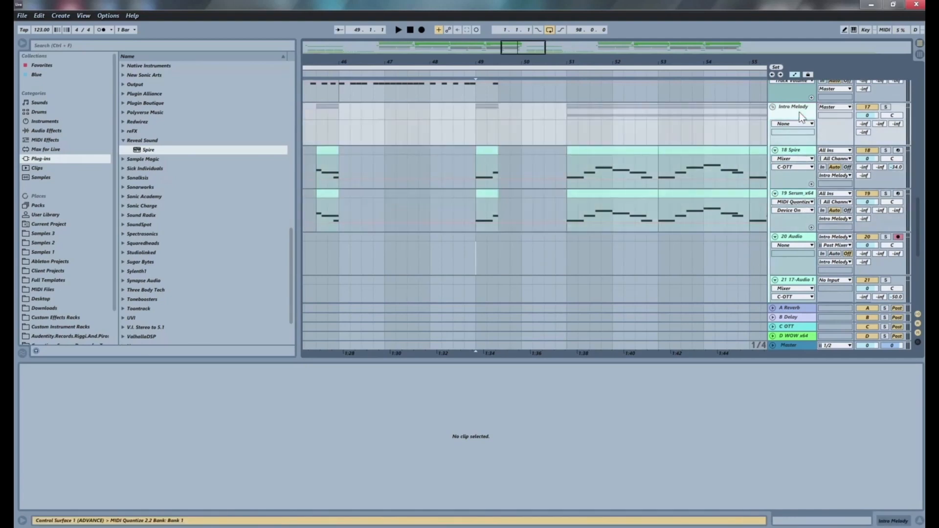
click(479, 264)
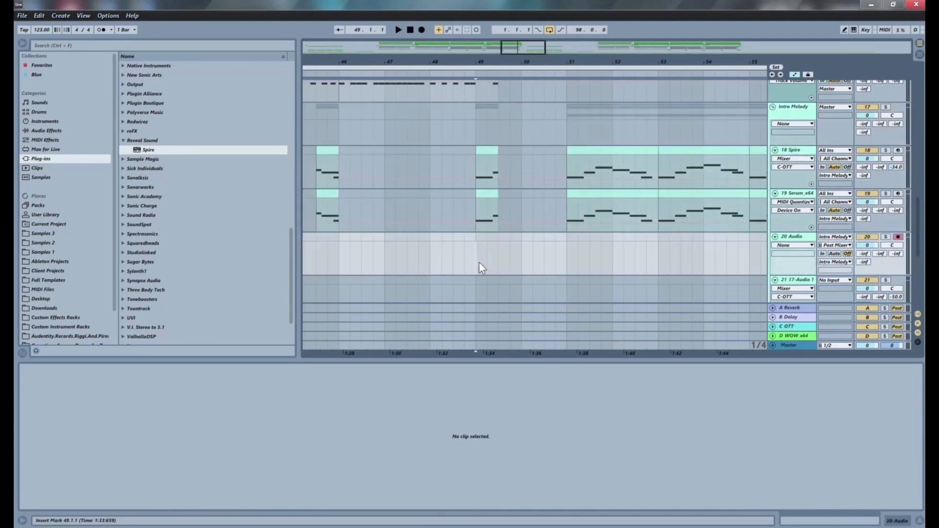
click(421, 31)
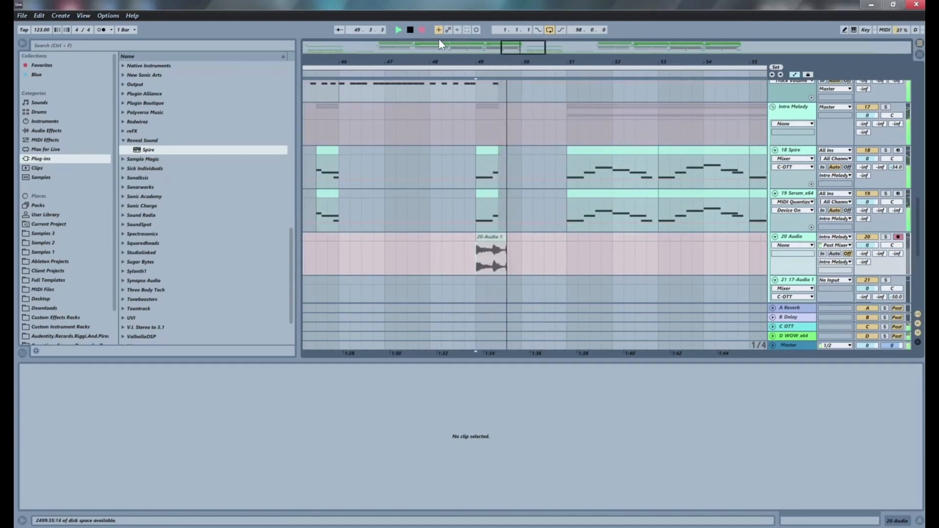
key(space)
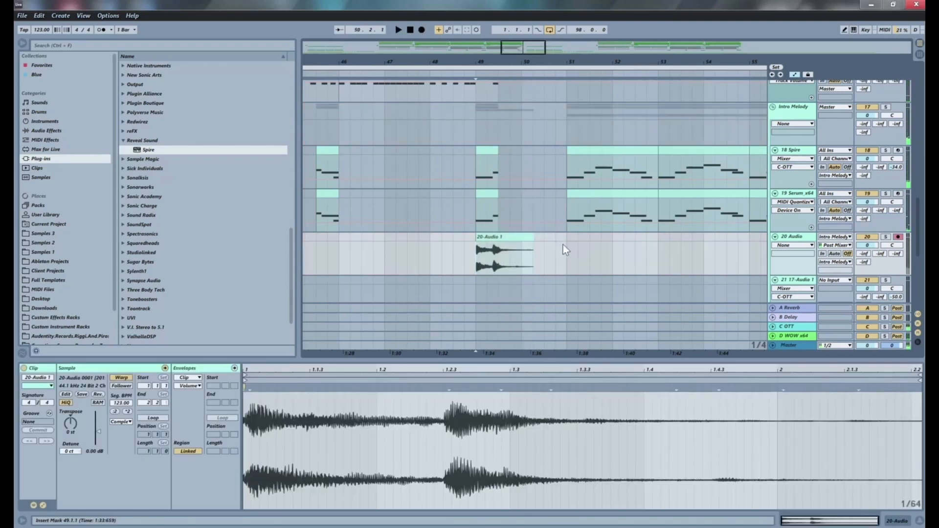
click(523, 234)
key(Delete)
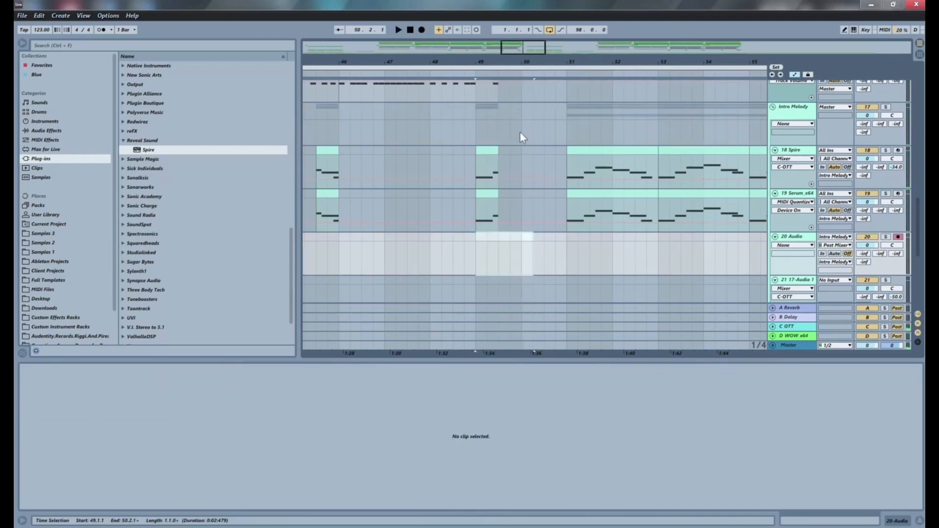
- In the Spire clip at bar 49, delete the E2 note and extend the D2 note to the clip's end
drag(494, 61, 496, 141)
click(494, 153)
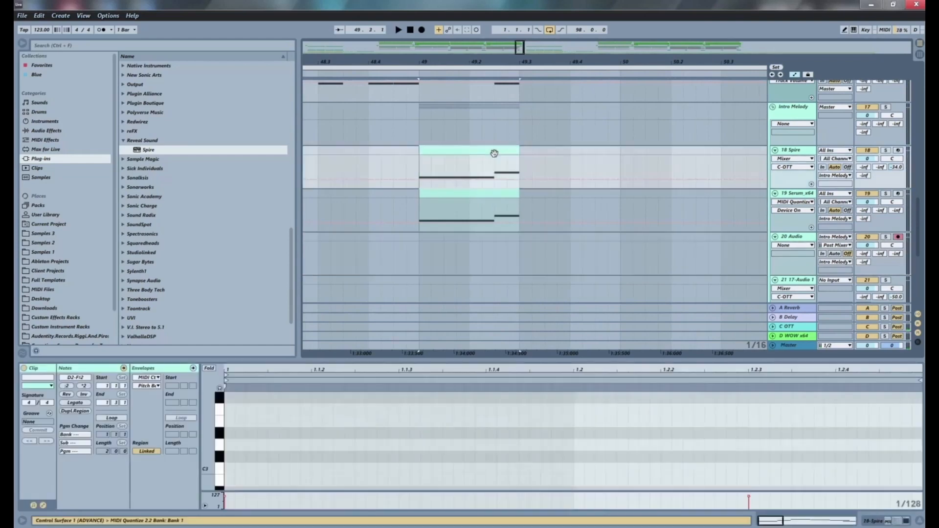
key(Down)
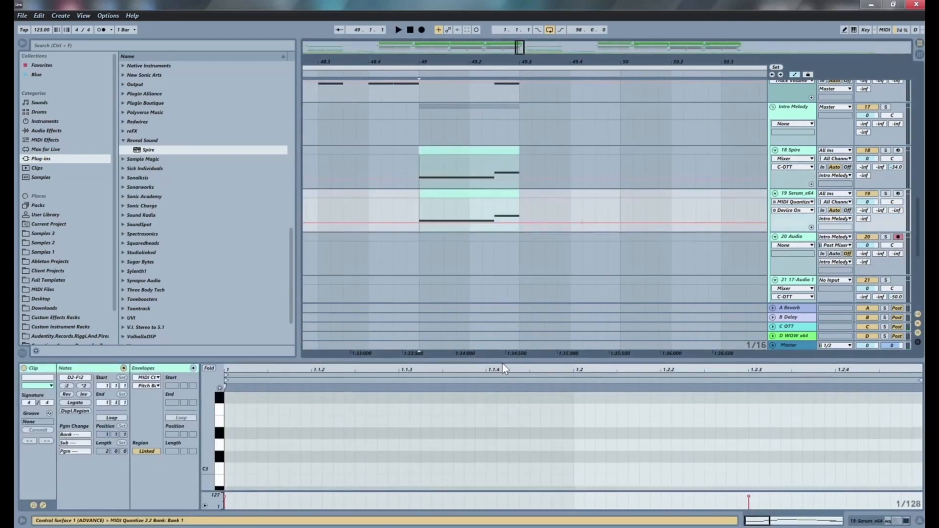
drag(503, 361, 504, 183)
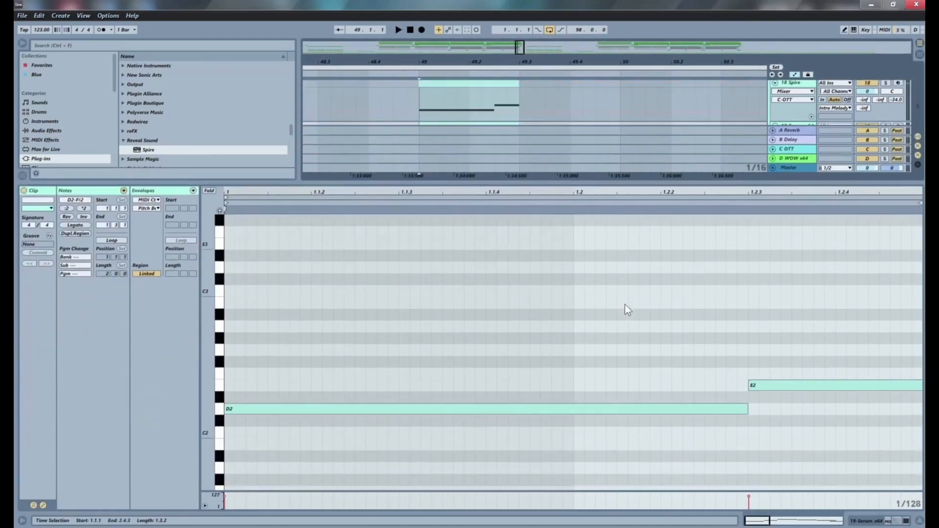
double_click(776, 386)
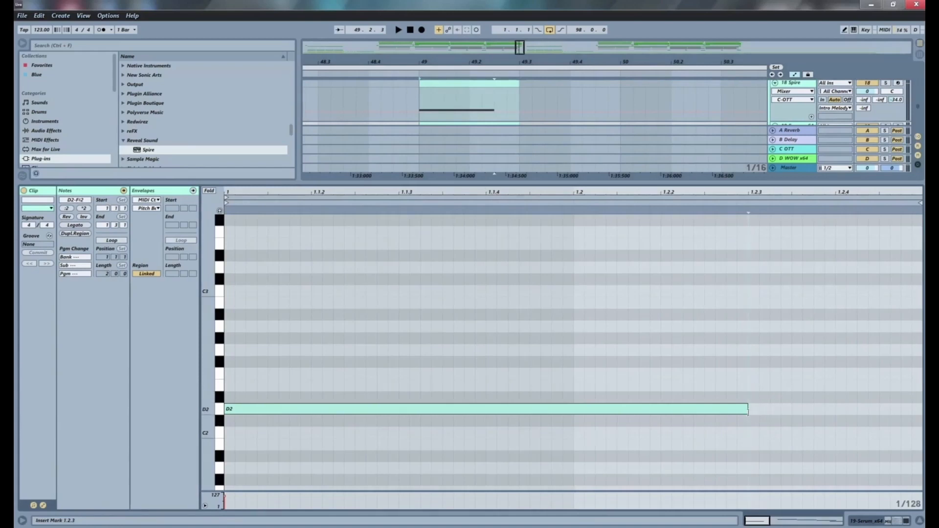
drag(748, 409, 918, 422)
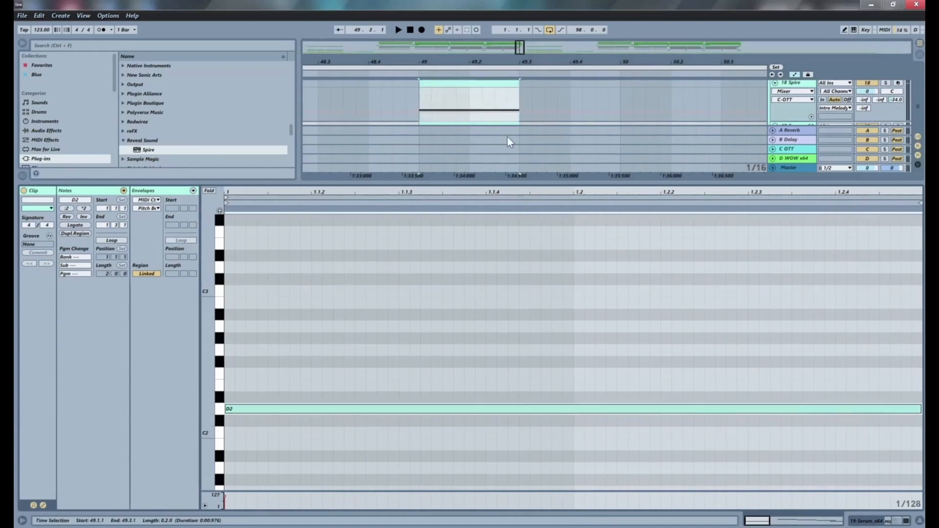
- In the Serum clip at bar 49, delete the E2 note and extend the D2 note to the clip's end
click(521, 117)
key(ctrl+z)
key(ctrl+z)
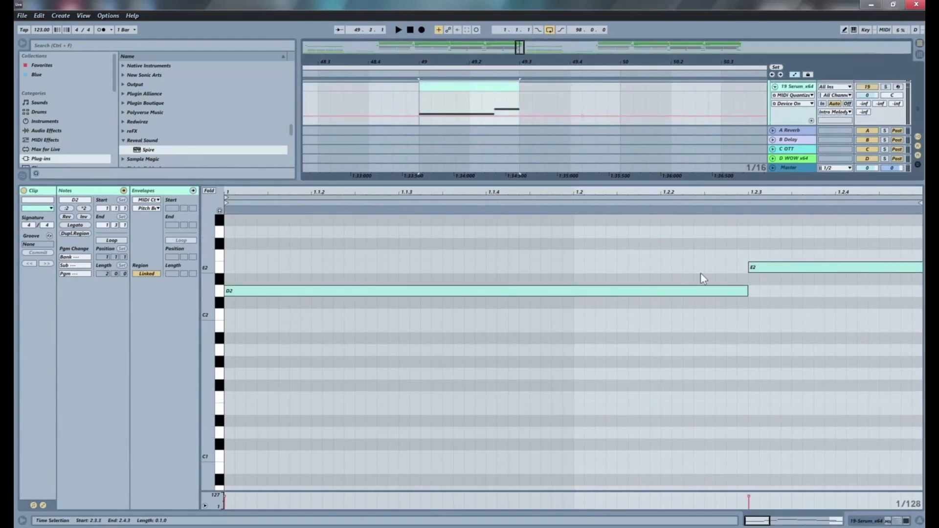
double_click(779, 270)
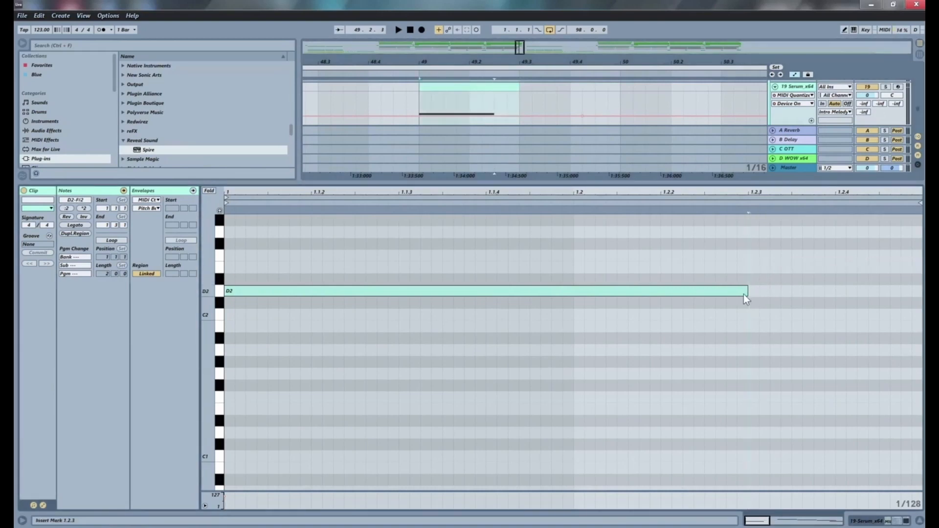
drag(744, 291, 921, 293)
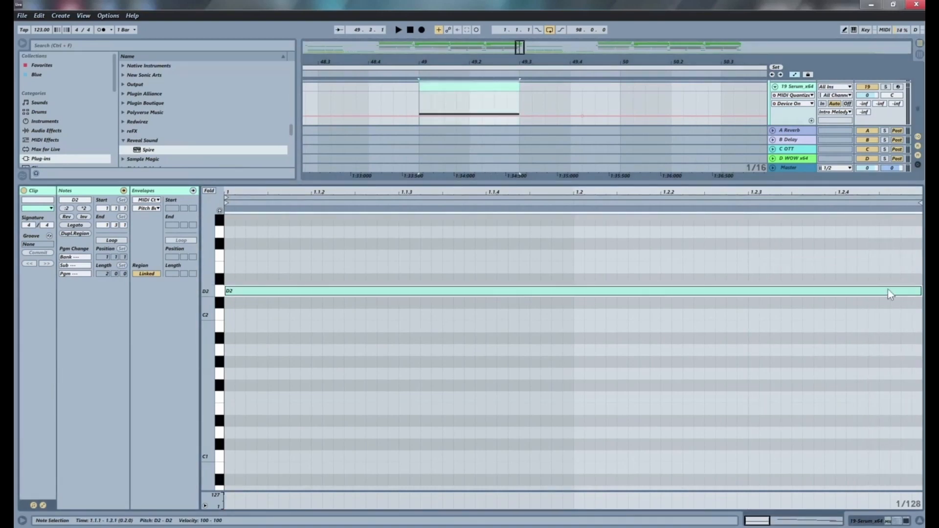
drag(496, 183, 494, 360)
- Play back the edited Spire and Serum clips from bar 49
key(space)
scroll(453, 163, up, 4)
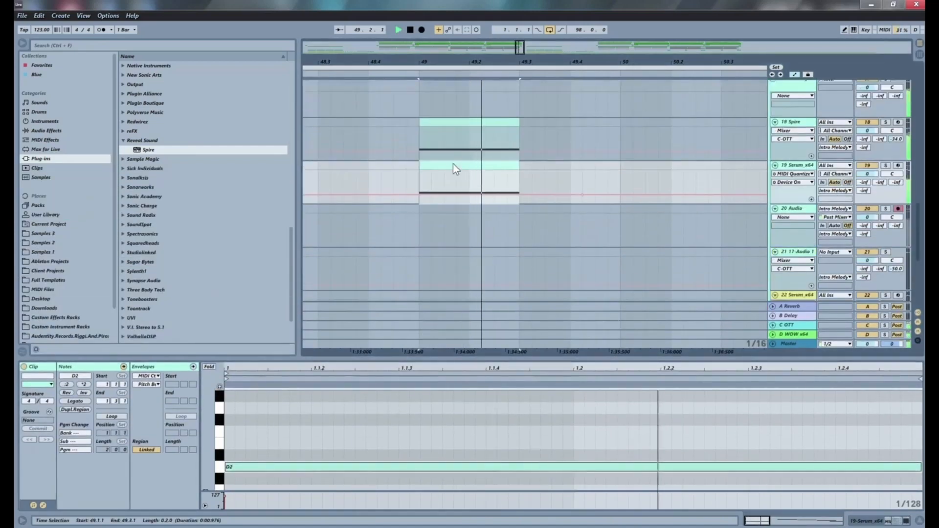
key(space)
scroll(880, 106, up, 1)
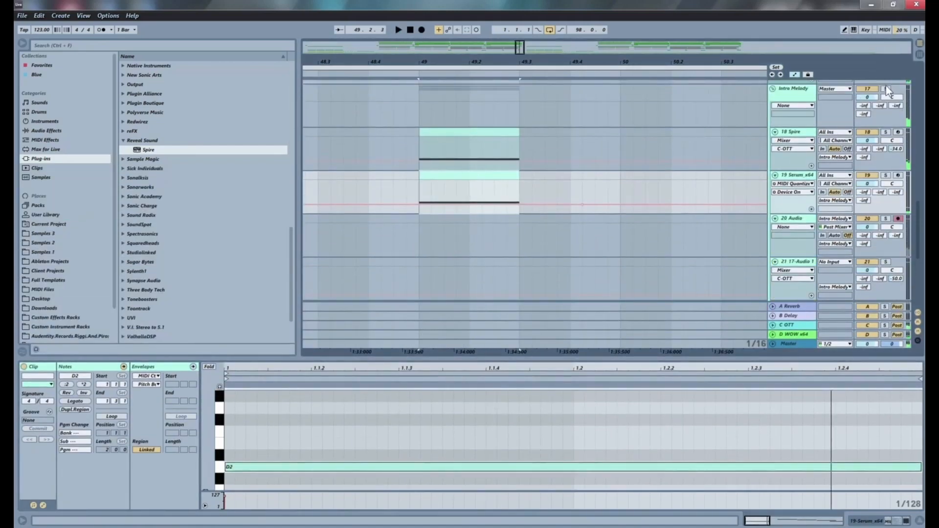
- Solo the Intro Melody group and record its output onto the 20 Audio track from bar 49 to just past bar 51
click(886, 89)
key(space)
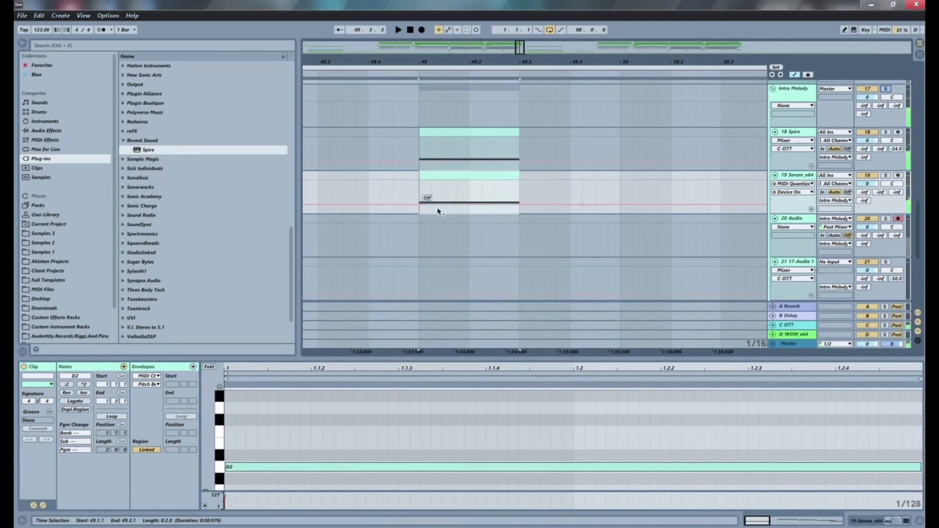
click(420, 250)
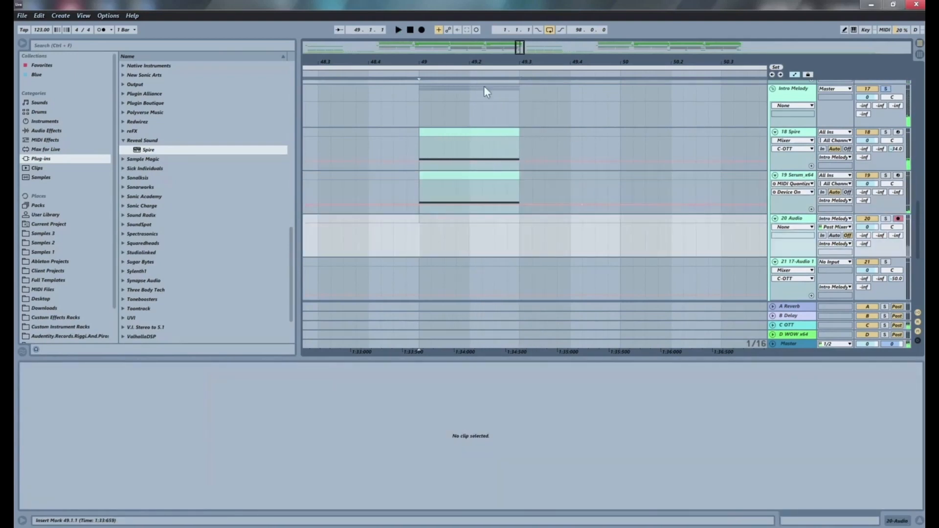
click(420, 29)
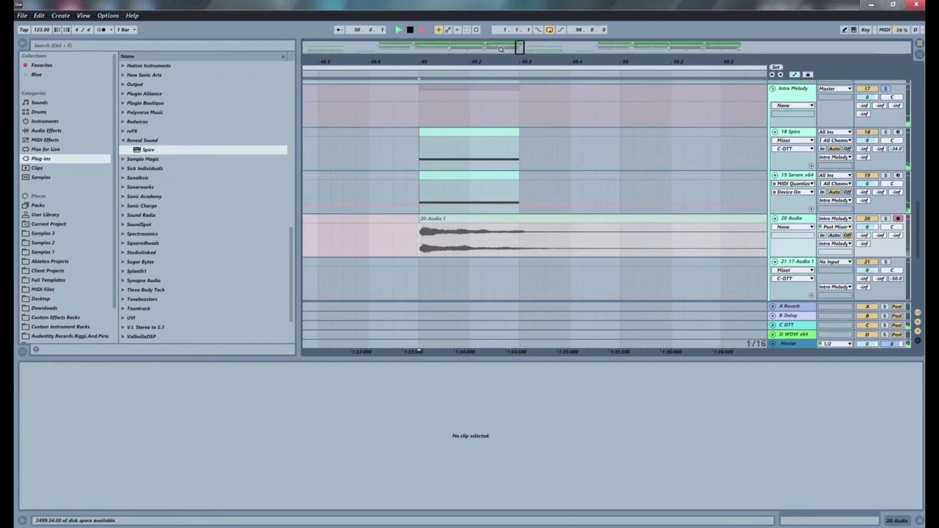
key(space)
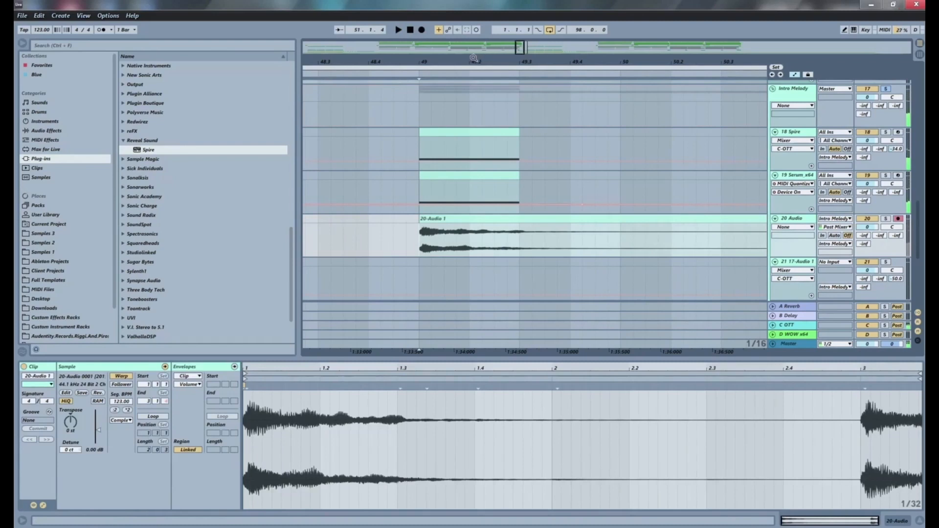
- Trim the end of the recorded audio clip back to 50.4.1 and reverse the clip
drag(474, 57, 472, 39)
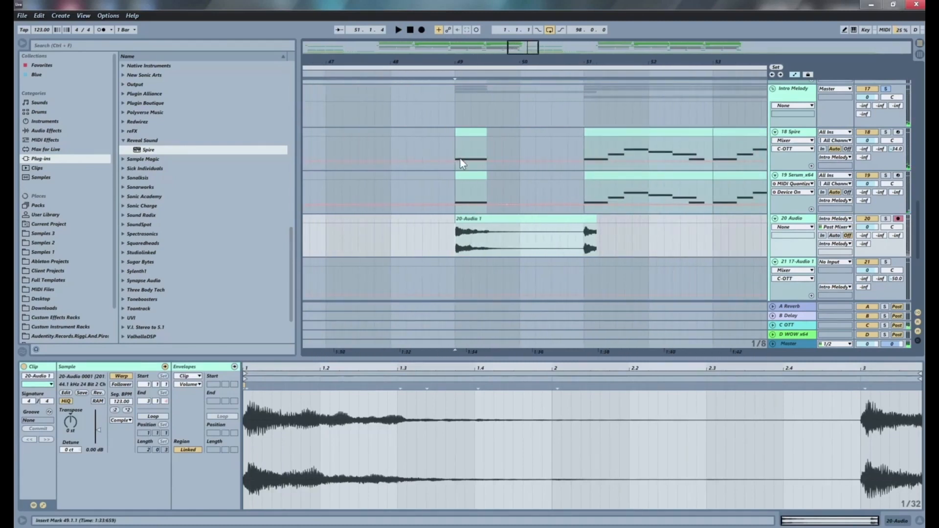
drag(590, 219, 568, 223)
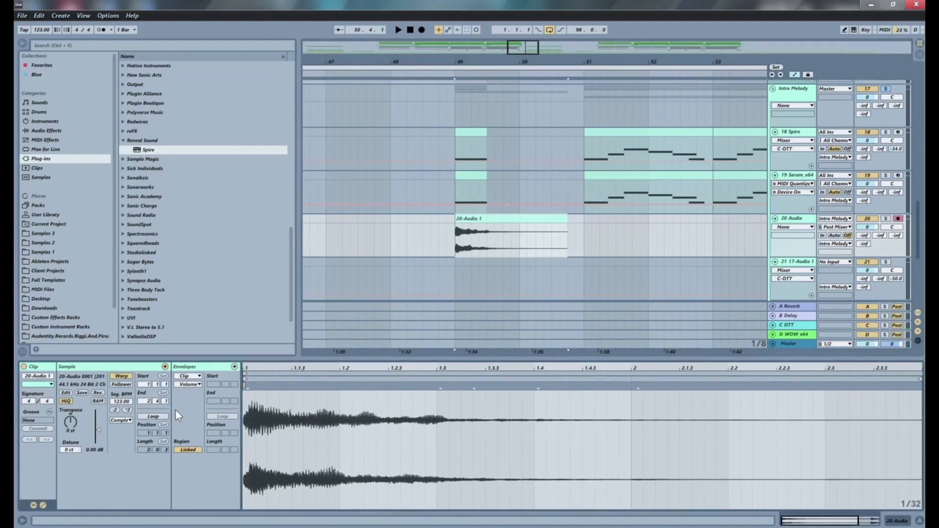
click(101, 393)
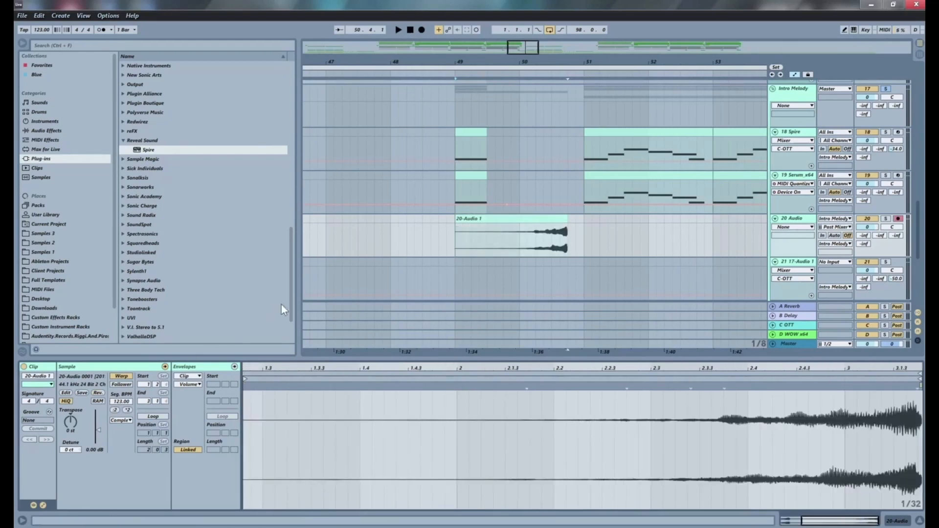
- Delete the single-note Spire and Serum clips at bar 49
click(466, 130)
key(Delete)
click(474, 176)
key(Delete)
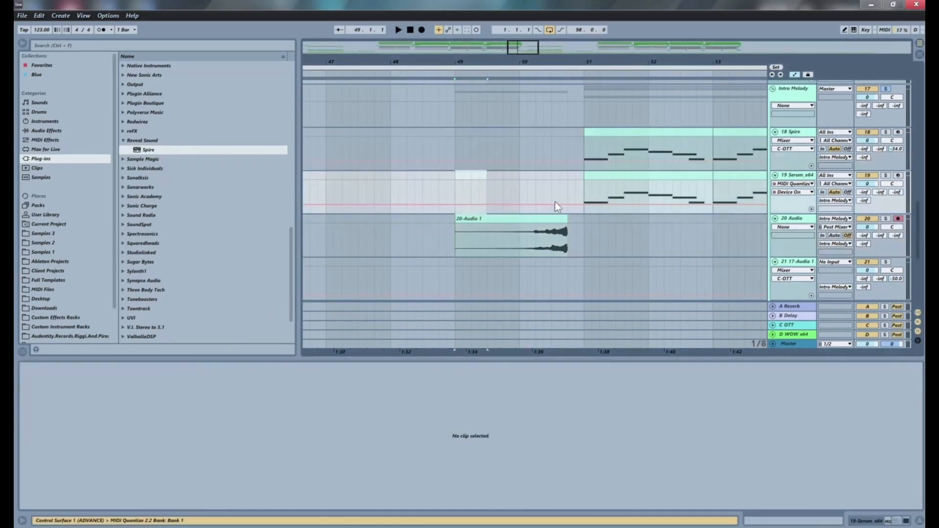
- Move the reversed clip to end at bar 51 and audition it from bar 49 with the 20 Audio track disarmed
drag(548, 221, 564, 224)
click(453, 238)
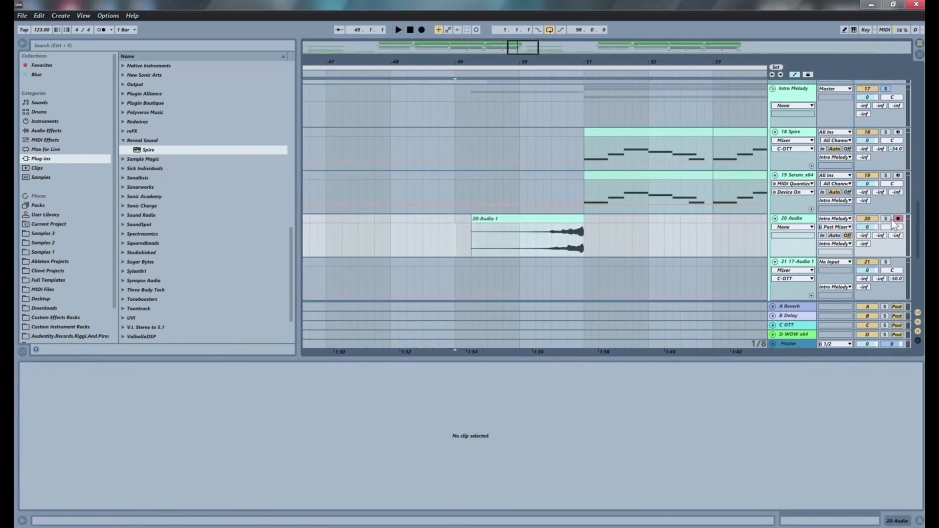
key(space)
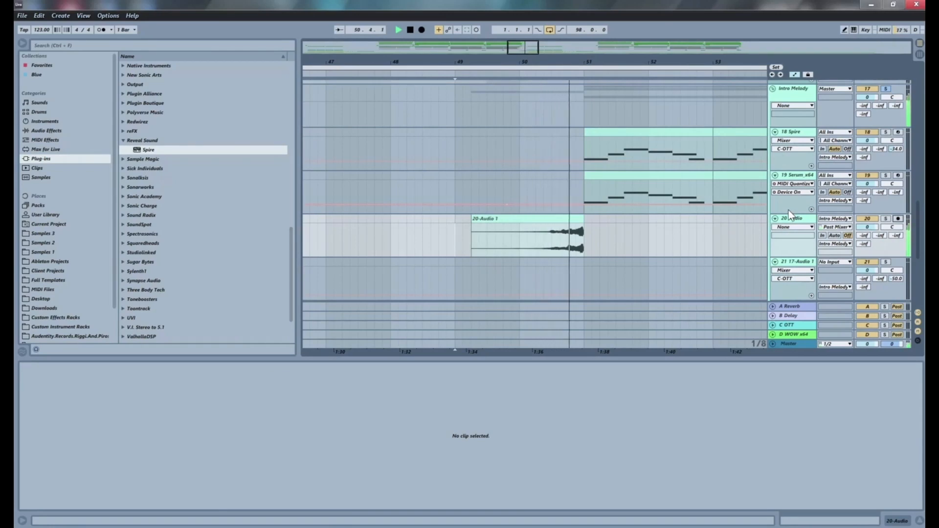
key(space)
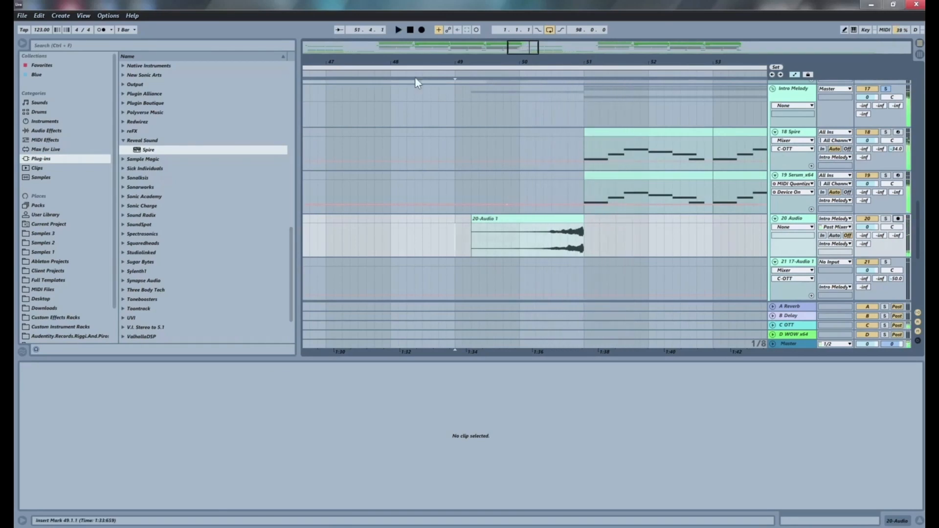
- Unsolo the Intro Melody group and play the full arrangement from bar 48 through the second intro melody section
drag(413, 62, 429, 39)
scroll(515, 145, up, 4)
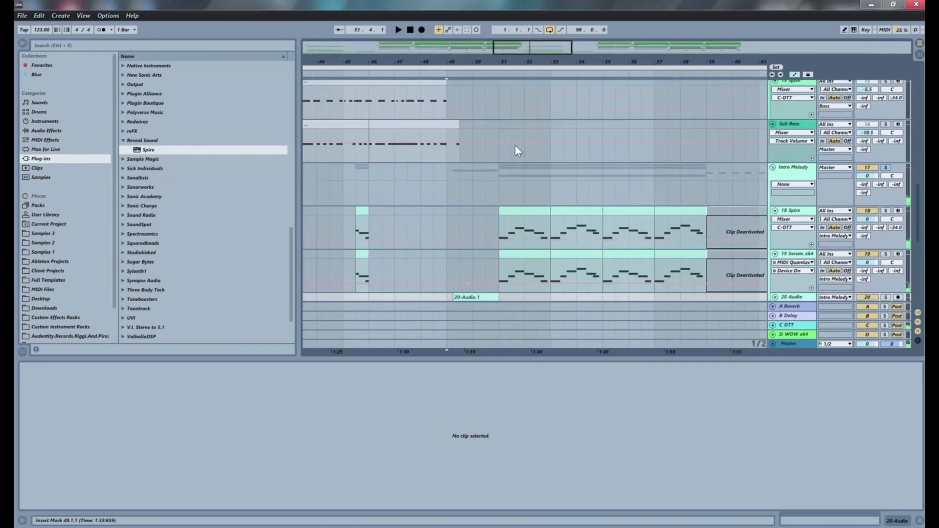
scroll(476, 186, down, 2)
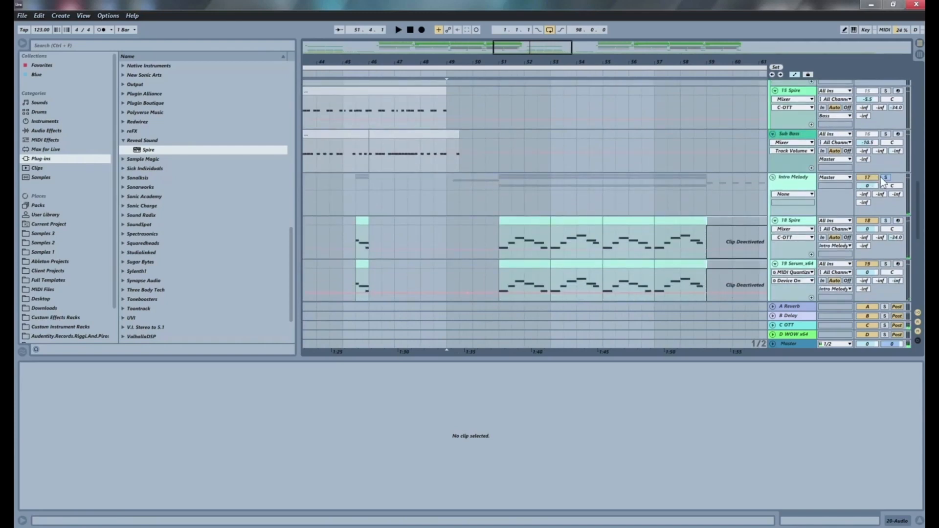
click(427, 213)
key(space)
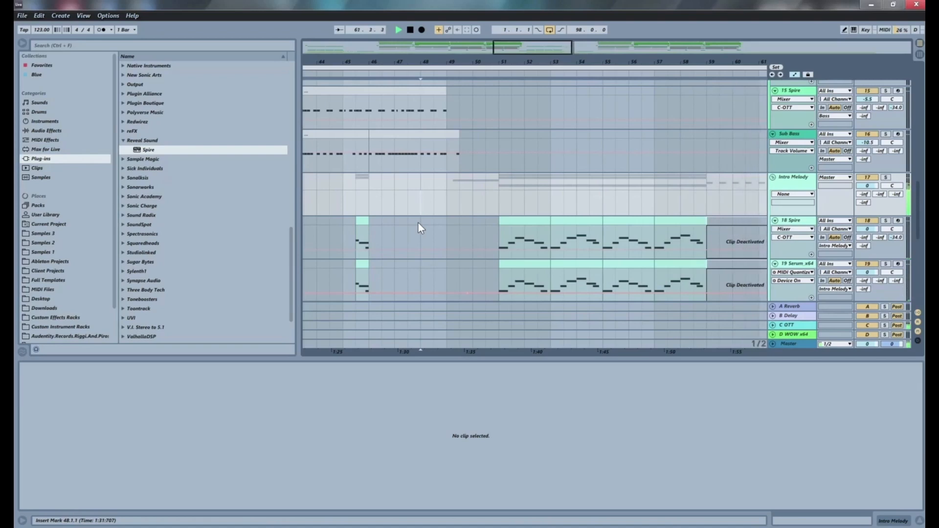
key(space)
key(space)
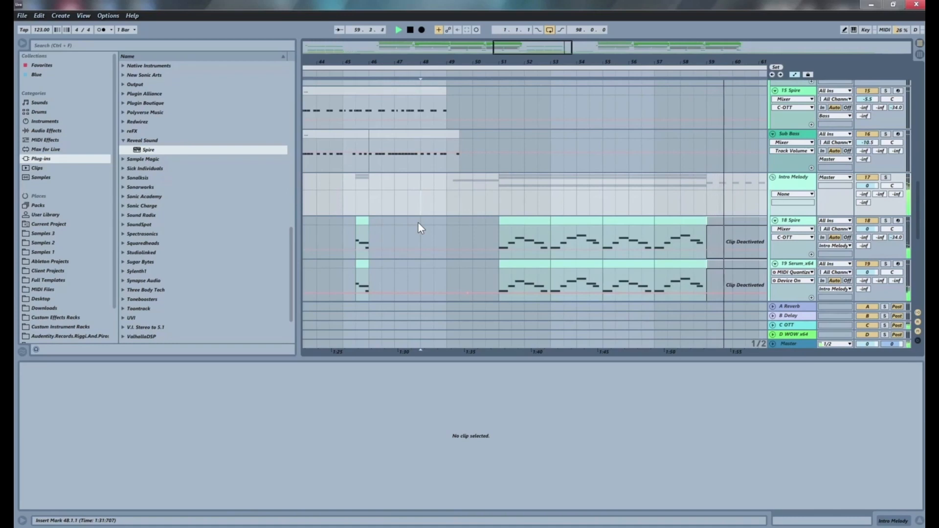
key(space)
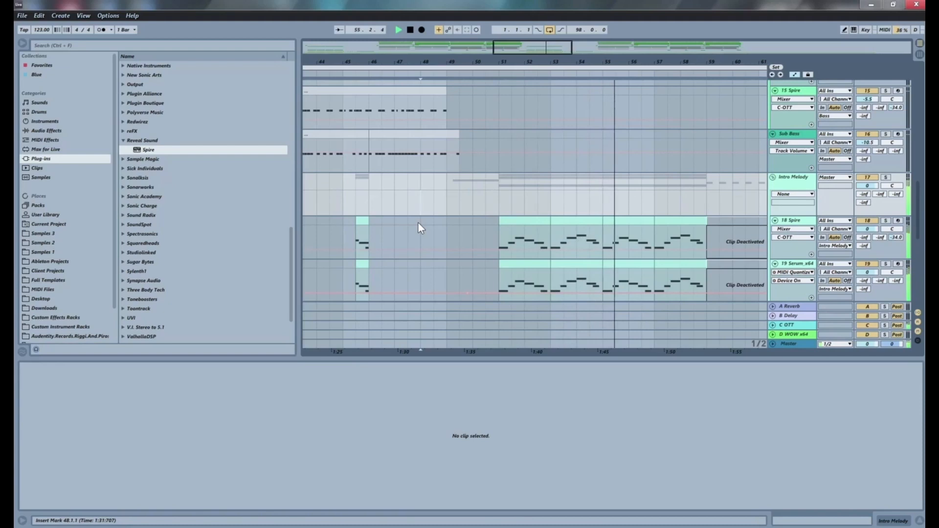
key(space)
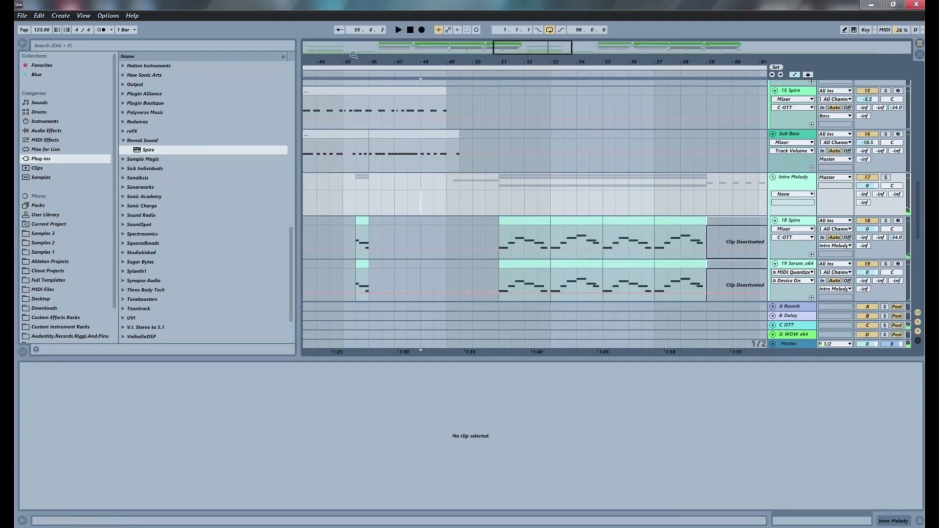
drag(353, 55, 605, 55)
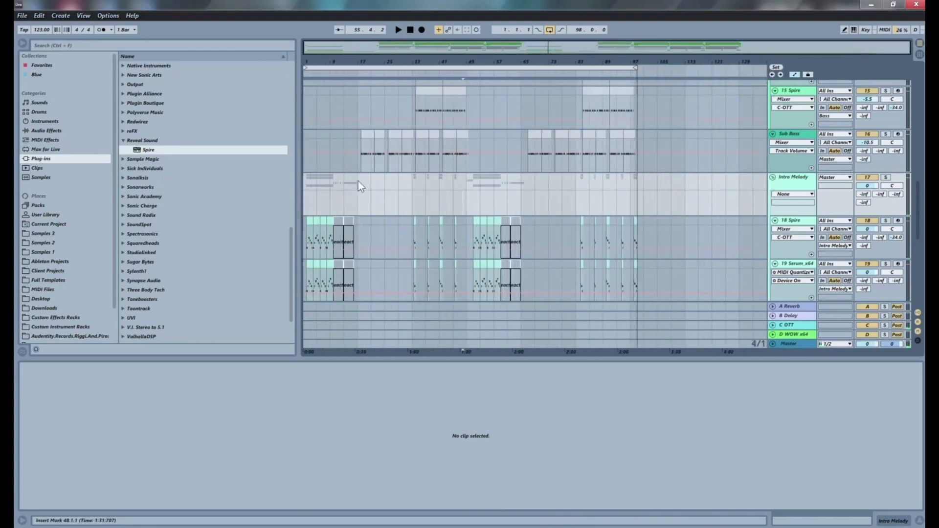
scroll(494, 216, down, 3)
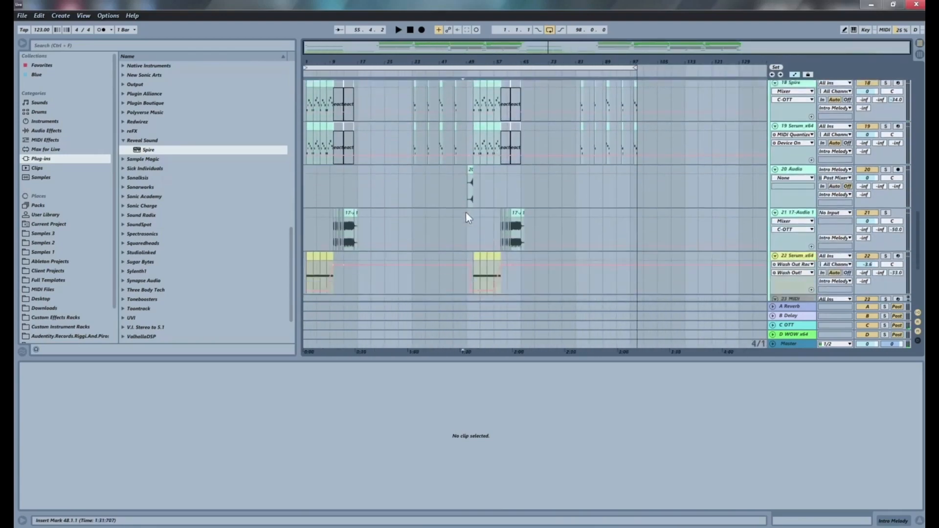
scroll(464, 206, up, 4)
scroll(474, 209, down, 6)
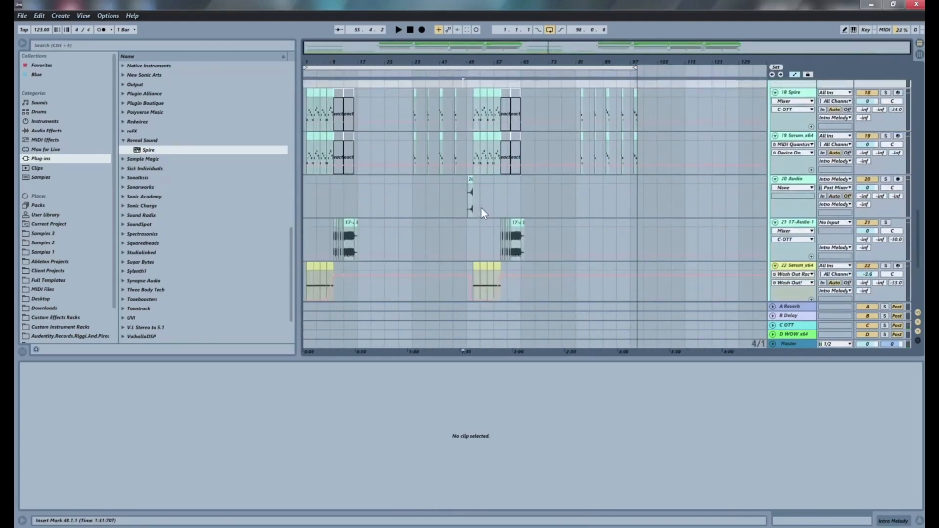
scroll(480, 206, up, 2)
drag(476, 62, 487, 65)
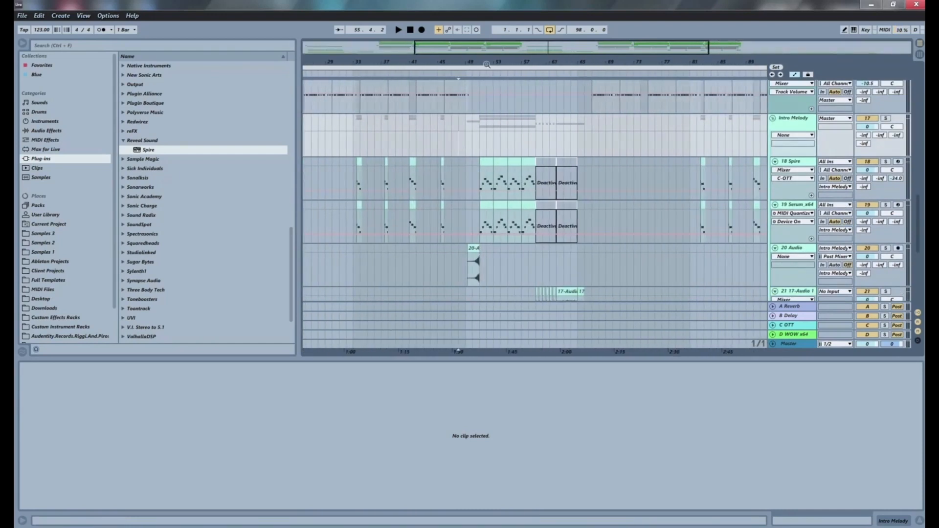
- Add a MIDI track below 19 Serum_x64 and copy the melody clips from bars 51 to 59 onto it
click(479, 218)
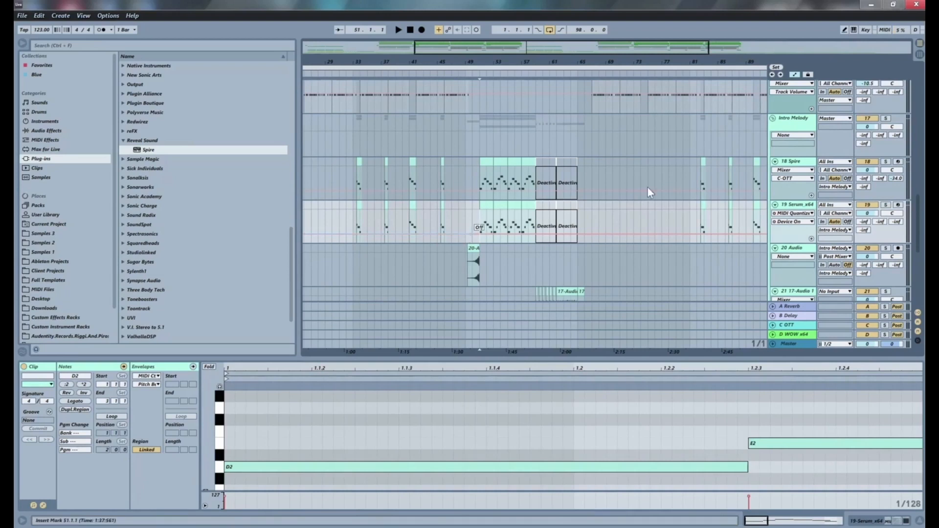
key(ctrl+shift+t)
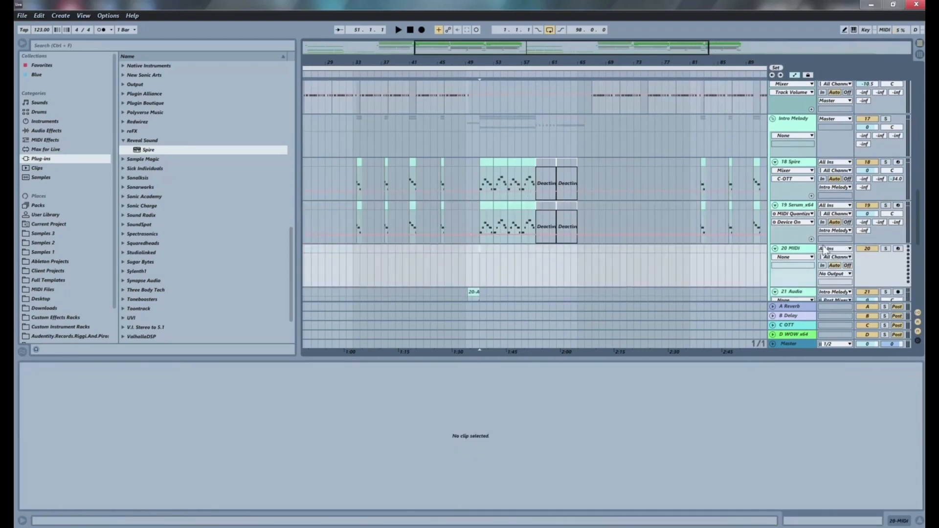
drag(470, 211, 491, 252)
click(489, 203)
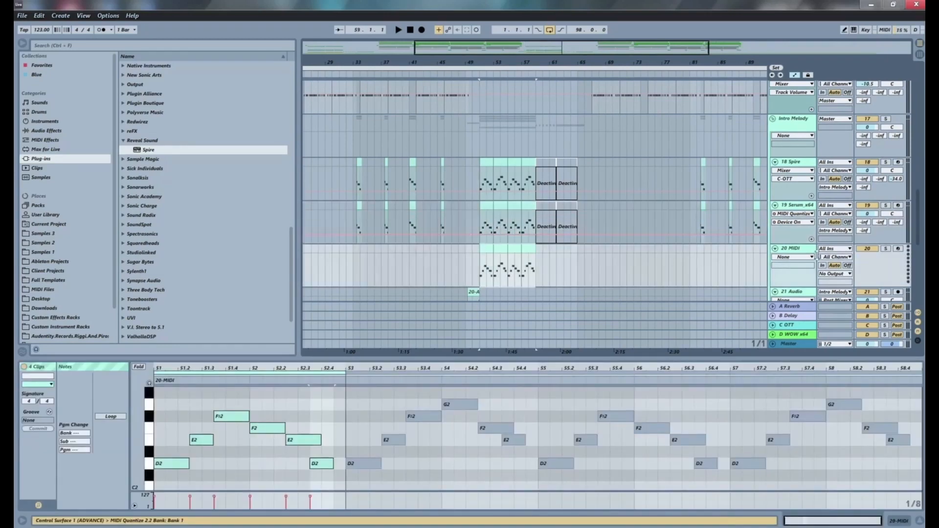
- Load the Reveal Sound Spire synth onto the new MIDI track
click(124, 142)
scroll(256, 221, down, 3)
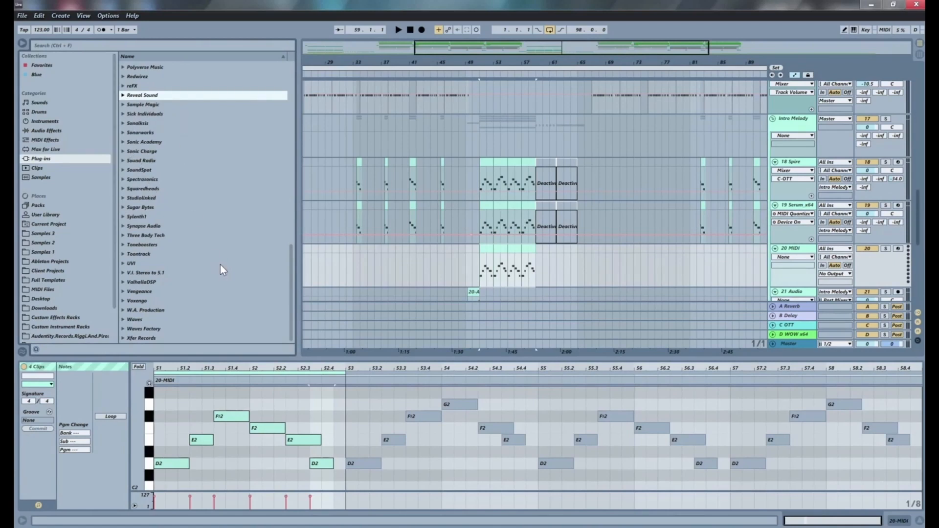
scroll(233, 264, up, 8)
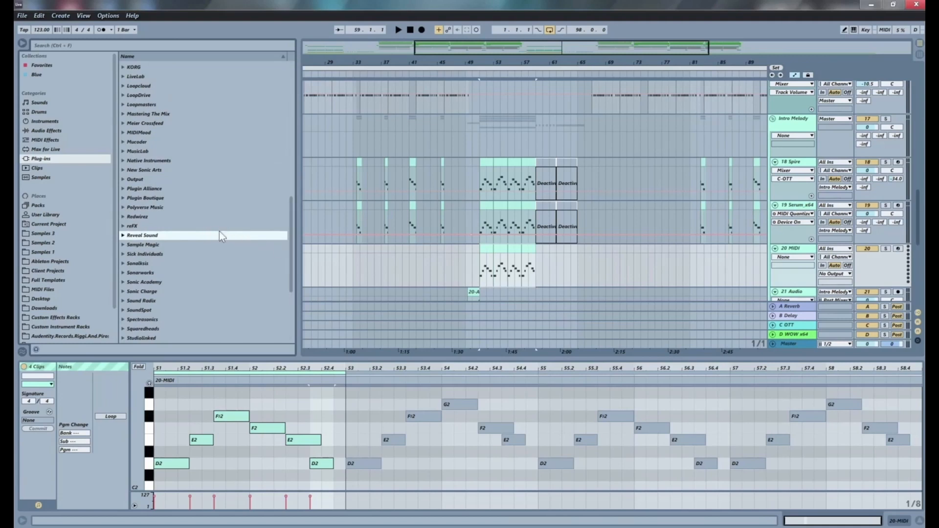
click(125, 236)
click(142, 248)
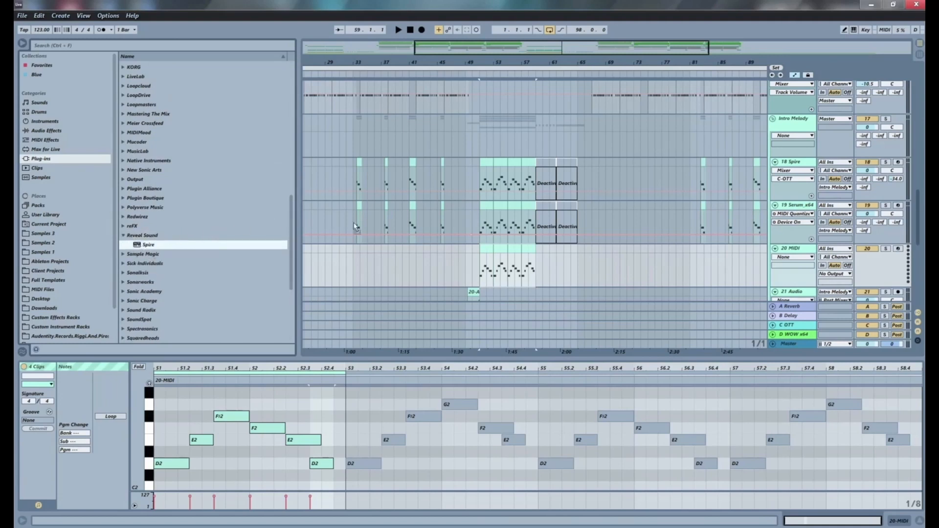
drag(498, 265, 497, 267)
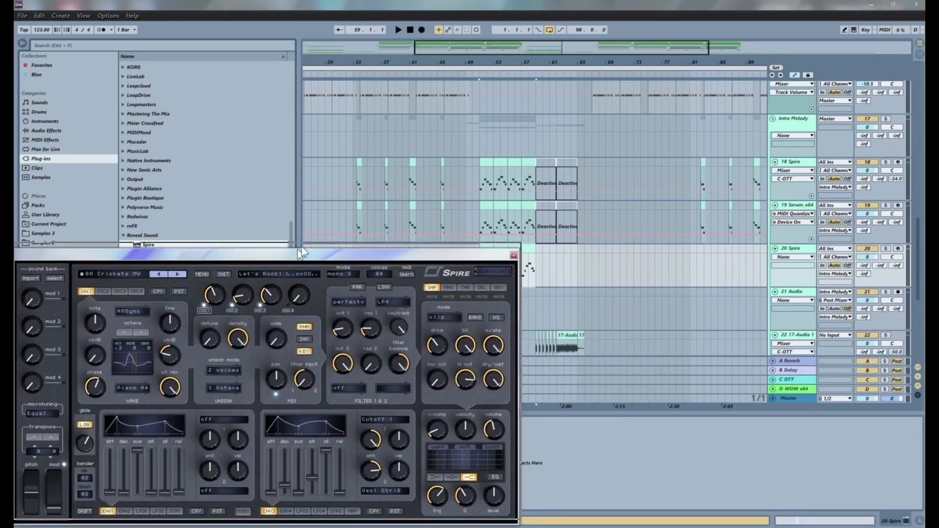
- Load the LD Chorus Lead preset in the new Spire and audition it with the melody
drag(184, 258, 266, 231)
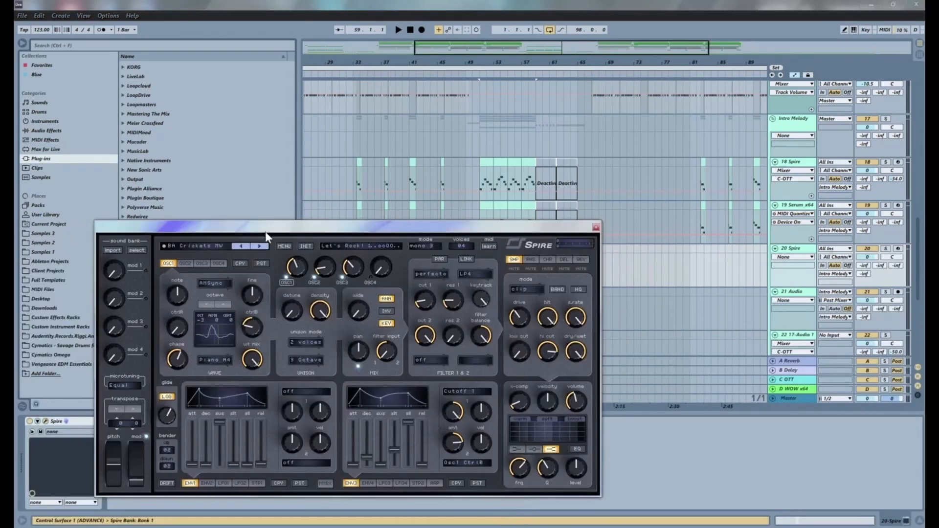
click(186, 246)
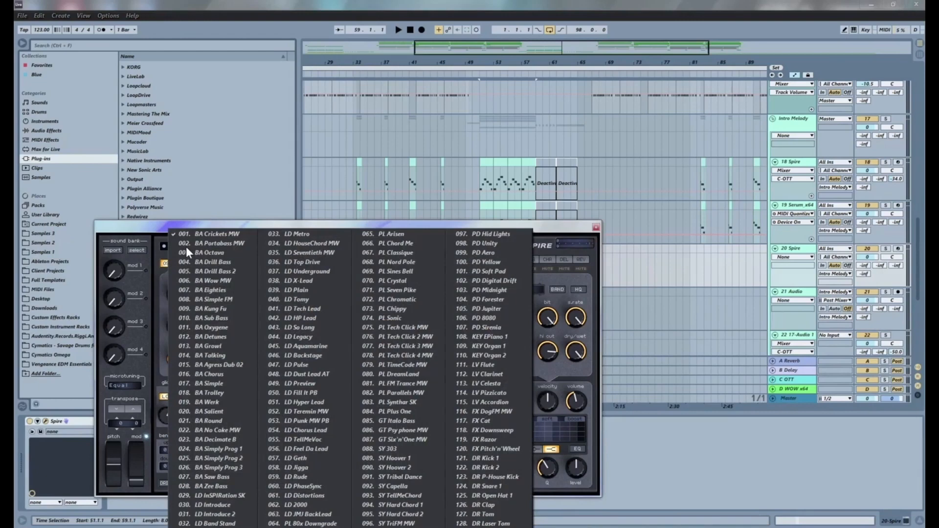
click(325, 430)
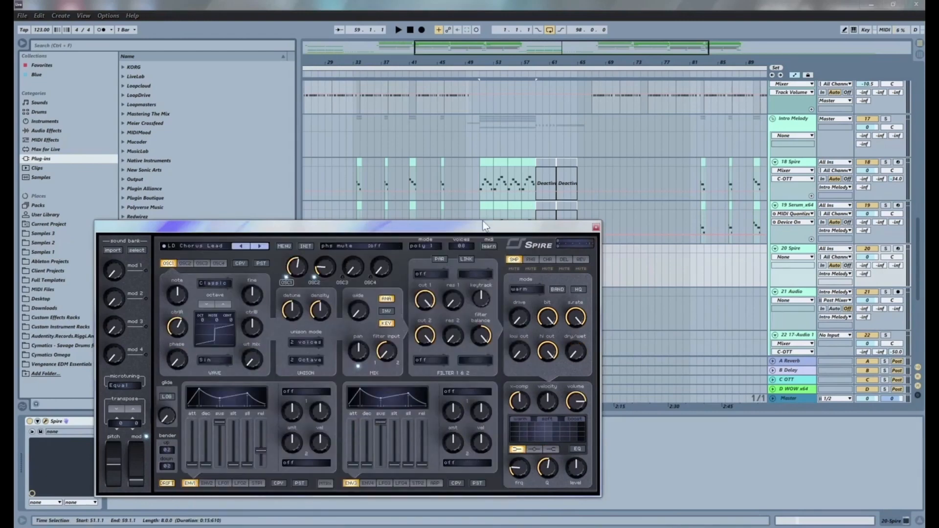
drag(423, 230, 295, 192)
key(space)
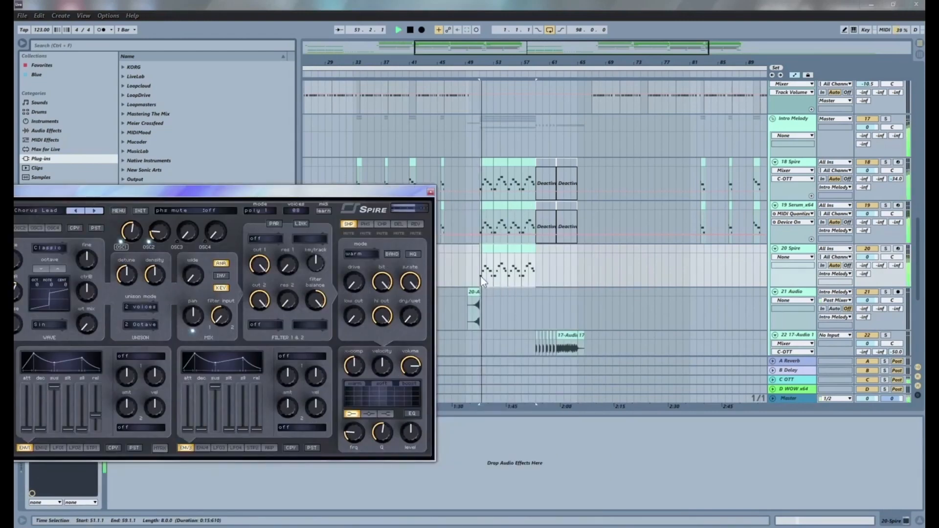
key(space)
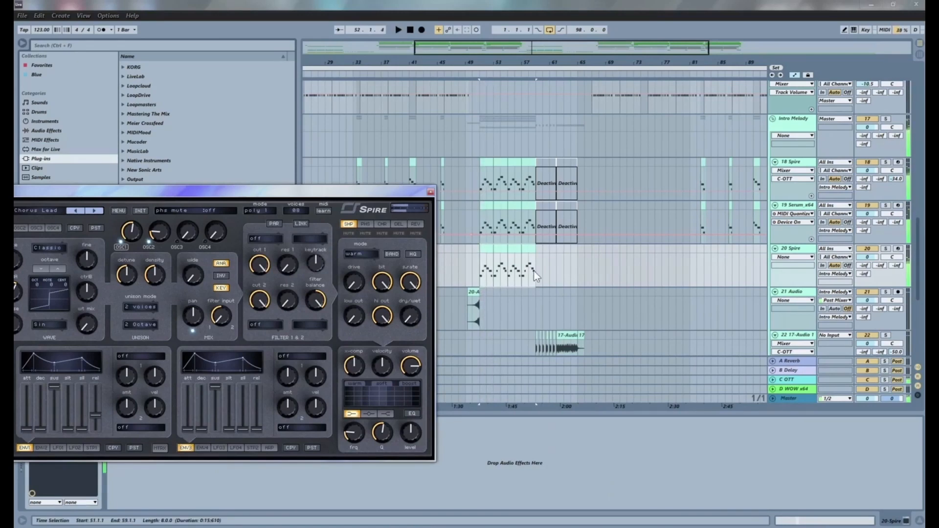
- Play again from bar 51, advance the new Spire to the LD TellMeVoc preset and solo the 20 Spire track
click(534, 266)
drag(535, 266, 501, 247)
click(479, 217)
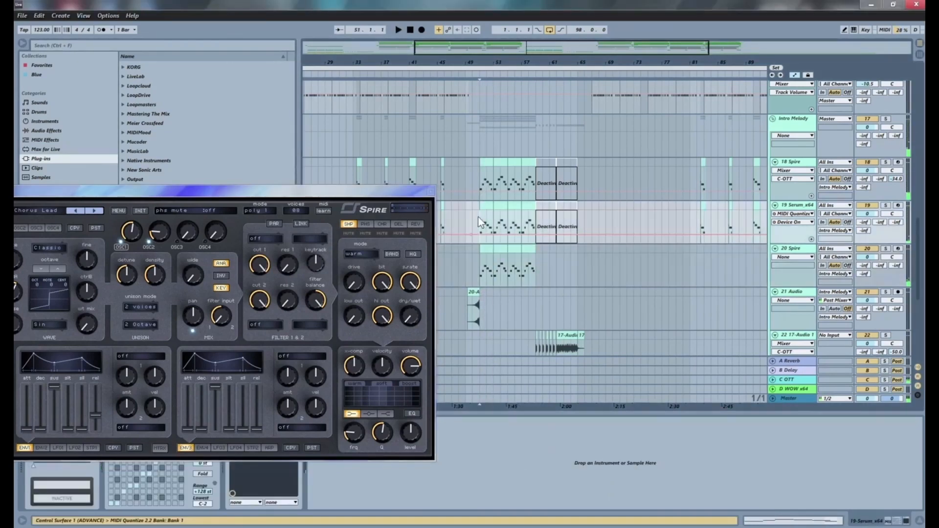
drag(299, 196, 317, 225)
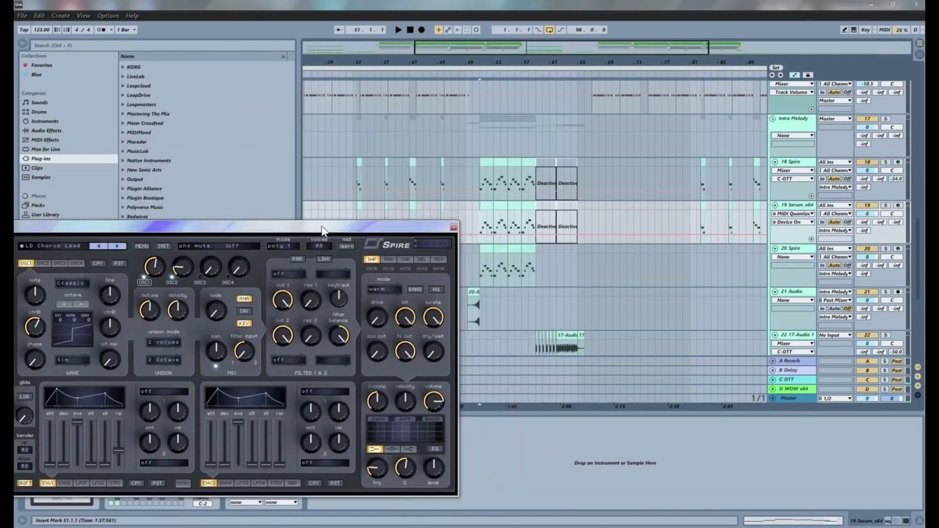
key(space)
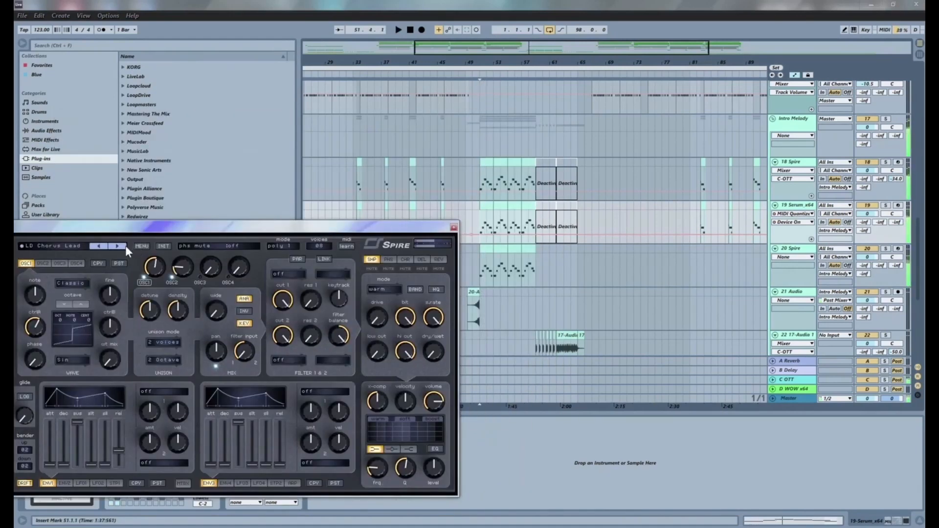
click(117, 247)
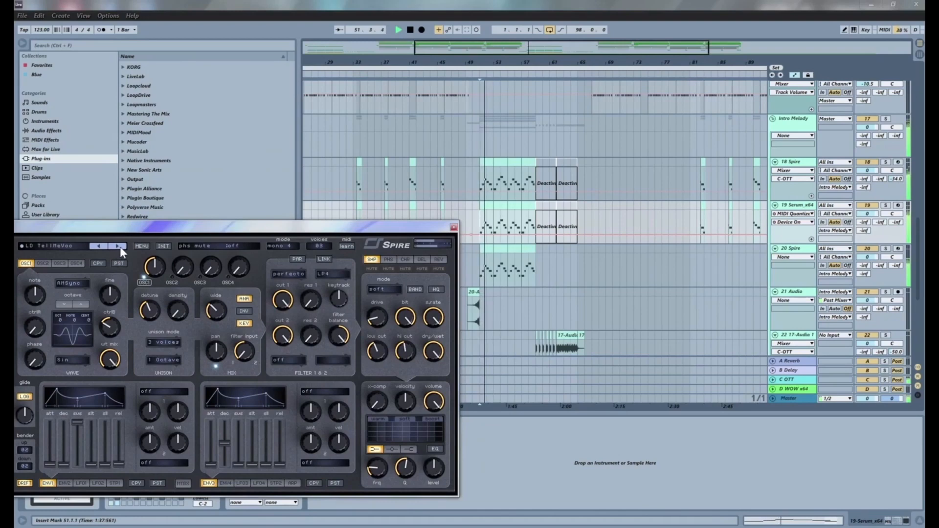
click(885, 249)
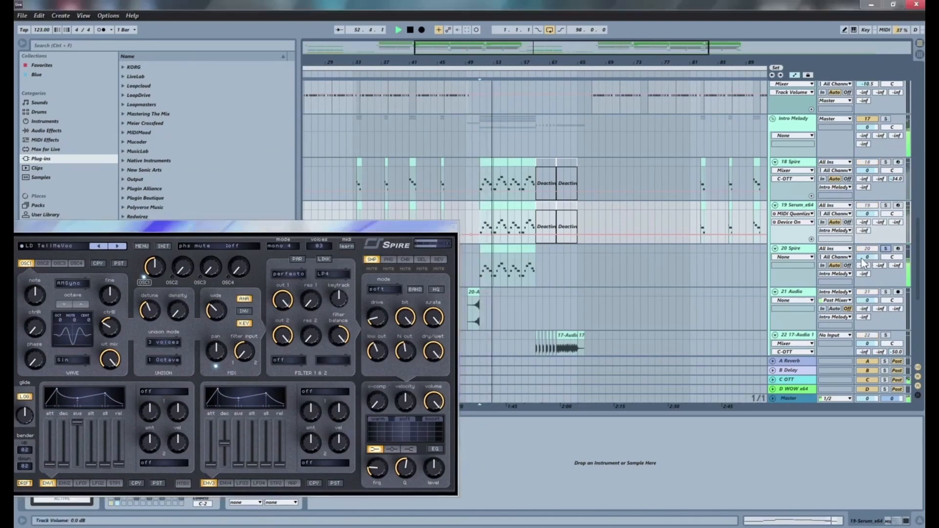
- Audition the following Spire lead presets one by one up to LD Rude, including LD Feel Da Lead, LD Geth and LD Jigga
click(118, 248)
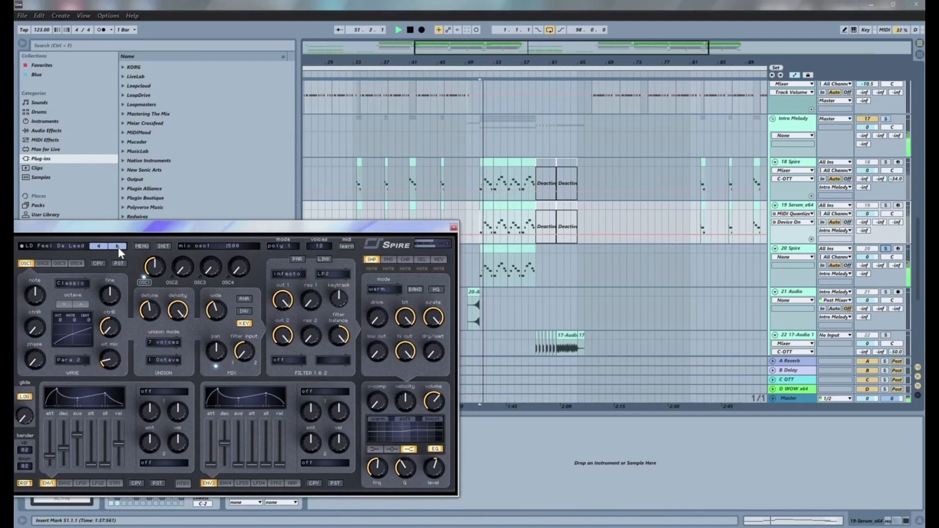
click(118, 248)
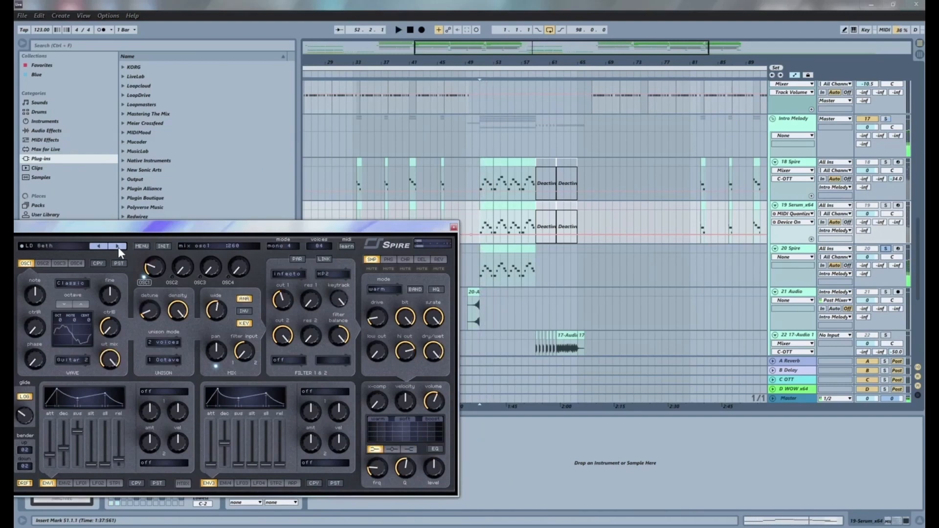
click(118, 247)
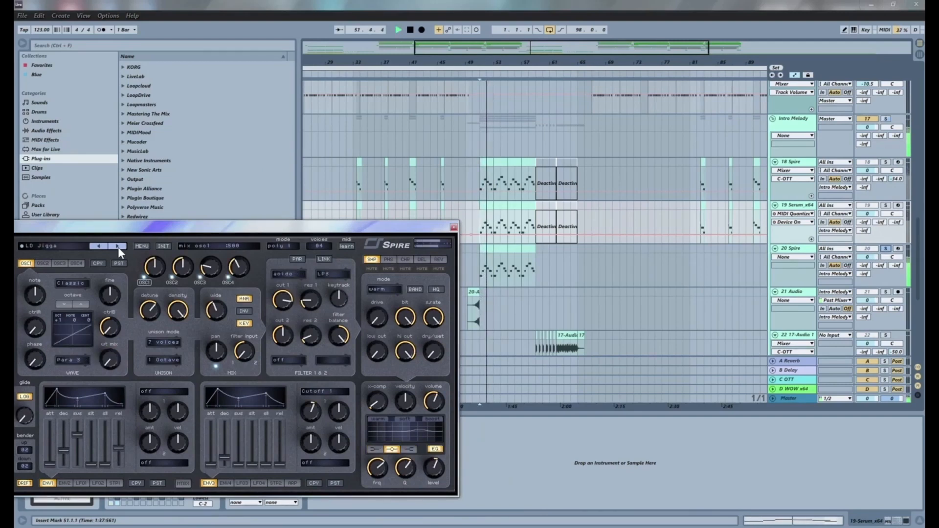
click(118, 247)
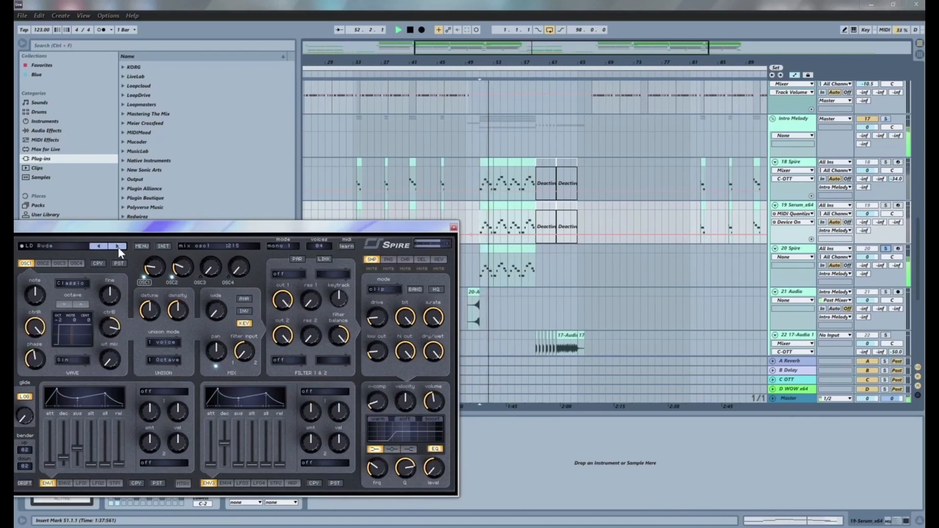
key(space)
- Play the 20 Spire track again and advance its preset to LD PhaseSync
drag(212, 225, 508, 130)
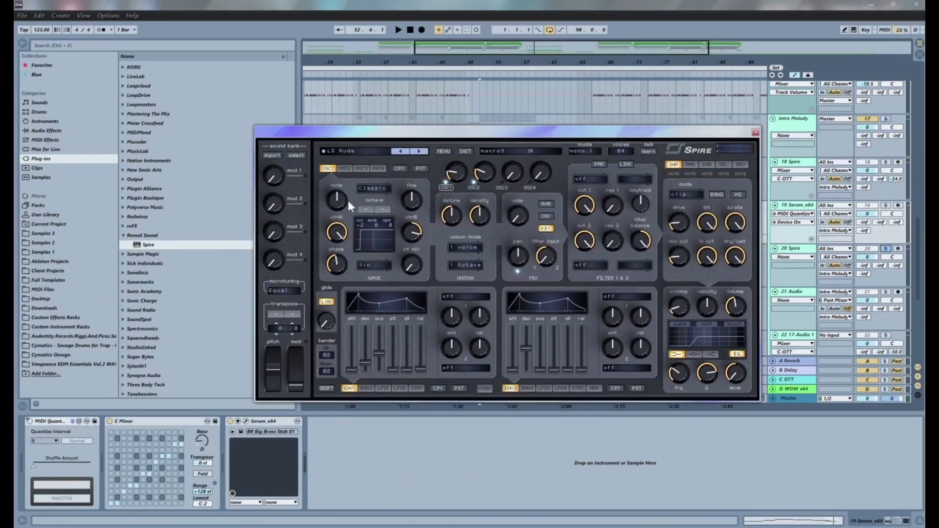
drag(524, 131, 400, 414)
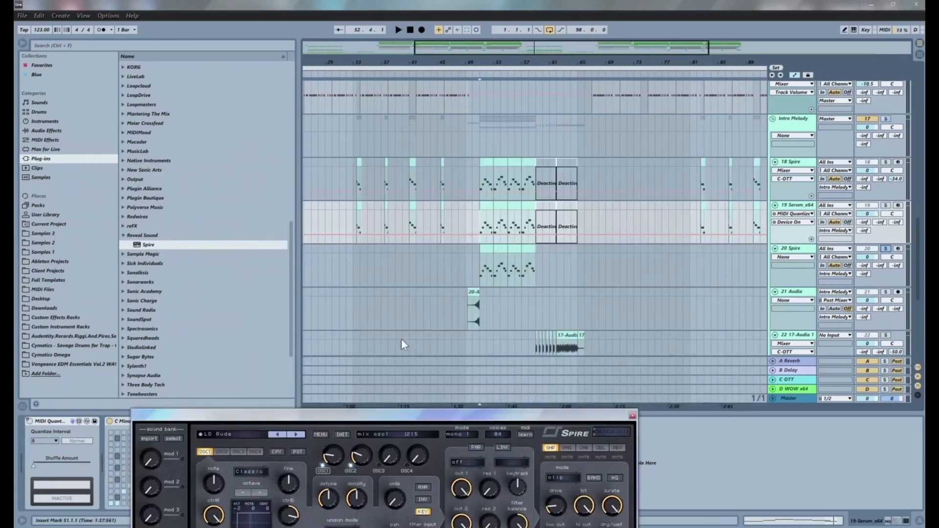
click(488, 265)
key(space)
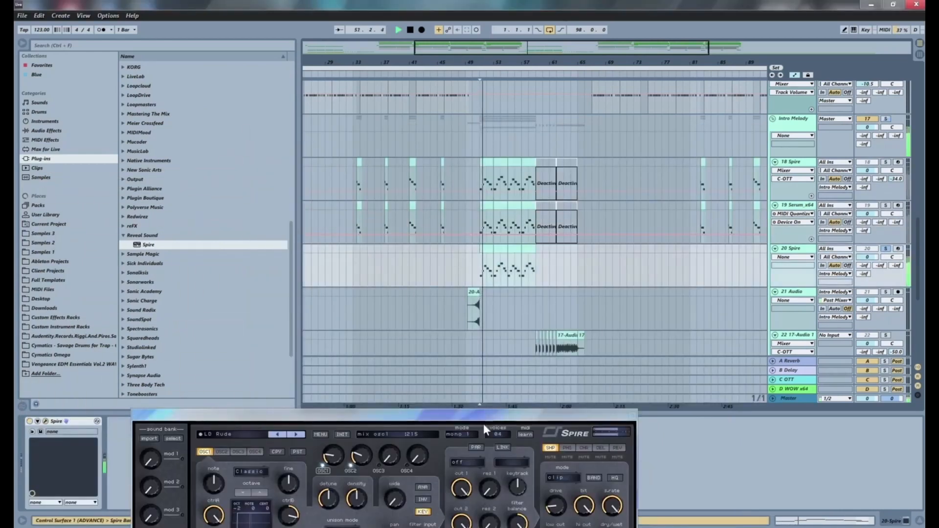
click(298, 433)
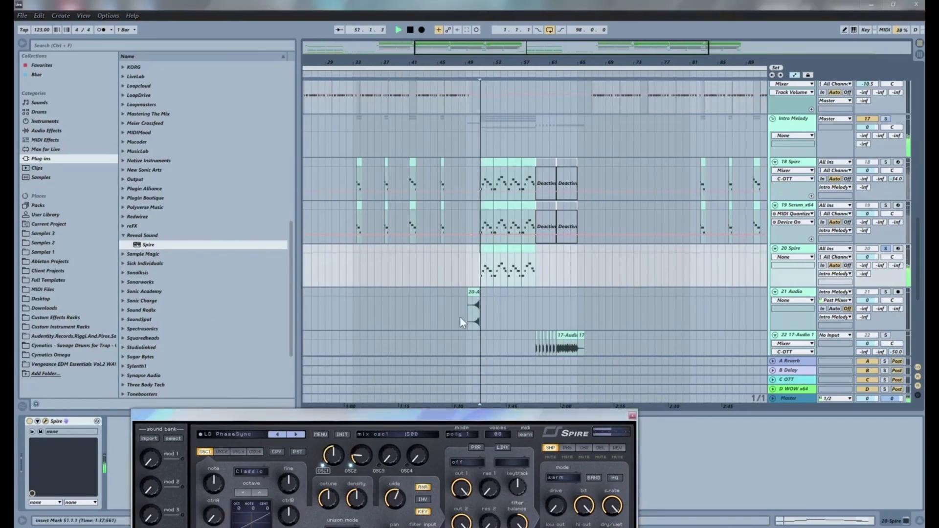
- Audition the 19 Serum_x64 and 18 Spire tracks in solo, ending with only 18 Spire soloed
click(885, 206)
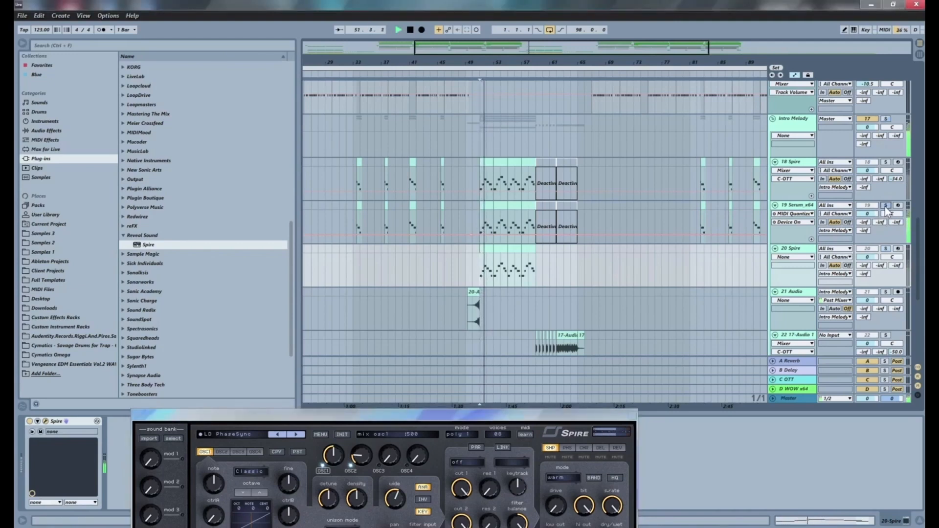
key(space)
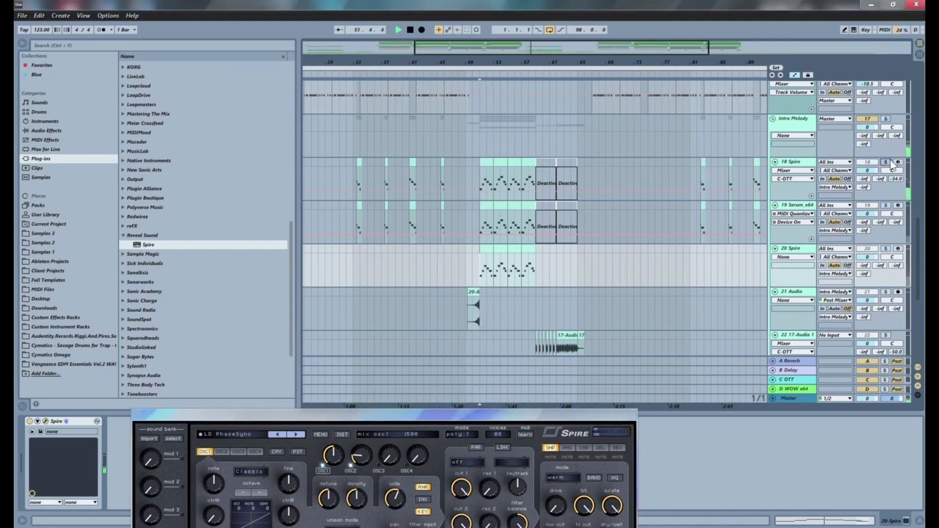
click(886, 161)
key(space)
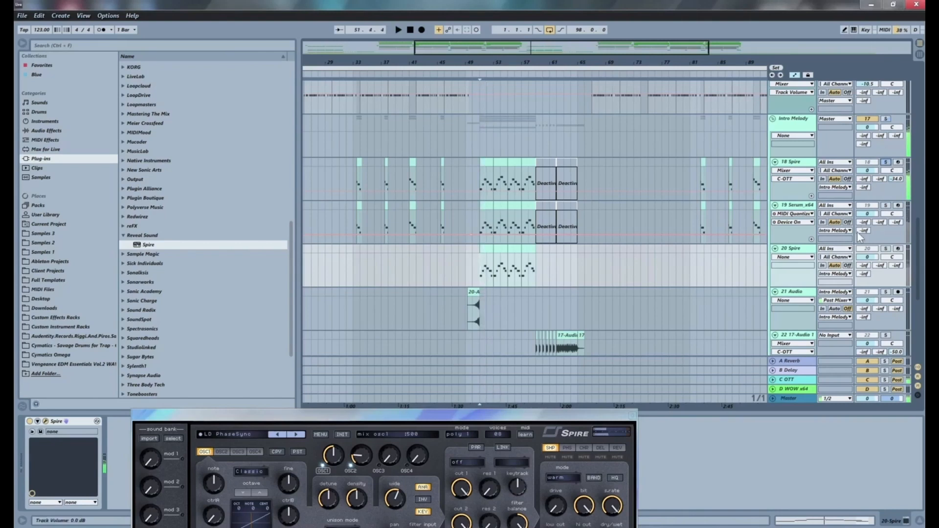
- Solo the 20 Spire and 19 Serum_x64 tracks alongside 18 Spire and play the three melody layers together
click(885, 249)
key(space)
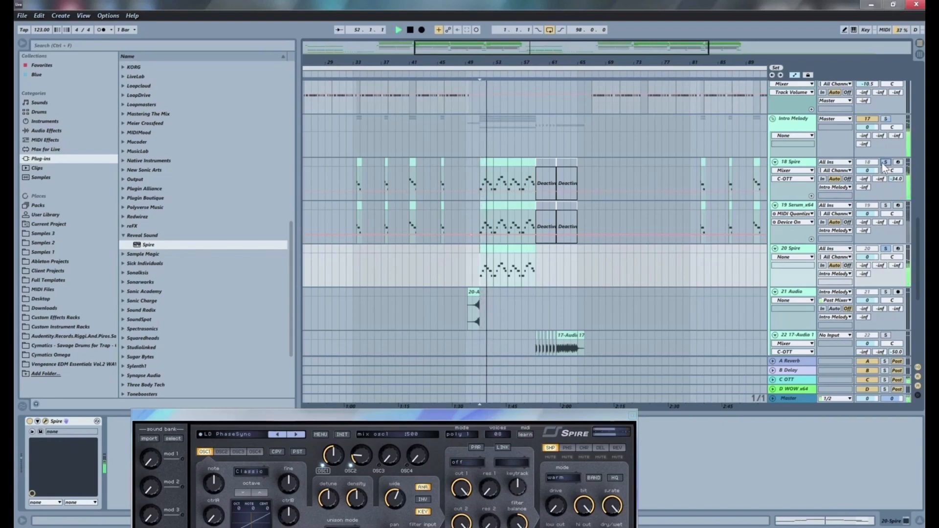
ctrl+click(886, 205)
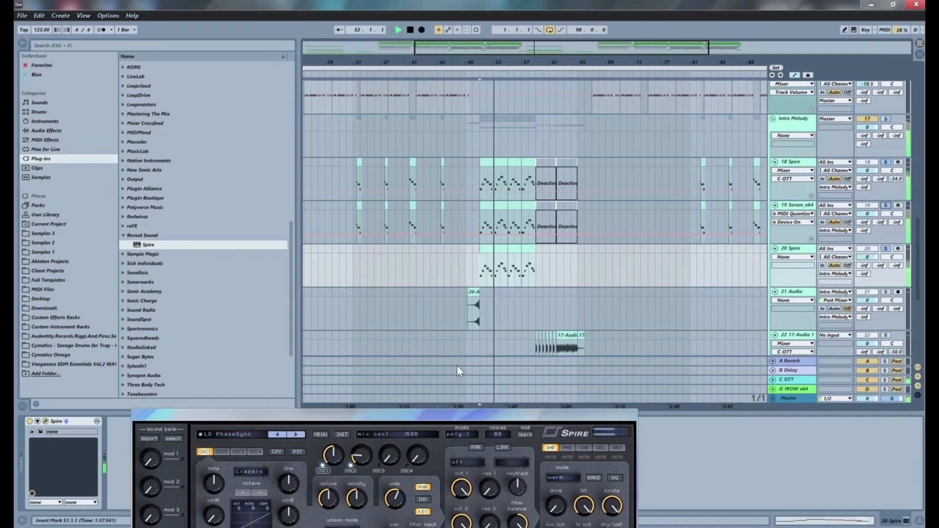
click(465, 221)
key(space)
click(486, 270)
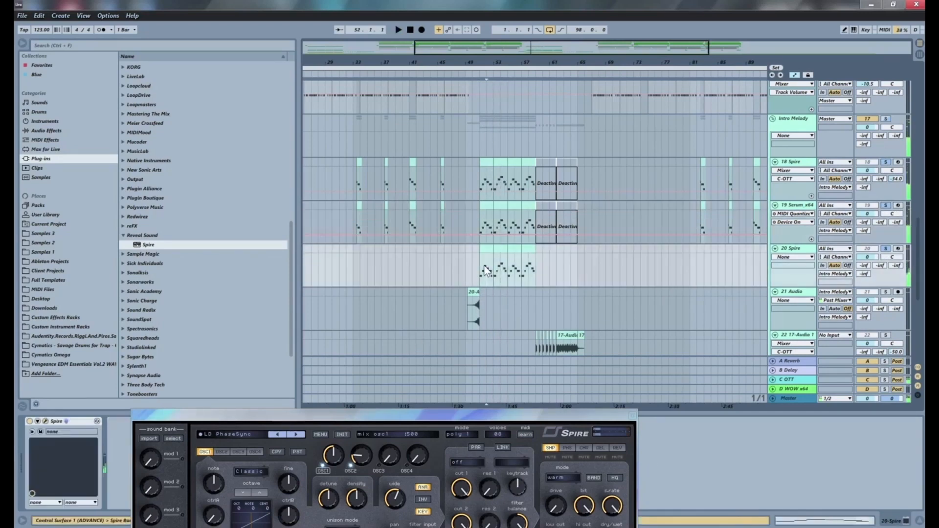
- Copy the C Minor scale device from the 19 Serum_x64 track to the 20 Spire track, ahead of the synth
click(252, 423)
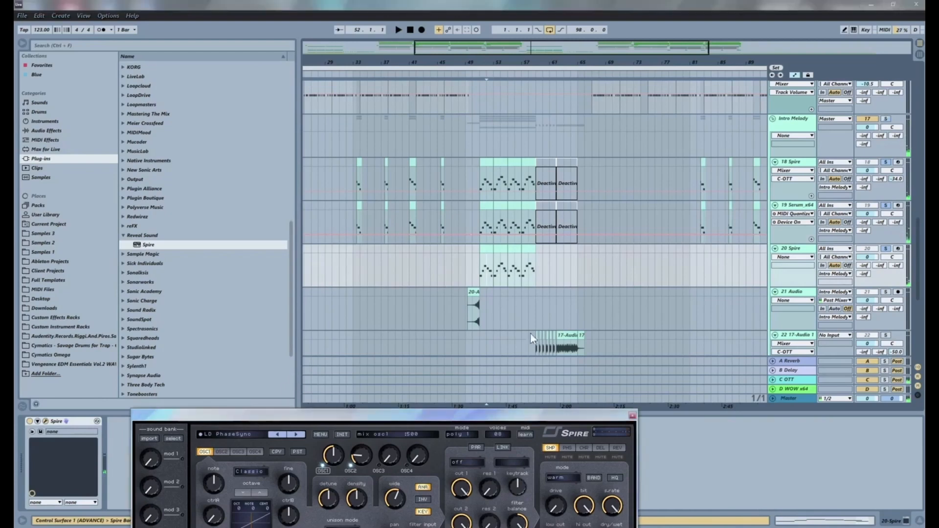
drag(339, 416, 752, 162)
click(59, 140)
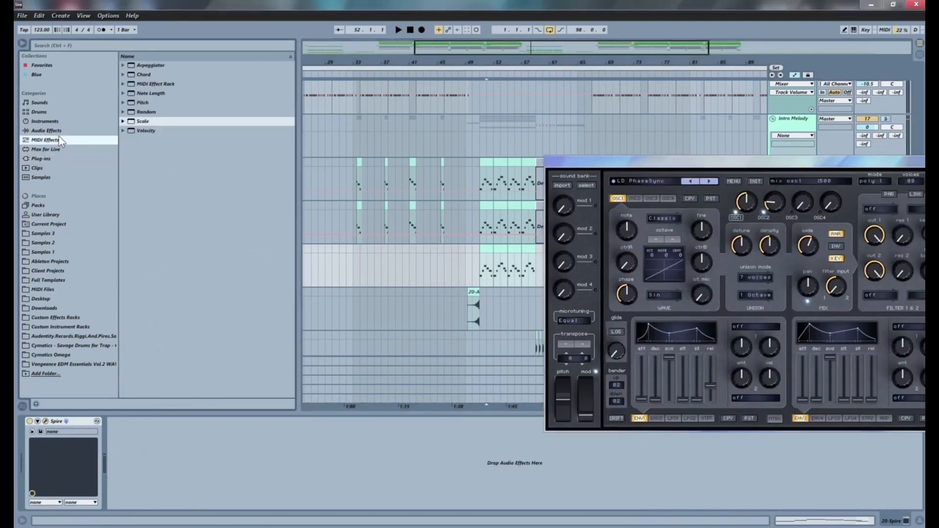
click(465, 218)
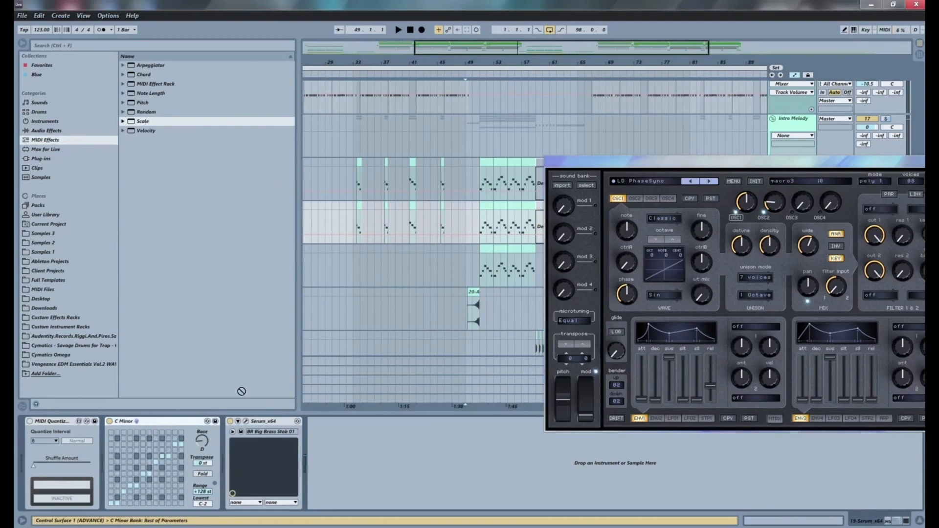
drag(466, 275, 35, 471)
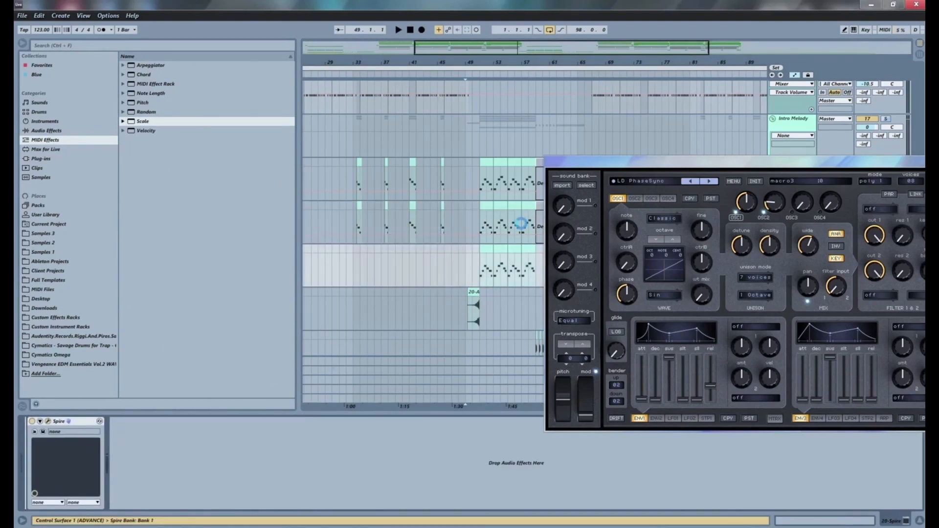
- Play the section leading into bar 51 with all layers, and solo the 20 Spire track to hear it alone
key(space)
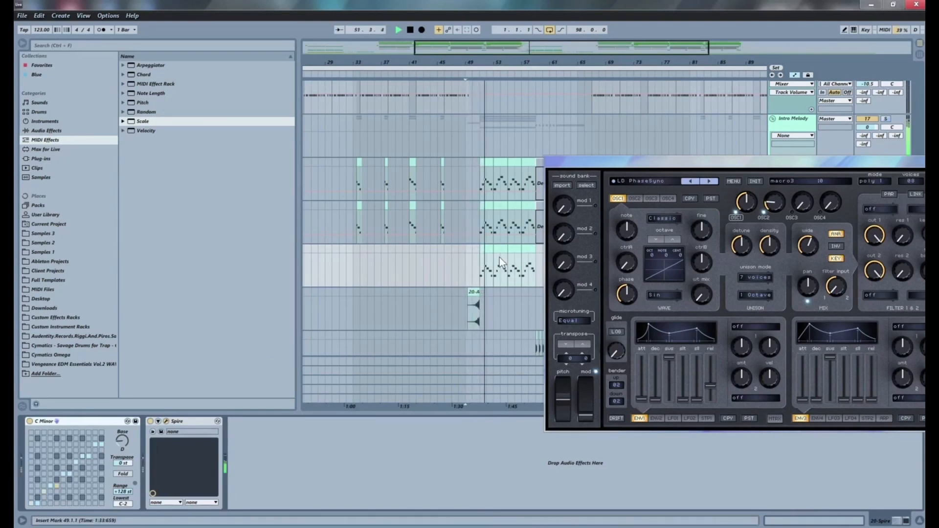
key(space)
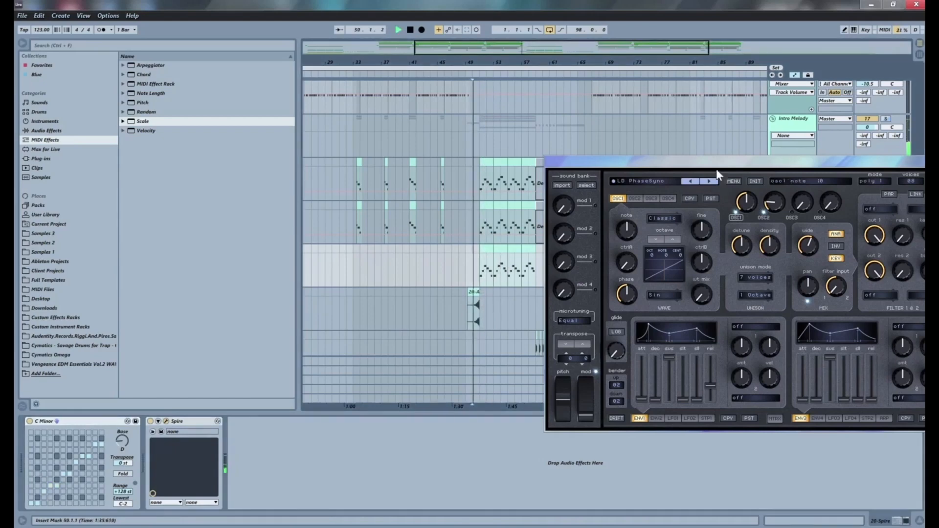
drag(716, 169, 361, 188)
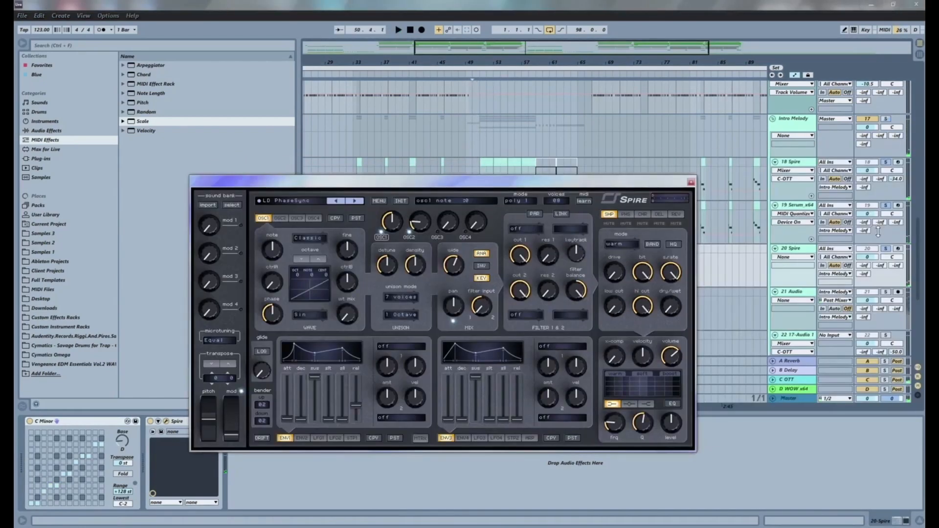
click(883, 249)
key(space)
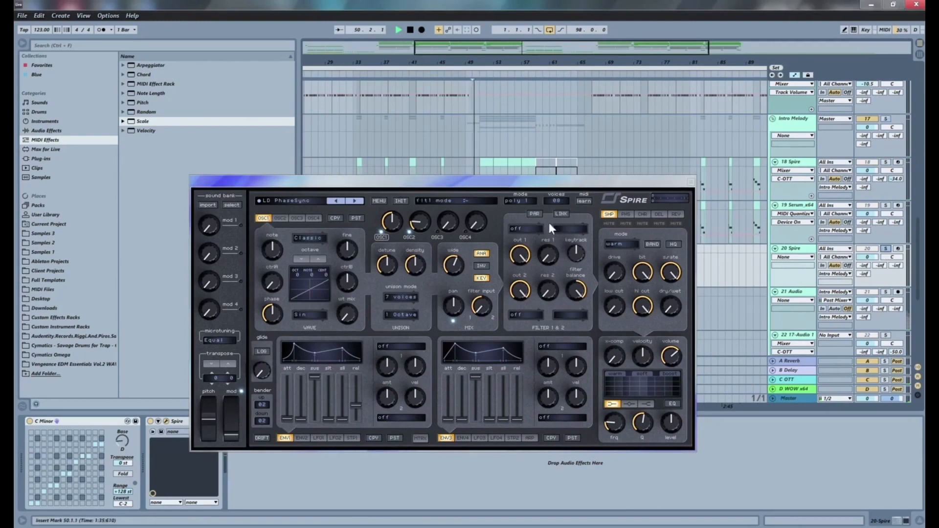
- Step forward through the 20 Spire presets during playback, from LD PhaseSync to PL 80s Downgrade
drag(389, 182, 465, 129)
click(429, 150)
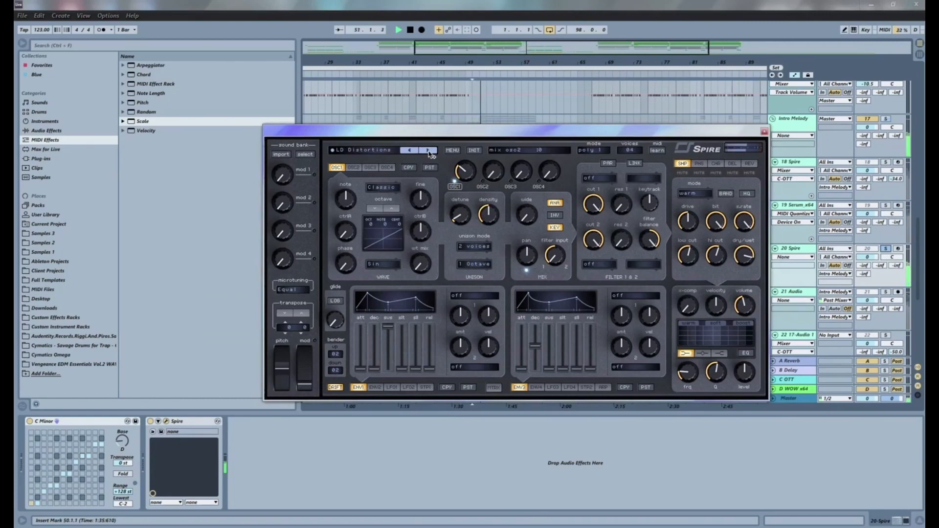
click(428, 151)
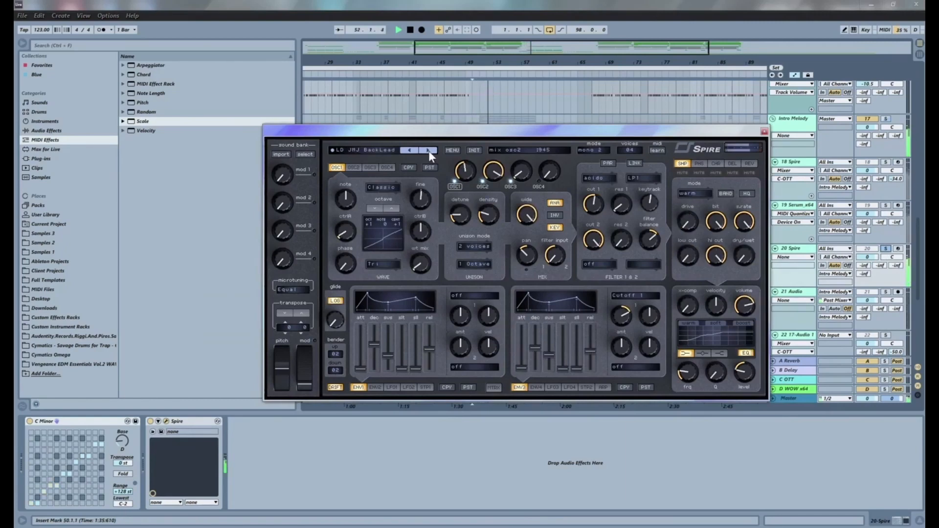
click(428, 151)
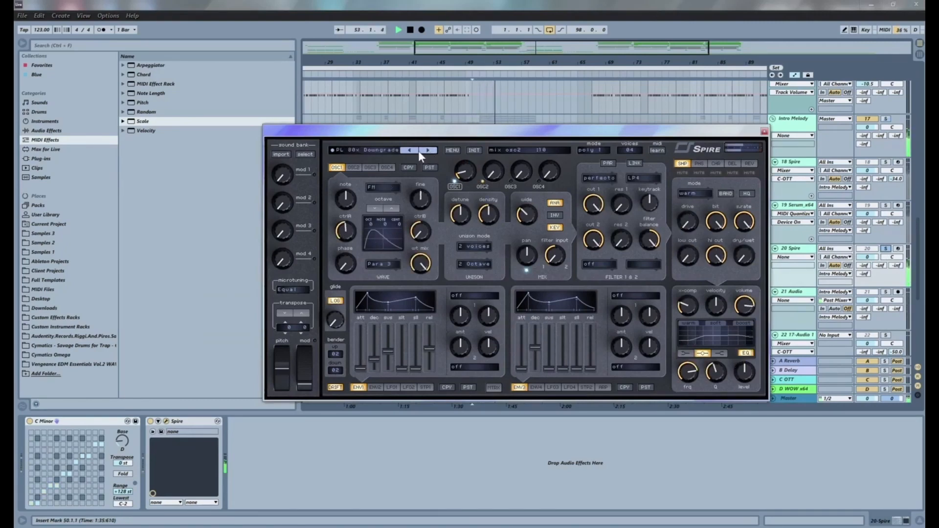
- Load the LD InSPIRation SK preset from Spire's preset list, advance to LD Introduce and play it
click(386, 150)
click(385, 424)
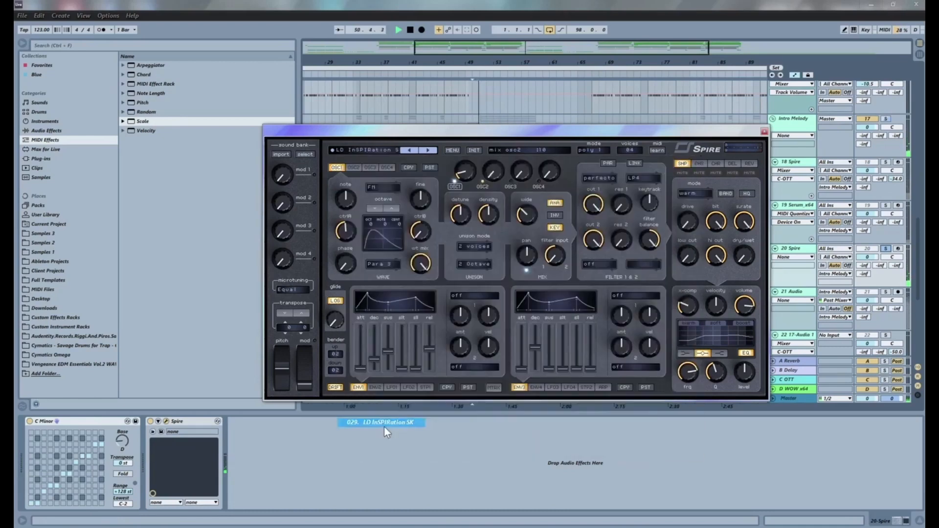
click(426, 151)
key(space)
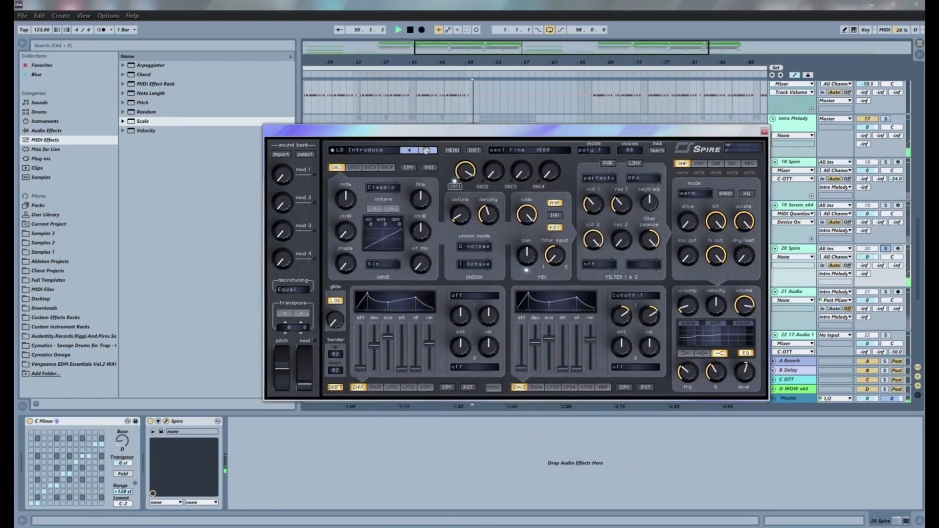
- Set playback to start at bar 51 on the 20 Spire track and advance its preset to LD Retro
drag(447, 137, 434, 319)
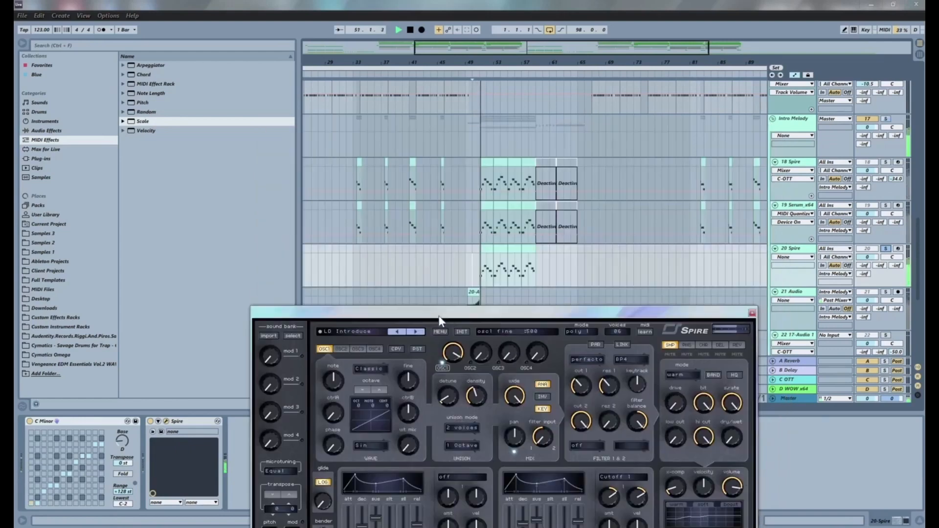
click(482, 264)
click(481, 260)
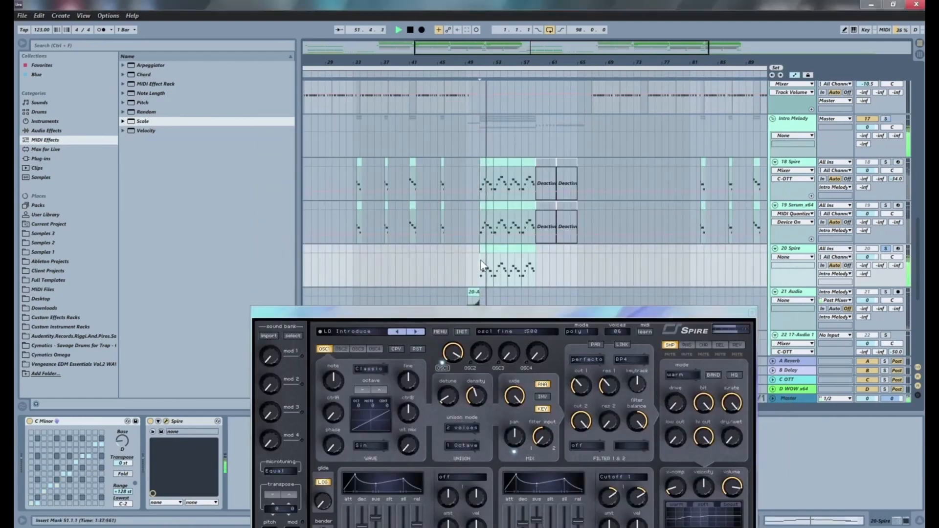
click(412, 331)
click(413, 332)
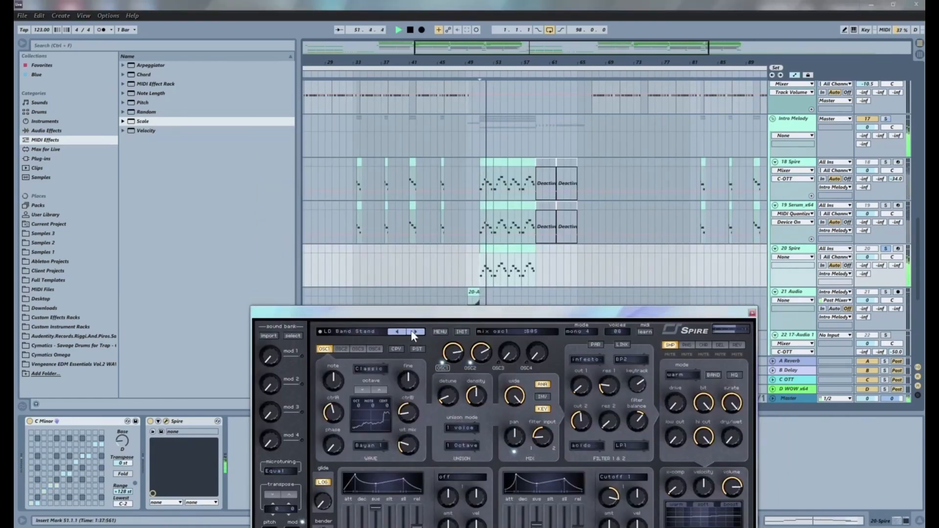
click(413, 332)
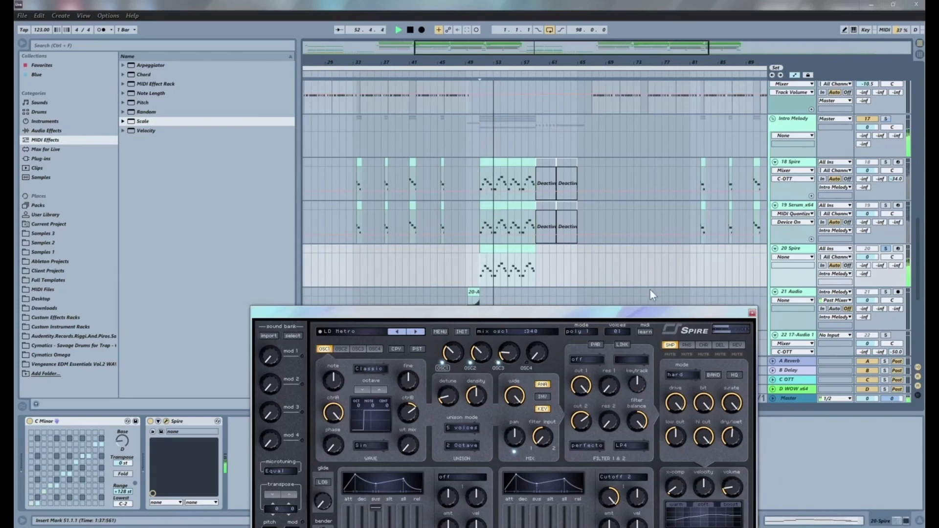
- Unsolo the 20 Spire track and play the breakdown with all layers from bar 51
key(space)
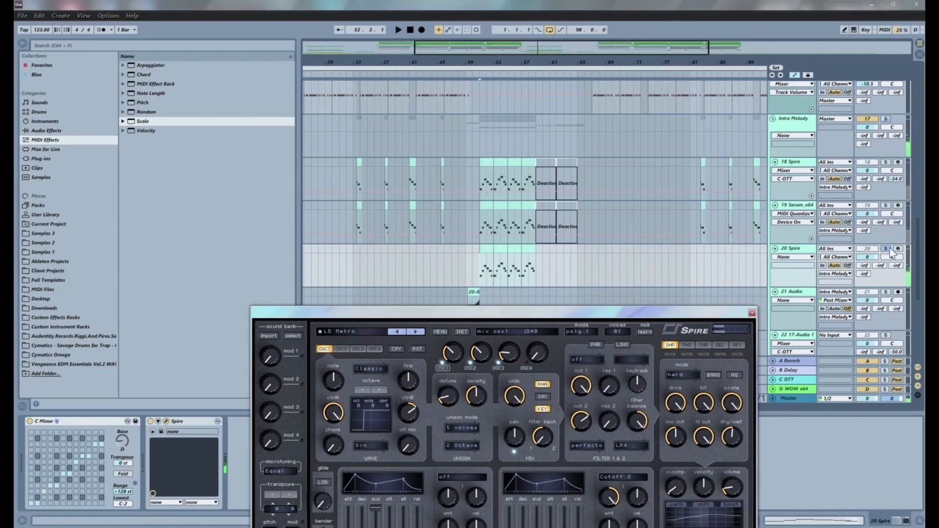
click(890, 248)
key(space)
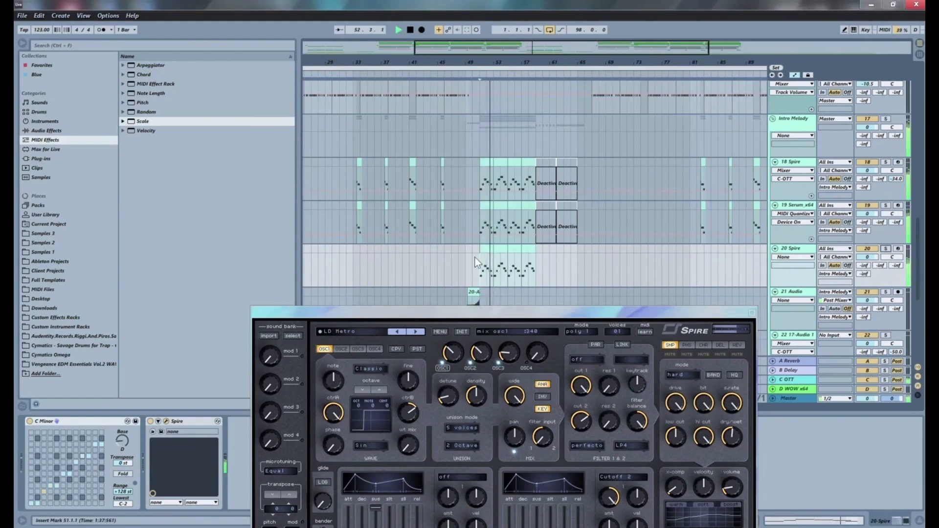
- Try all notes of the 20 Spire melody clip one octave lower, and return them to D2-G2
drag(475, 257, 537, 252)
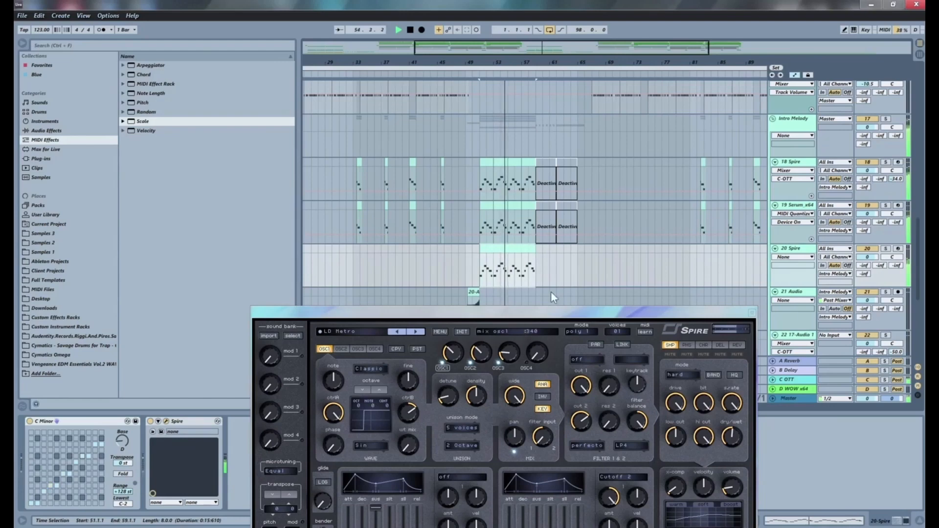
double_click(487, 256)
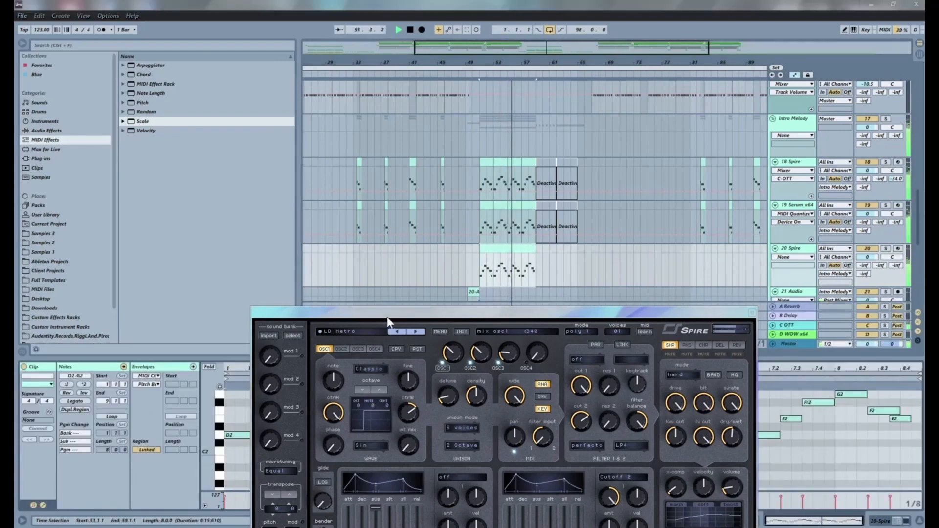
drag(386, 316, 556, 169)
click(283, 427)
key(ctrl+a)
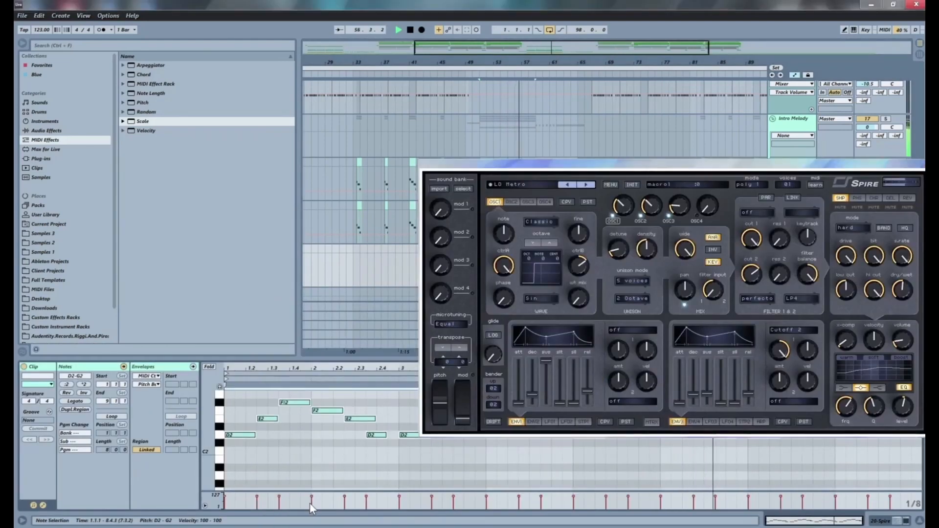
key(shift+Down)
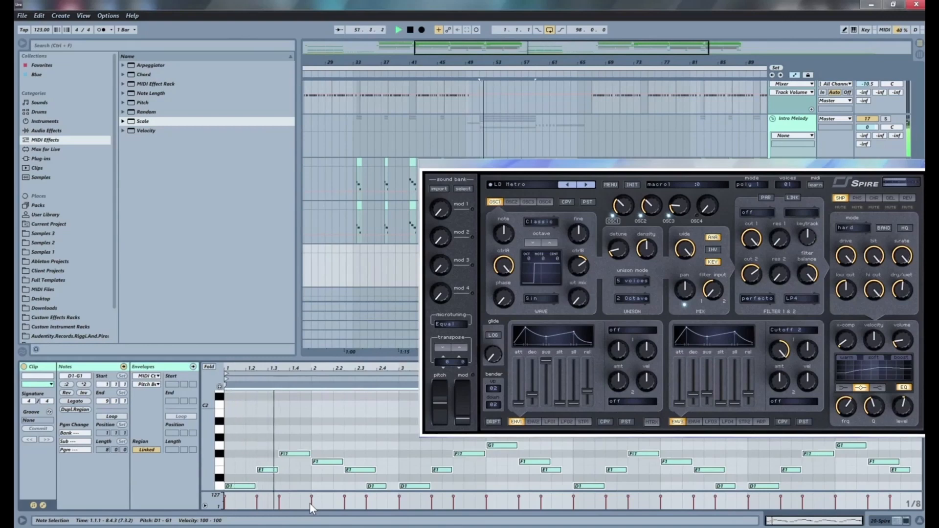
key(shift+Up)
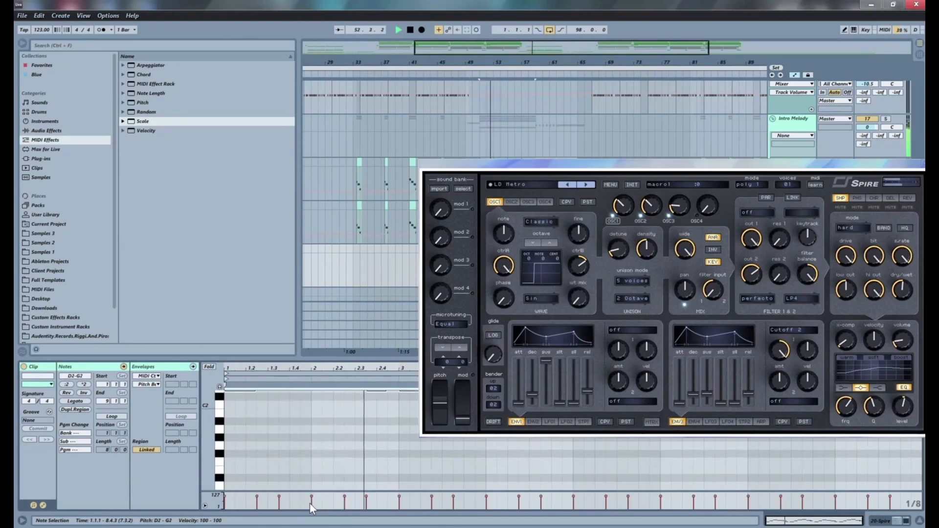
- Set the 20 Spire track's send to the C OTT return at -36.4 dB and replay the breakdown
key(space)
key(space)
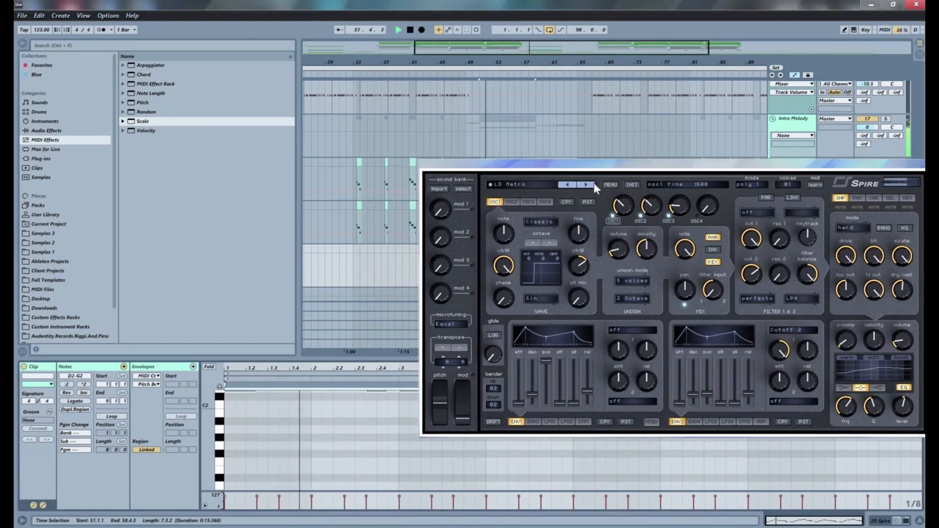
drag(648, 166, 320, 242)
key(space)
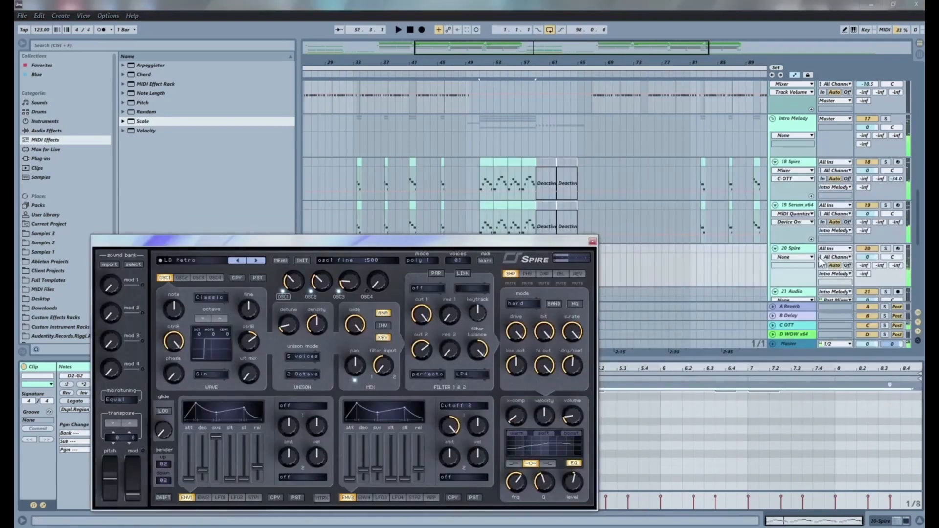
drag(896, 265, 895, 264)
key(space)
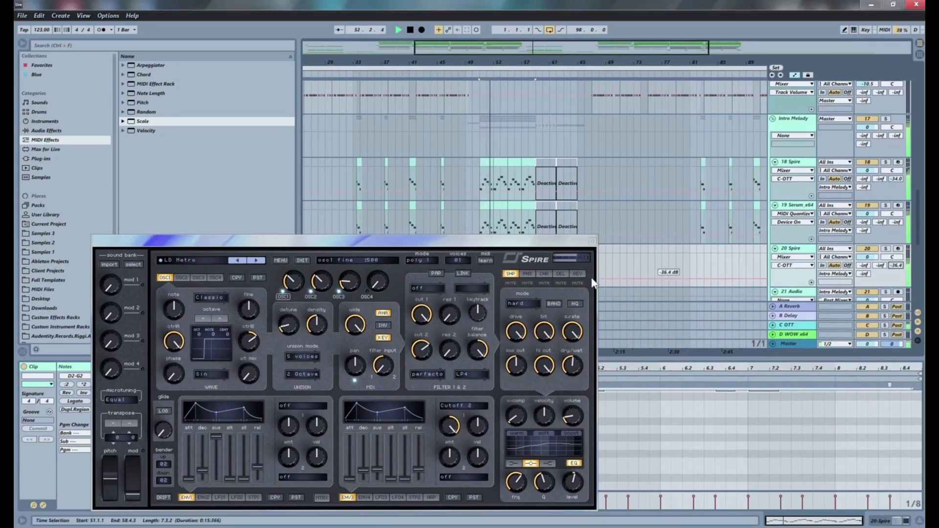
- Advance the 20 Spire preset to LD Top Drive during playback and close the Spire window
click(257, 260)
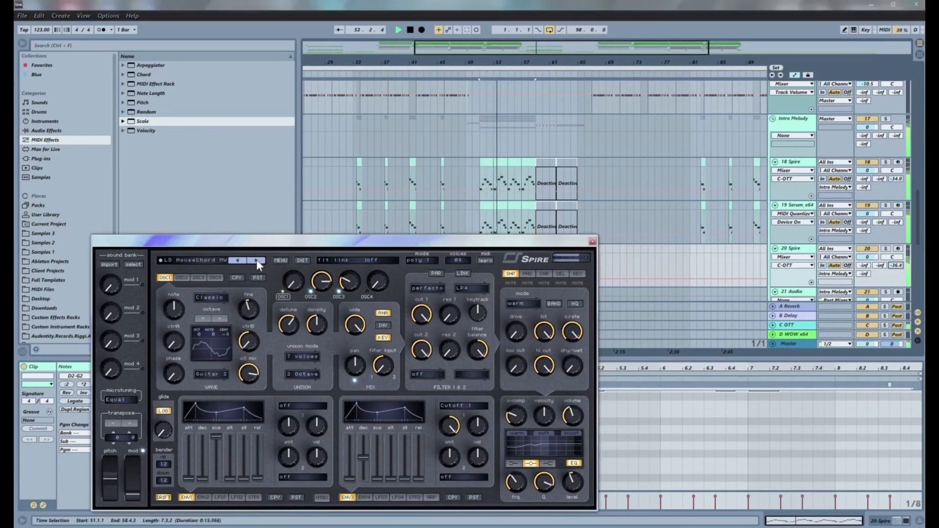
click(256, 260)
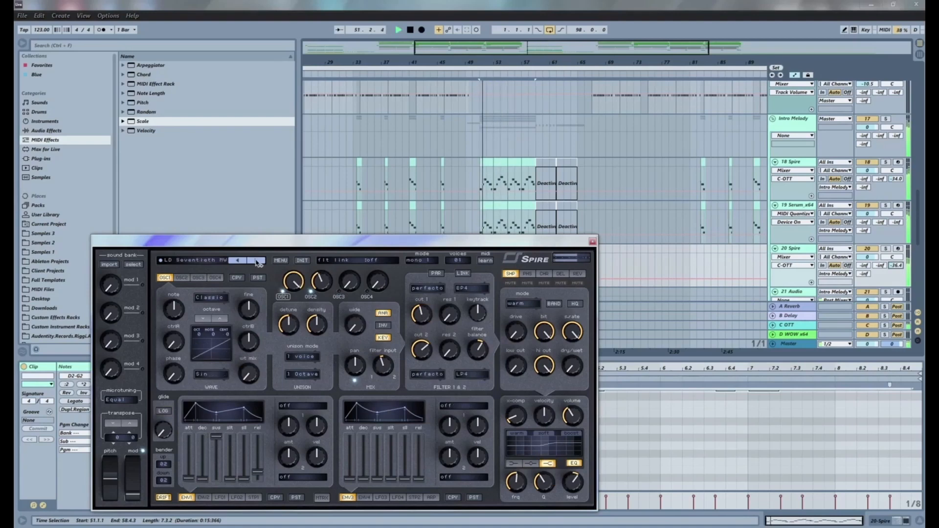
click(256, 259)
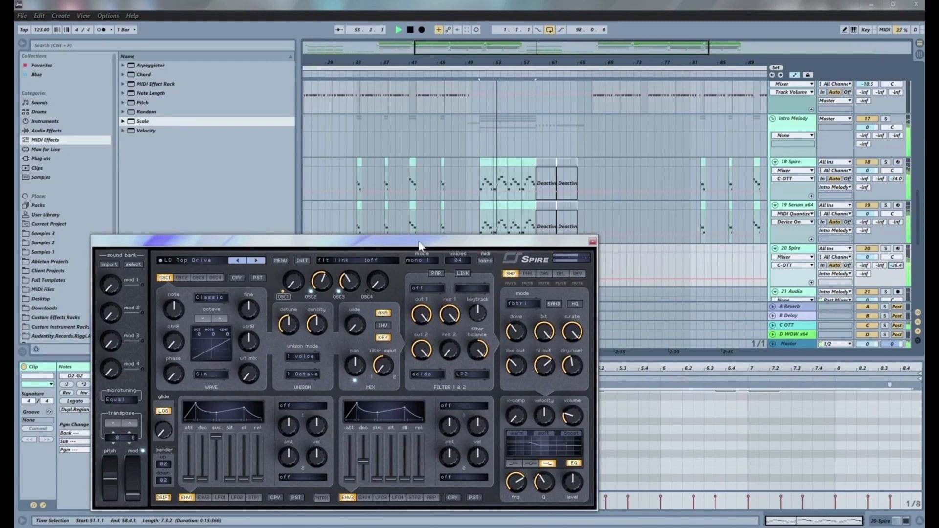
click(592, 242)
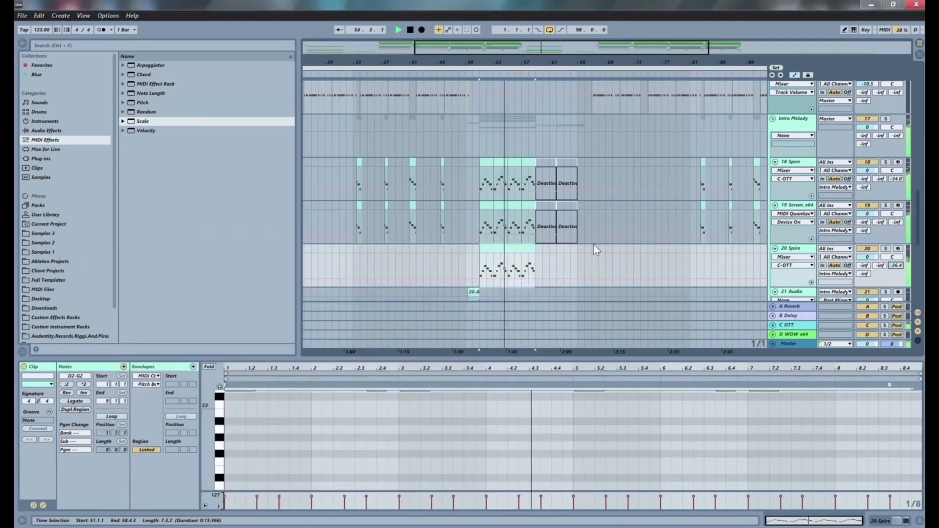
- Stop playback and examine the 20 Spire melody from bar 51 to bar 55 in the arrangement
click(471, 264)
key(space)
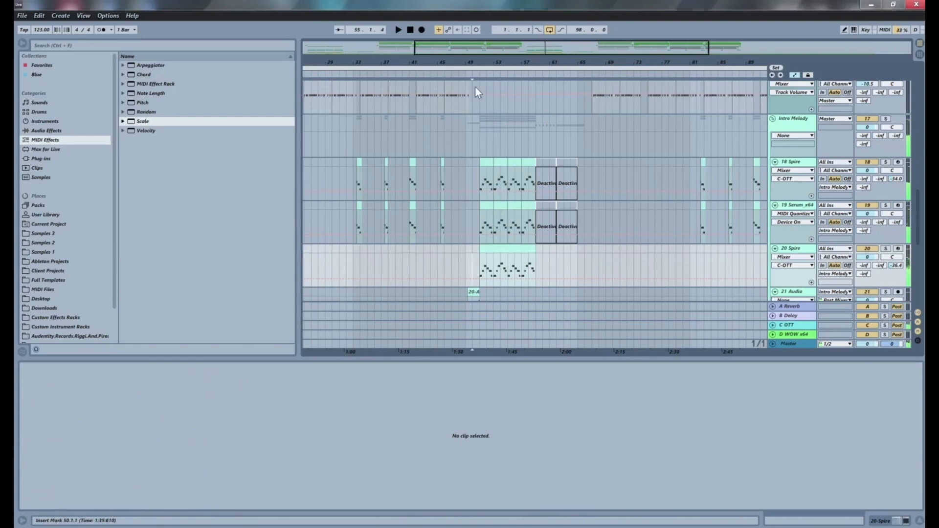
key(plus)
key(plus)
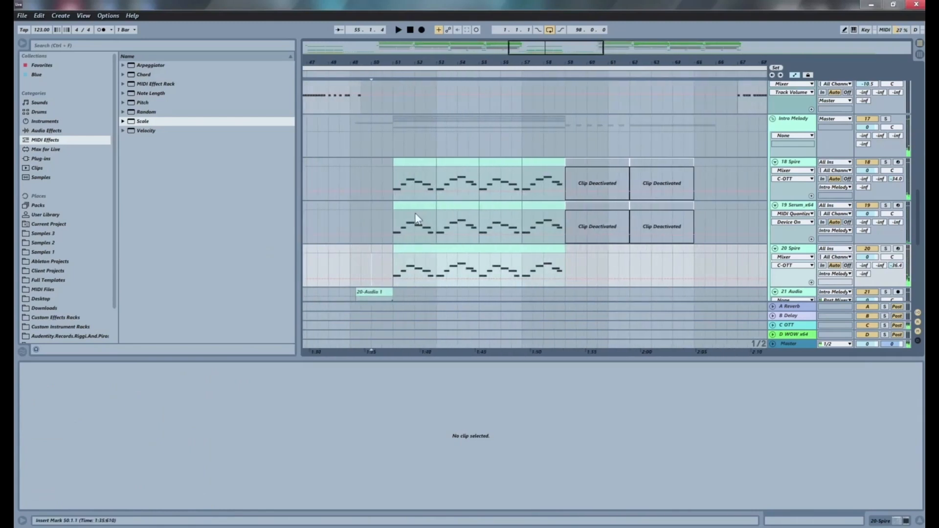
drag(392, 270, 477, 257)
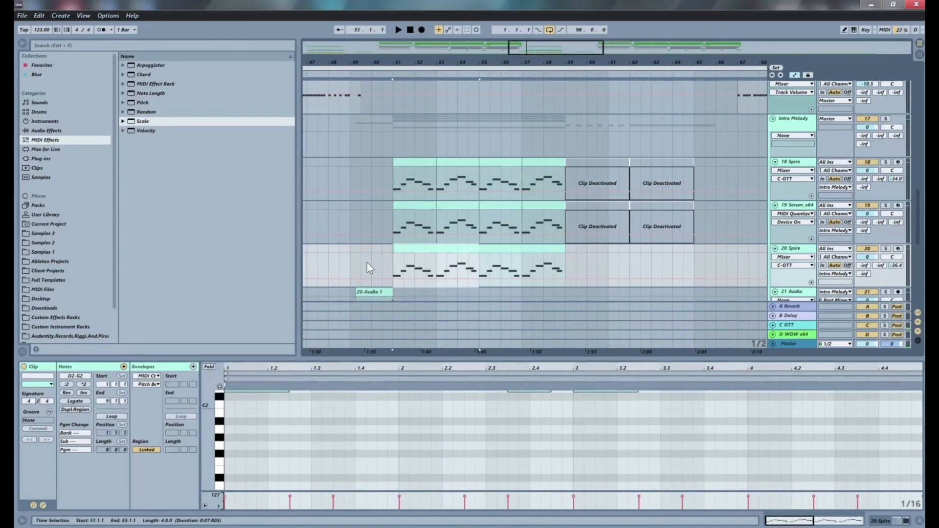
click(478, 268)
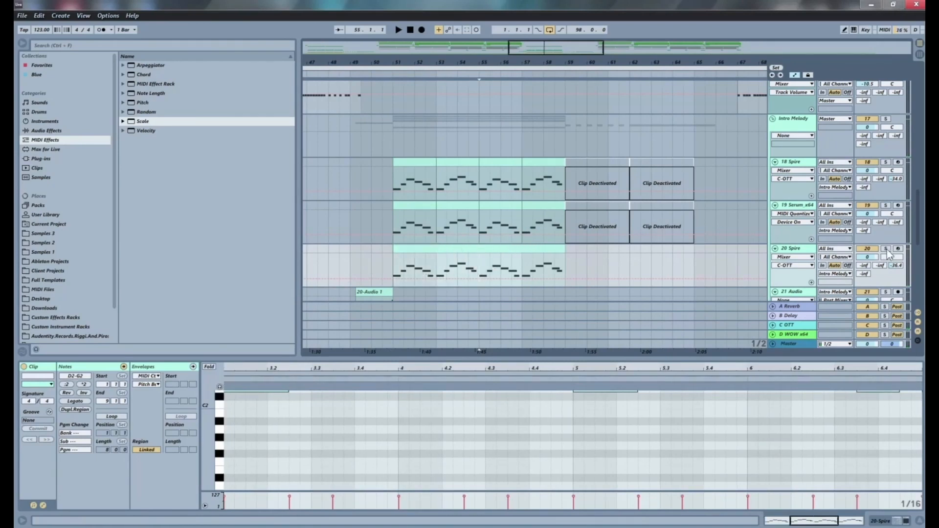
- Solo the 20 Spire track, show its whole melody clip in an enlarged note editor and play it from bar 51
click(385, 264)
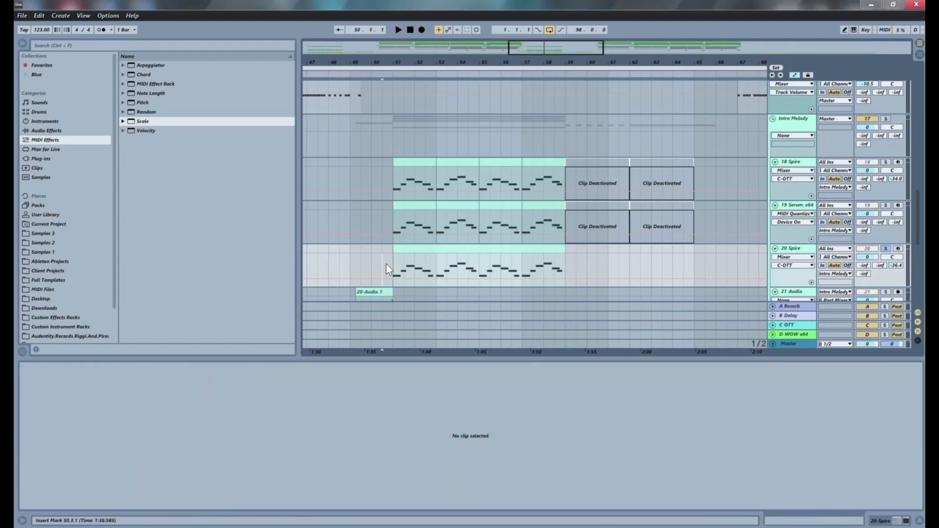
click(394, 264)
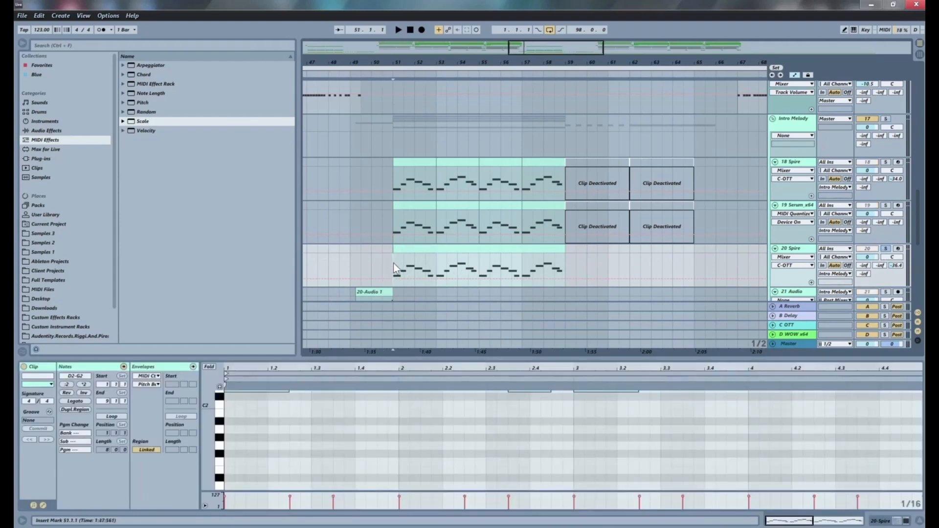
click(465, 253)
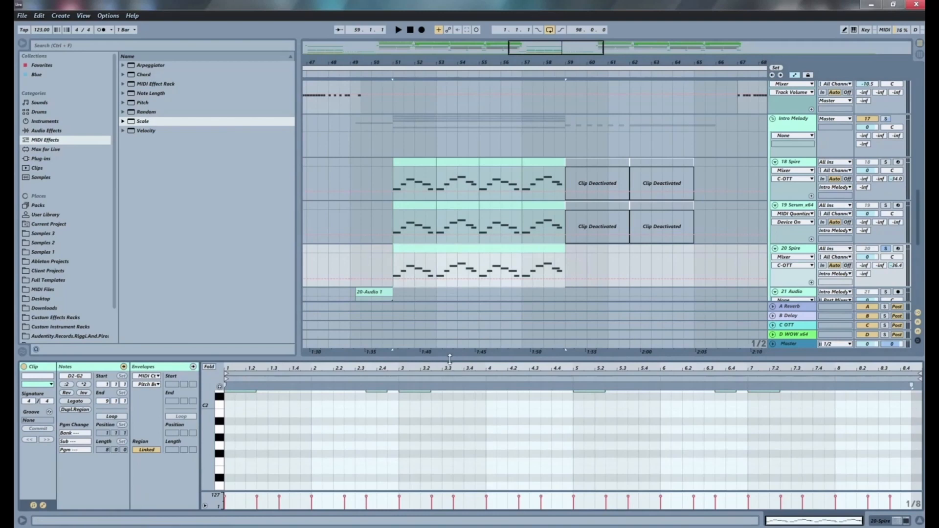
drag(433, 361, 437, 266)
scroll(485, 355, up, 2)
key(space)
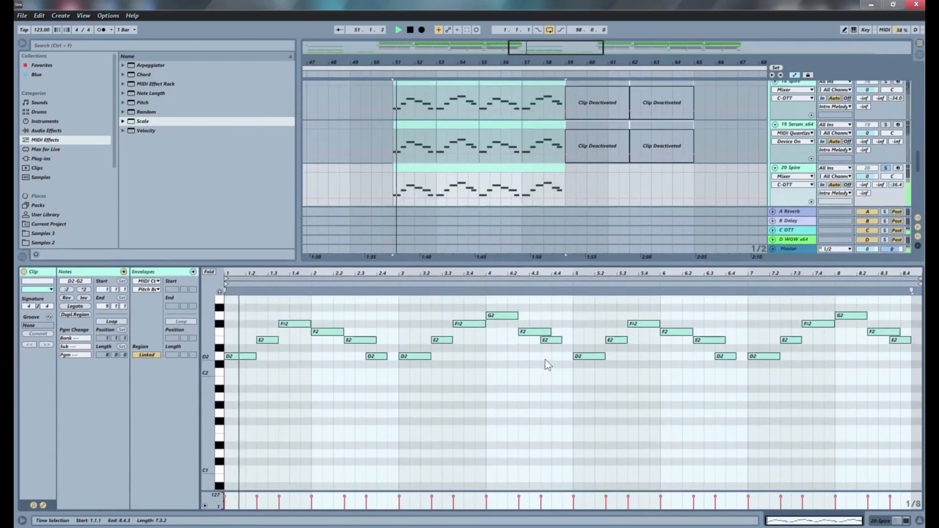
- Reverse the order of the three notes from 5.3.3 to 6.4.1 in the 20 Spire melody clip
scroll(563, 377, up, 3)
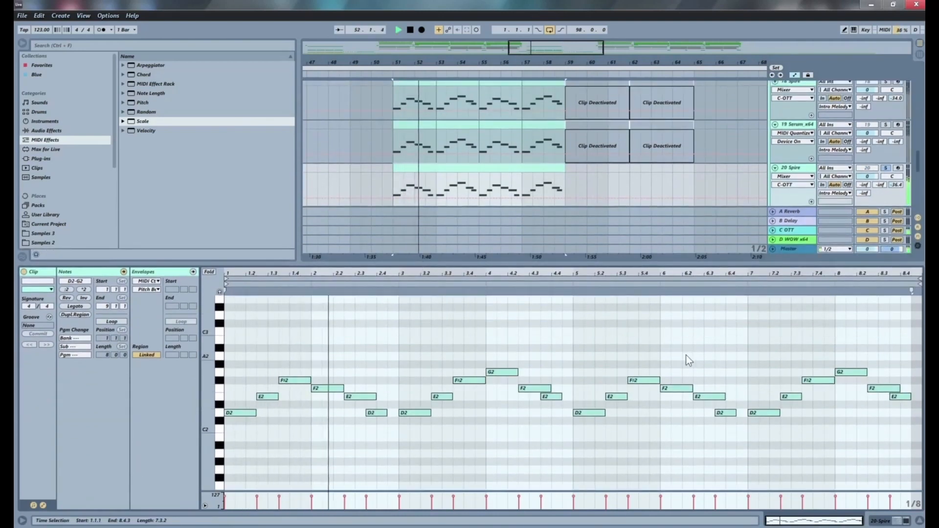
click(727, 362)
drag(726, 361, 646, 395)
drag(726, 364, 644, 397)
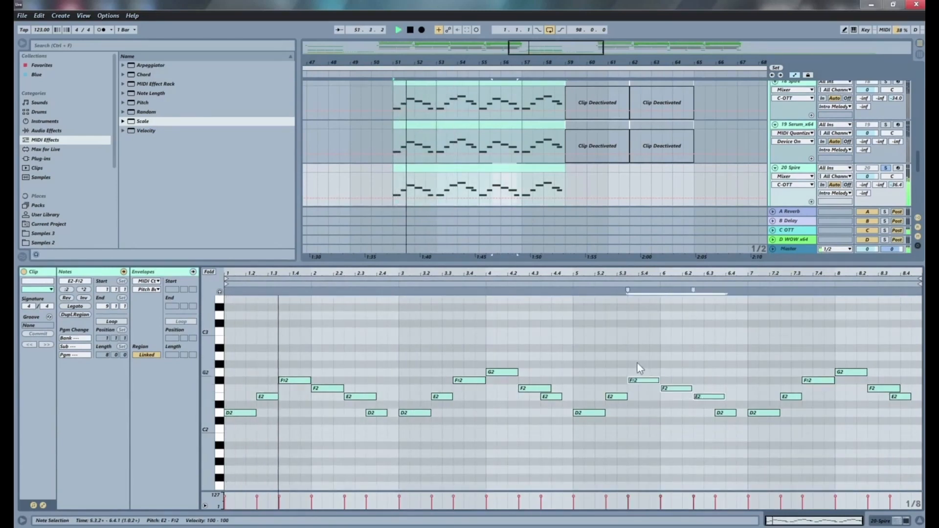
click(66, 298)
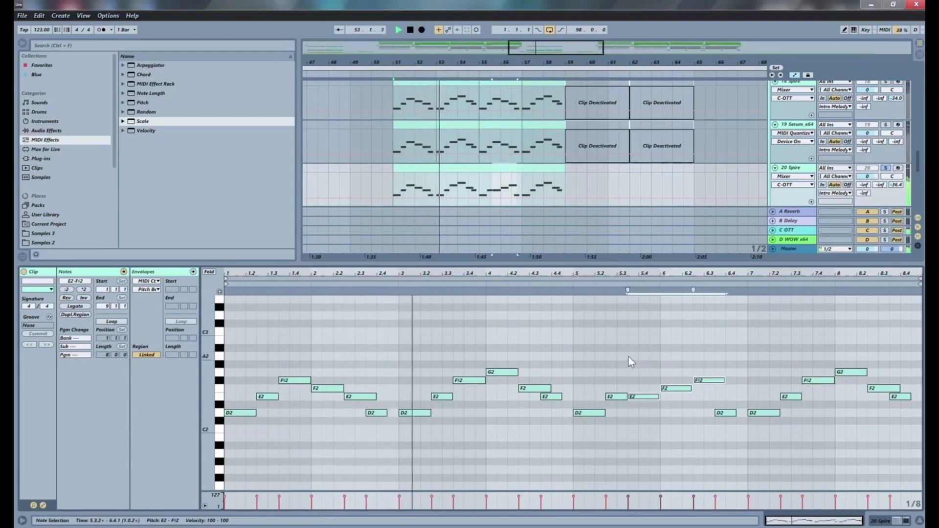
- Raise the melody note at 5.2.3 to F2, replay the clip, and lower the note at 6.2.3 to E2
click(617, 395)
key(Up)
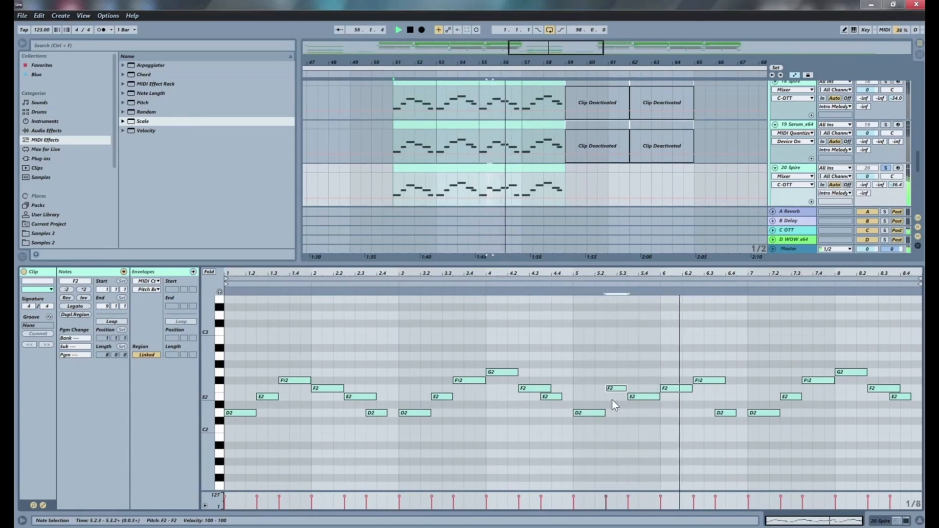
key(space)
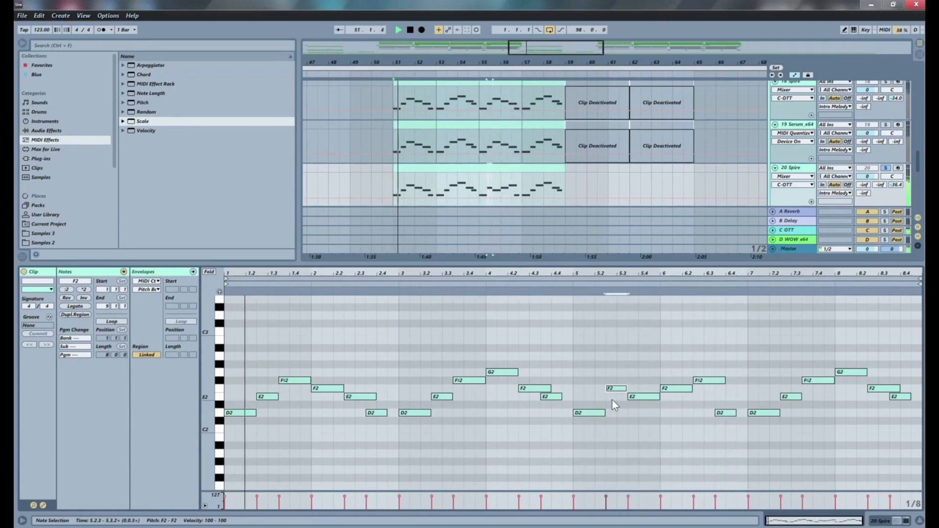
click(720, 382)
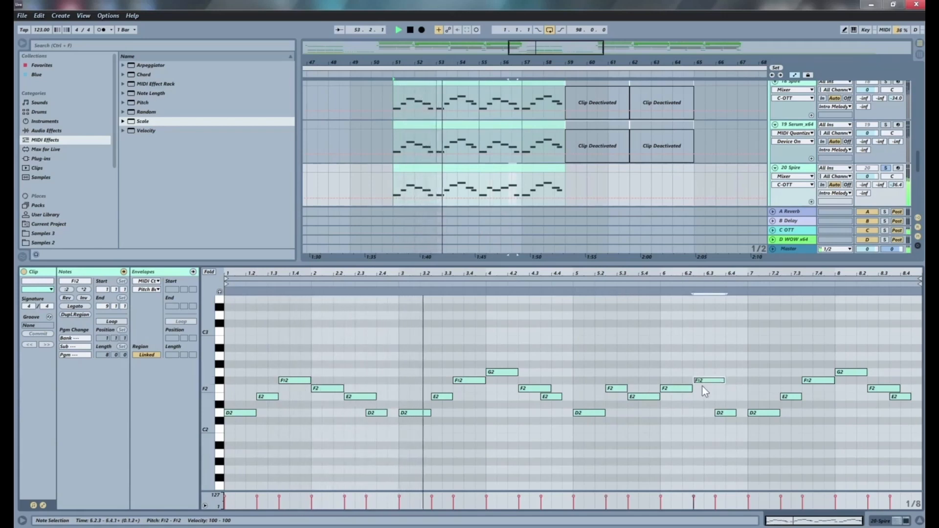
key(Down)
key(Down)
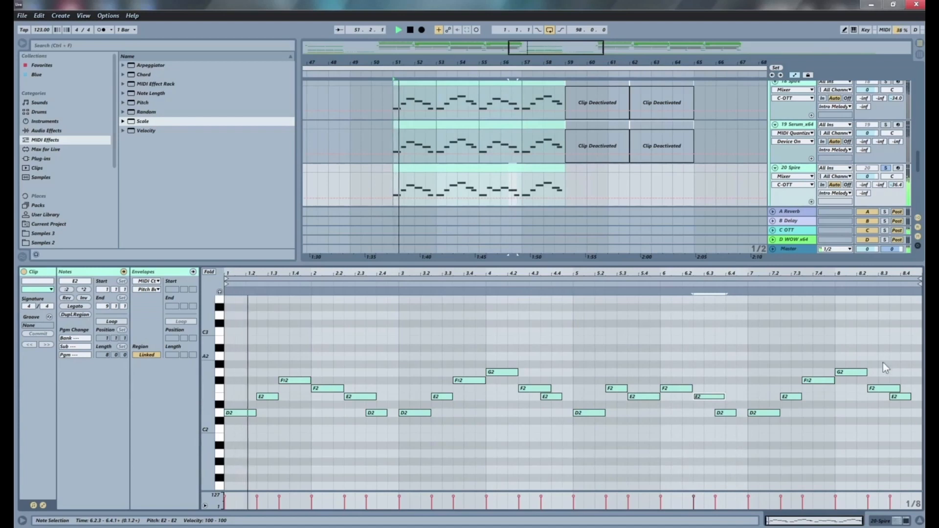
- Invert the pitches of the five notes from 7.2.3 to the clip's end, and raise the note at 6.2.3 to F#2
drag(910, 365, 792, 404)
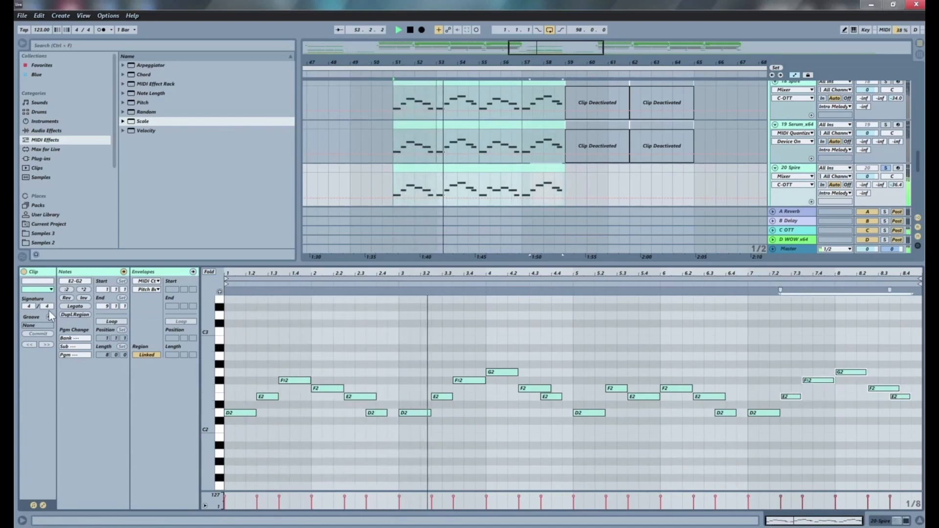
click(84, 298)
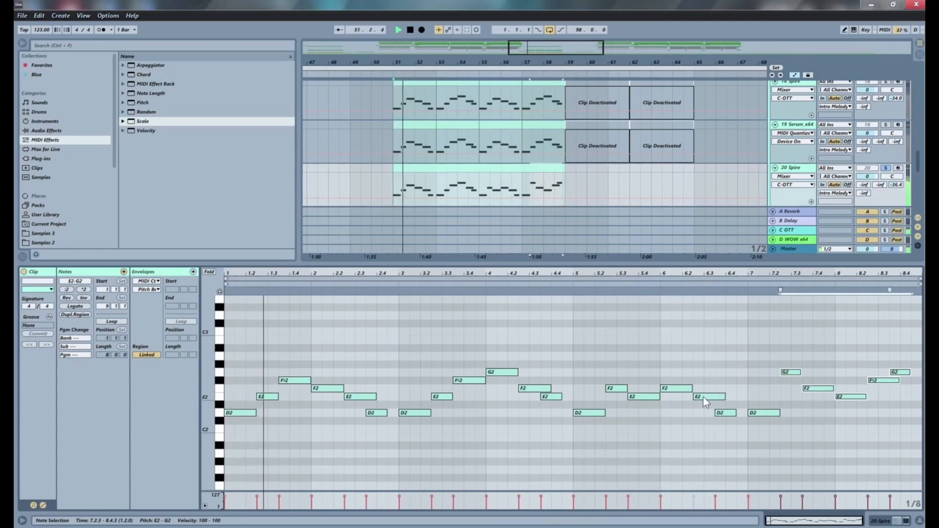
click(704, 396)
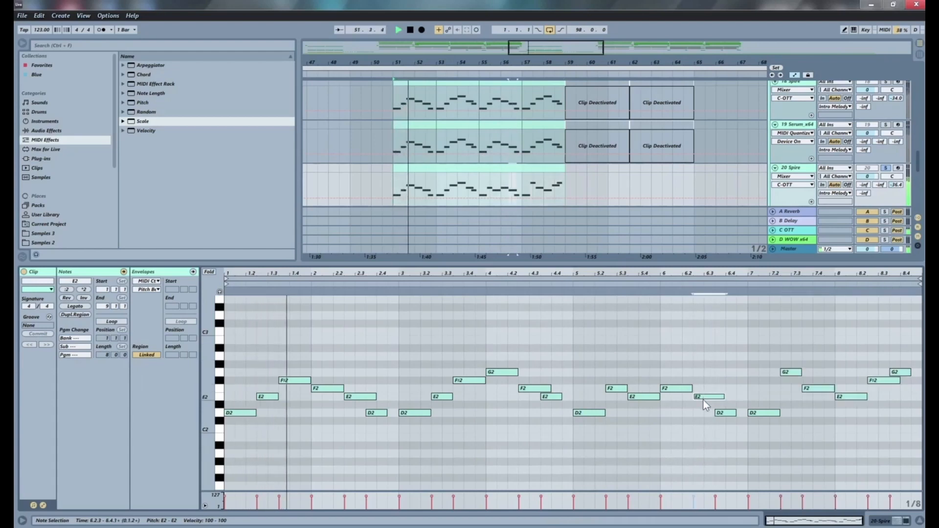
key(Up)
key(Up)
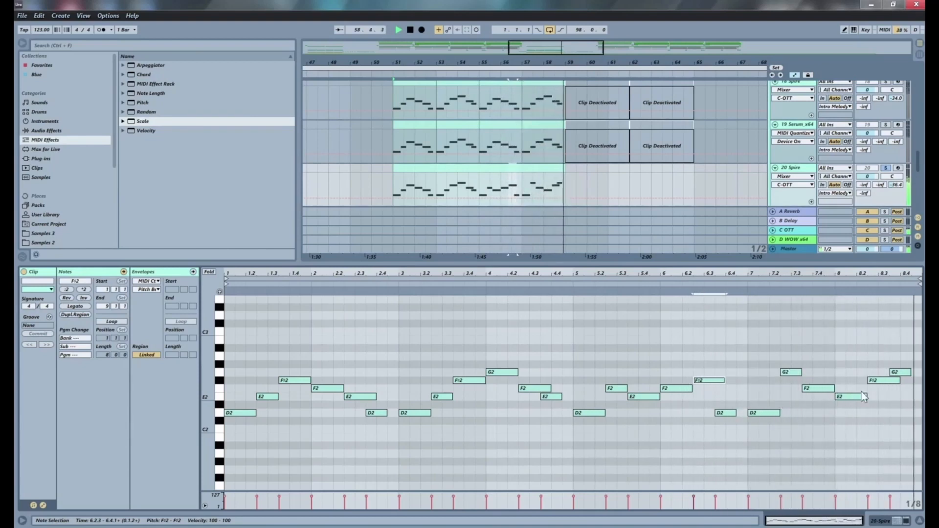
- Lower the clip's last note at 8.3.3 to D#2, auditioning the melody and replaying its ending from bar 57
click(909, 371)
key(Down)
key(Down)
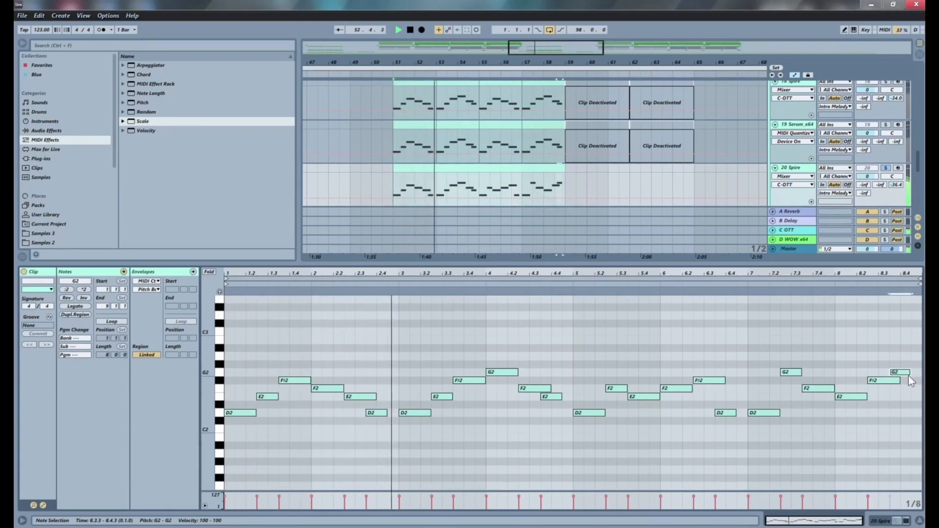
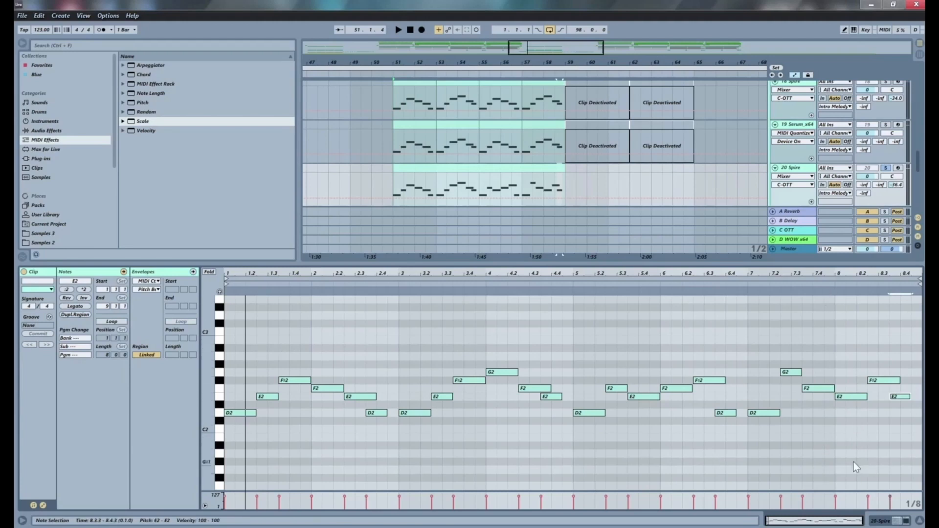
key(space)
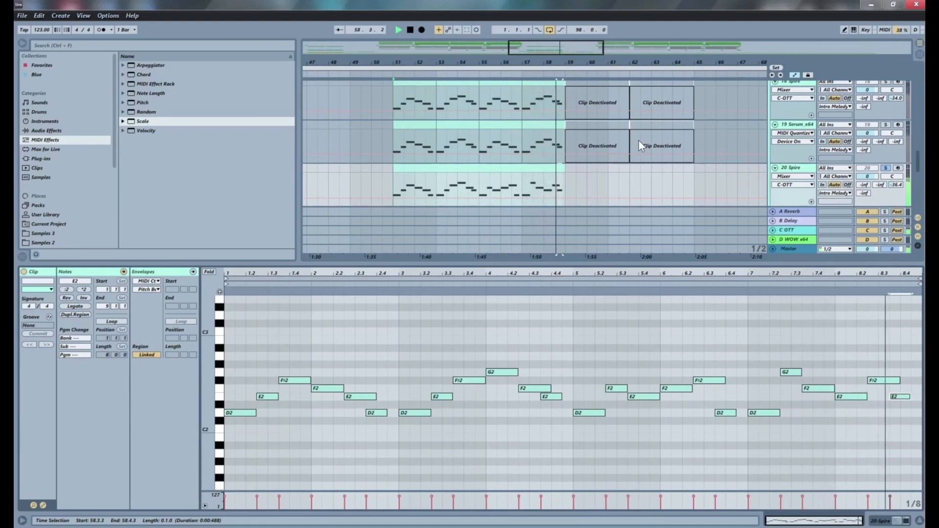
key(space)
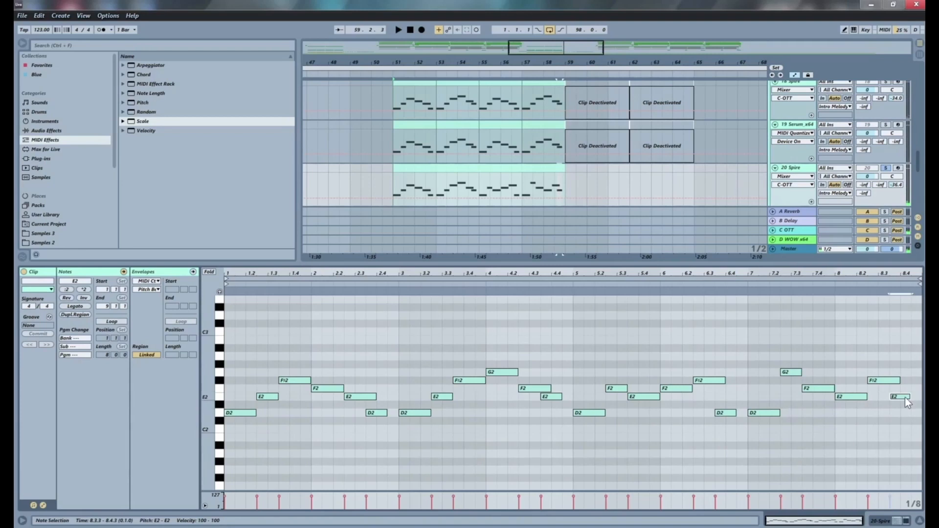
key(Down)
click(525, 184)
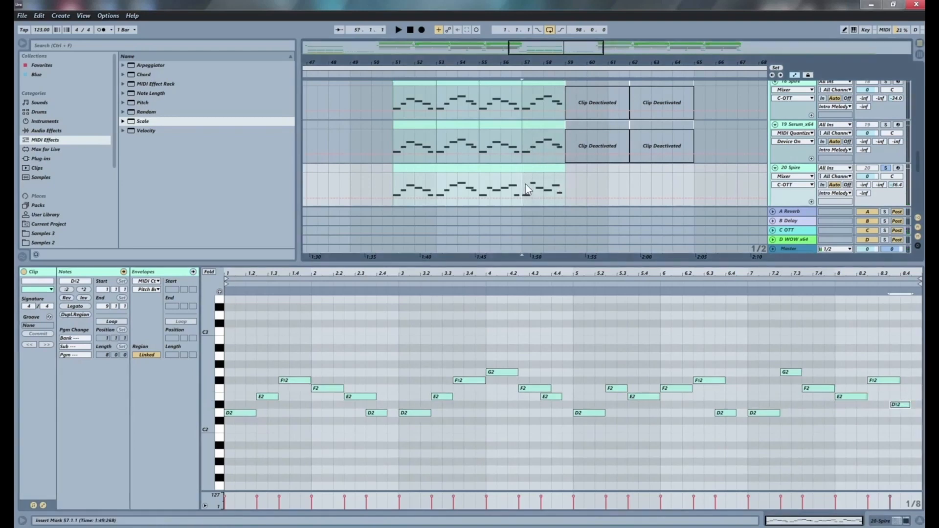
key(space)
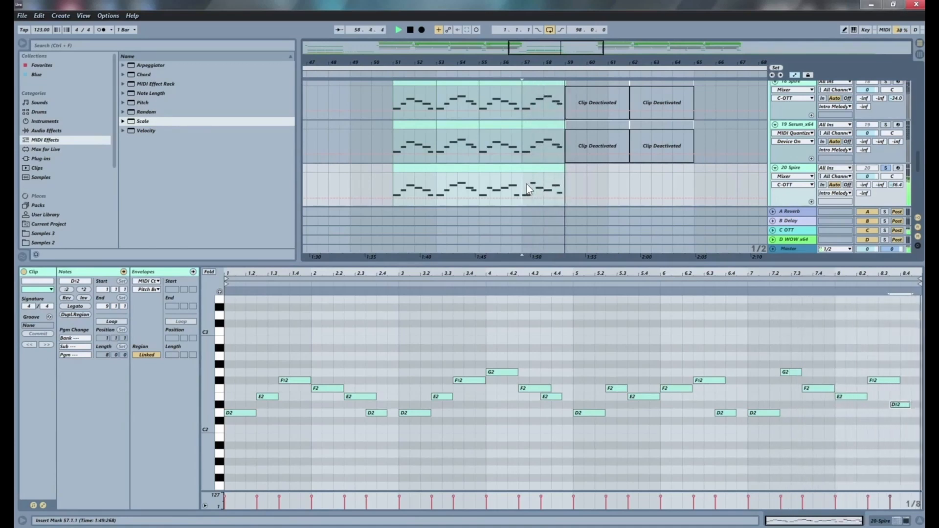
key(space)
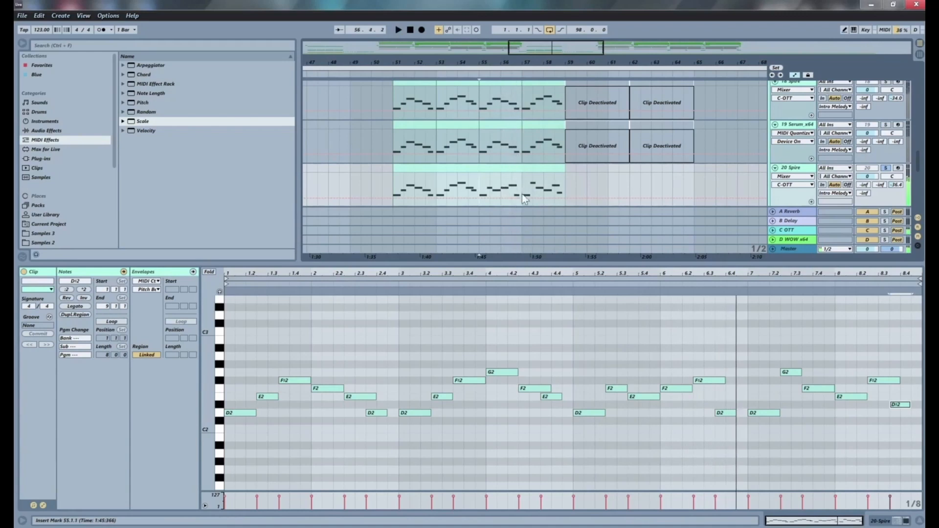
- Try raising the note at 6.2.3 to G2 and the short note at 6.3.3 to E2 during playback
click(720, 382)
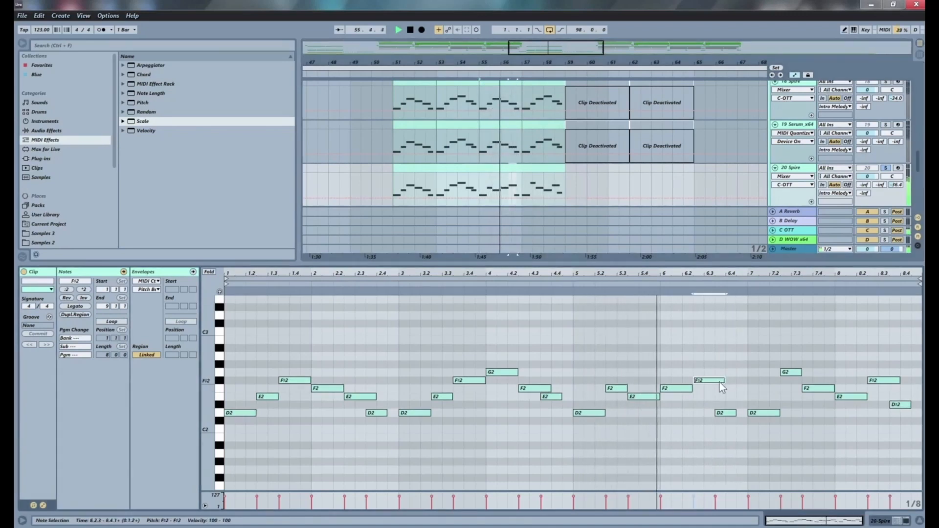
key(Up)
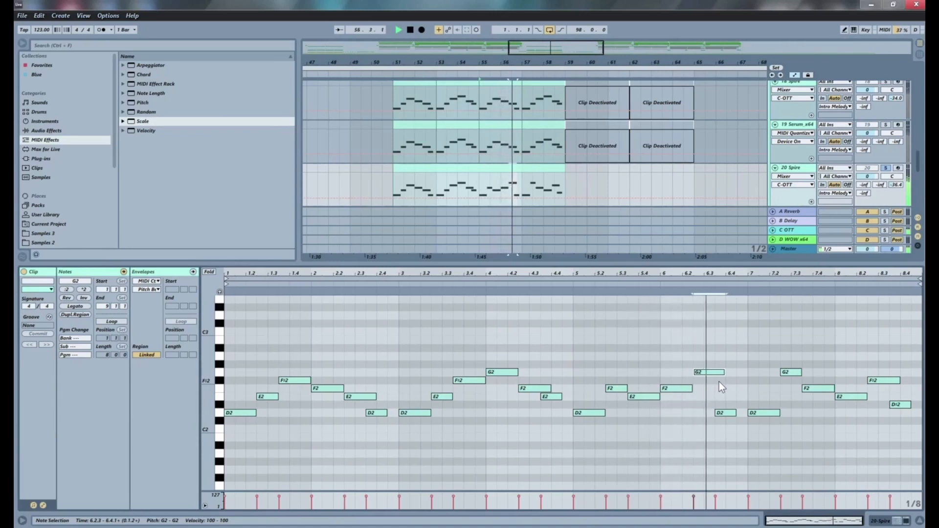
click(721, 414)
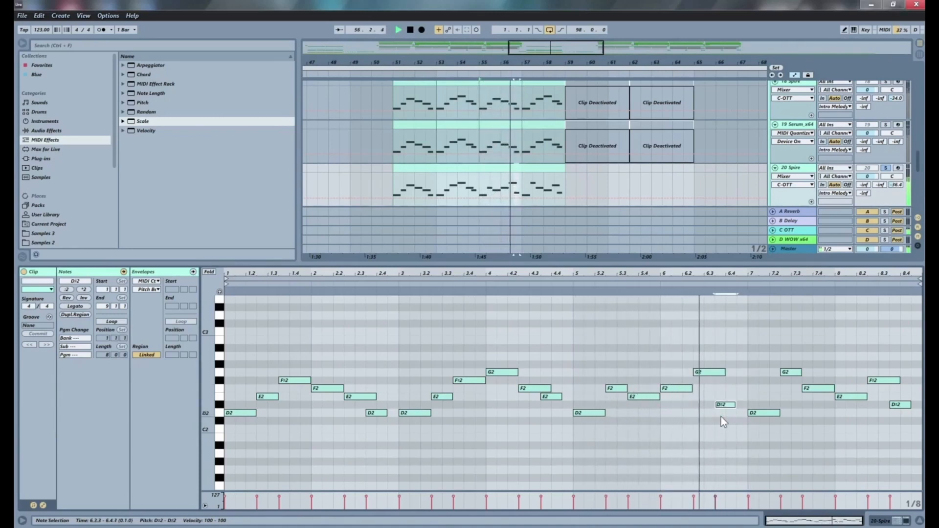
key(Up)
key(Up)
key(Up)
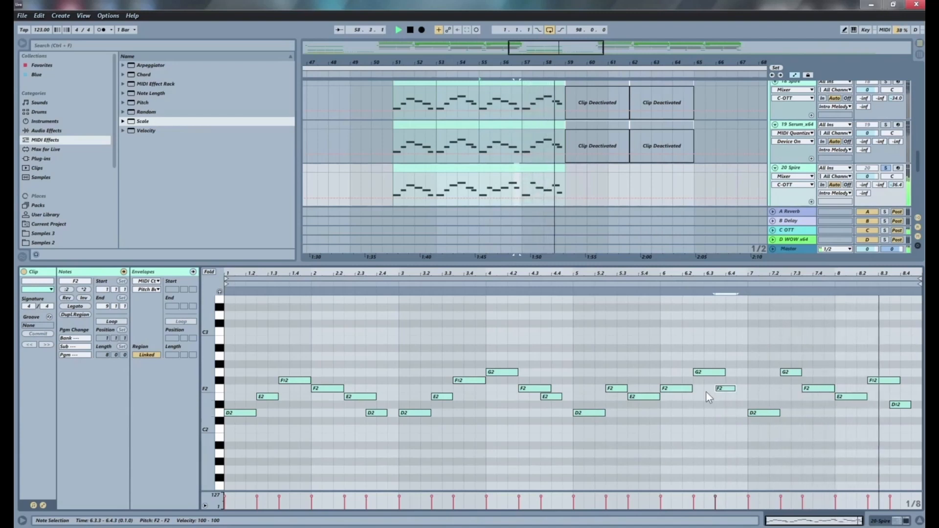
key(Down)
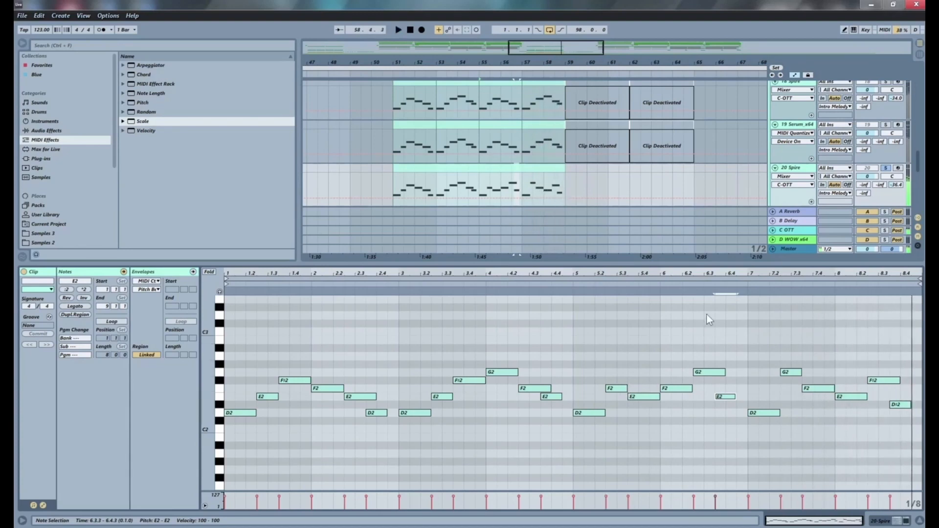
- Play the complete 20 Spire melody from bar 51 to check the edited notes
click(390, 186)
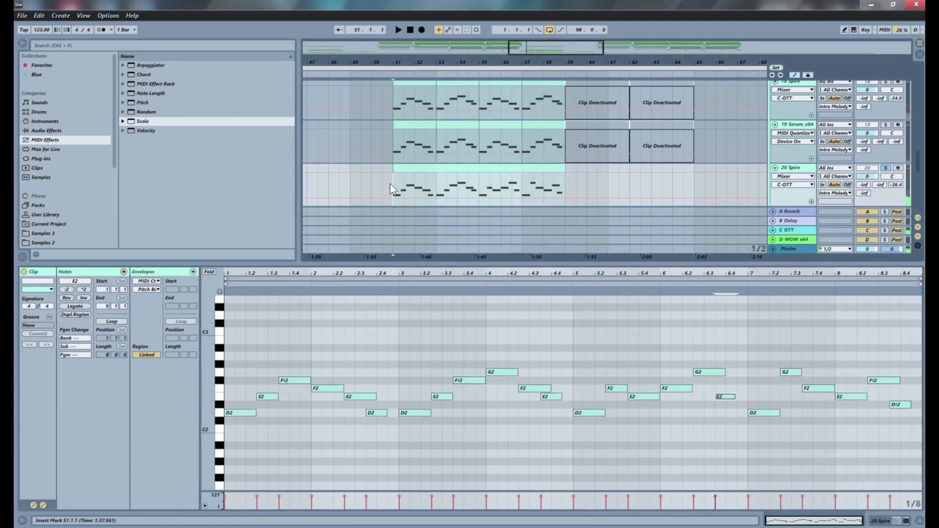
key(space)
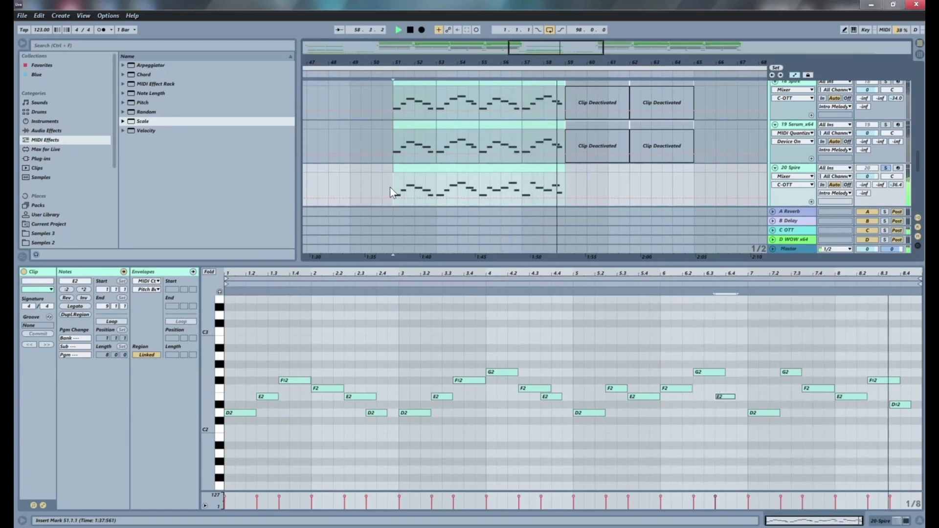
key(space)
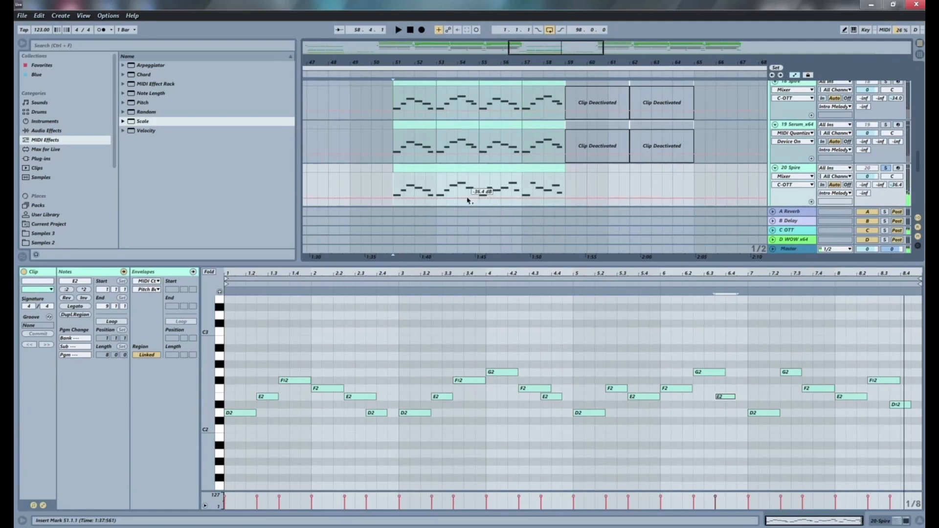
- Replay the third phrase from bar 55 and lower the note at 6.2.3 to E2
drag(480, 187, 516, 178)
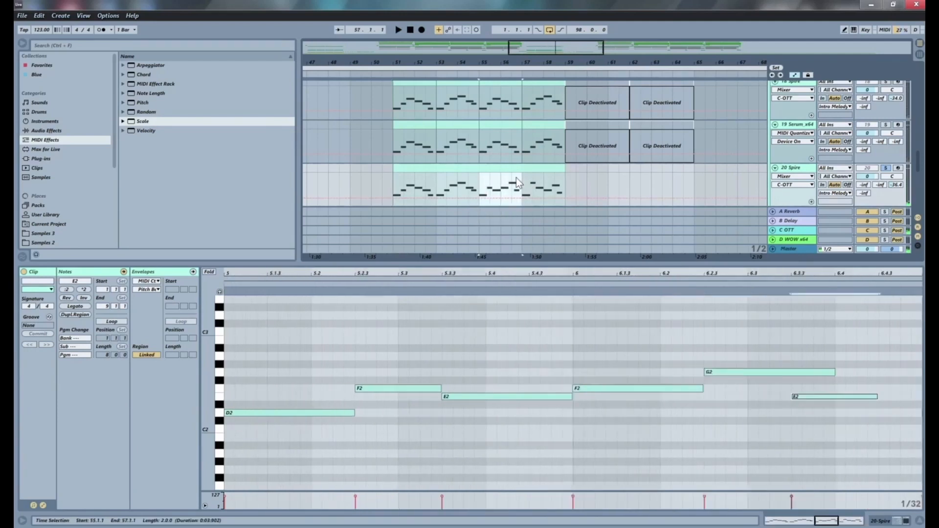
click(500, 174)
key(space)
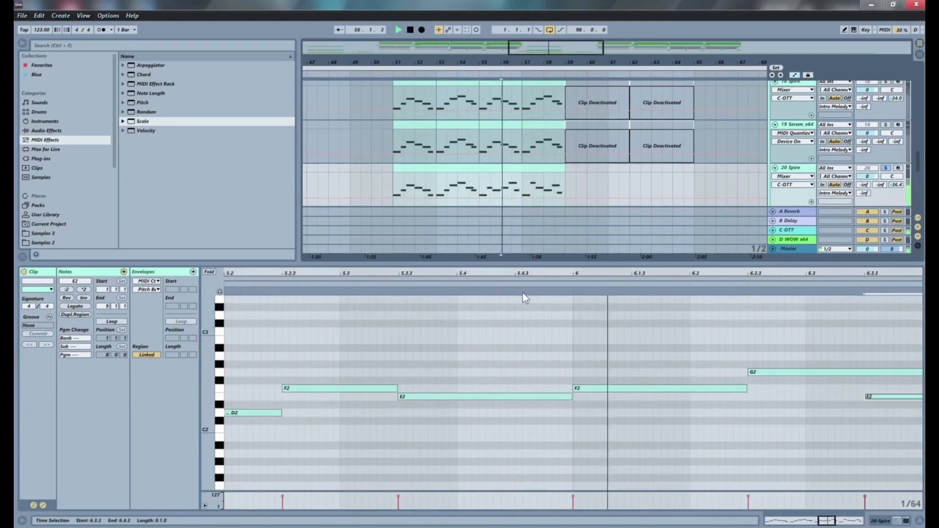
click(479, 181)
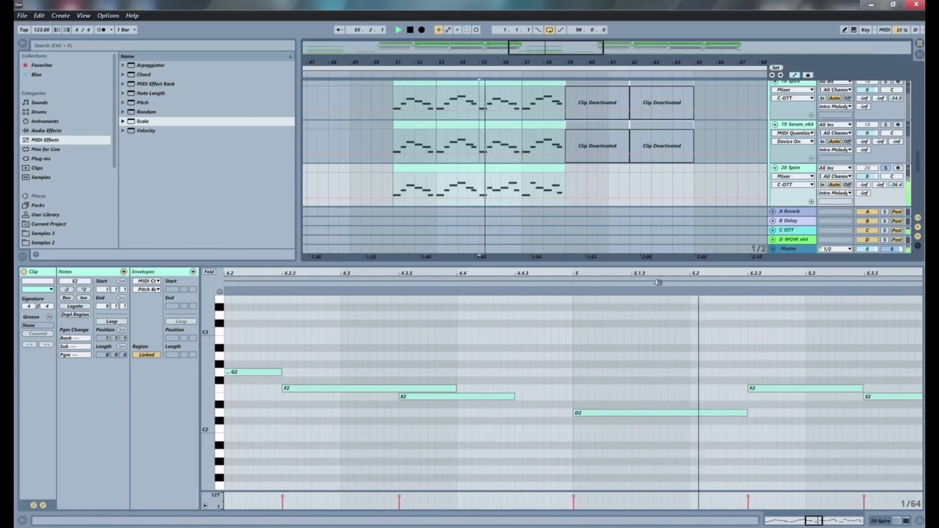
drag(580, 277, 547, 276)
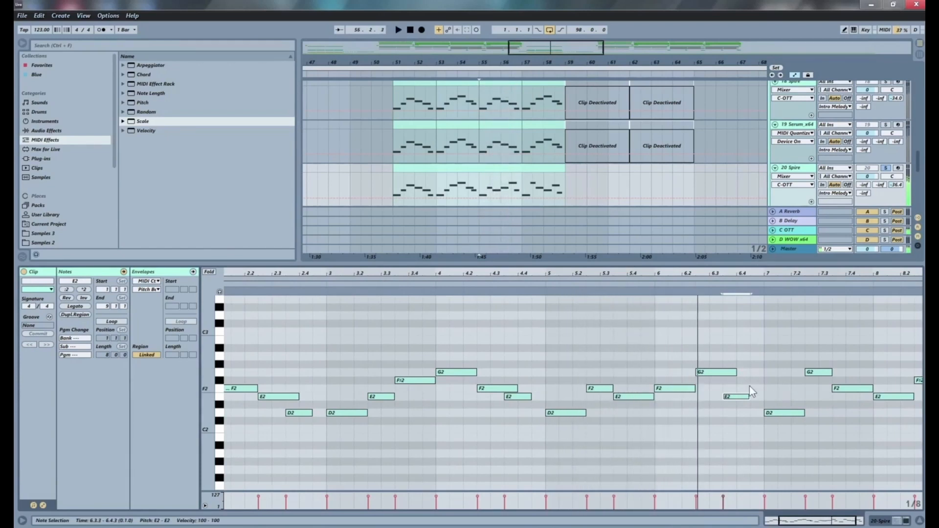
drag(715, 373, 715, 376)
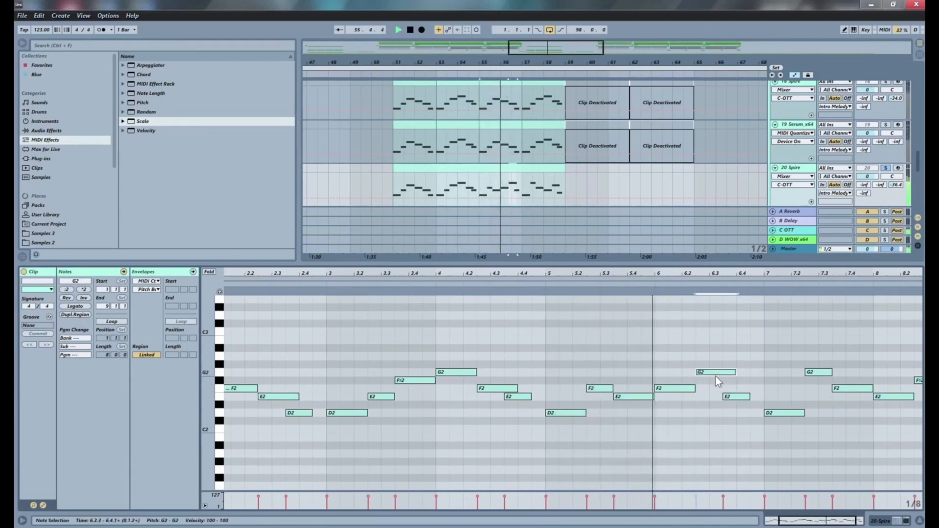
key(Down)
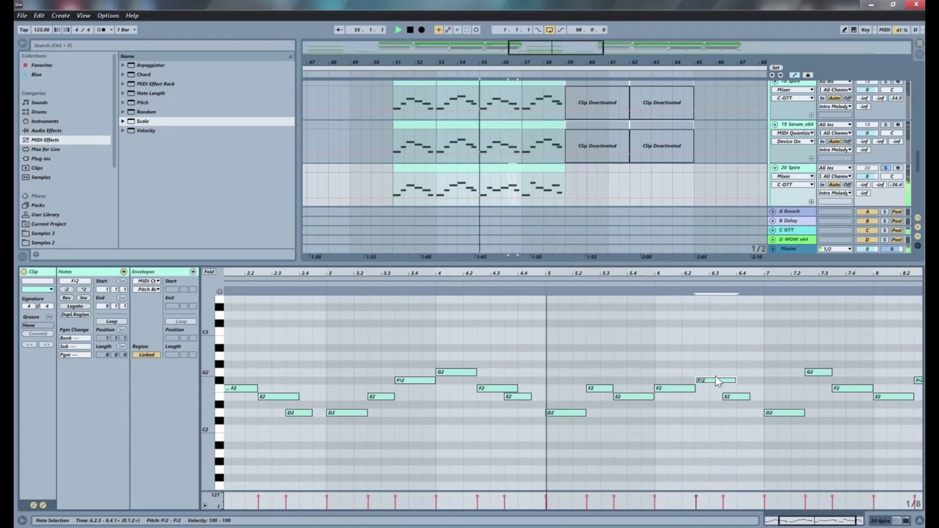
key(Down)
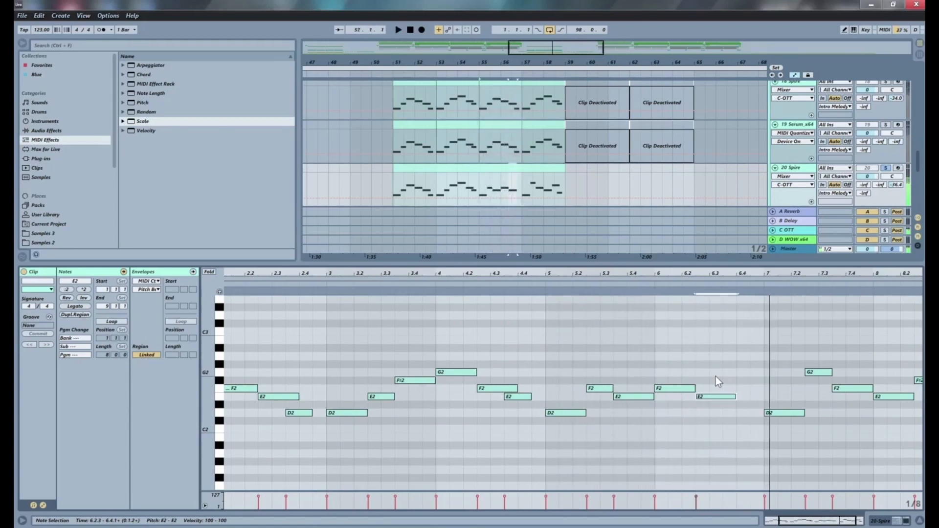
- Add a one-beat D#2 note at 6.3.3 to close the melody's third phrase
click(735, 405)
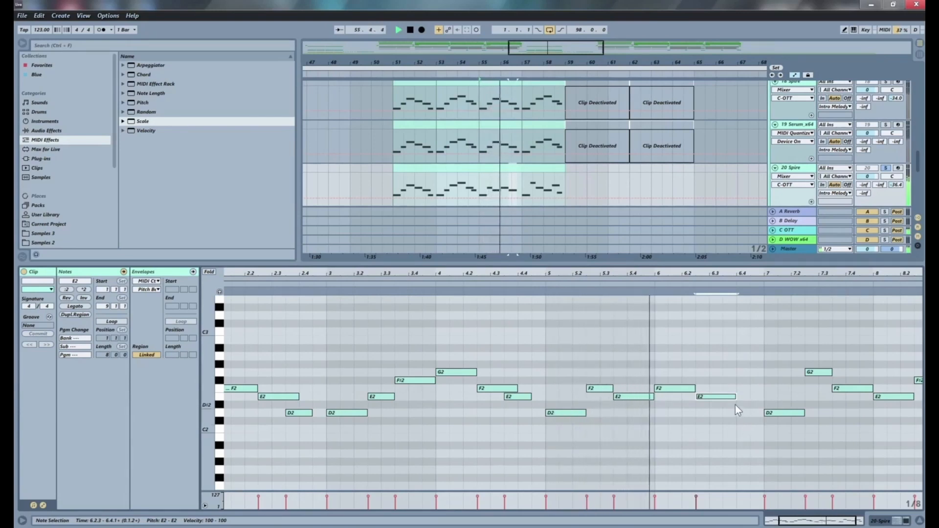
double_click(735, 405)
mouse_move(742, 405)
mouse_down()
mouse_move(761, 412)
mouse_move(749, 405)
mouse_up()
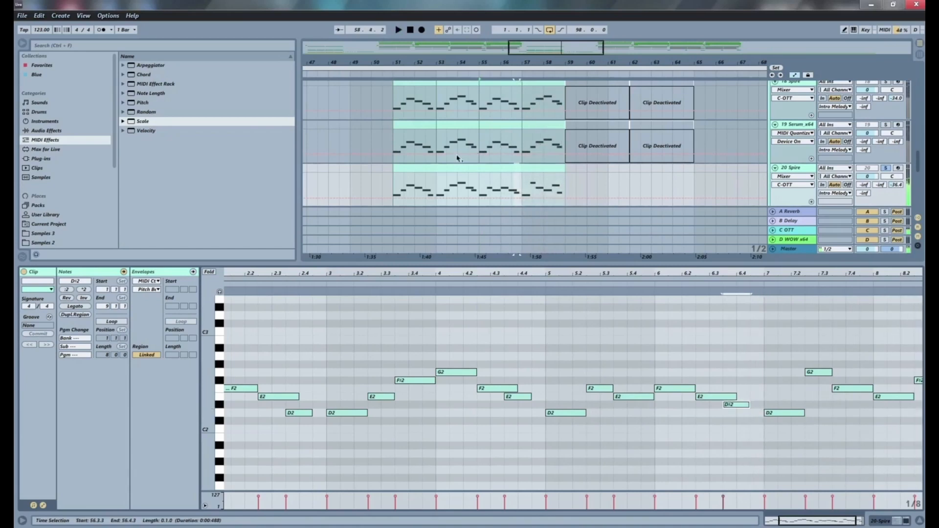
- Replay the complete 20 Spire melody from bar 51
click(391, 190)
key(space)
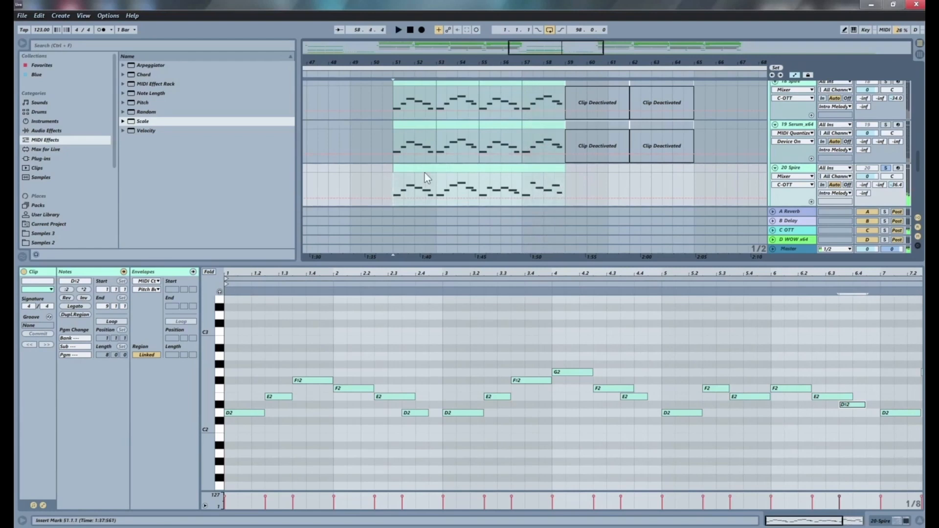
- Copy the 20 Spire melody clip onto the 19 Serum_x64 track at bars 51 and 59
click(442, 168)
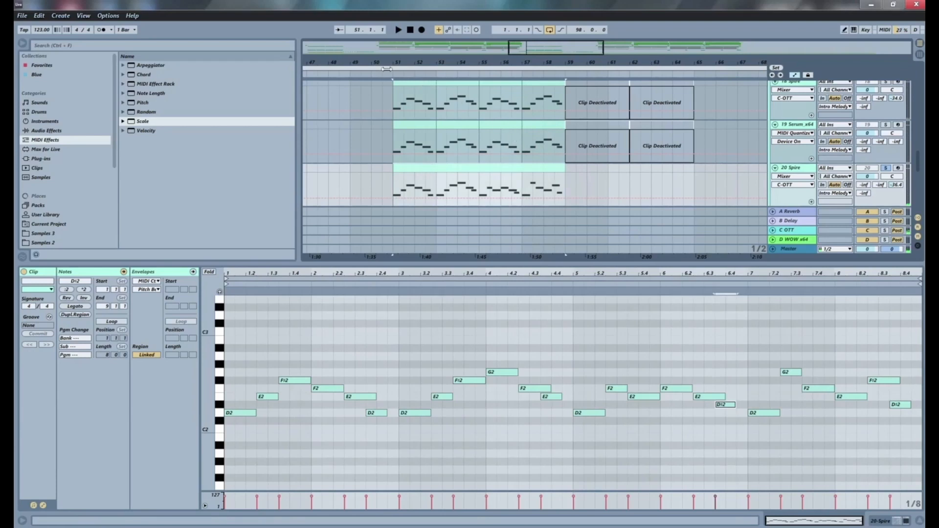
drag(636, 62, 692, 48)
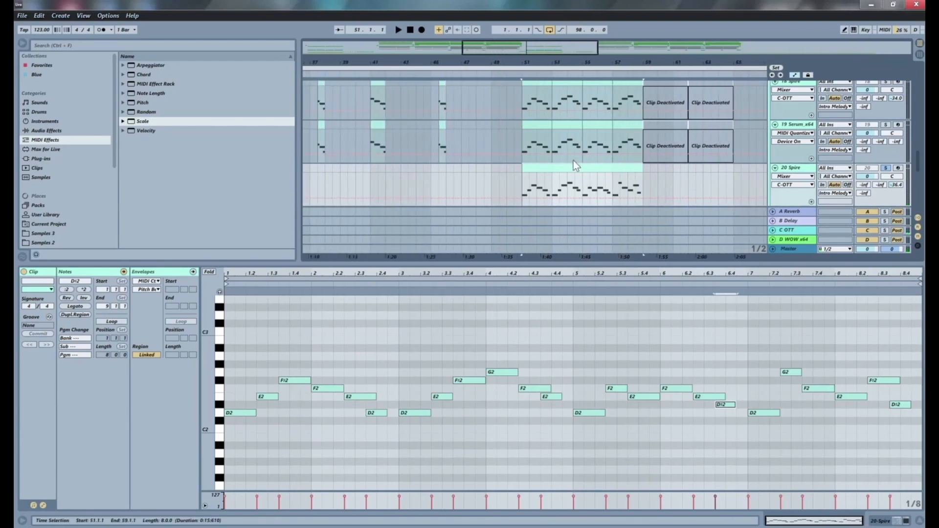
drag(554, 166, 676, 140)
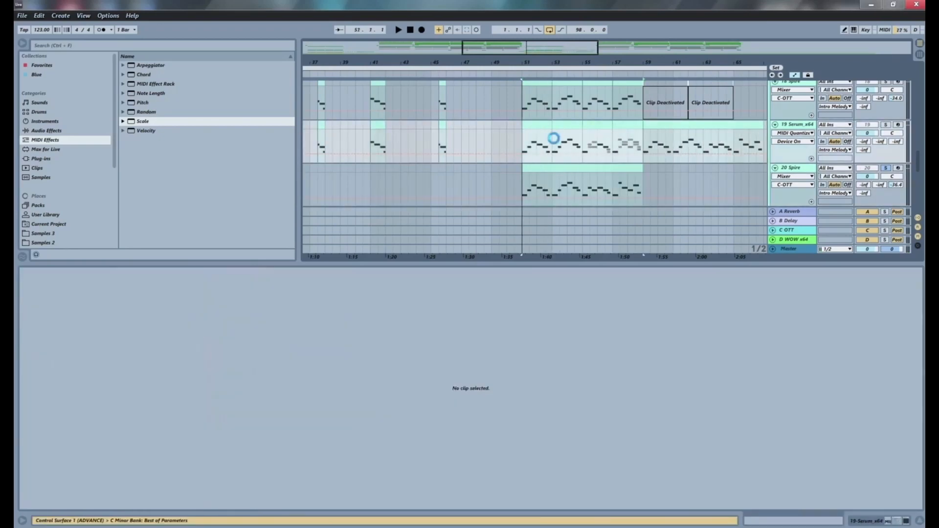
click(563, 127)
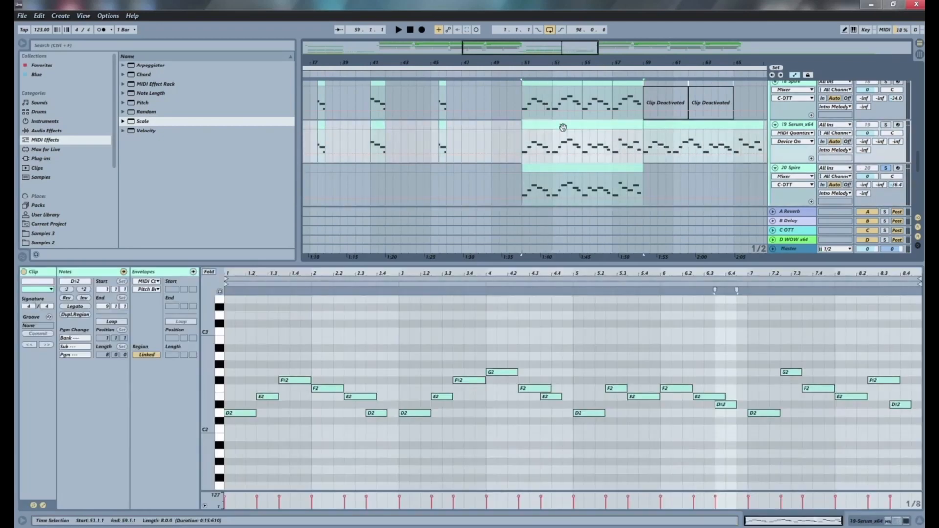
- Copy the new melody clip from 19 Serum_x64 onto the 18 Spire track at bar 59
drag(541, 126, 664, 104)
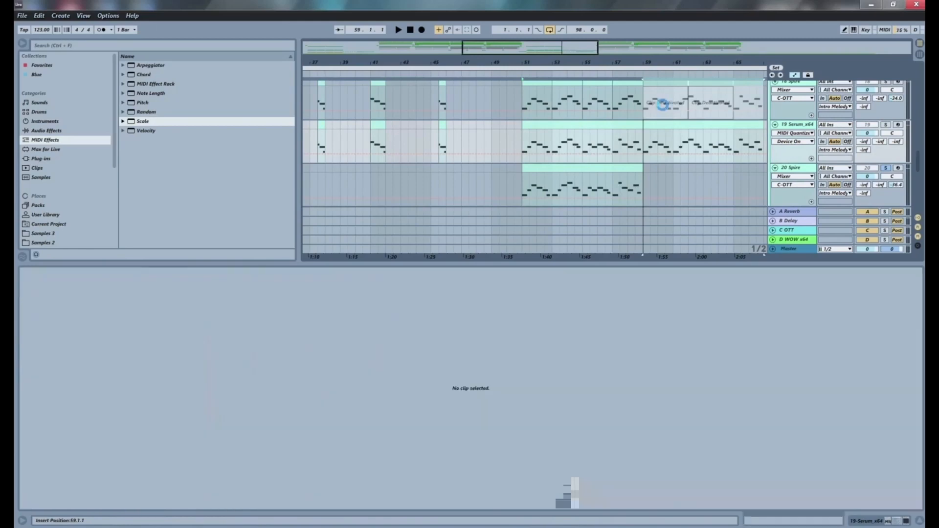
scroll(689, 162, up, 2)
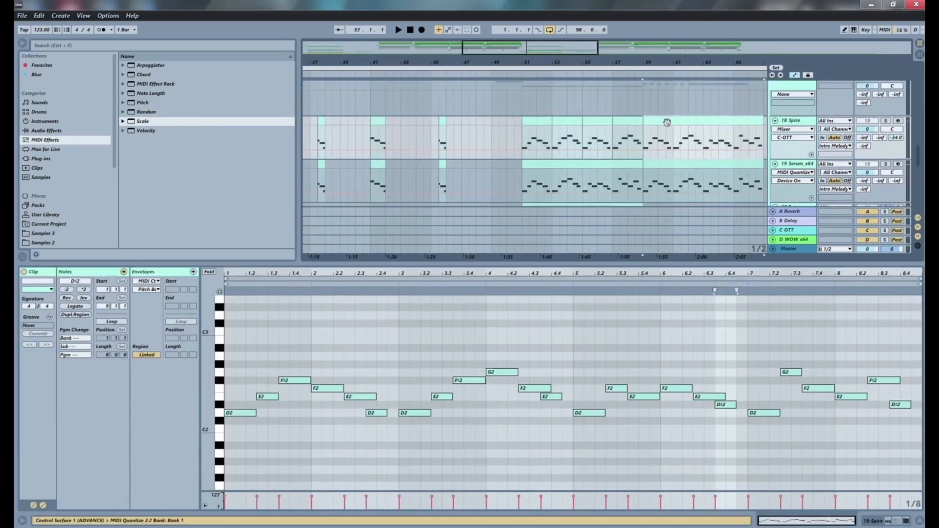
- Try transposing all notes of the 18 Spire clip at bar 59 up one octave
click(661, 362)
key(ctrl+a)
key(shift+Up)
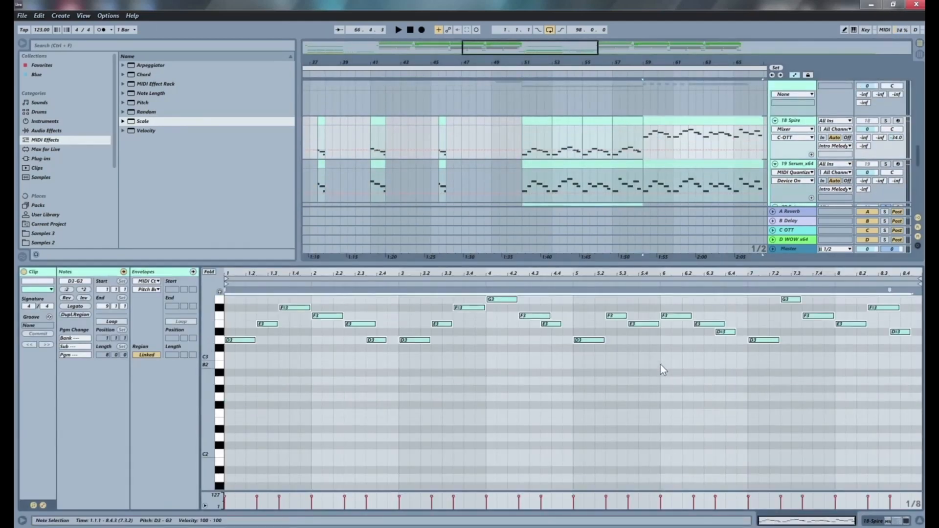
key(shift+Down)
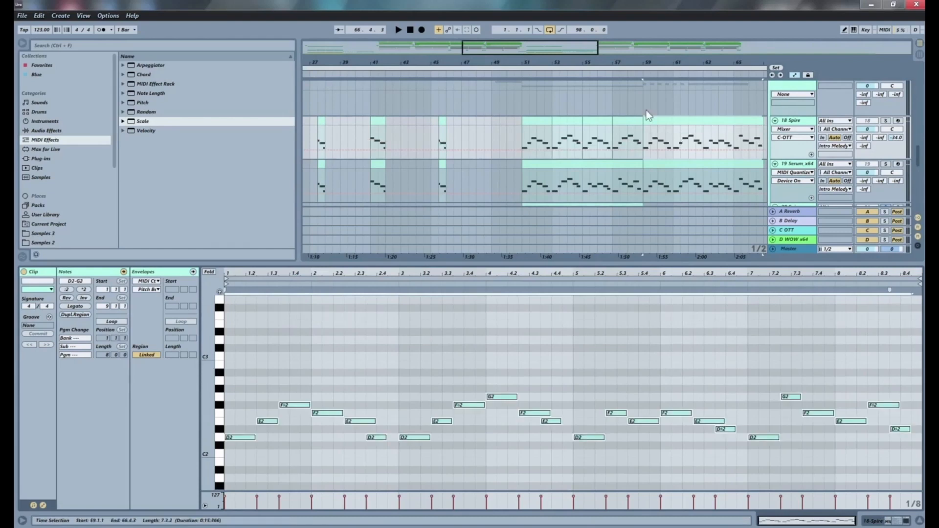
- Move the 18 Spire clip from bar 59 to bar 51 and extend its end to bar 59
drag(661, 122, 541, 137)
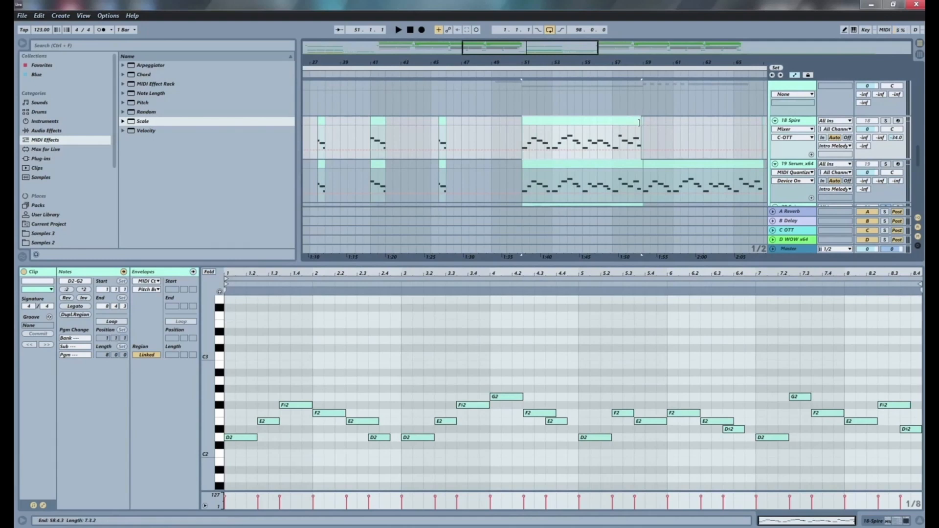
drag(642, 123, 645, 123)
- Turn off solo on the 20 Spire track and play the layered breakdown from bar 51
scroll(670, 125, down, 1)
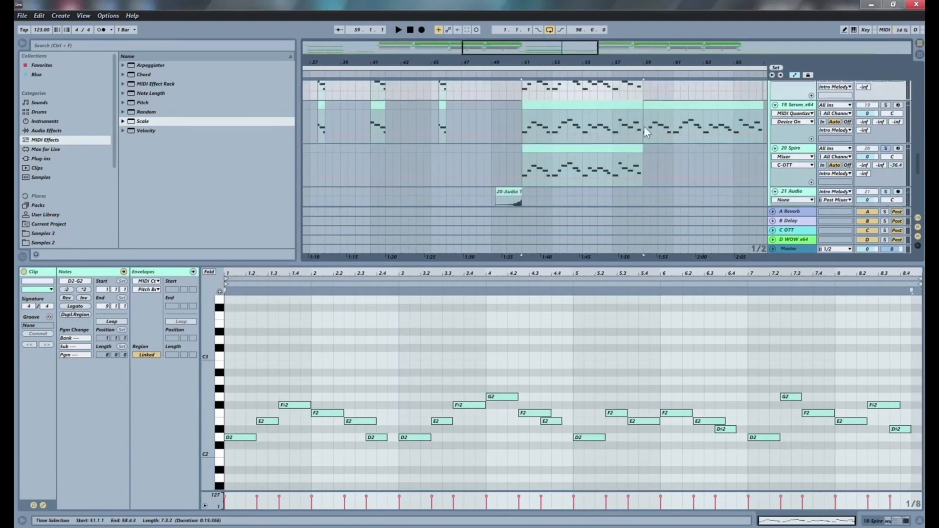
scroll(636, 132, up, 2)
scroll(764, 145, down, 2)
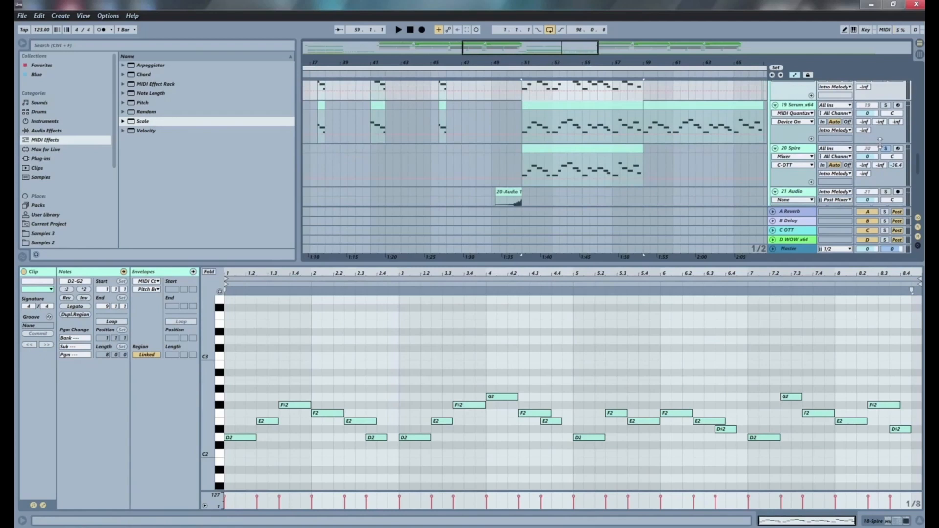
click(526, 160)
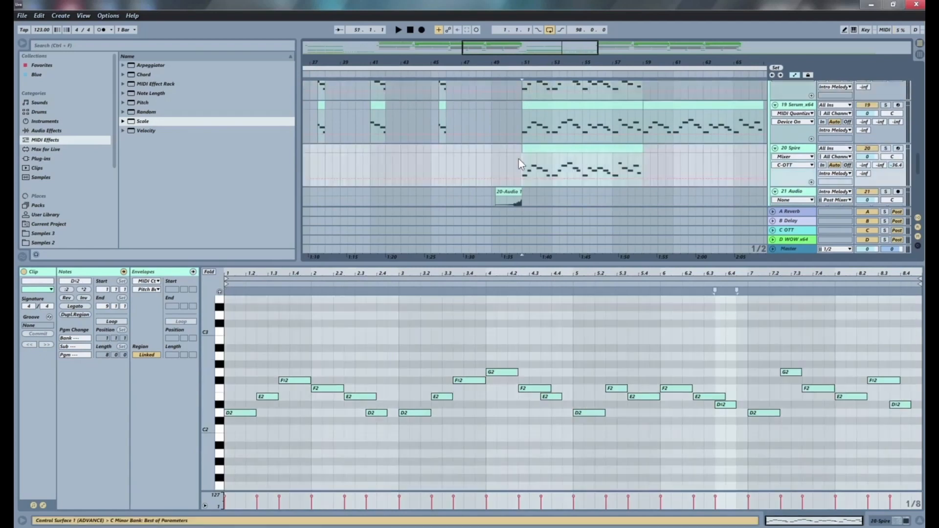
key(space)
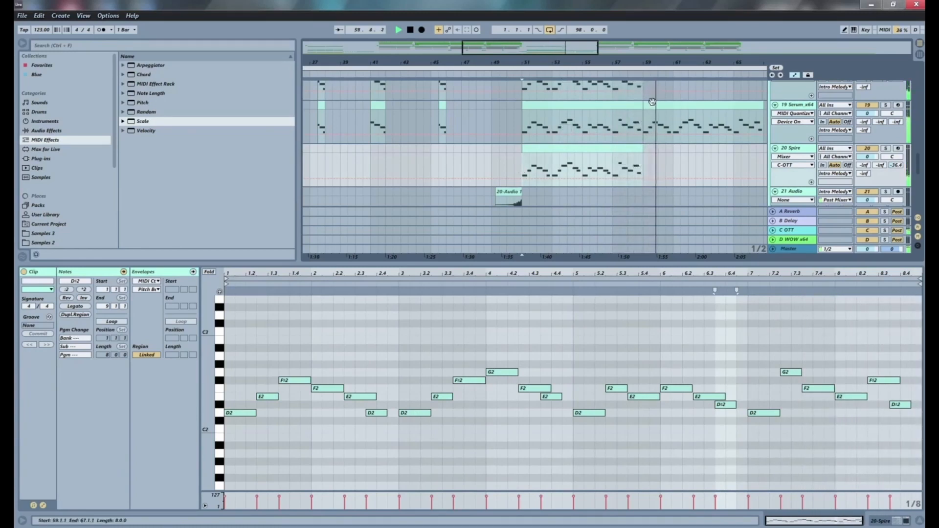
drag(680, 64, 612, 55)
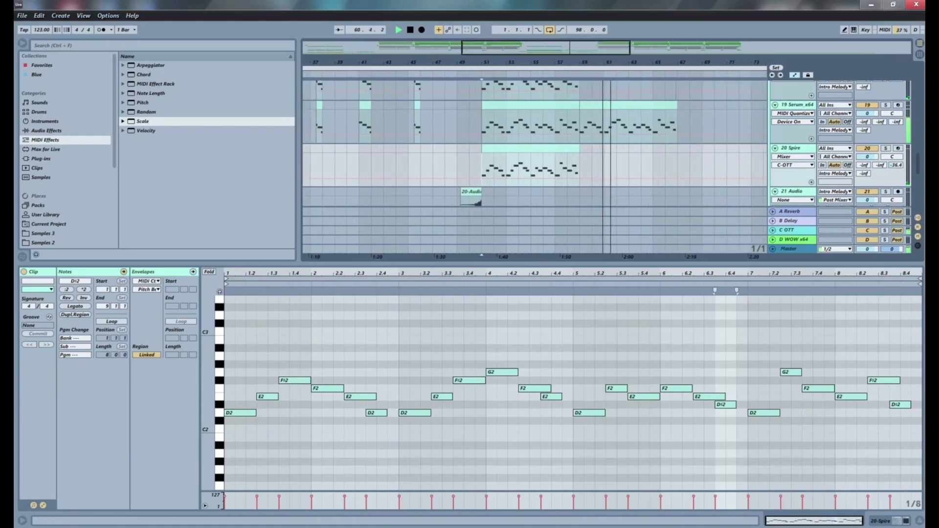
scroll(639, 115, up, 2)
scroll(638, 114, down, 2)
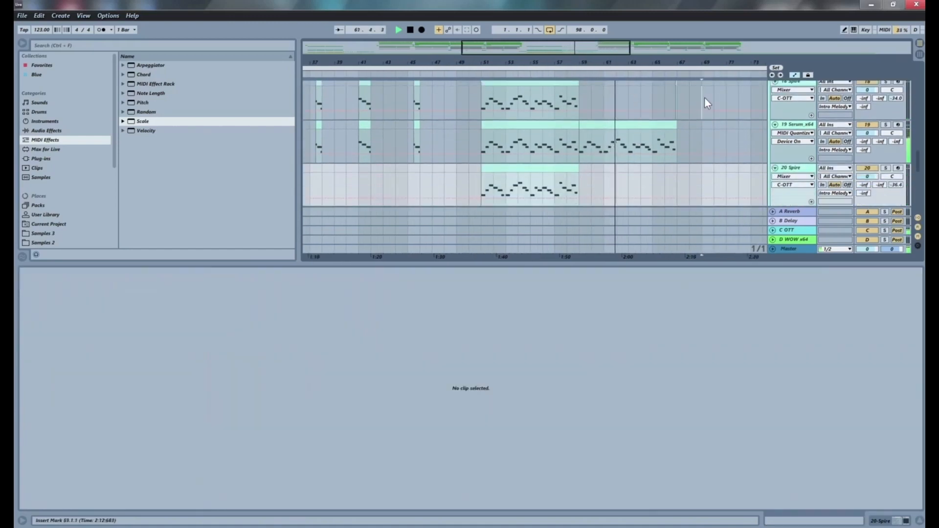
drag(704, 97, 652, 89)
scroll(653, 88, up, 2)
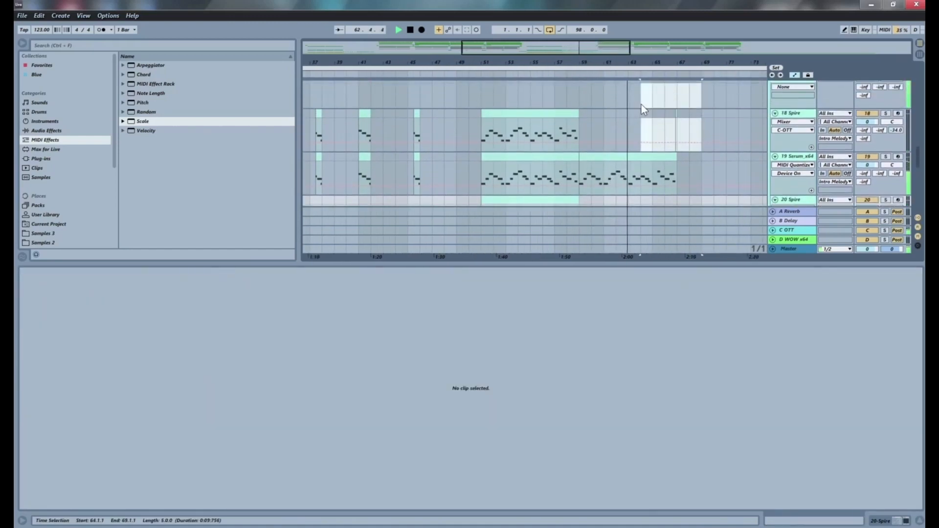
scroll(653, 116, down, 6)
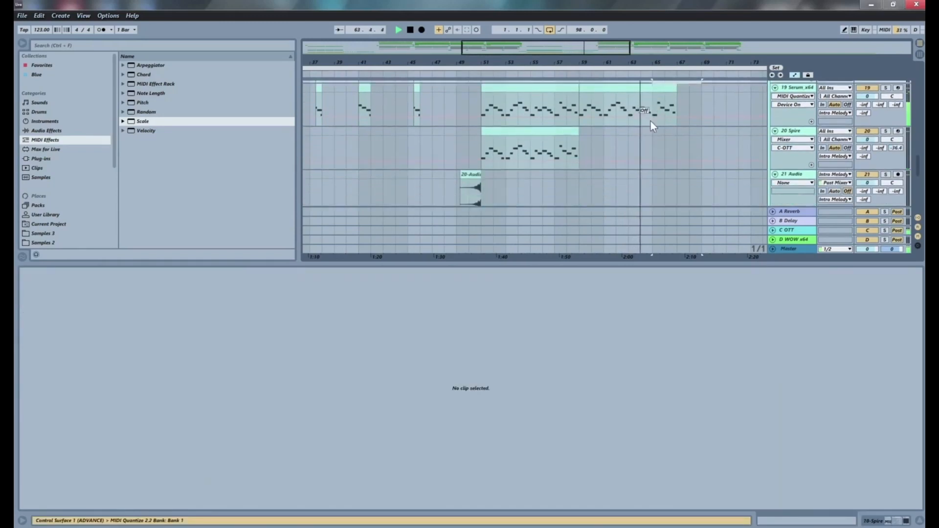
scroll(593, 133, up, 3)
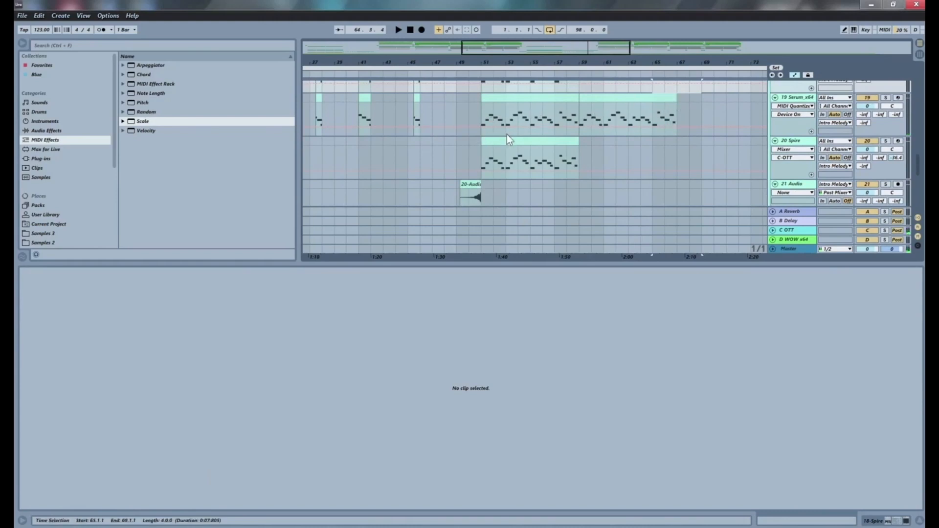
- Set the playback start to bar 51 and open the Spire synth on the 20 Spire track
click(481, 157)
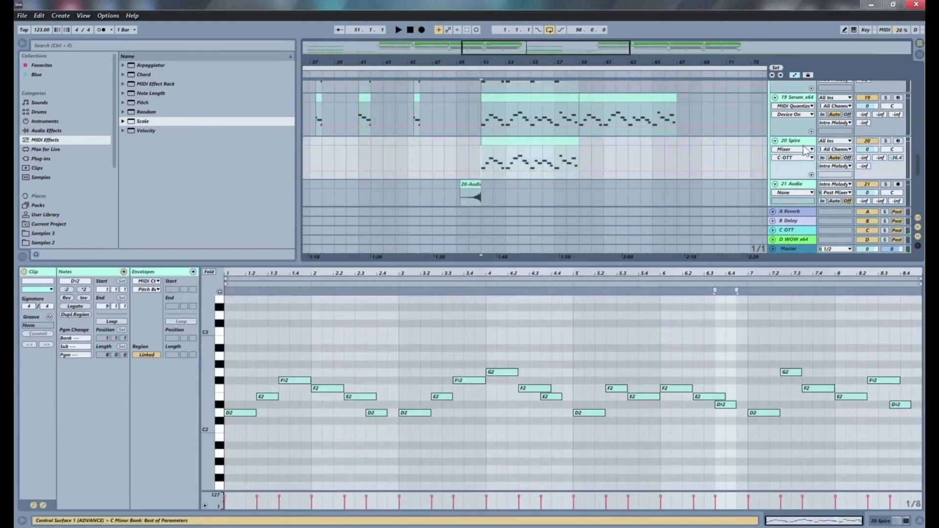
click(578, 152)
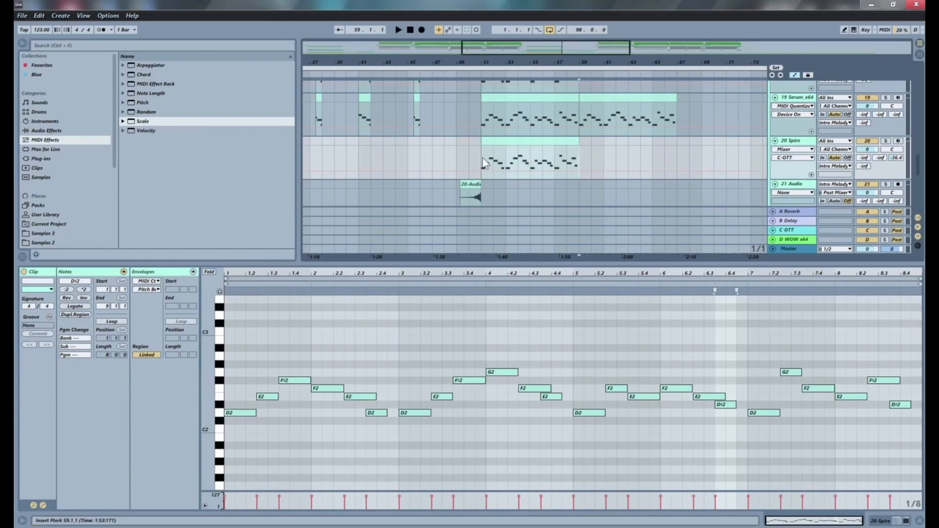
click(800, 145)
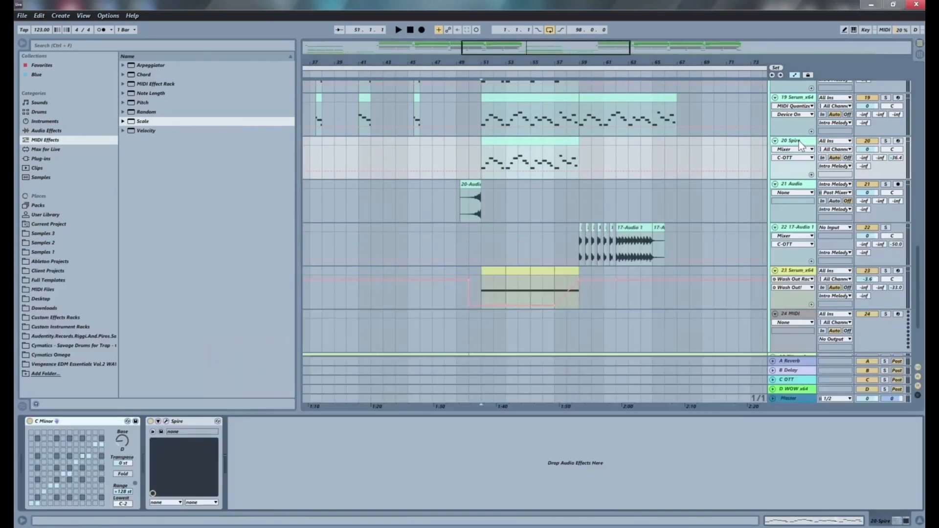
click(165, 422)
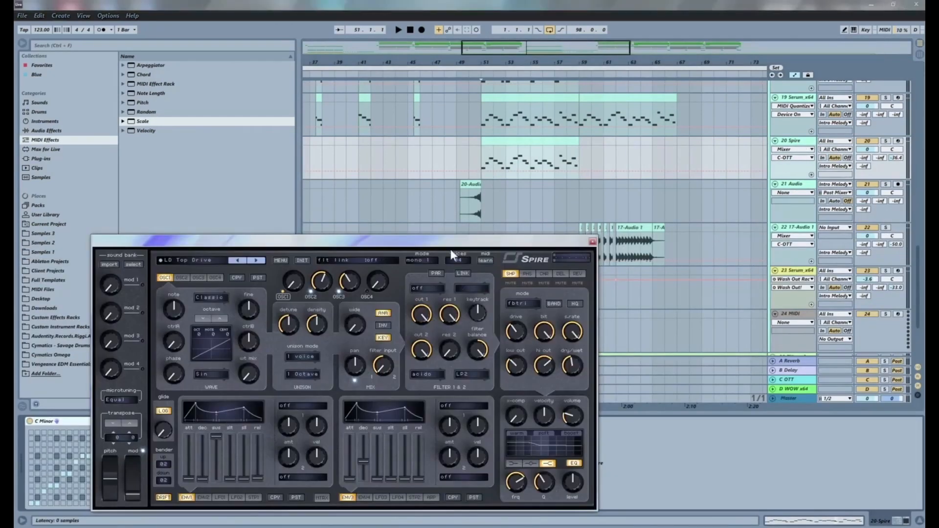
- Add the Chorus audio effect after Spire on the 20 Spire track and briefly play from bar 51
click(784, 135)
click(36, 132)
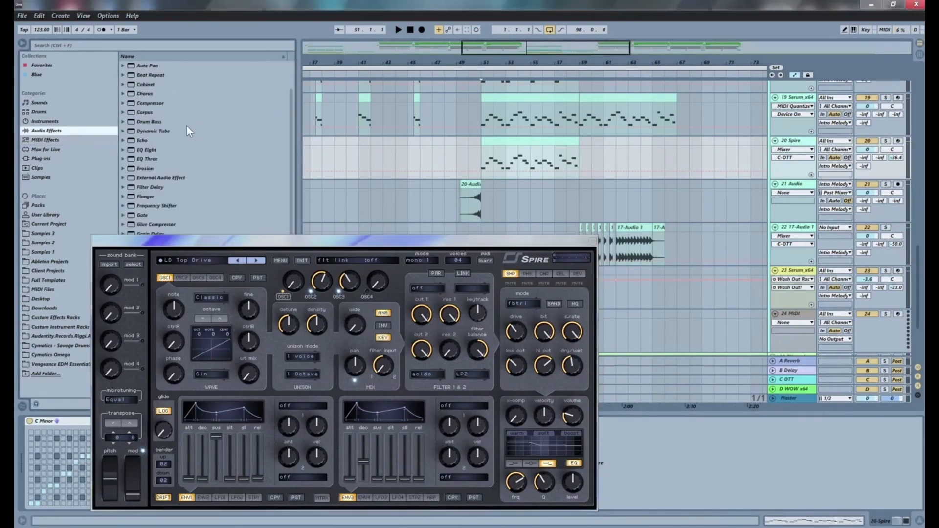
click(137, 94)
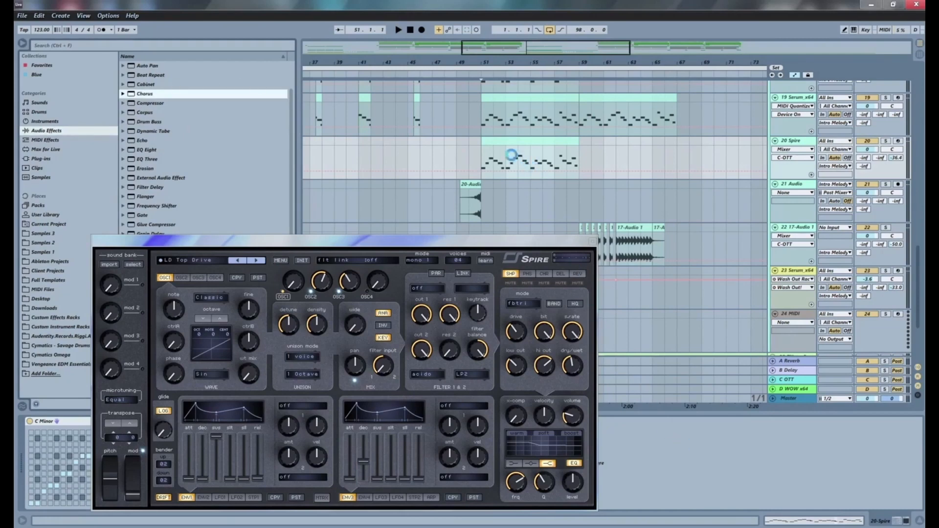
key(space)
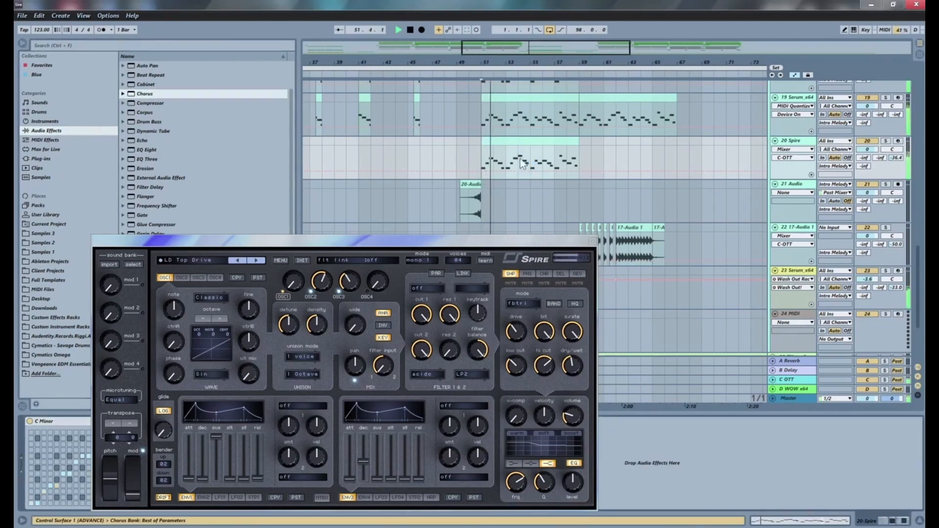
key(space)
- Move the Spire window away from the device chain and audition its lead presets from bar 51 up to LD Tech Lead
click(295, 243)
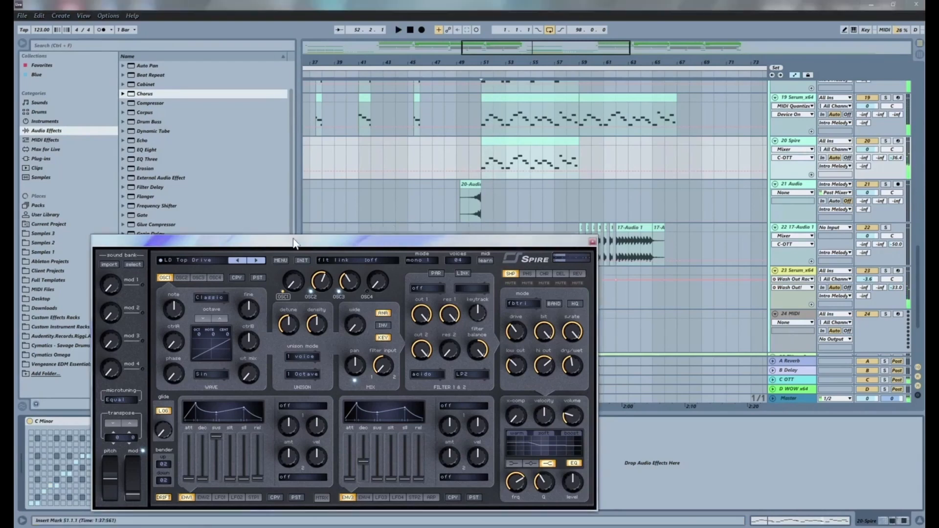
drag(295, 243, 528, 179)
click(396, 213)
key(space)
click(480, 194)
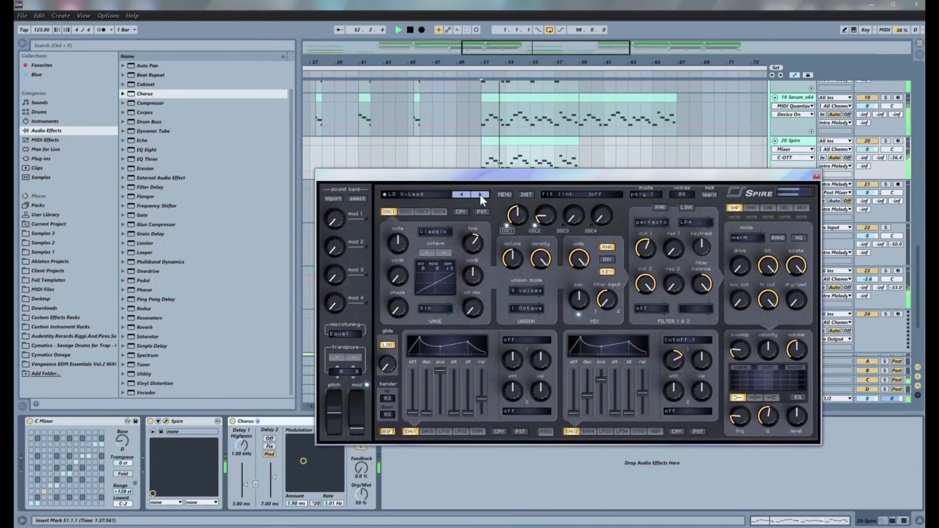
click(479, 194)
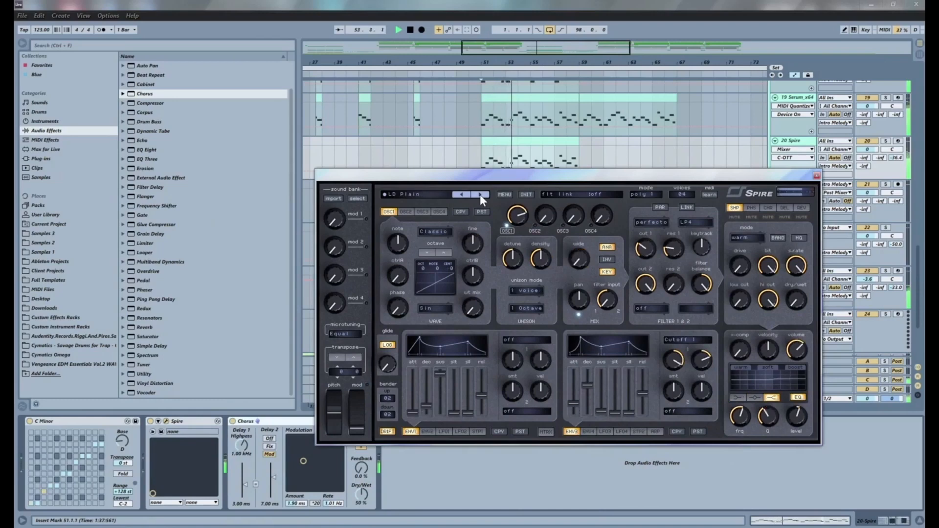
click(480, 194)
click(480, 194)
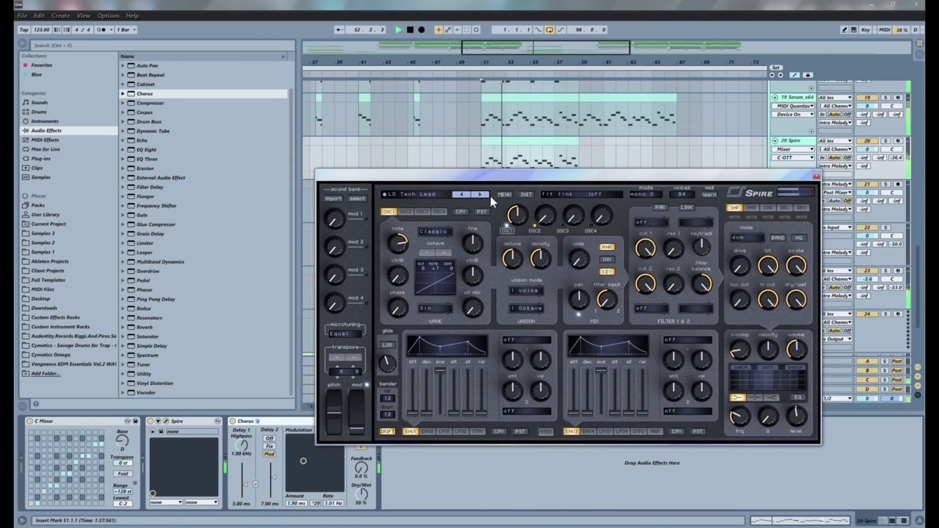
- Continue auditioning the Spire lead presets from LD HP Lead through to LD Hyper Lead while the breakdown plays
click(482, 195)
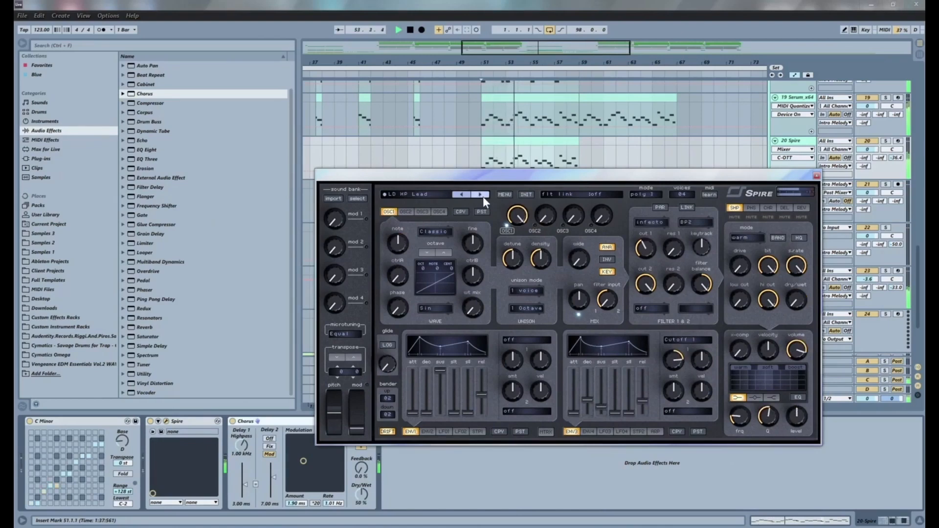
click(481, 195)
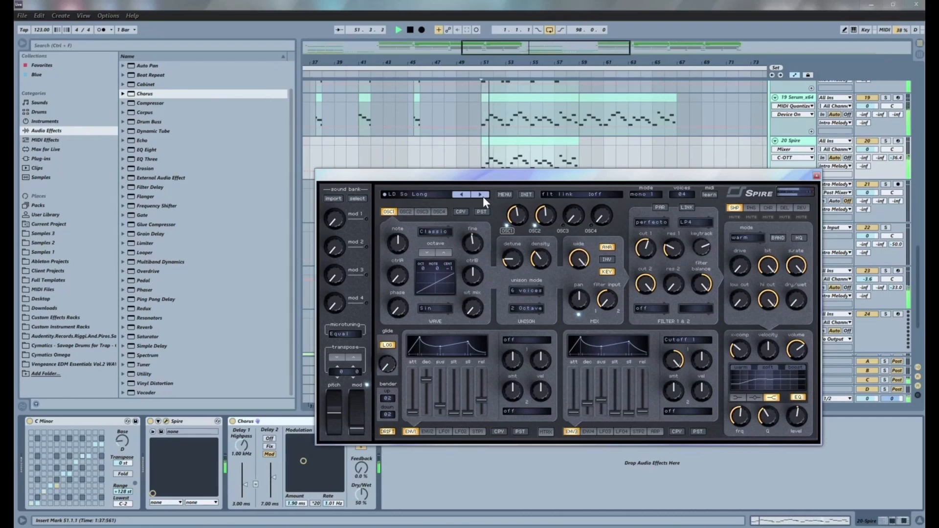
click(483, 196)
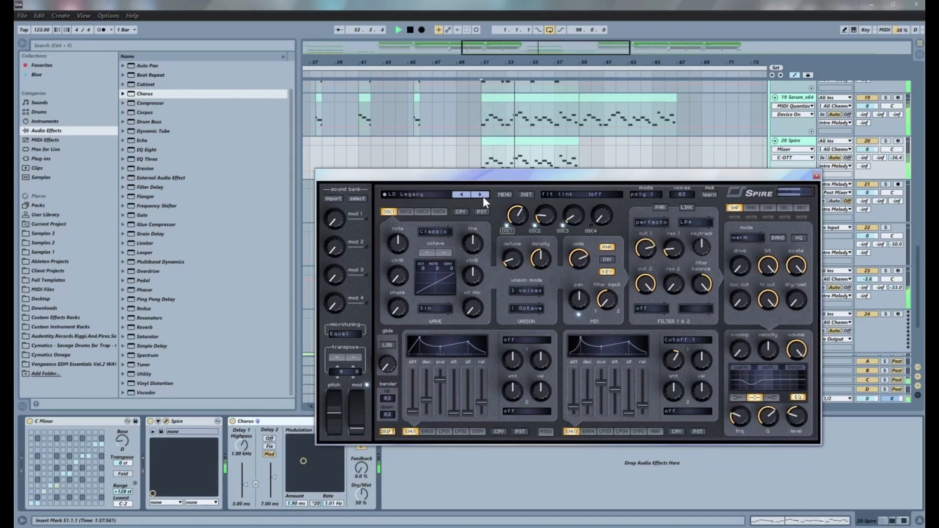
click(482, 197)
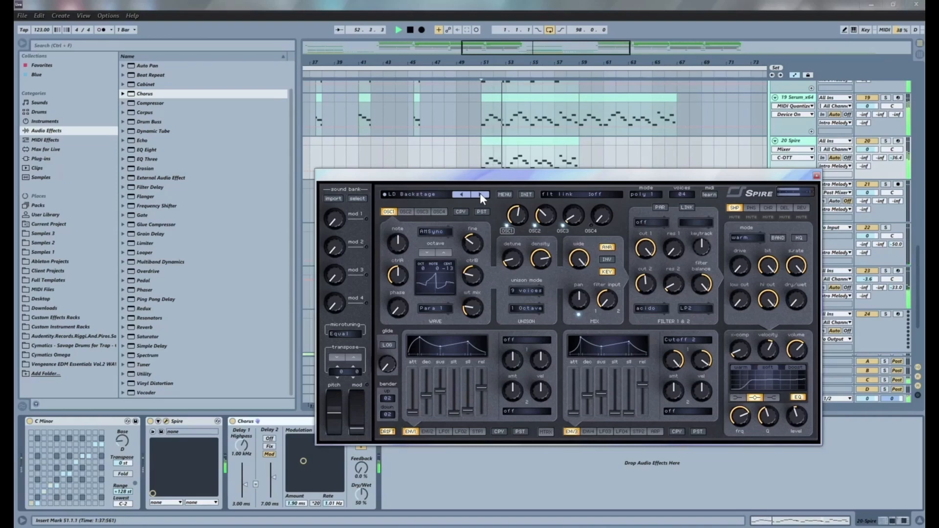
click(479, 194)
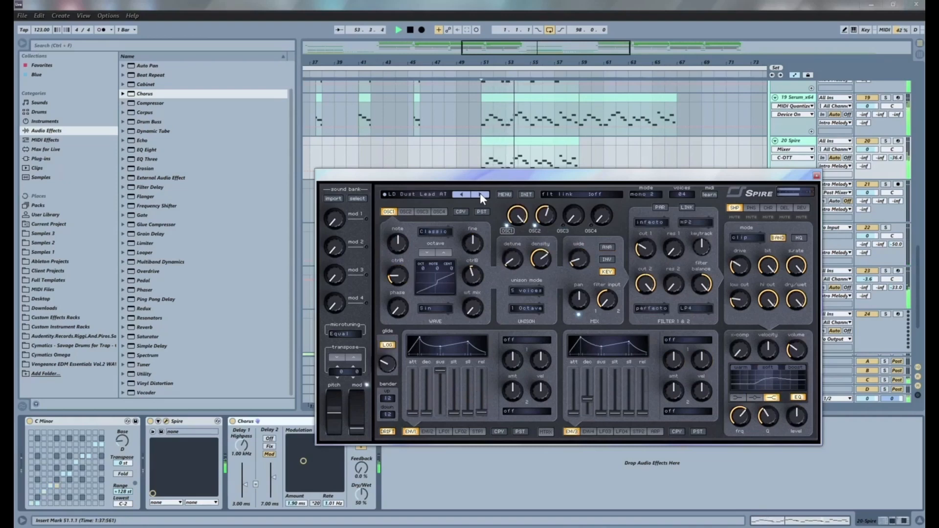
click(480, 194)
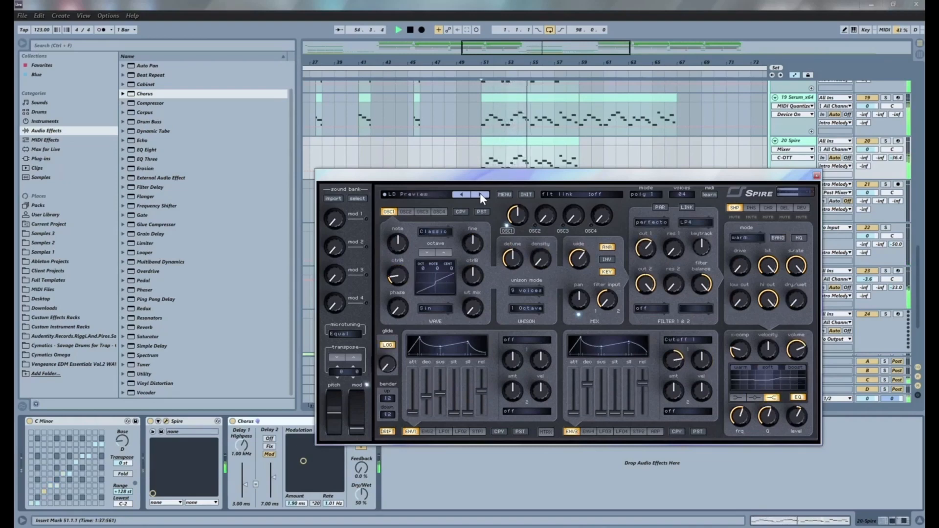
click(480, 194)
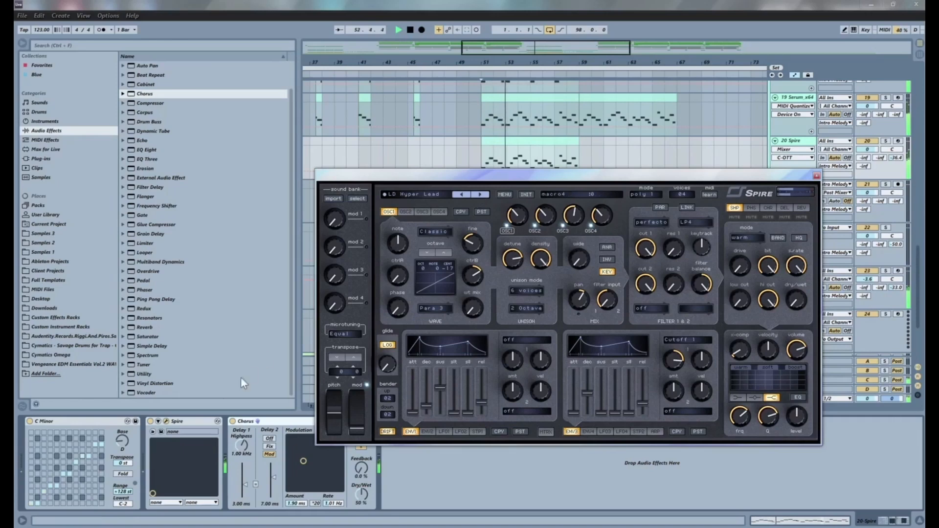
- Turn off the Chorus effect on the 20 Spire track and advance the Spire preset to LD Punk MW PB
click(240, 421)
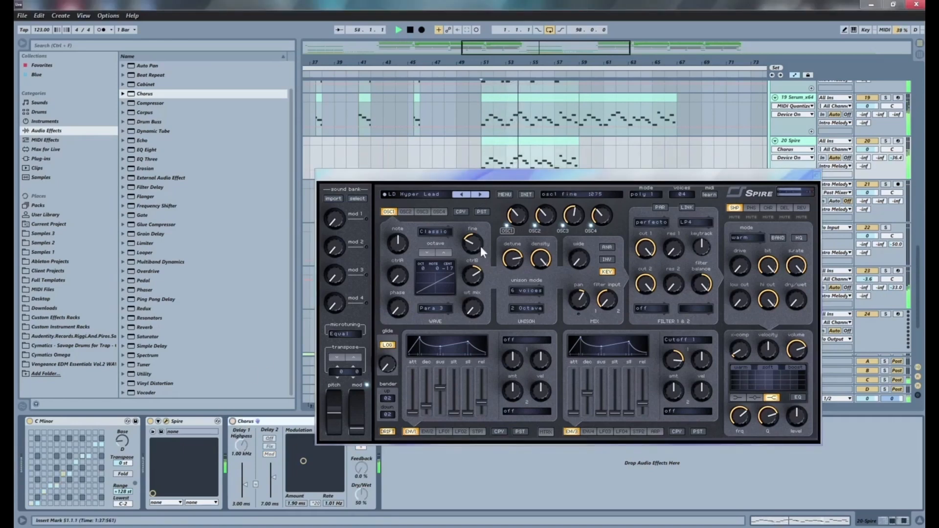
click(482, 195)
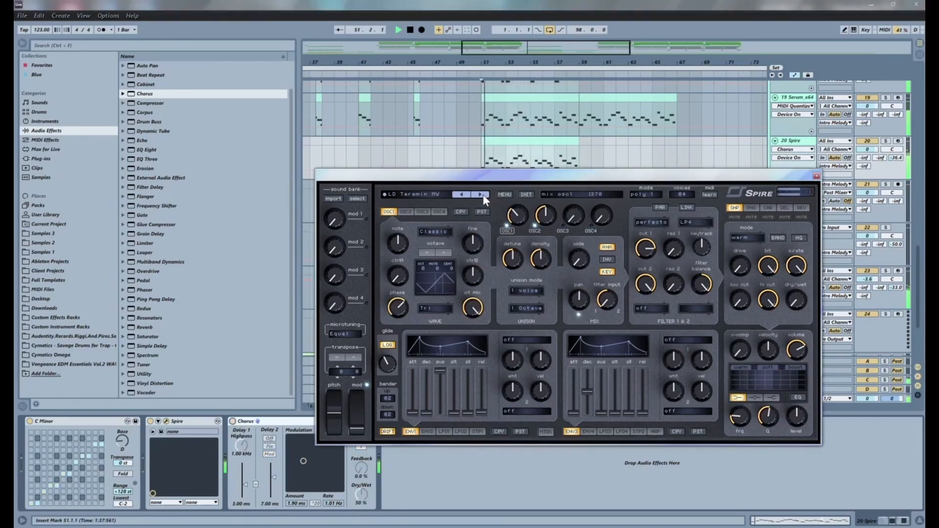
click(482, 195)
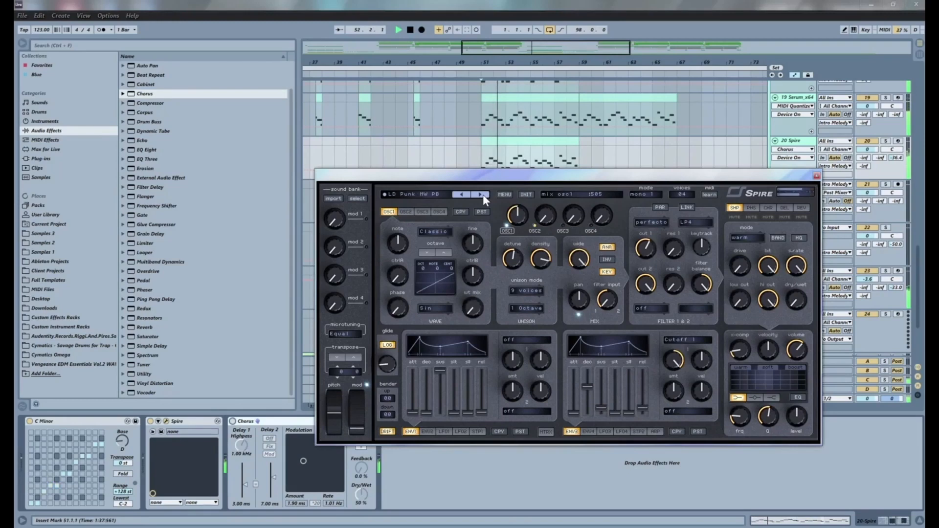
- Transpose all notes of the 20 Spire clip down one octave and play the breakdown again
key(space)
double_click(491, 141)
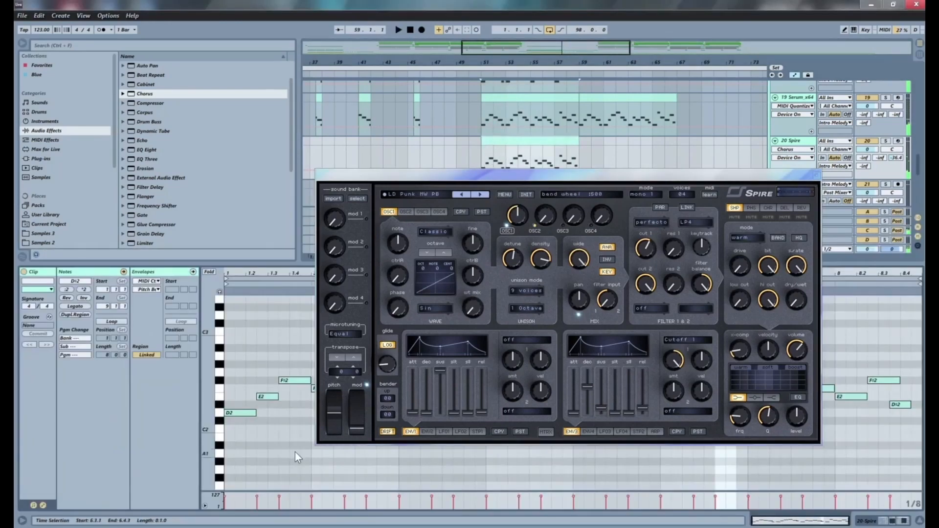
key(ctrl+a)
key(shift+Down)
key(space)
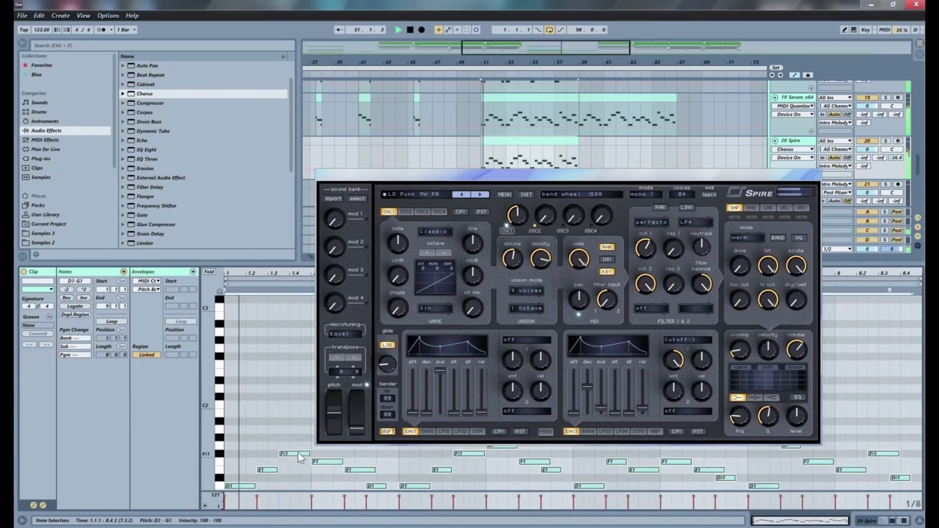
- Audition the Spire presets from LD Chorus Lead onward, settle on LD Jigga and close the synth window
click(479, 192)
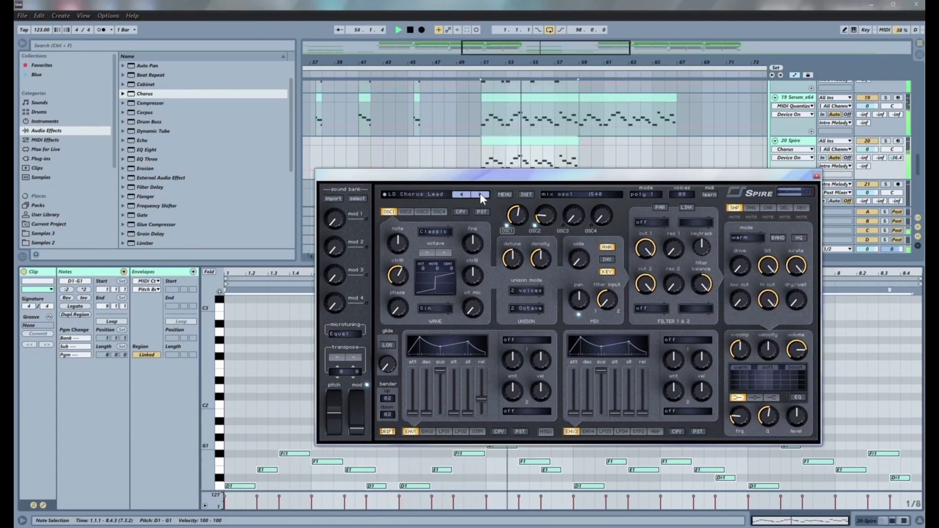
click(479, 192)
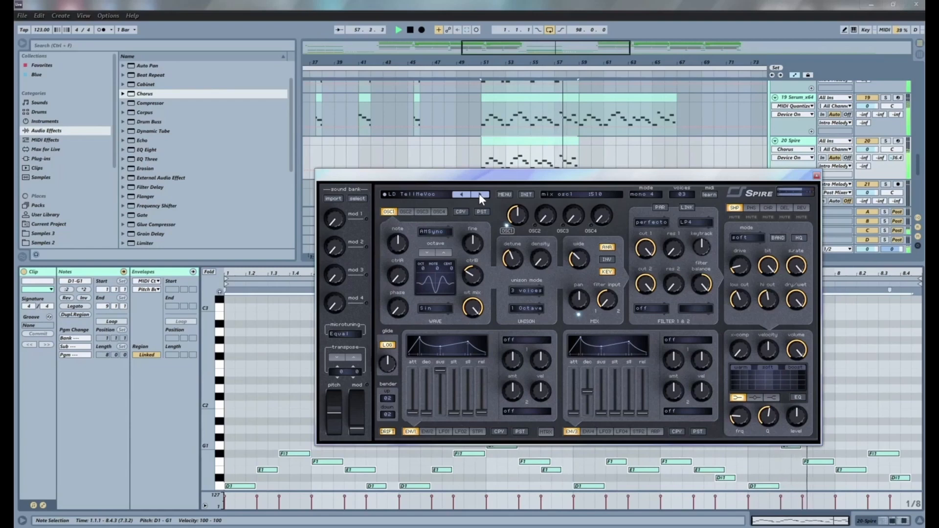
click(480, 194)
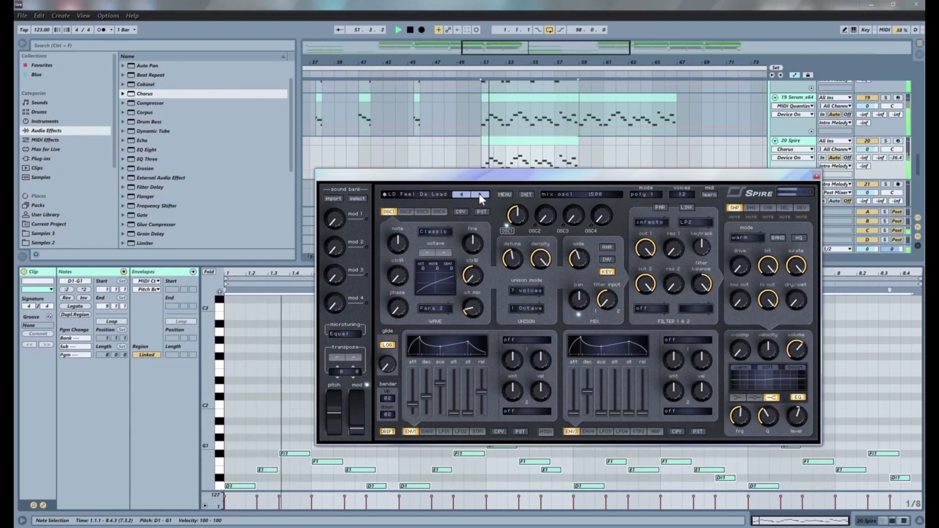
click(480, 193)
click(480, 193)
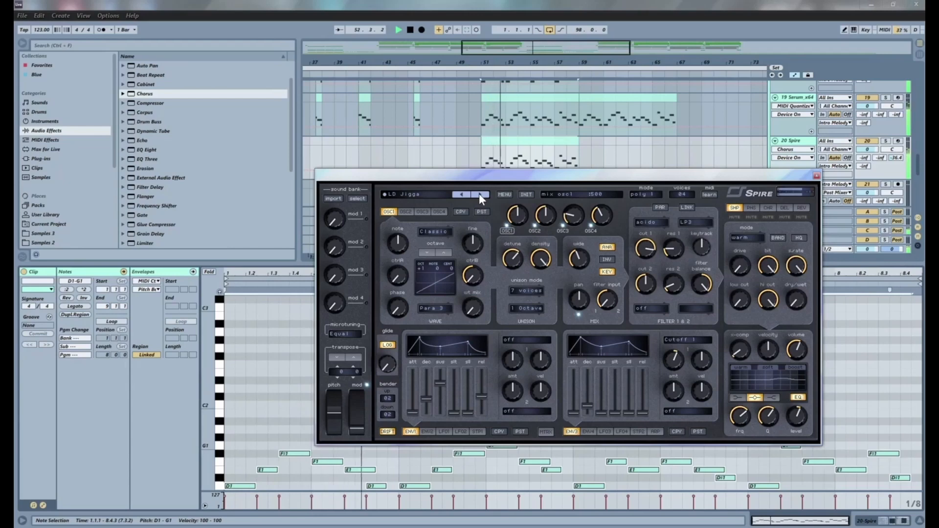
click(816, 175)
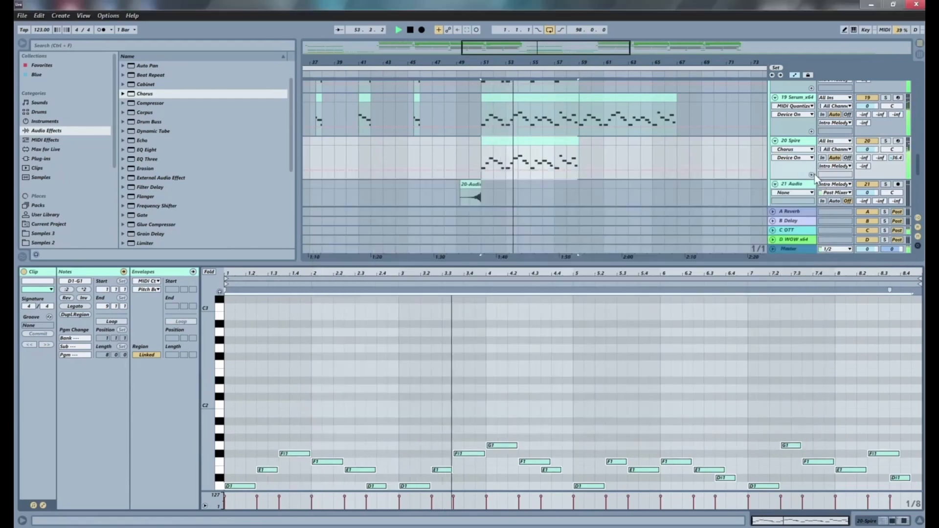
- Examine the drum, bass and melody tracks across the arrangement around the breakdown from bar 51, stopping playback
drag(479, 68, 565, 130)
scroll(565, 131, down, 1)
scroll(563, 129, down, 2)
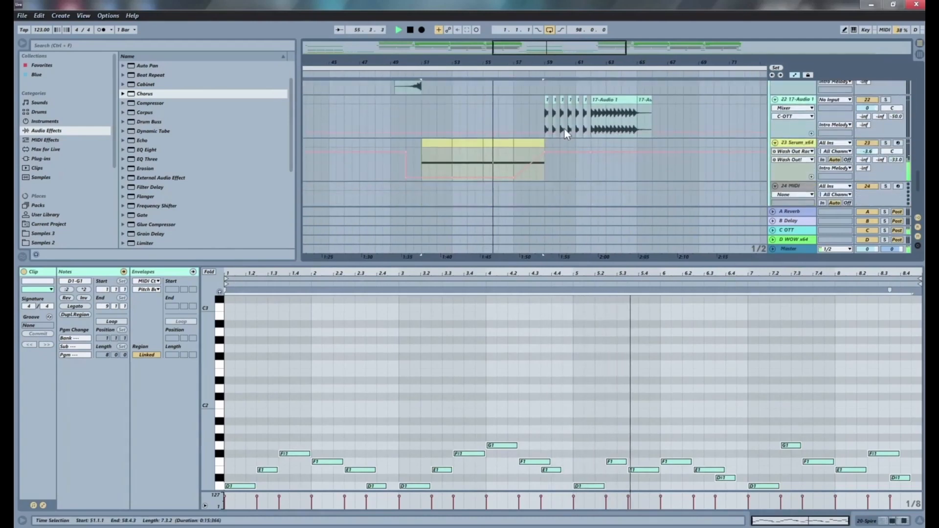
scroll(564, 129, up, 4)
scroll(562, 127, up, 8)
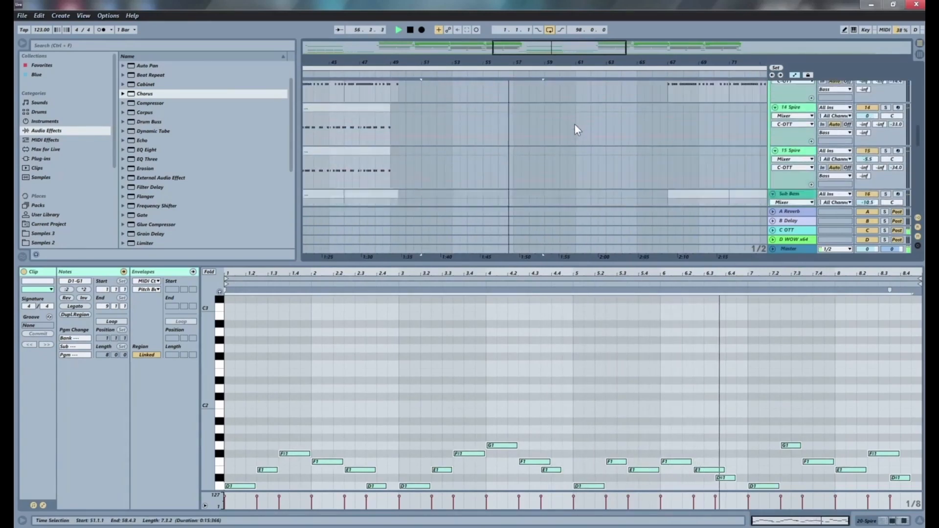
scroll(574, 124, up, 6)
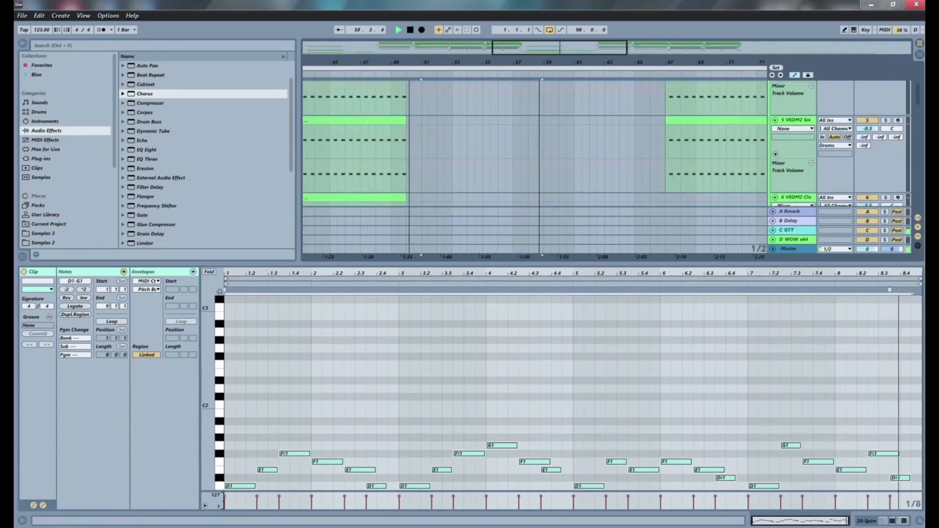
drag(471, 69, 470, 63)
scroll(474, 84, down, 8)
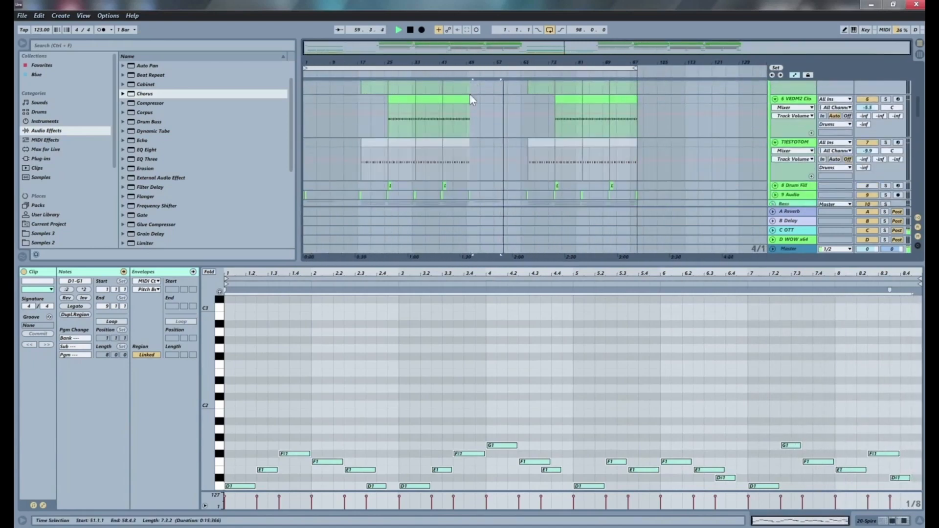
scroll(480, 103, down, 3)
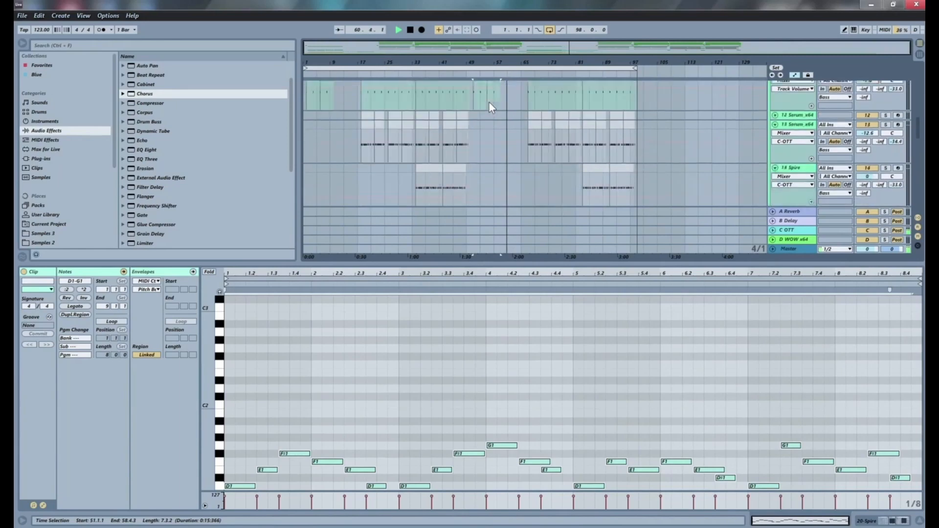
scroll(501, 127, down, 3)
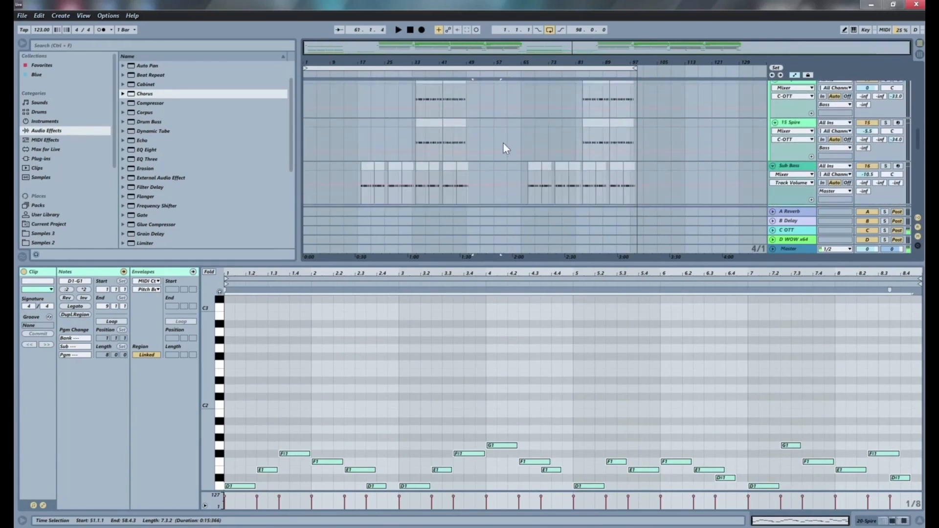
scroll(530, 186, down, 1)
scroll(534, 127, down, 6)
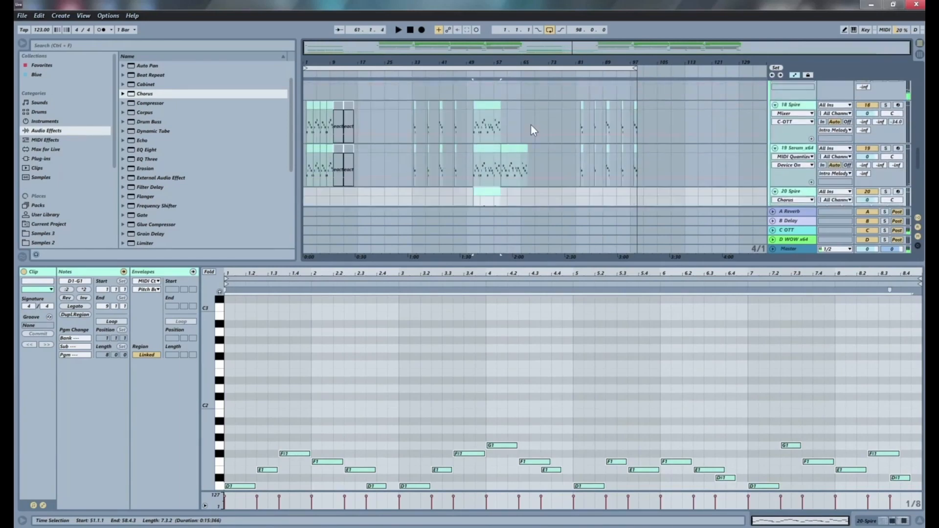
scroll(536, 125, up, 8)
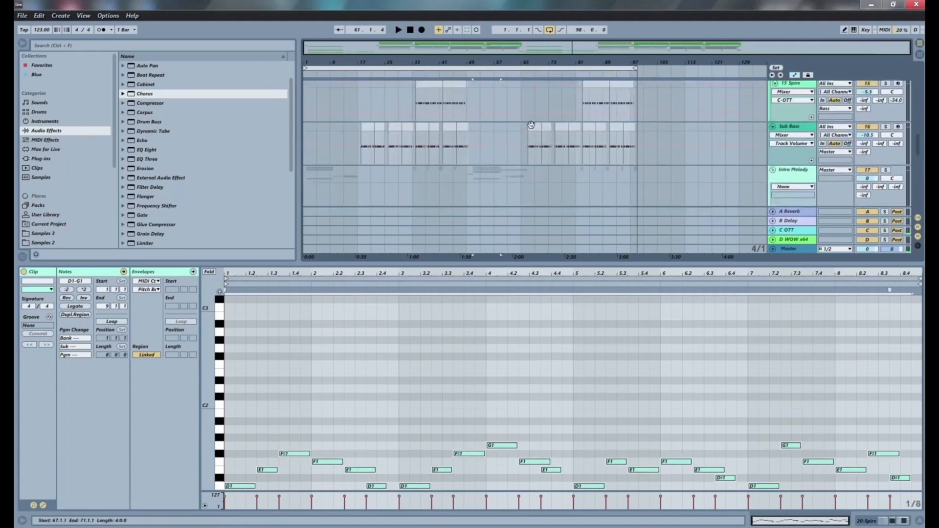
click(530, 123)
click(500, 139)
scroll(511, 137, up, 5)
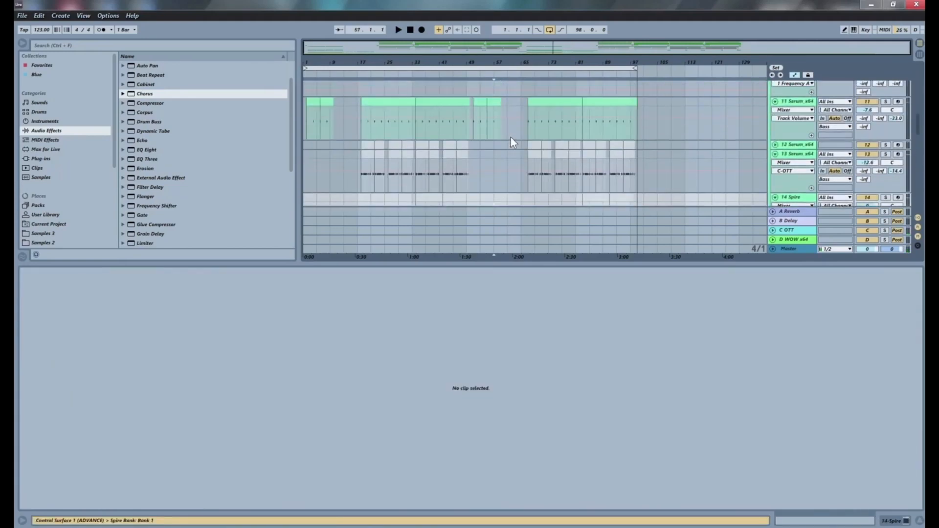
scroll(512, 138, up, 5)
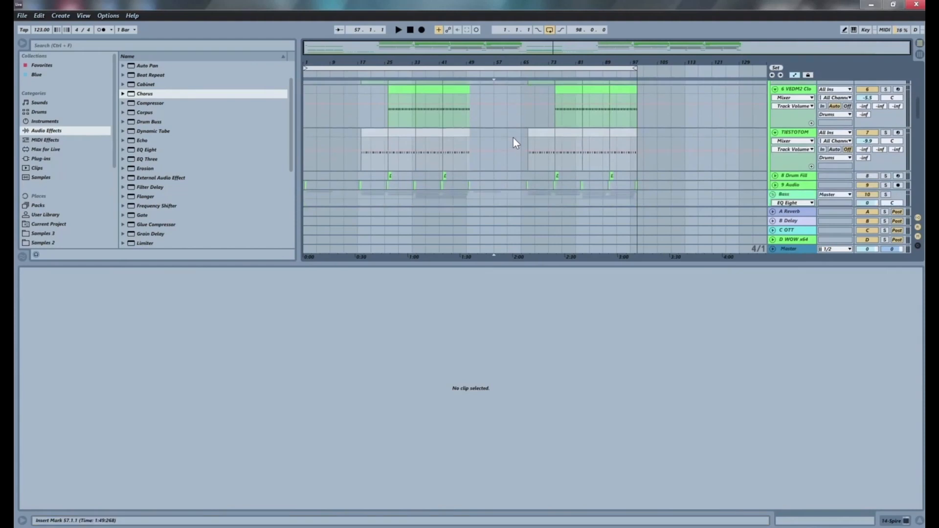
scroll(513, 137, up, 3)
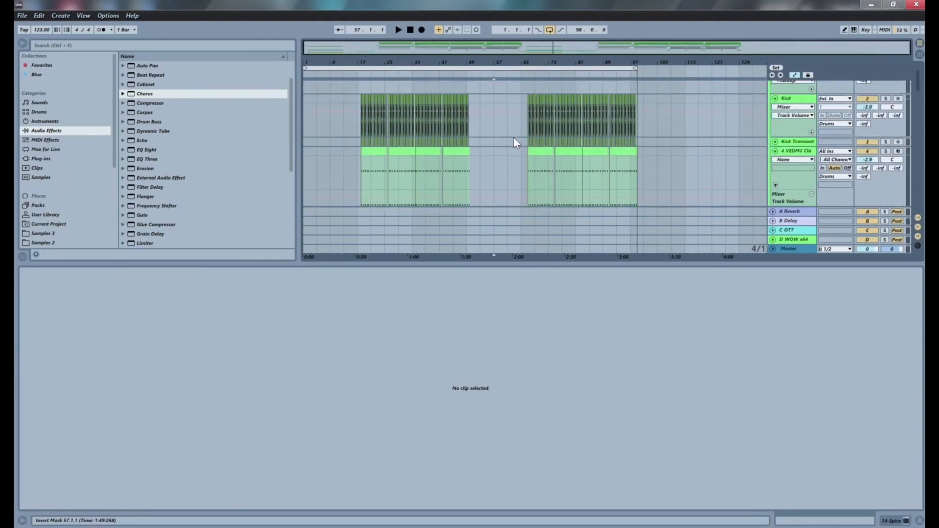
- Try copying the clap and snips clips from bar 67 into the breakdown at bar 57 and play them back
drag(480, 64, 531, 87)
scroll(594, 116, down, 3)
scroll(623, 133, up, 4)
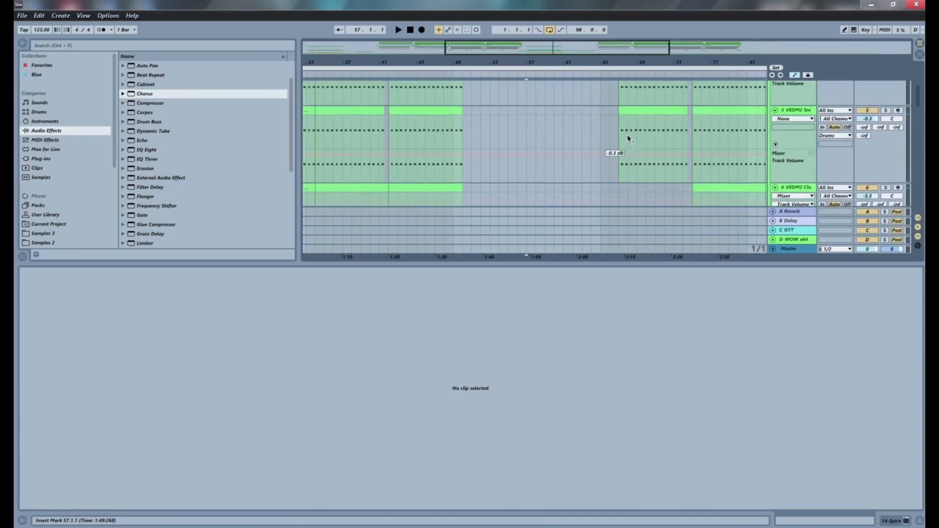
click(645, 133)
scroll(647, 145, down, 3)
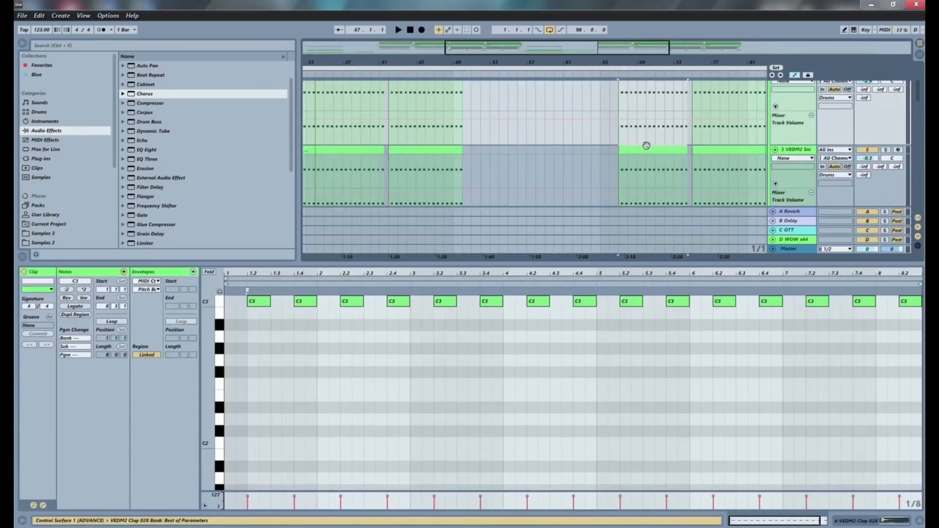
shift+click(644, 155)
scroll(646, 151, up, 3)
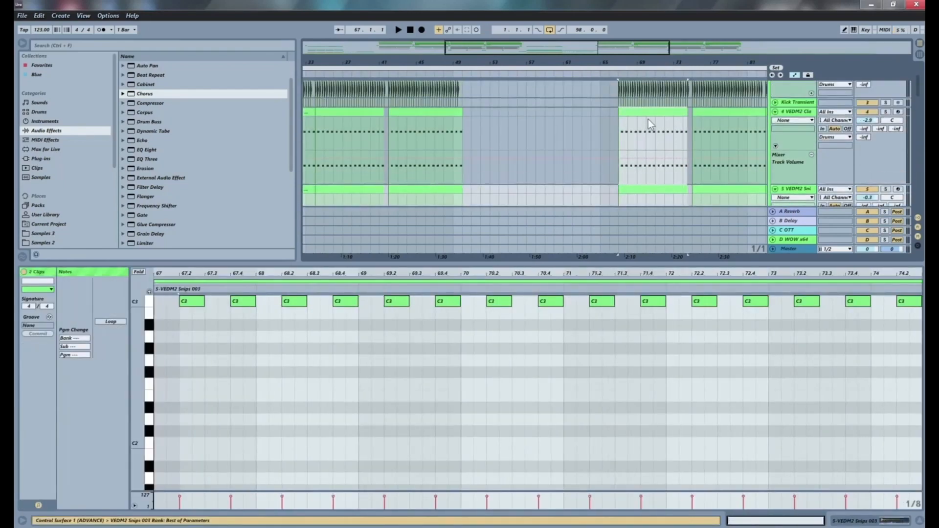
drag(650, 112, 561, 120)
key(space)
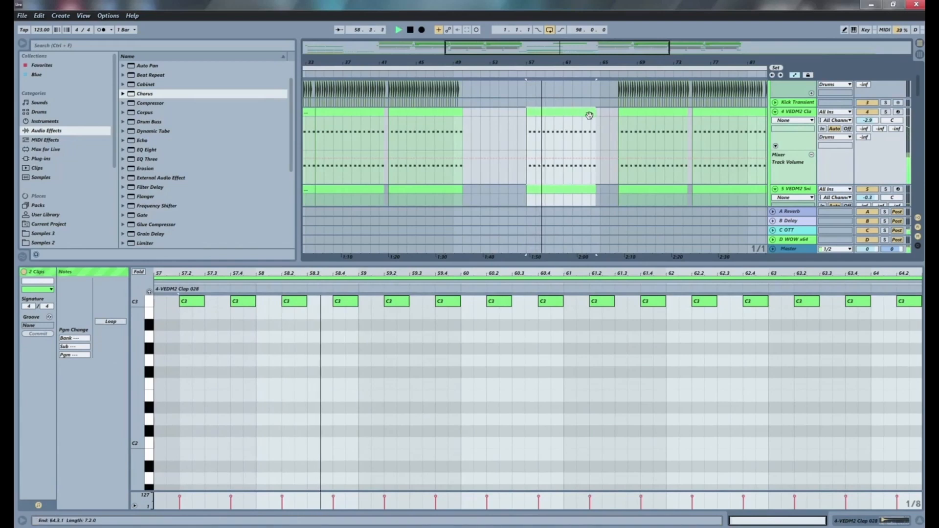
- Try shortening the copied clap and snips clips to three bars and shifting them to bar 59, and undo both changes
scroll(589, 116, down, 1)
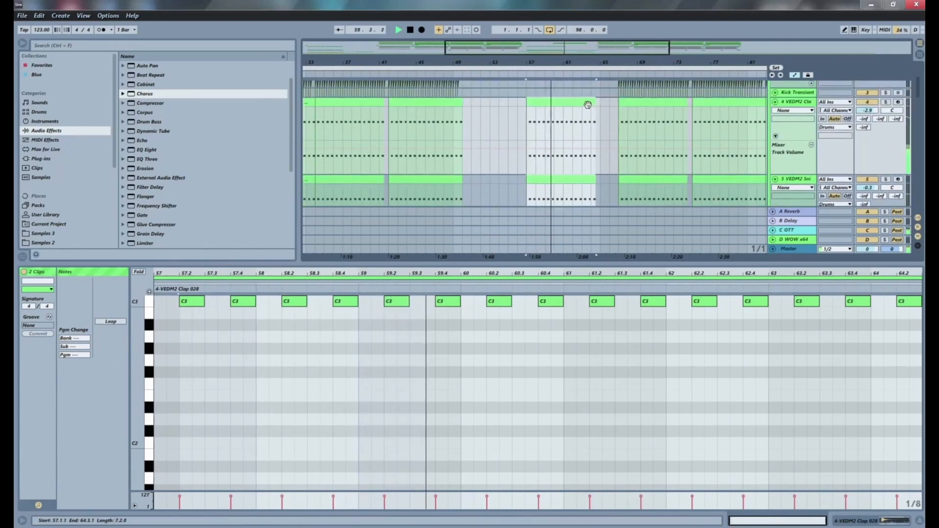
drag(595, 109, 557, 113)
scroll(560, 116, down, 6)
key(space)
key(space)
scroll(562, 113, up, 7)
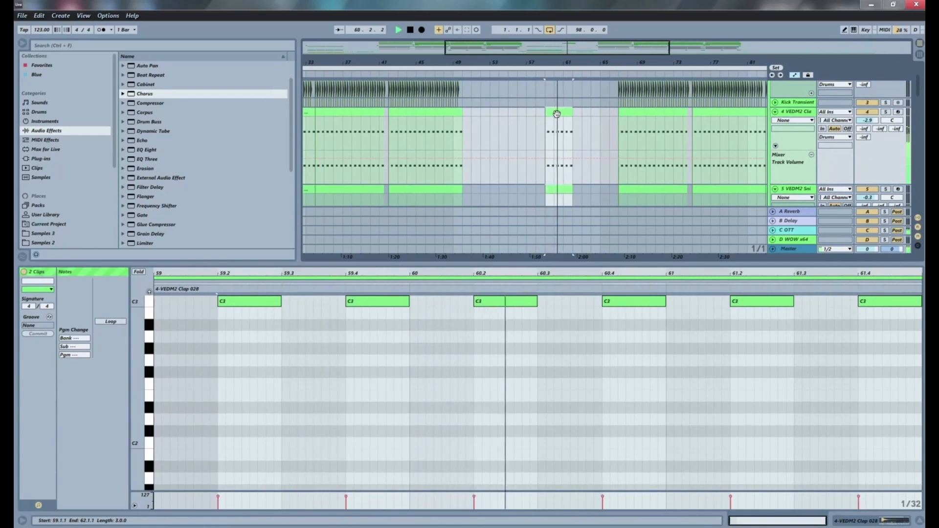
key(ctrl+z)
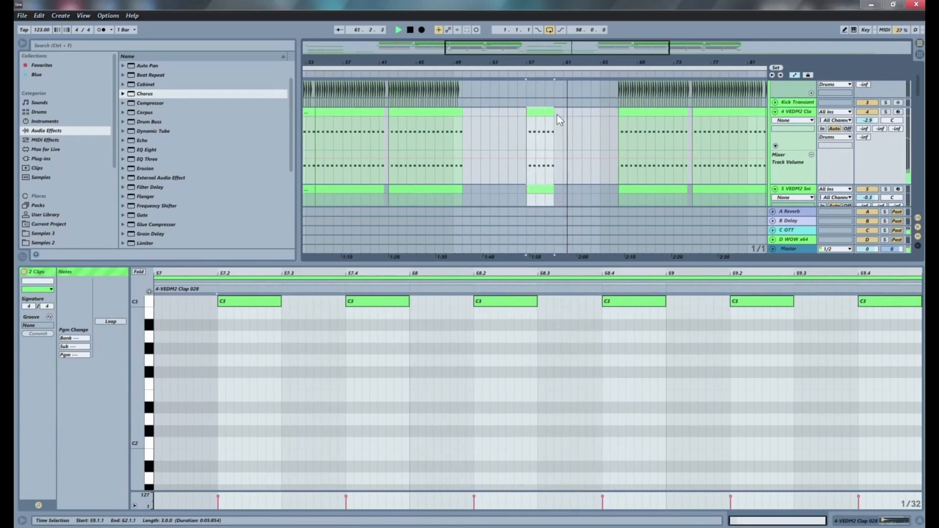
key(ctrl+z)
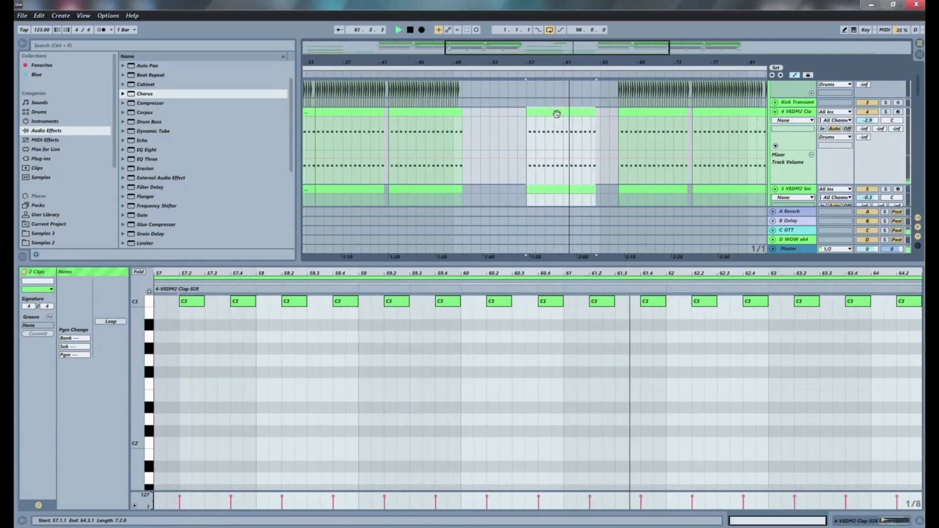
- Play the breakdown from bar 57, stop playback and delete the copied clap and snips clips there
click(525, 128)
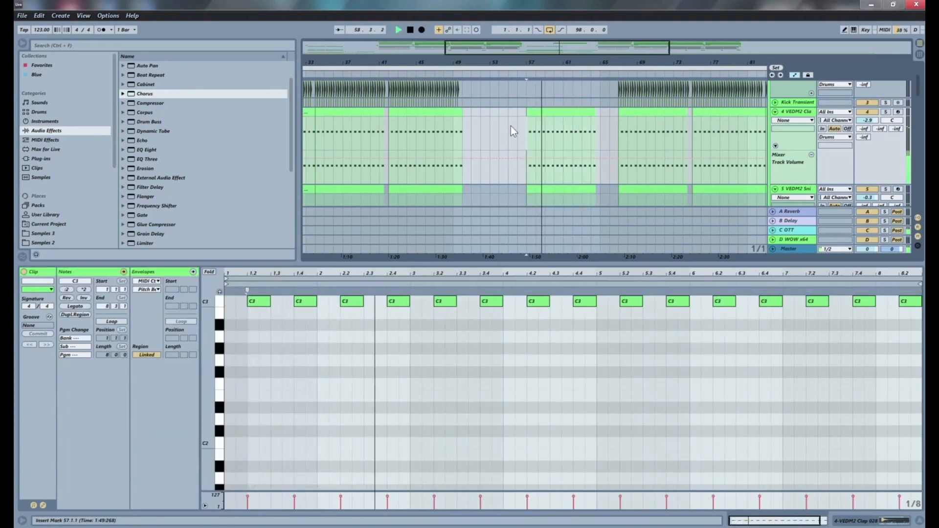
click(560, 111)
key(space)
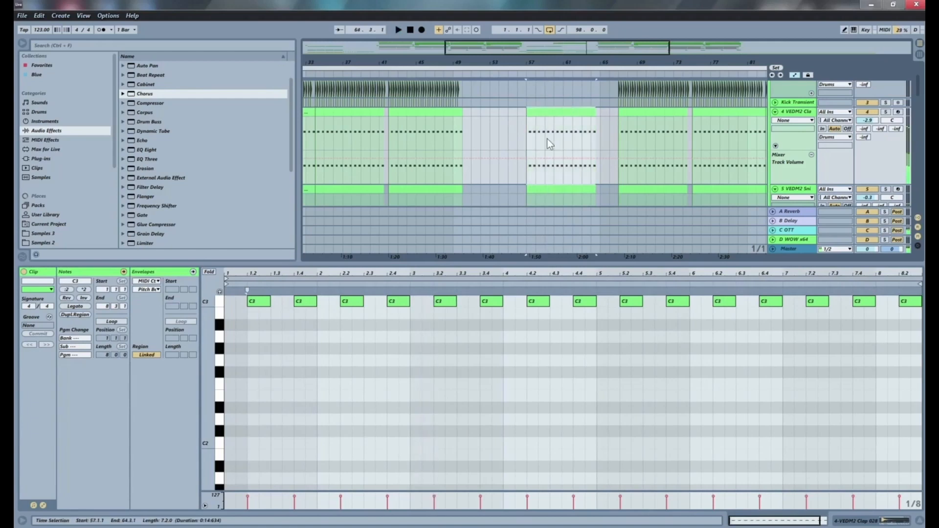
key(Delete)
click(548, 188)
key(Delete)
- Examine all tracks of the whole arrangement, from the drums down to the reference song and back, for parts around the breakdown
scroll(541, 135, down, 3)
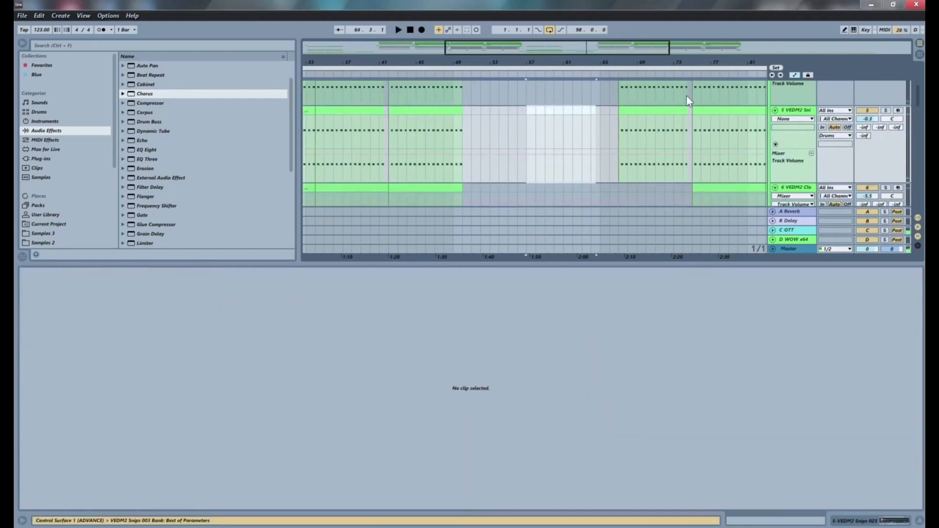
scroll(581, 126, down, 2)
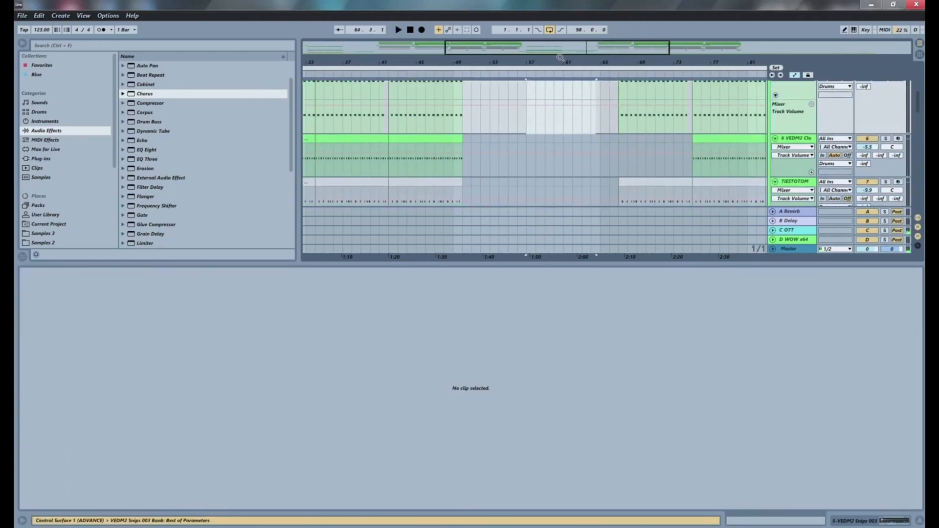
drag(552, 60, 504, 63)
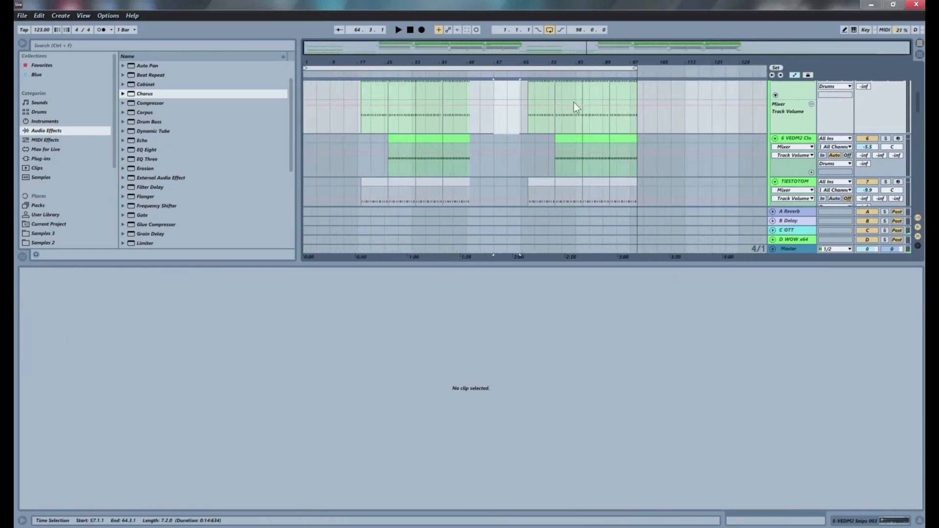
scroll(580, 118, down, 4)
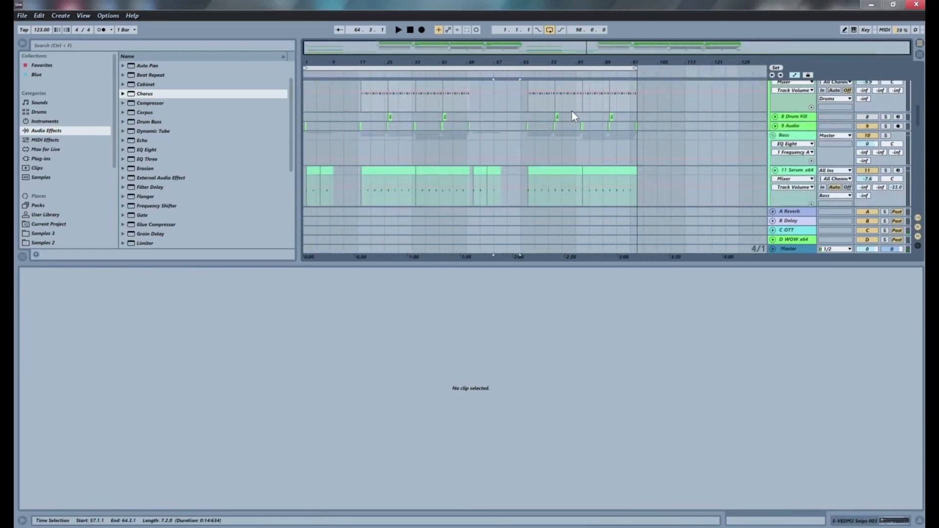
scroll(571, 116, down, 5)
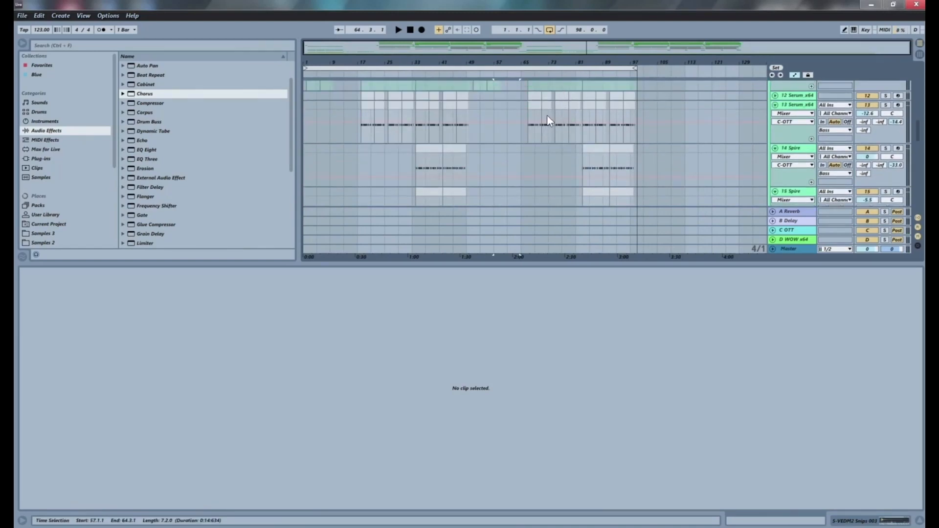
scroll(496, 117, down, 5)
scroll(498, 121, down, 5)
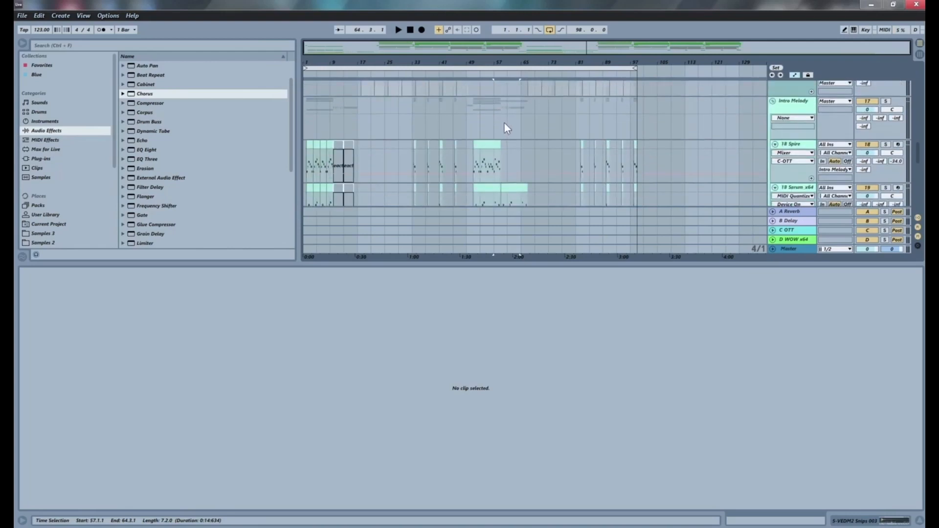
scroll(510, 119, down, 3)
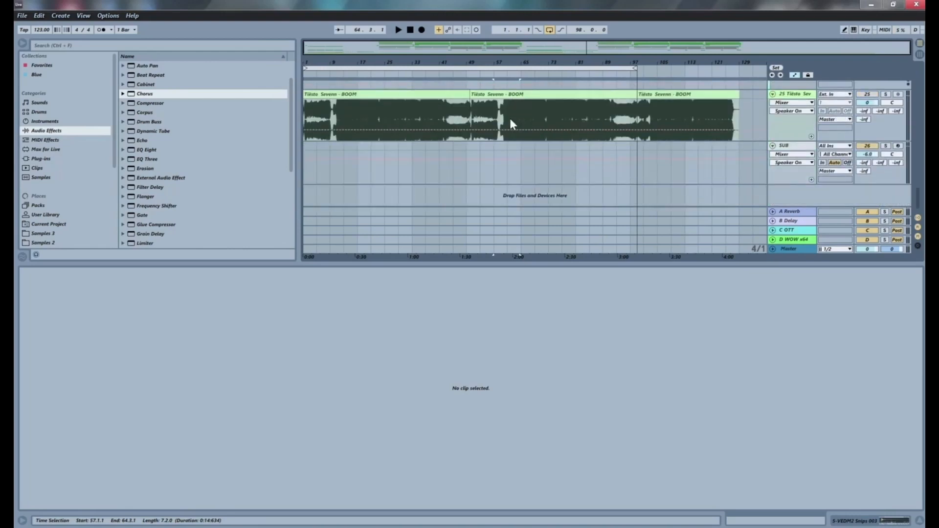
scroll(571, 148, up, 5)
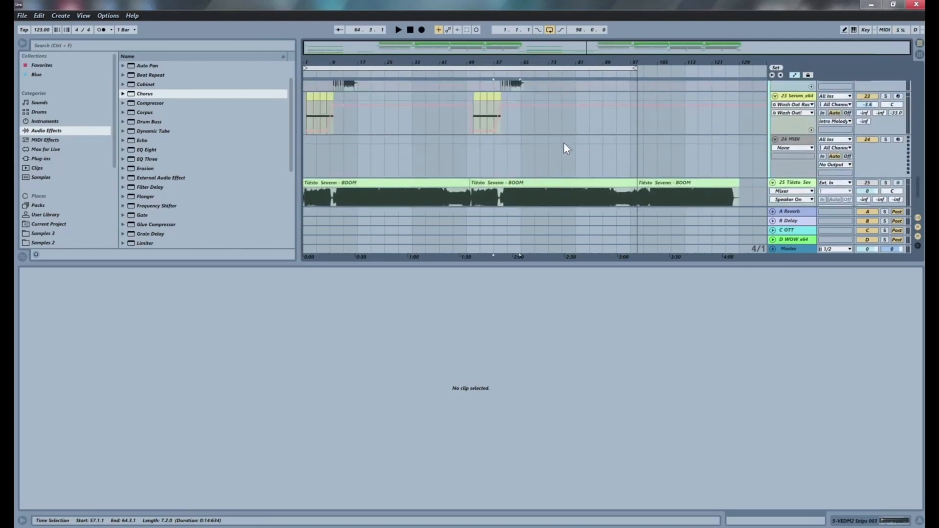
scroll(546, 169, up, 5)
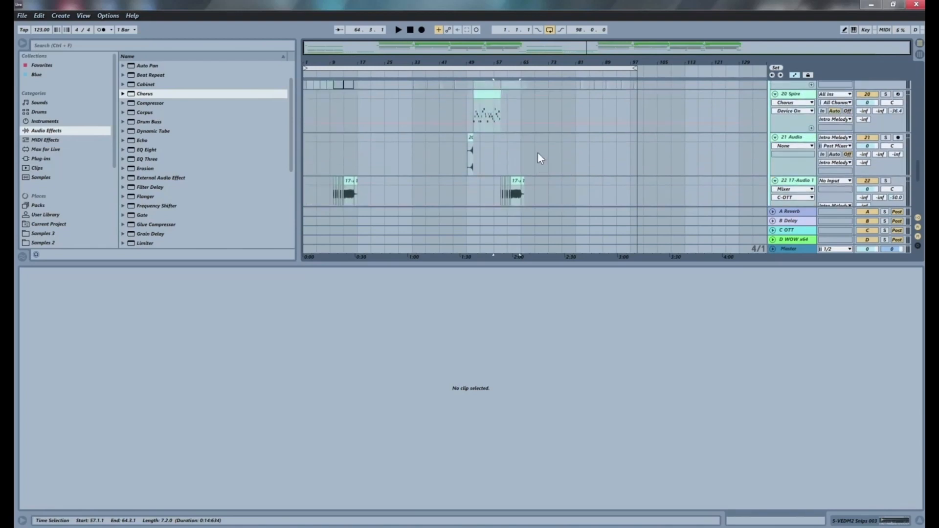
scroll(518, 149, up, 5)
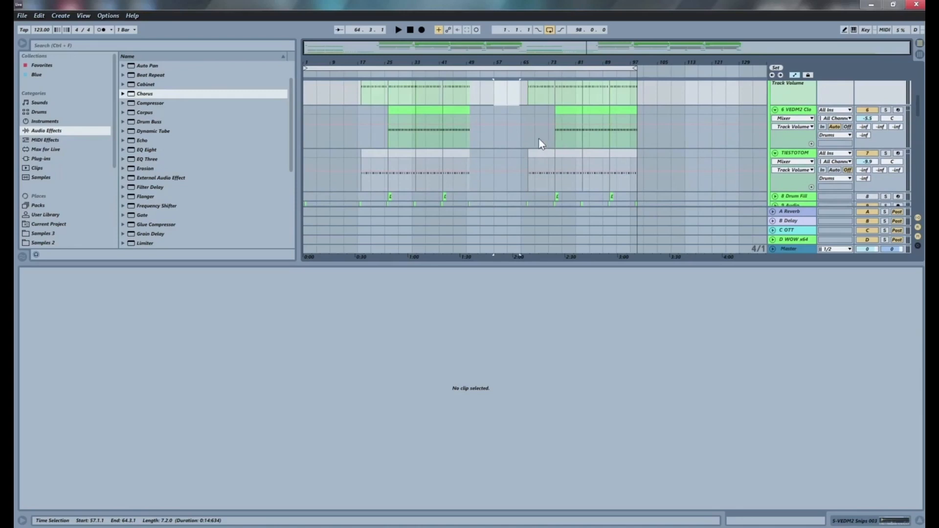
- Insert a new audio track below the closed hi-hat track and enlarge the arrangement area
click(539, 139)
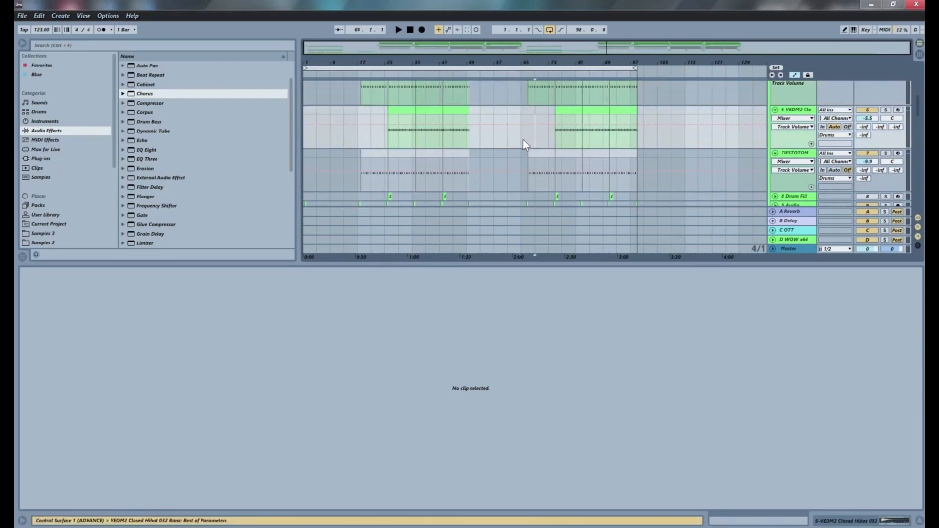
key(ctrl+t)
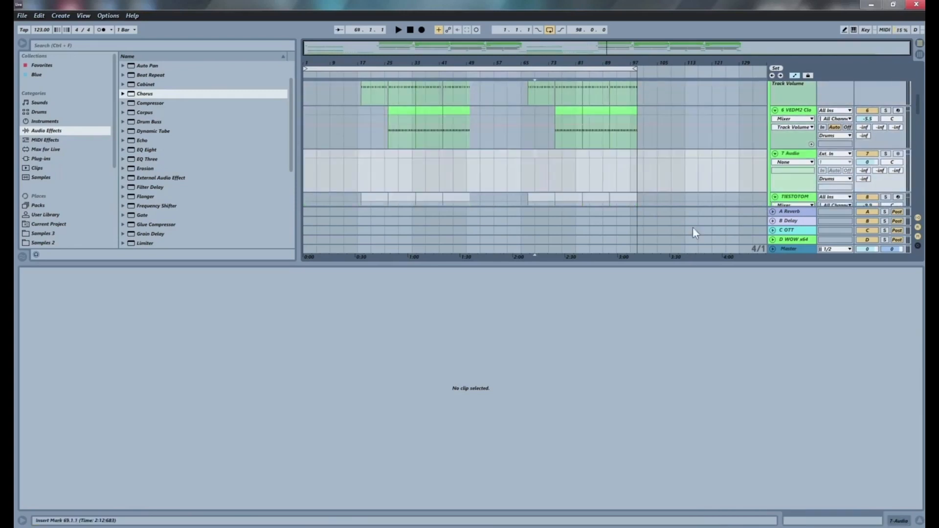
drag(493, 263, 464, 366)
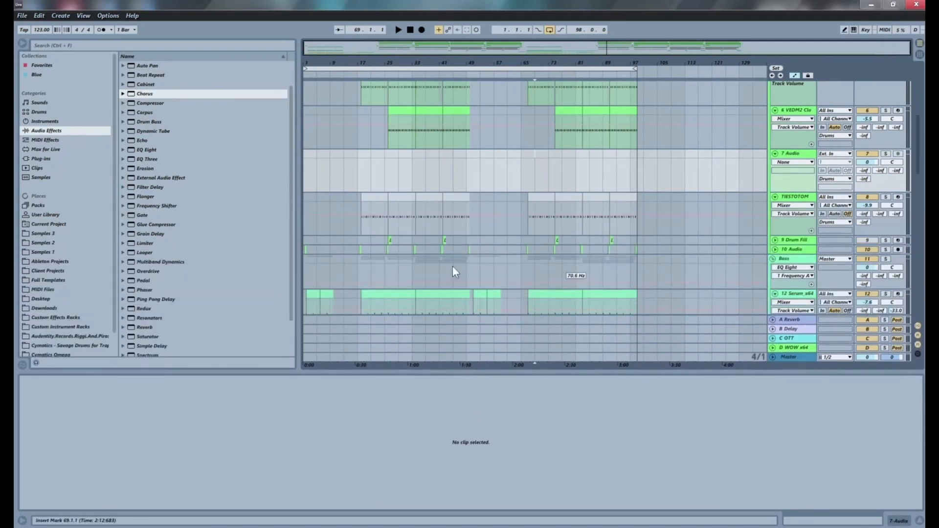
- Browse the Samples 3 folder to KSHMR_Drums, KSHMR_Claps and open KSHMR_Stadium_Claps
scroll(113, 316, down, 1)
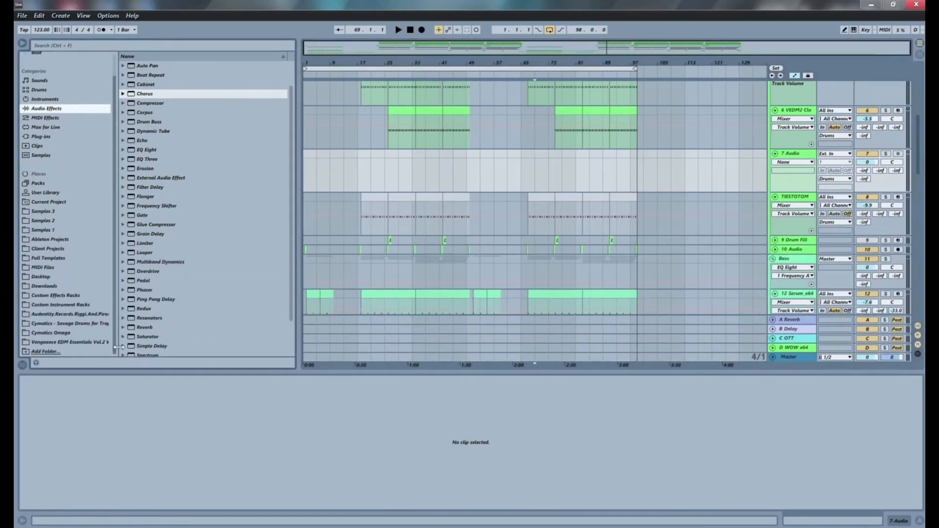
click(59, 212)
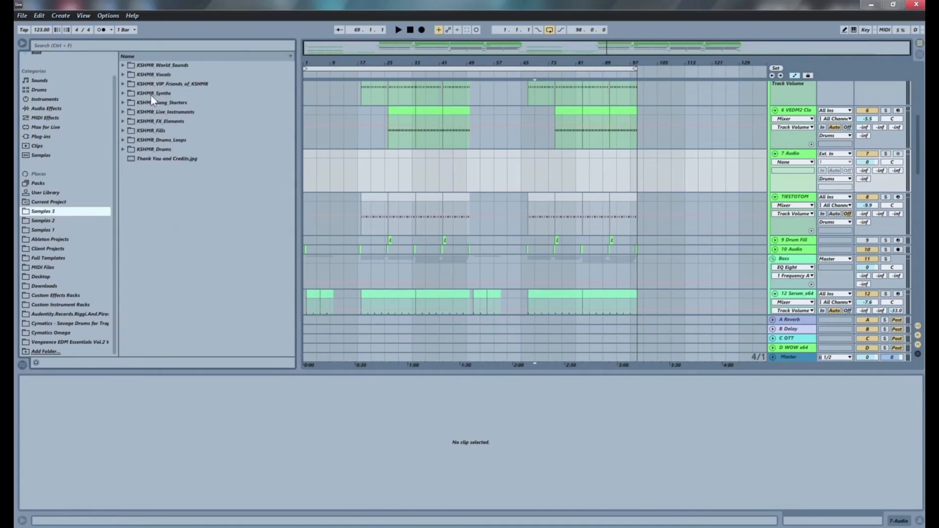
click(122, 150)
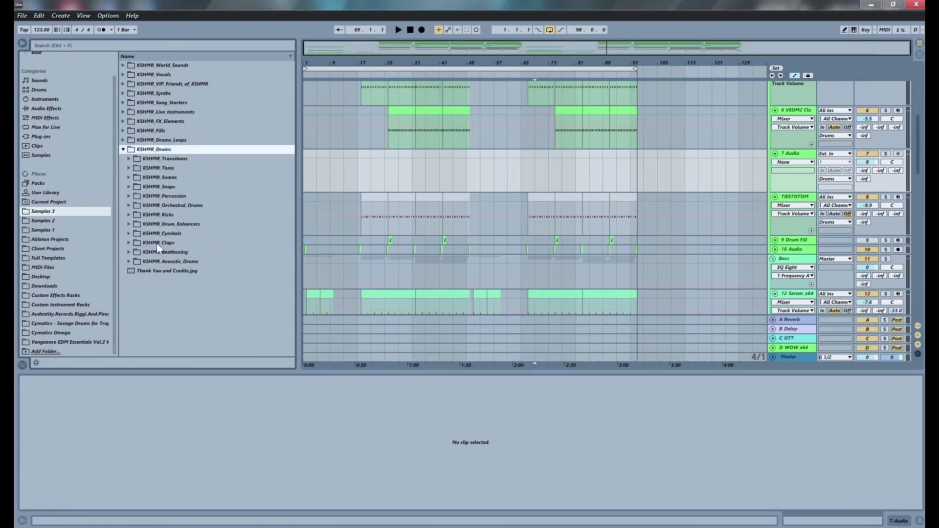
click(126, 243)
click(127, 242)
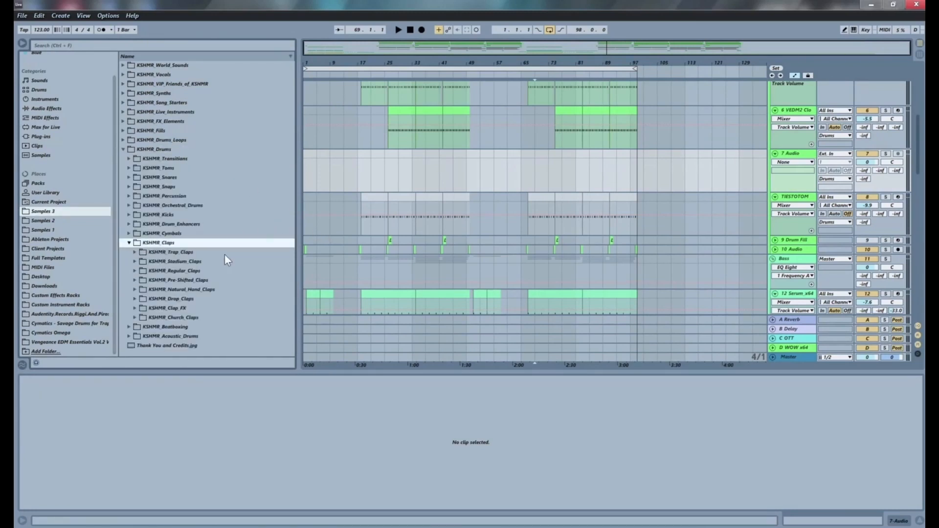
click(135, 266)
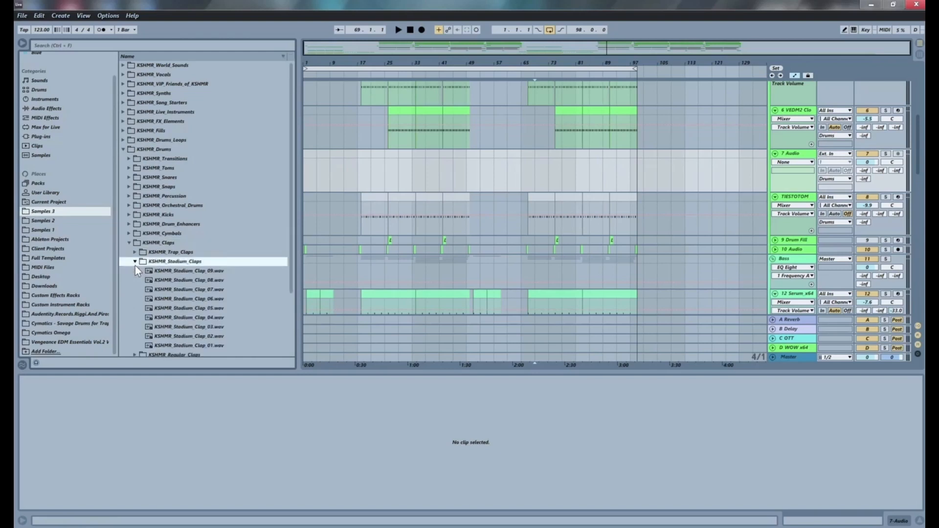
- Audition stadium claps 09 to 06 and place KSHMR_Stadium_Clap_06.wav on the new audio track at bar 57
click(183, 270)
click(211, 280)
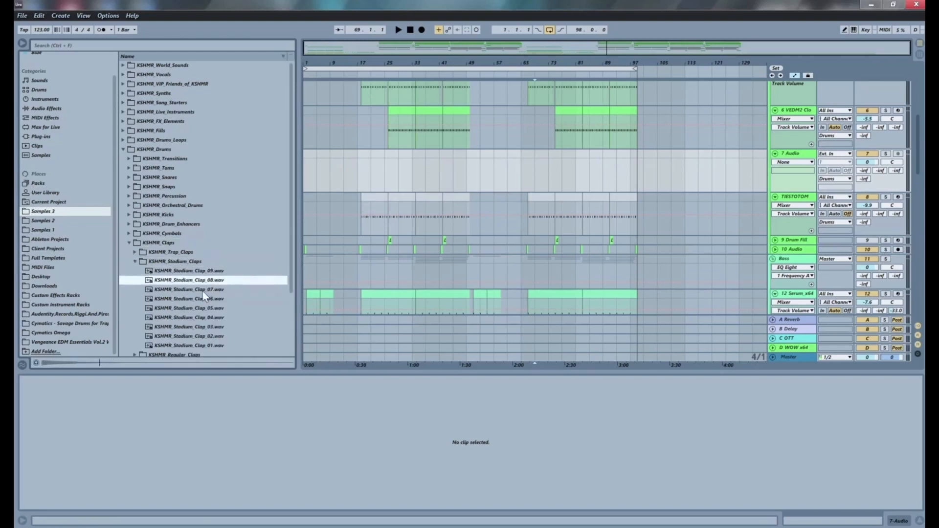
click(203, 291)
click(184, 300)
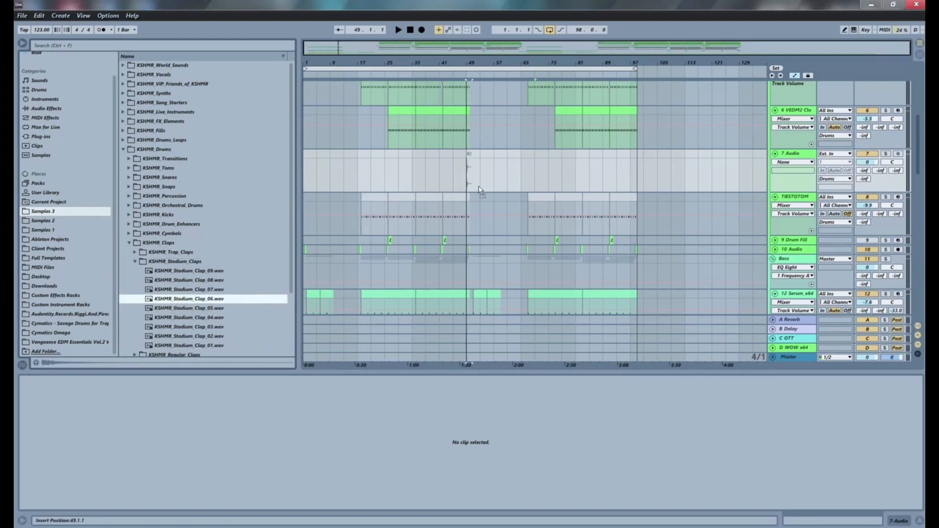
click(495, 180)
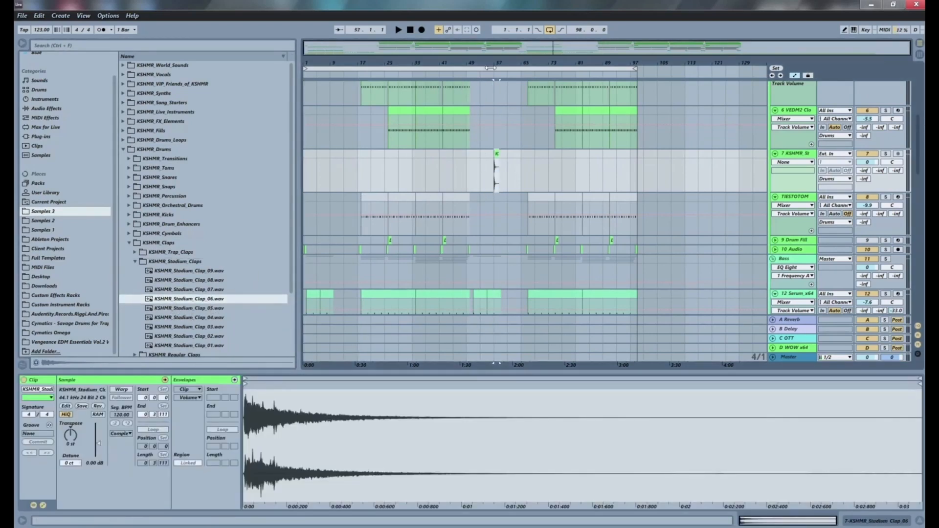
- Play the arrangement from bar 49 and move the stadium clap clip to the start of the breakdown at bar 51
drag(481, 62, 482, 64)
click(432, 181)
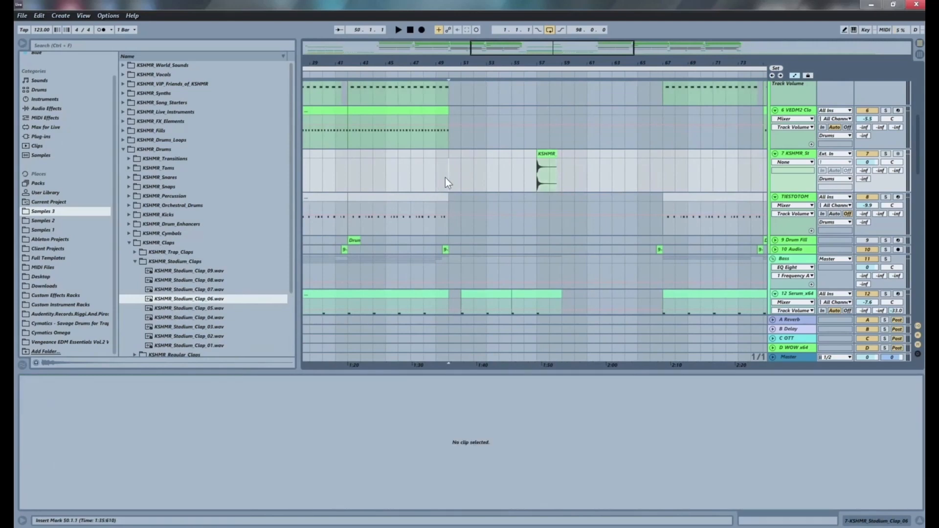
scroll(474, 178, down, 3)
scroll(469, 179, up, 4)
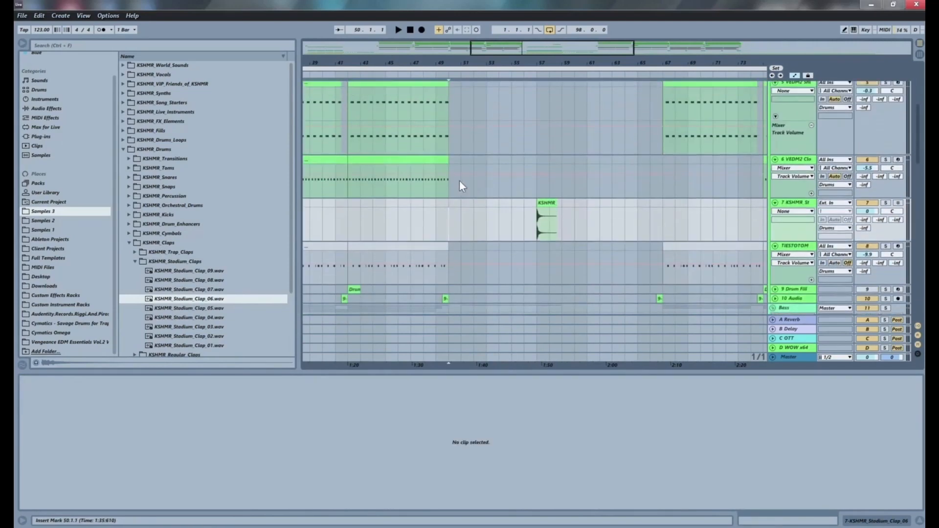
click(436, 225)
key(space)
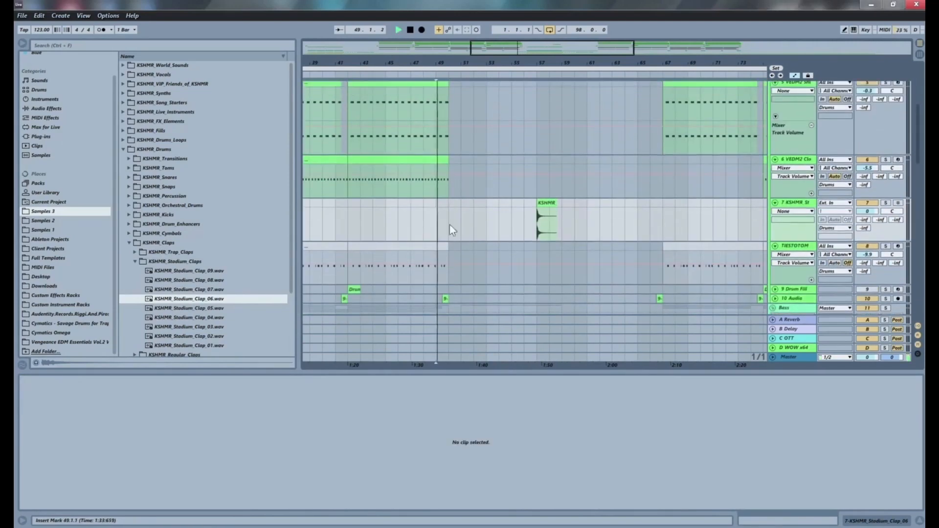
click(543, 205)
drag(543, 205, 471, 220)
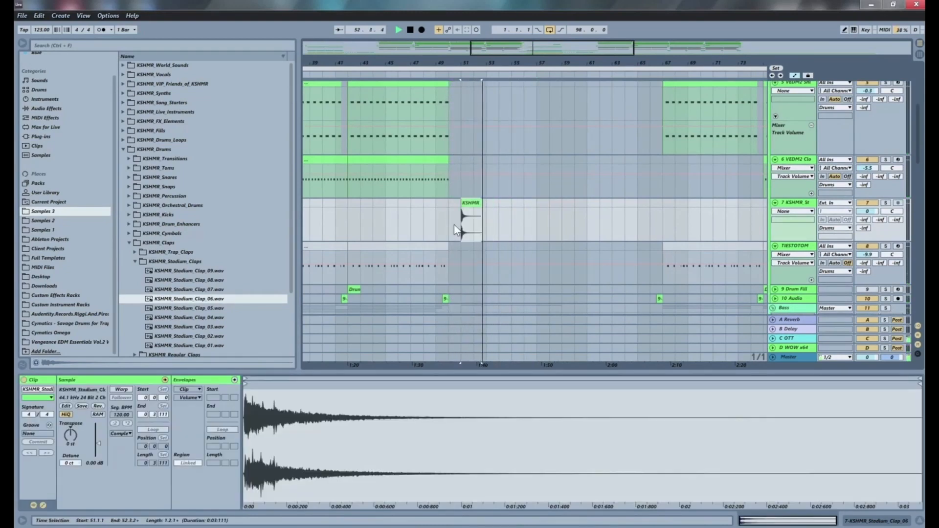
- Try to repeat the stadium clap every two beats from bar 51 by duplicating a half-bar portion of its clip
click(454, 225)
drag(468, 65, 468, 120)
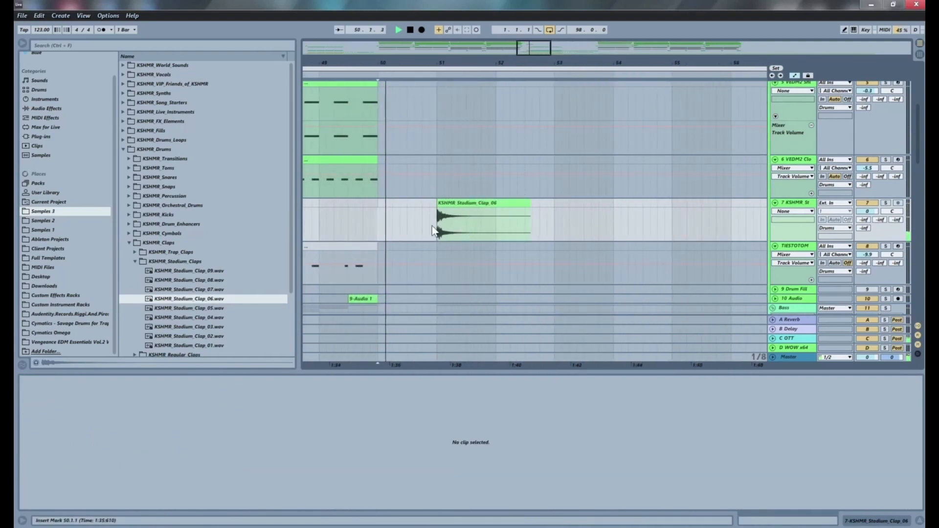
click(450, 216)
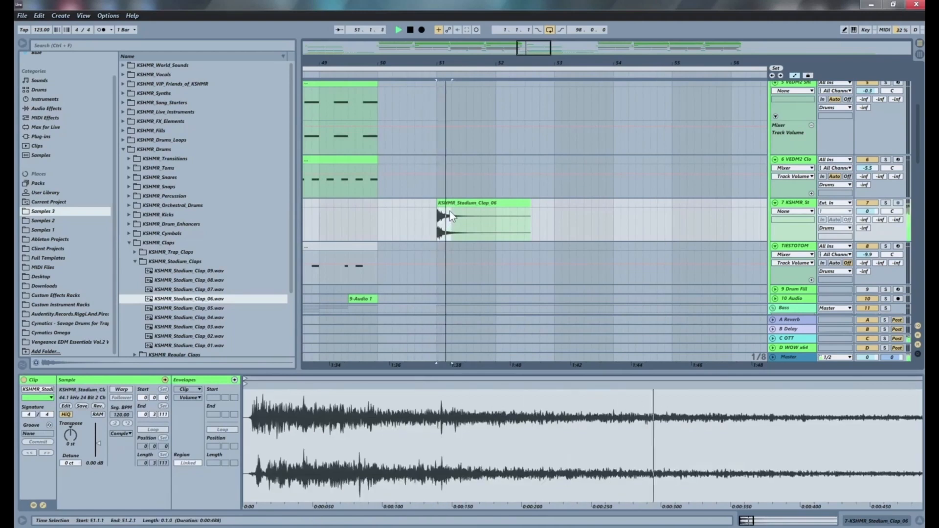
drag(450, 210, 468, 204)
key(ctrl+d)
key(ctrl+d)
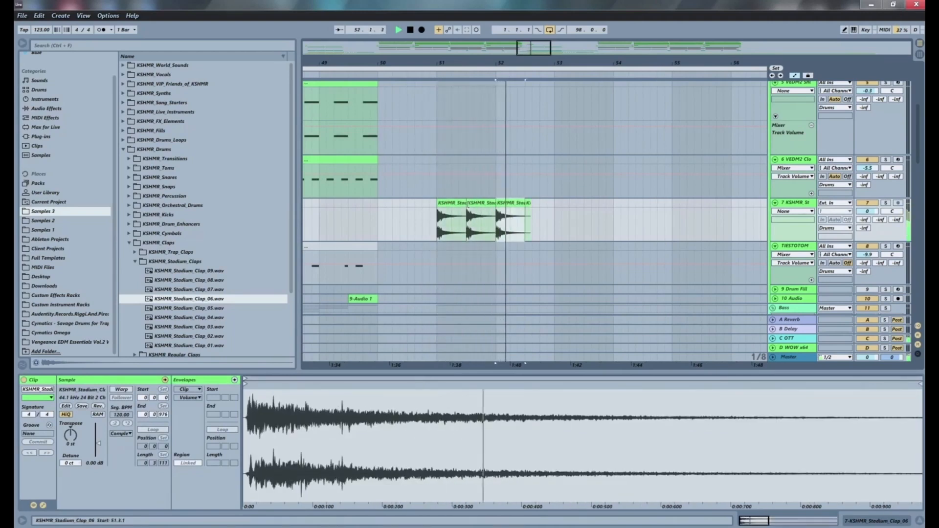
key(ctrl+d)
key(ctrl+d)
key(ctrl+d)
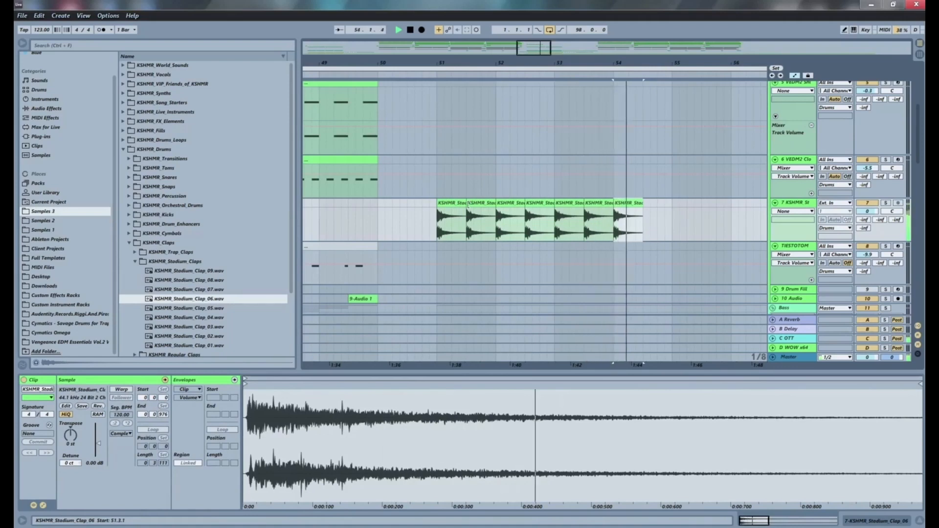
- Undo the two-beat stadium clap repeats and stop playback
key(ctrl+z)
key(ctrl+z)
key(ctrl+z)
key(ctrl+z)
key(ctrl+z)
key(space)
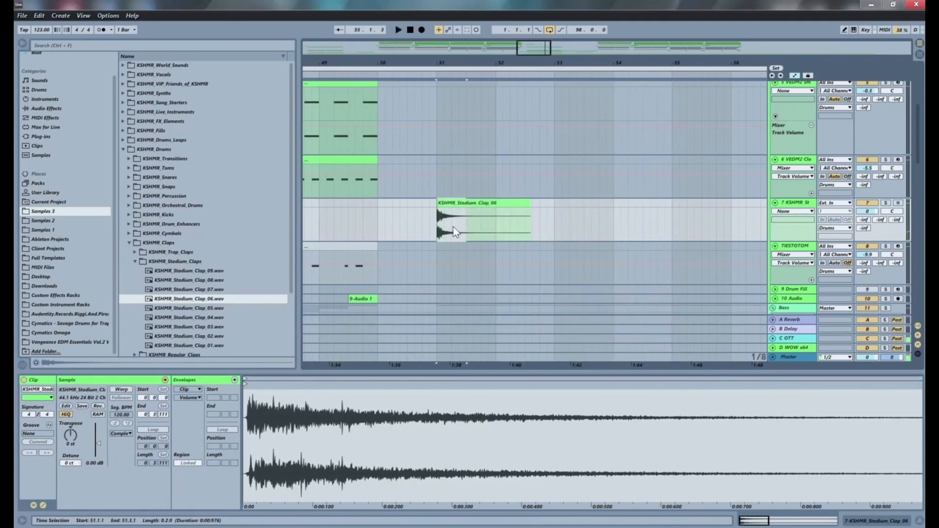
- Trim the stadium clap at bar 51 to one beat and repeat it on every beat into bar 52
drag(446, 221, 439, 201)
key(ctrl+d)
key(ctrl+d)
key(ctrl+d)
key(ctrl+d)
key(ctrl+d)
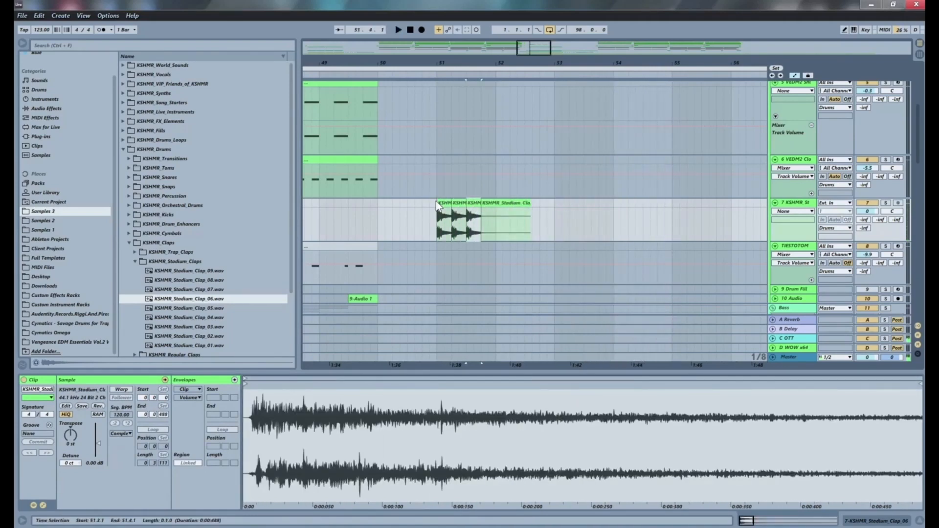
- Play from just before bar 51 and lower the stadium clap track's volume to -7.0 dB
click(424, 217)
key(space)
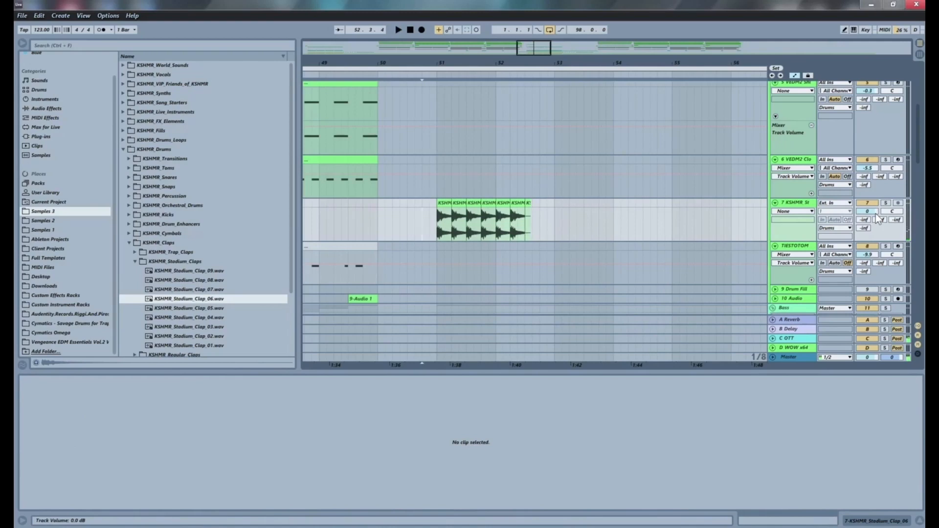
key(space)
drag(867, 212, 867, 221)
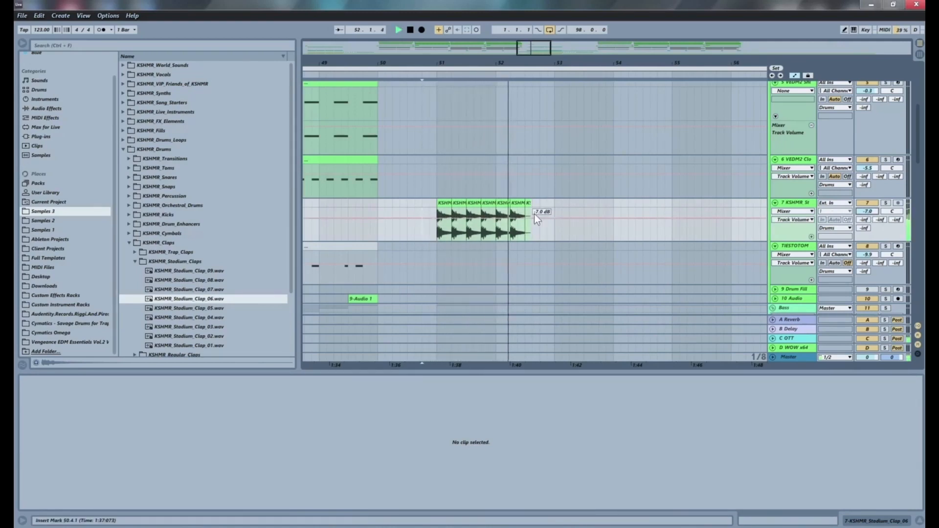
- Continue the stadium claps on every beat from bar 52 through the end of bar 56
click(520, 202)
key(ctrl+d)
key(ctrl+d)
key(ctrl+d)
key(ctrl+d)
key(ctrl+d)
key(ctrl+d)
key(ctrl+d)
key(ctrl+d)
key(ctrl+d)
key(ctrl+d)
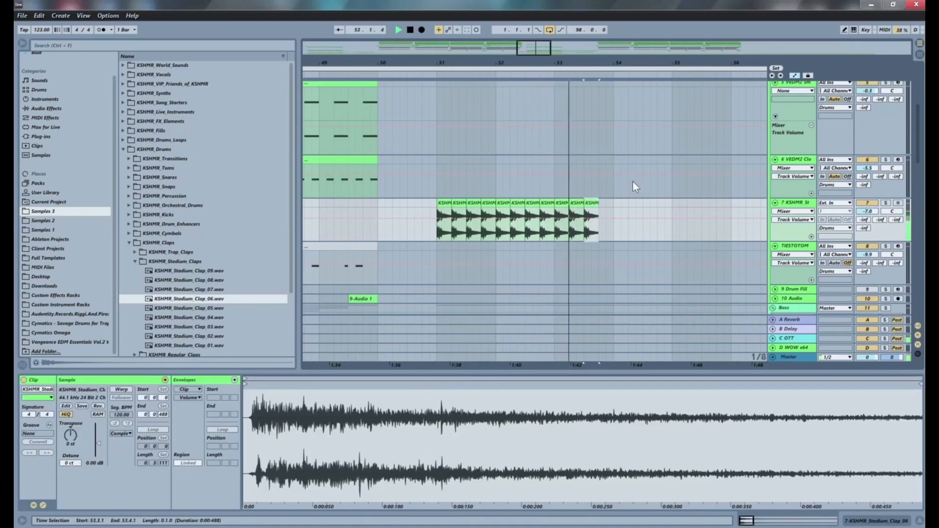
key(minus)
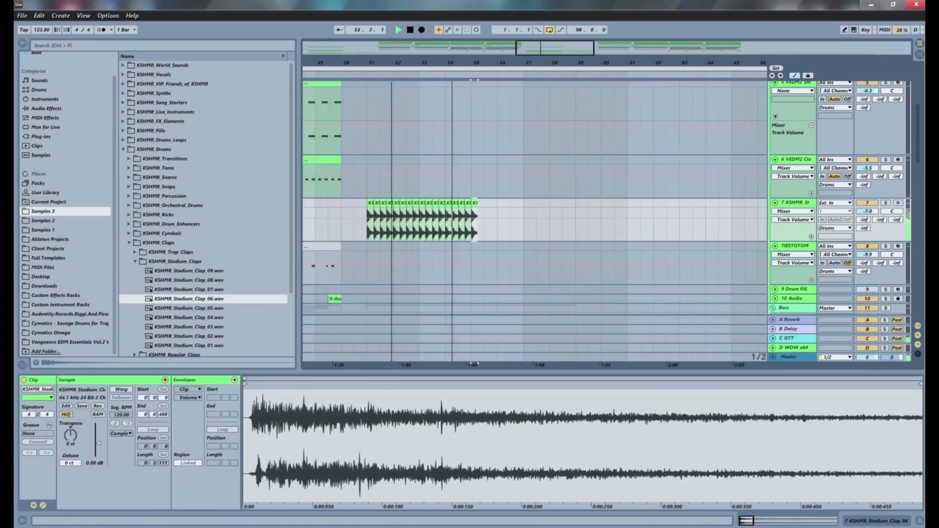
key(minus)
key(ctrl+d)
key(ctrl+d)
key(ctrl+d)
key(ctrl+d)
key(ctrl+d)
key(ctrl+d)
key(ctrl+d)
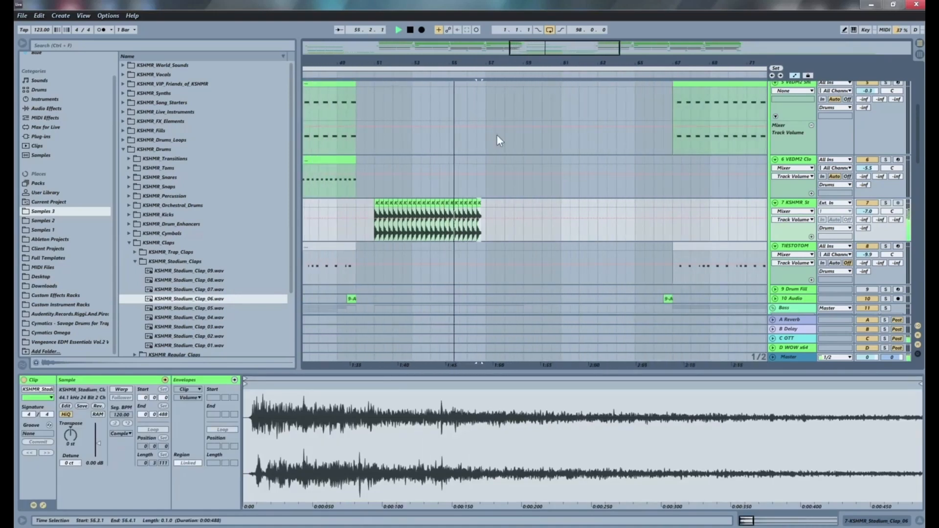
- Play the breakdown from bar 50, extend the stadium claps up to bar 59 and restart from bar 50
click(359, 233)
scroll(372, 235, down, 5)
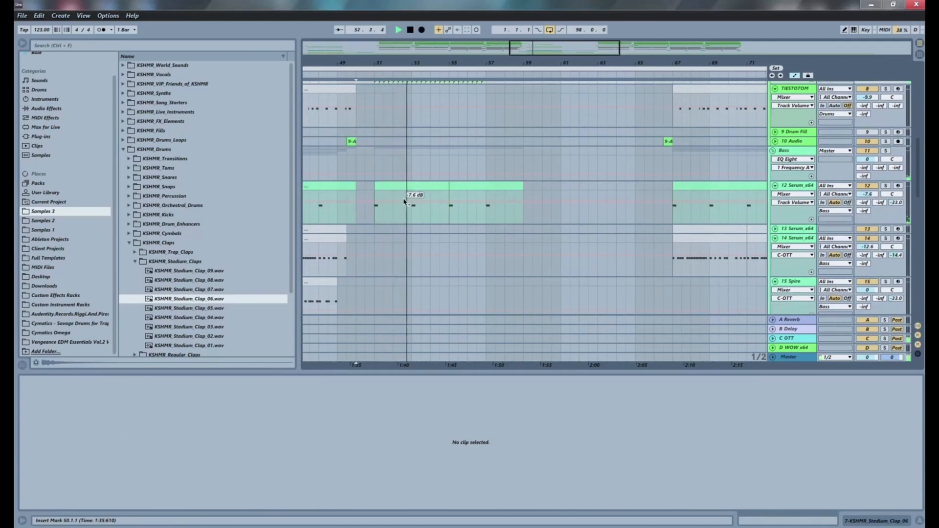
scroll(433, 203, up, 3)
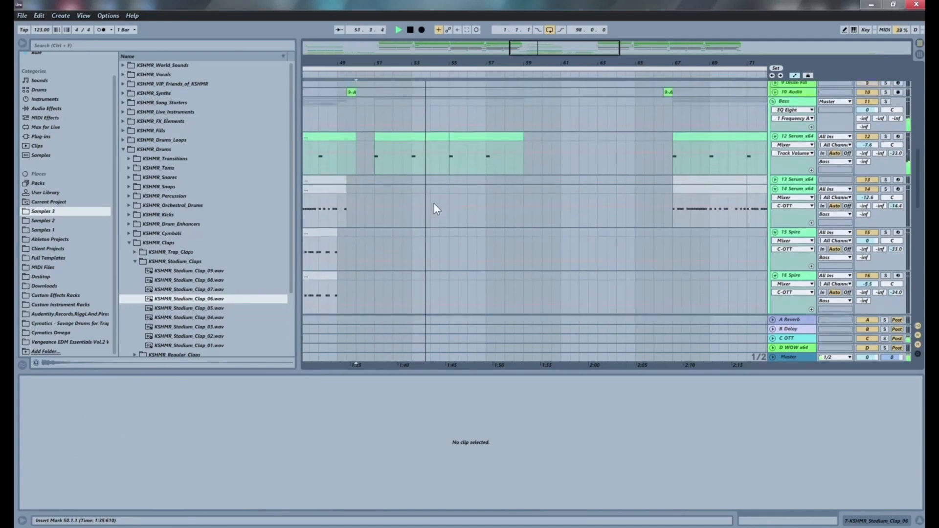
scroll(445, 208, down, 4)
scroll(464, 203, down, 8)
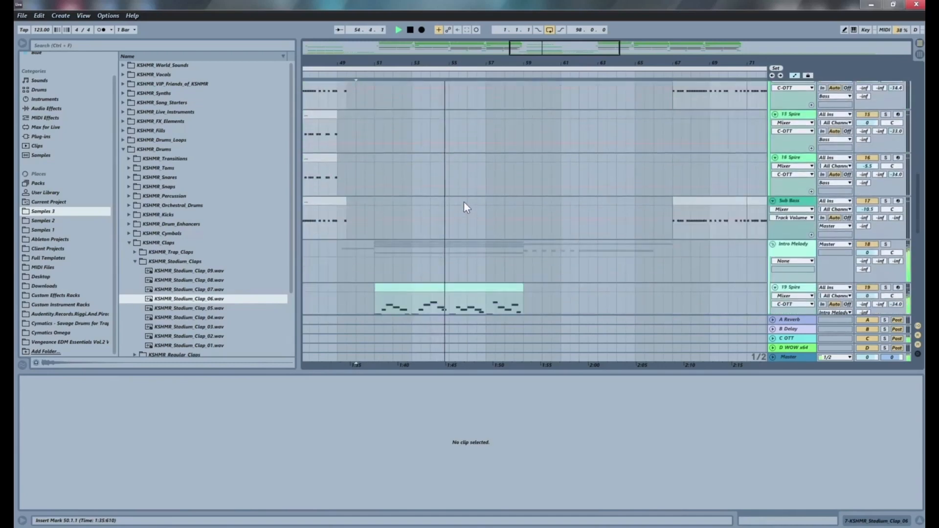
scroll(473, 206, up, 10)
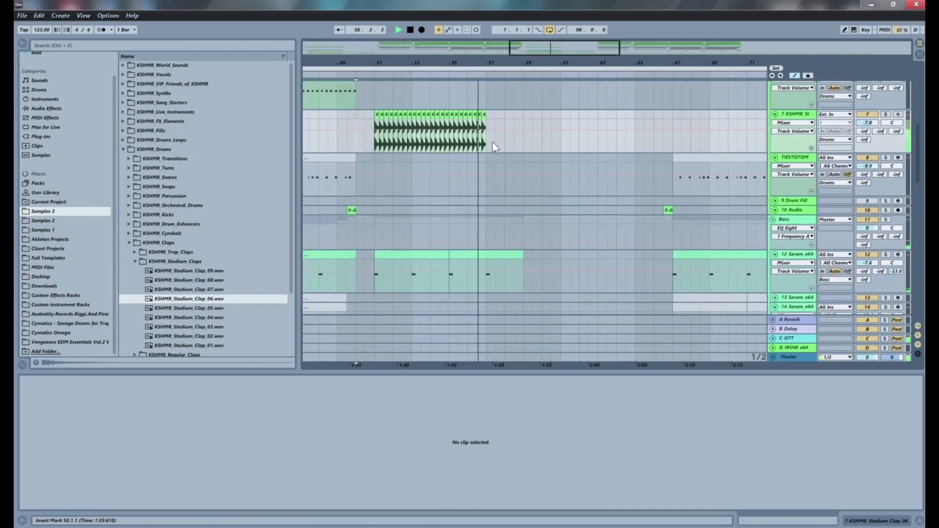
click(484, 112)
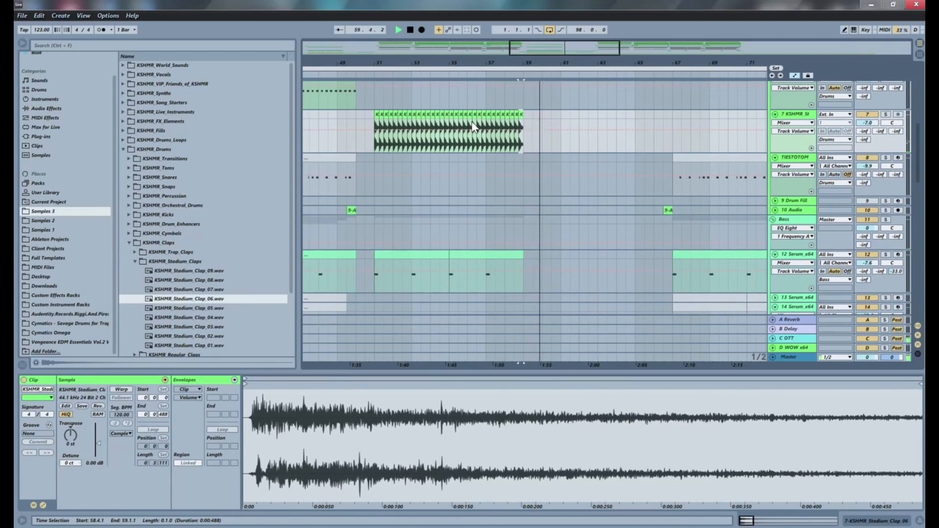
click(356, 142)
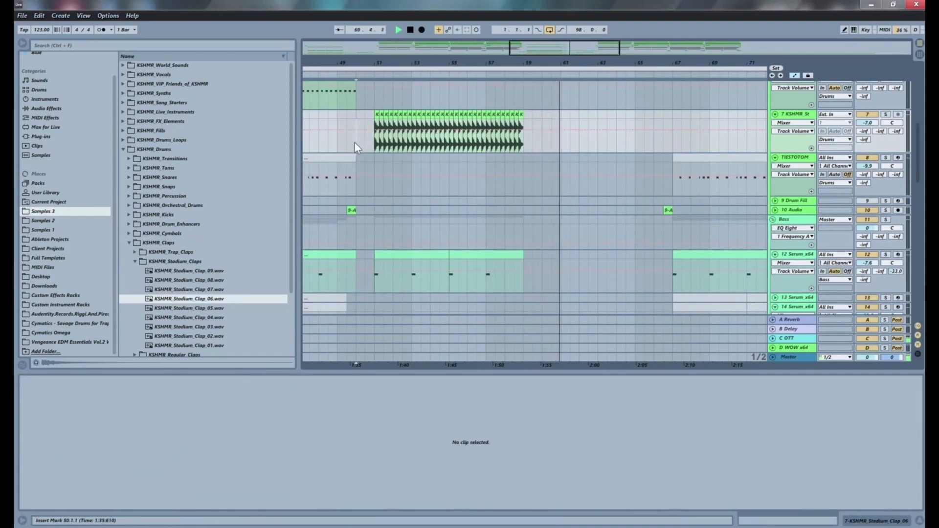
- Shorten the second melody clip on the 20 Serum_x64 track to end at bar 65 and play from bar 59
drag(500, 58, 461, 59)
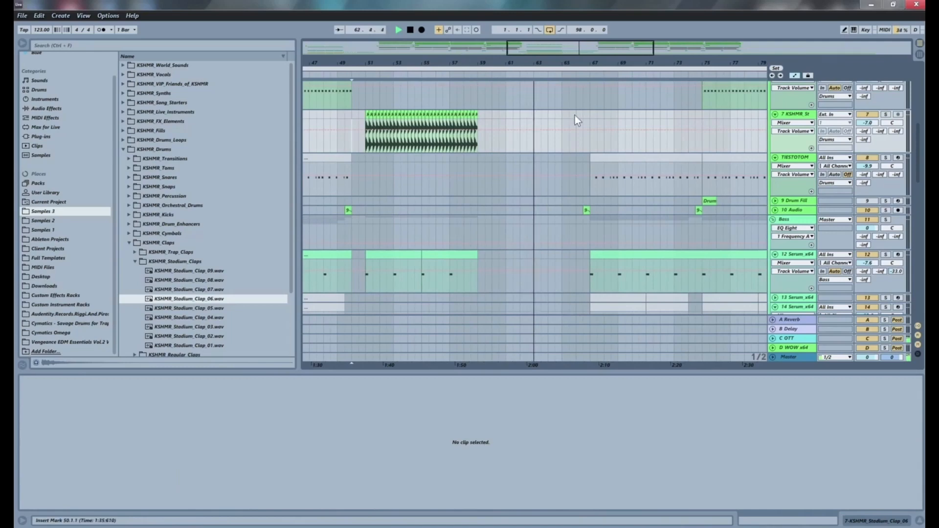
scroll(572, 117, down, 10)
scroll(555, 128, down, 5)
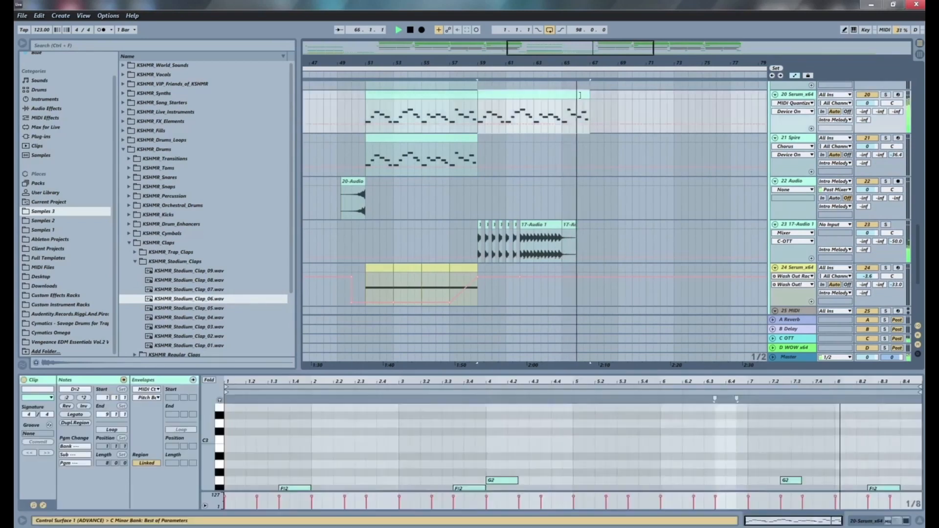
drag(589, 98, 559, 100)
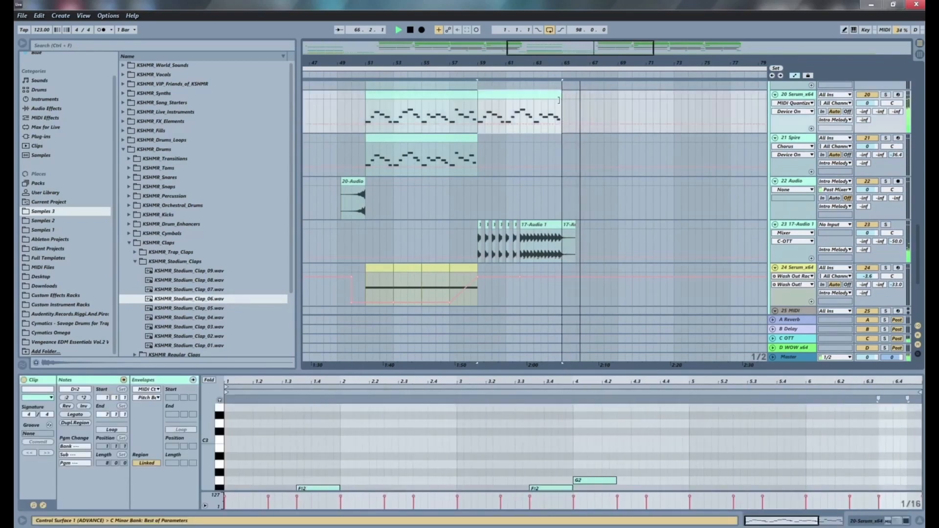
click(480, 117)
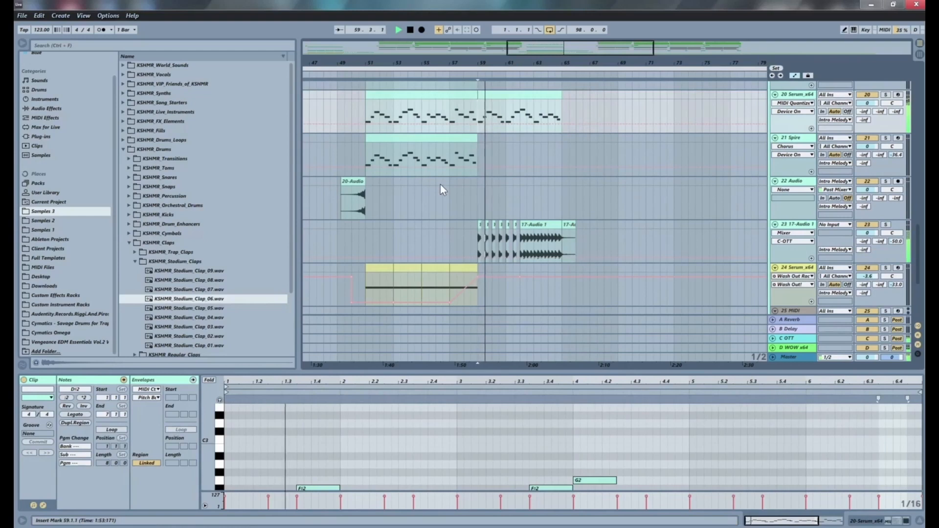
- Copy the reversed audio clip before bar 51 on track 22 to bar 65 and play through it
click(351, 184)
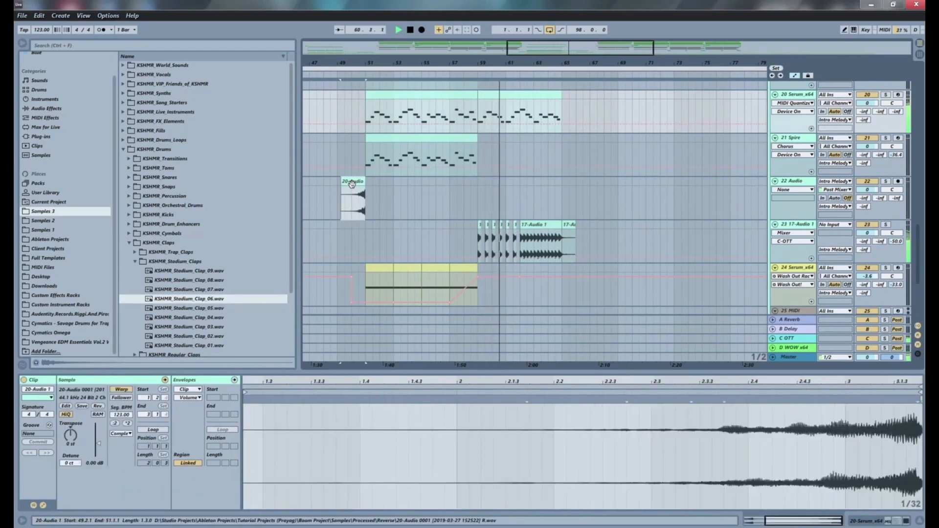
drag(351, 184, 574, 201)
scroll(577, 202, up, 10)
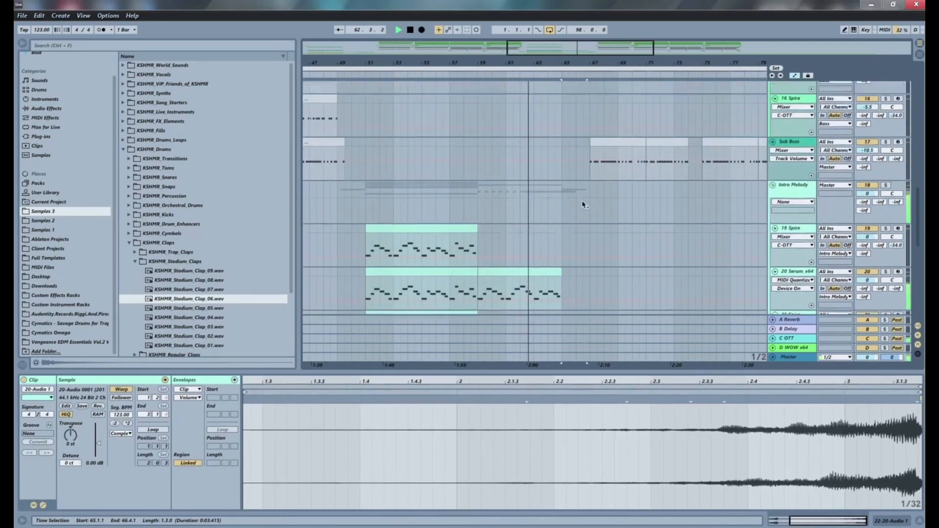
scroll(582, 204, down, 10)
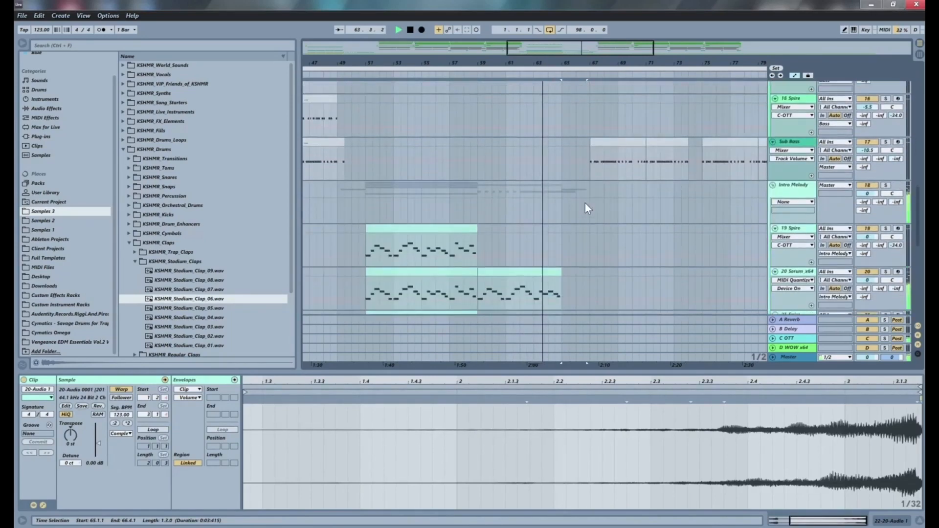
scroll(587, 203, down, 4)
scroll(594, 199, up, 8)
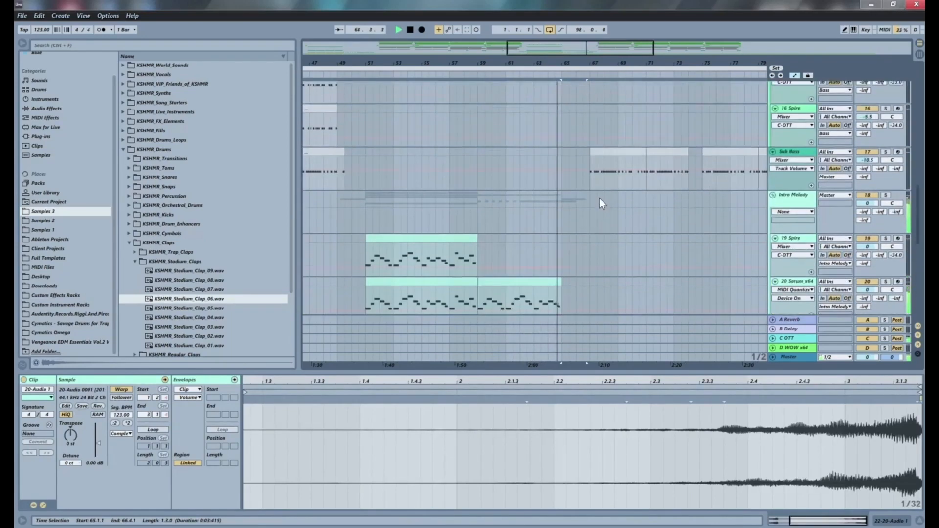
scroll(599, 197, down, 3)
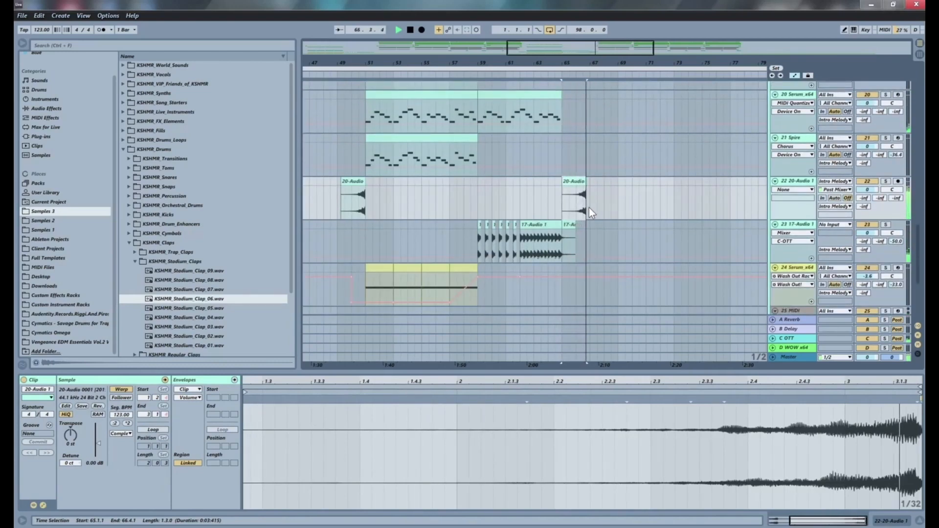
key(space)
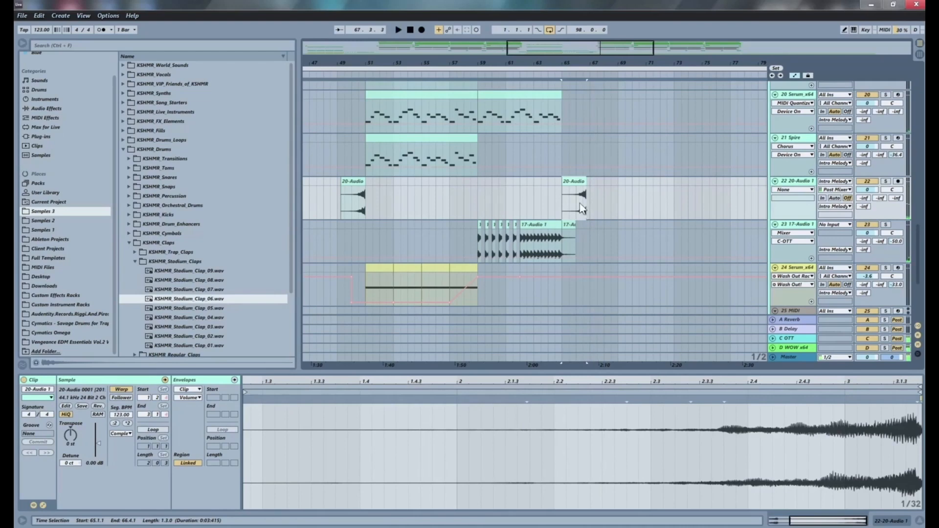
- Play the breakdown from bar 50 and lower the stadium clap track's volume to -8.0 dB
scroll(467, 171, up, 8)
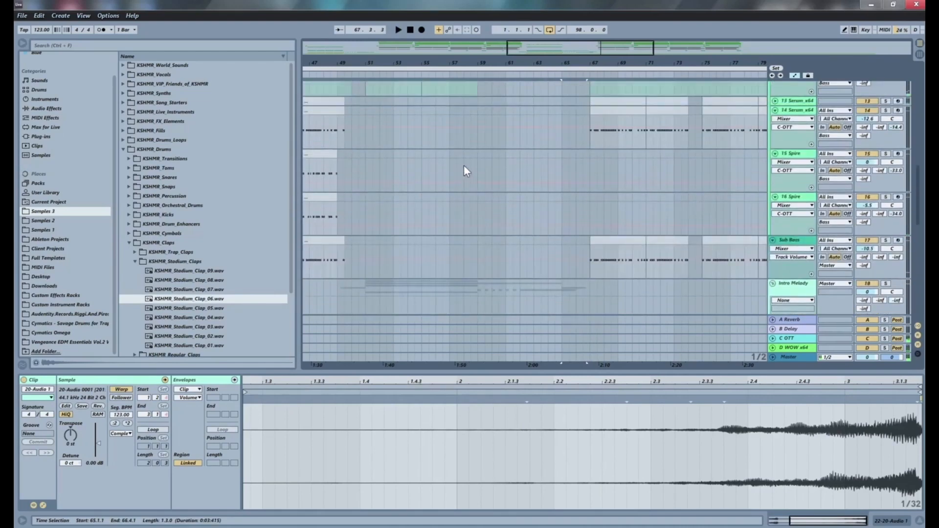
scroll(506, 169, down, 8)
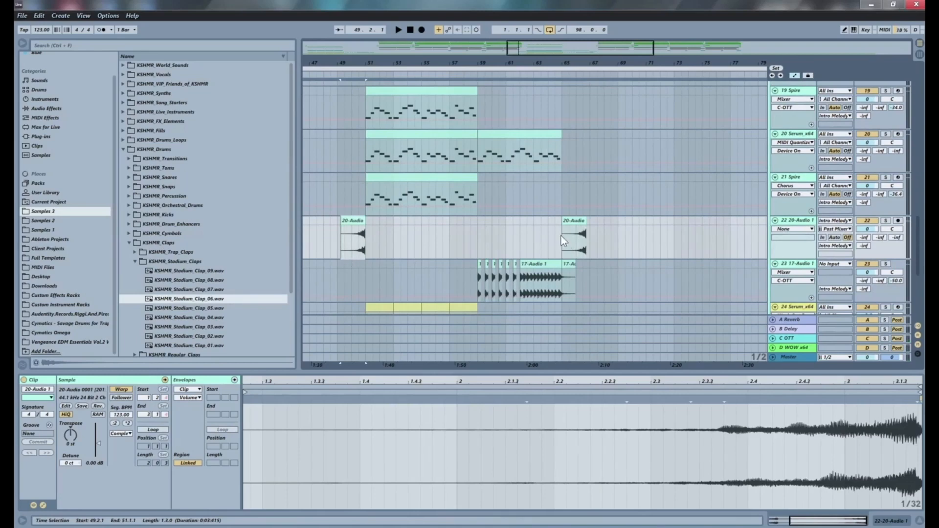
scroll(460, 211, up, 4)
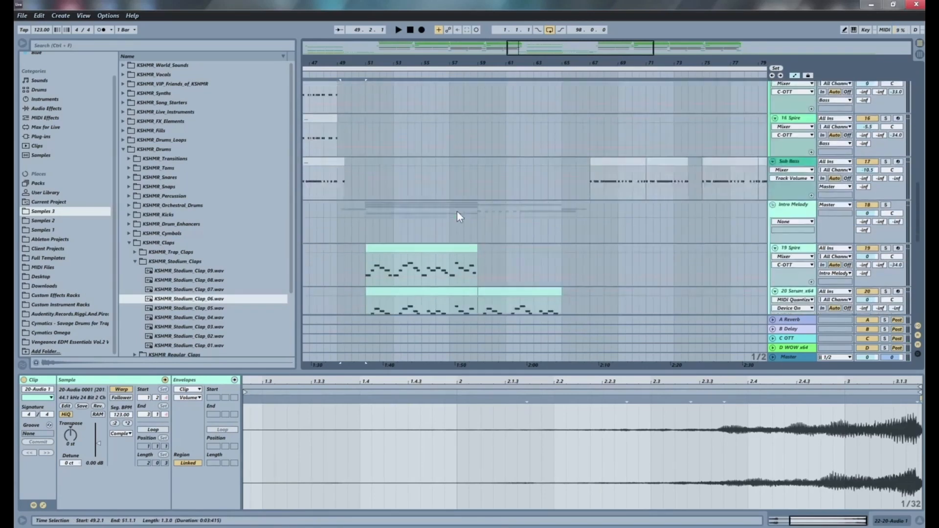
scroll(460, 210, up, 10)
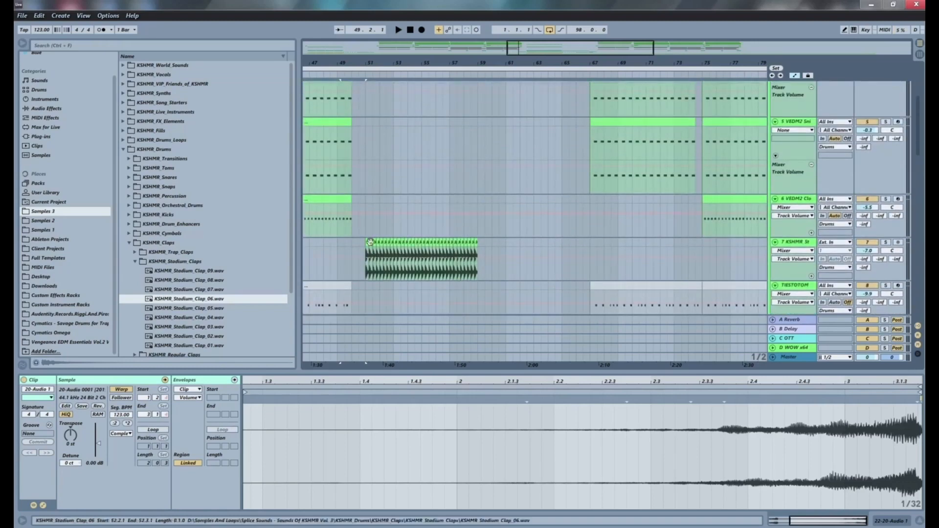
click(365, 273)
scroll(450, 250, down, 4)
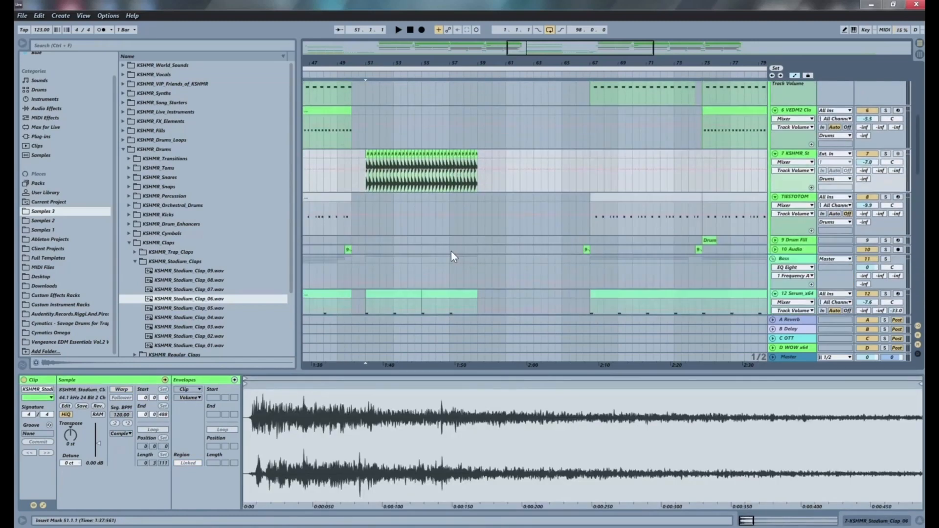
scroll(389, 194, up, 2)
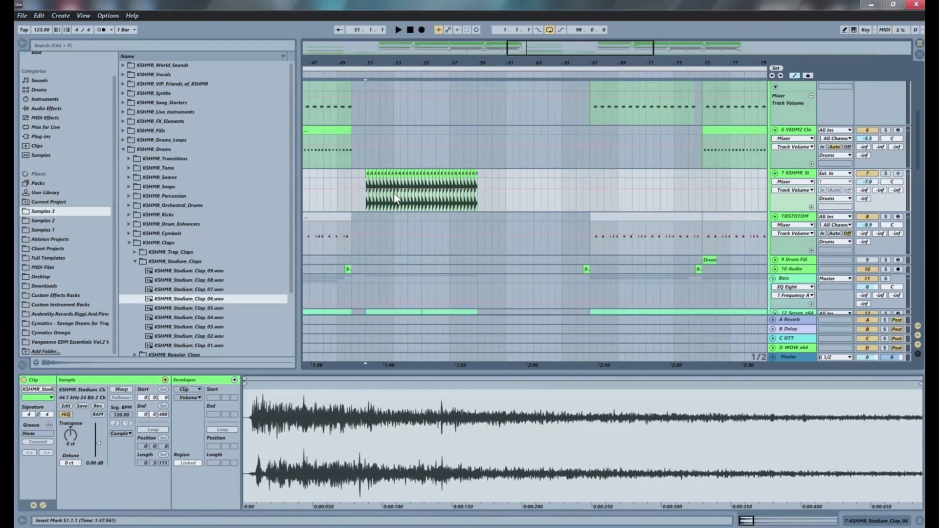
click(357, 212)
key(space)
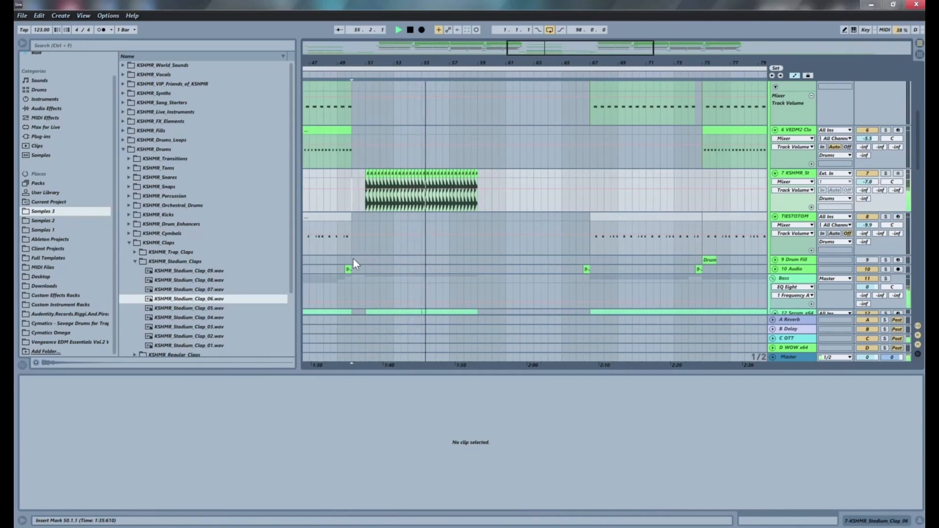
mouse_move(866, 185)
mouse_down()
mouse_move(866, 200)
mouse_move(866, 188)
mouse_up()
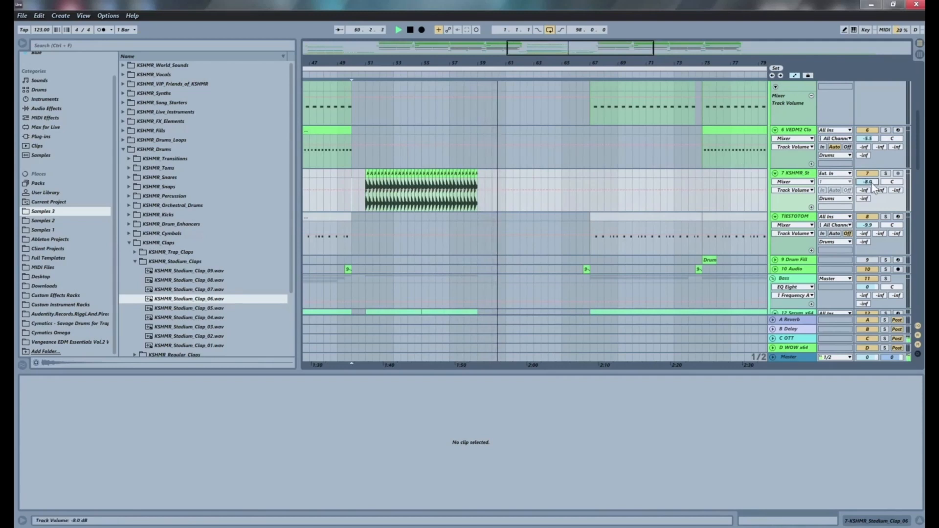
- Lower the stadium clap track's volume to -9.1 dB and play the breakdown from bar 50 through to bar 67
drag(868, 181, 873, 188)
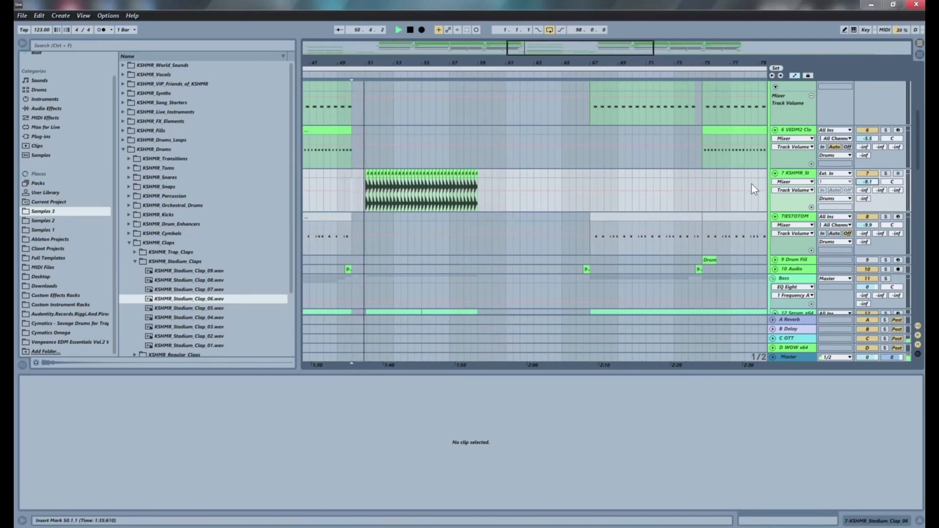
scroll(597, 181, down, 5)
right_click(595, 186)
click(557, 175)
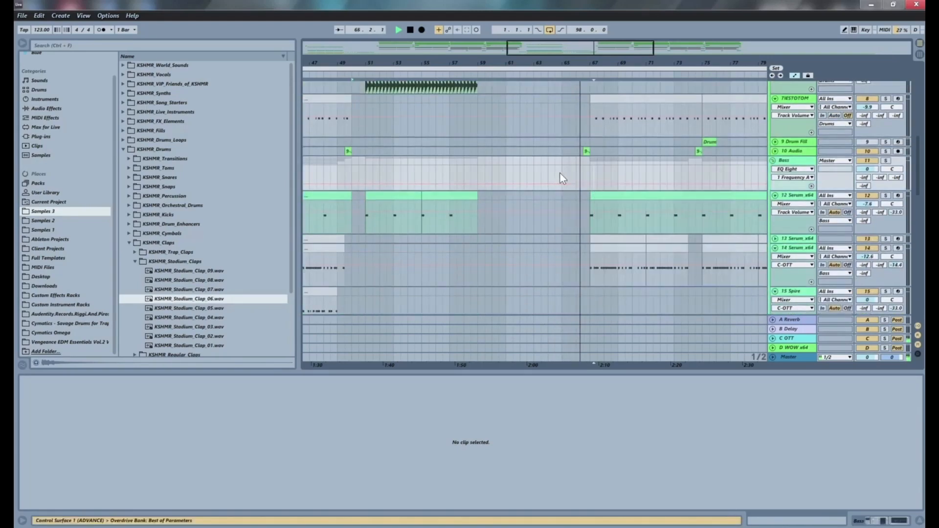
scroll(585, 169, down, 10)
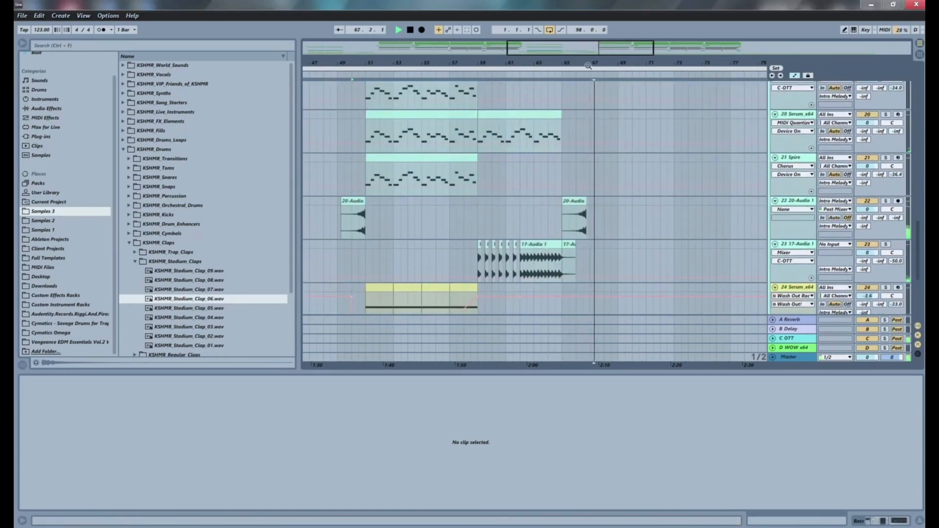
- Move the reversed audio clip at bar 65 on track 22 one beat earlier, trim its start to bar 65 and play from there
key(space)
drag(593, 63, 597, 92)
scroll(608, 132, up, 11)
scroll(612, 142, up, 4)
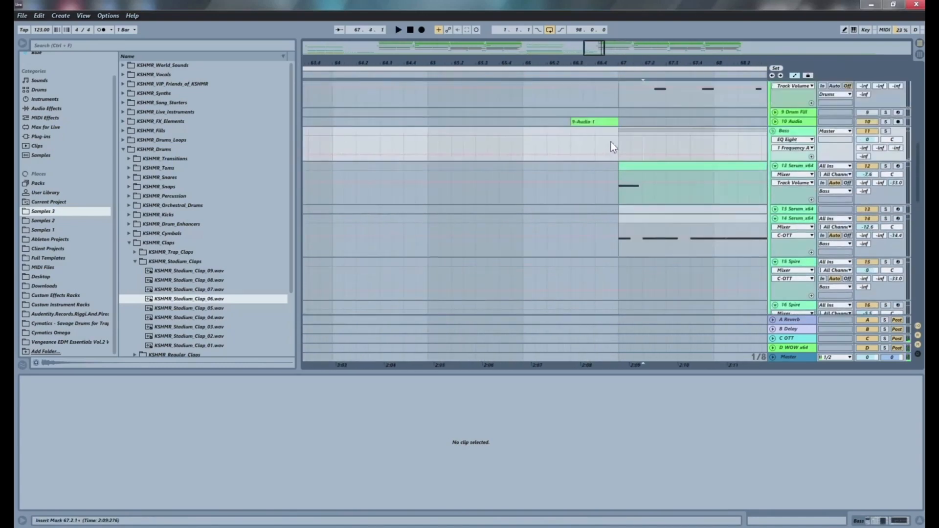
scroll(614, 143, up, 5)
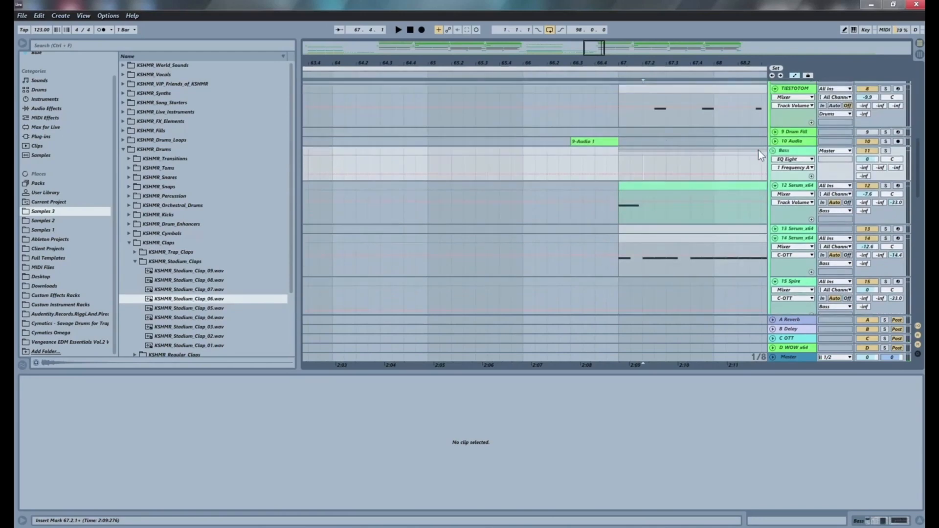
scroll(773, 145, up, 2)
scroll(533, 157, down, 20)
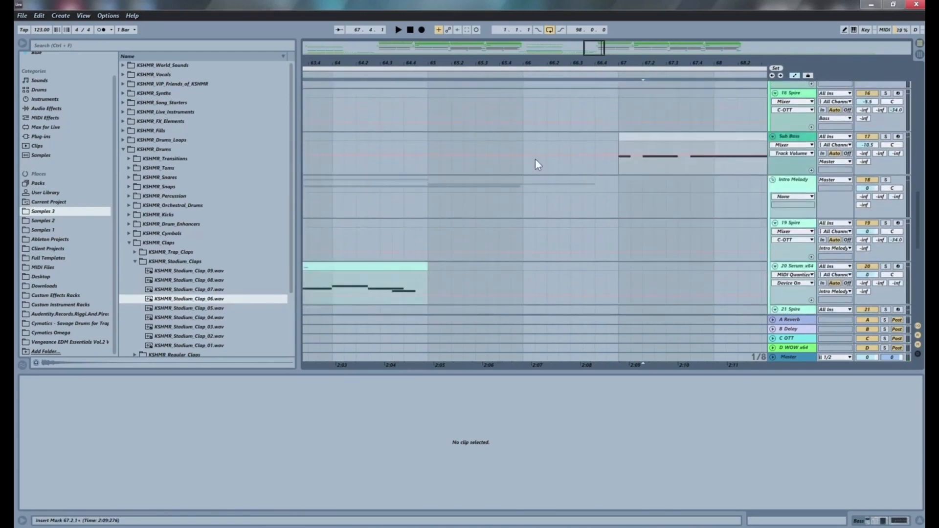
scroll(541, 171, up, 1)
drag(567, 203, 560, 205)
click(401, 236)
key(space)
drag(409, 225, 432, 224)
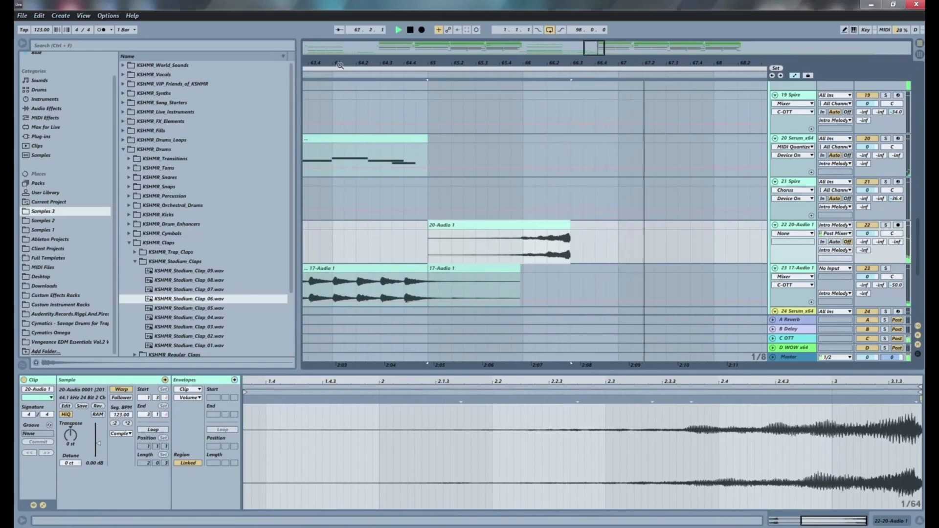
- Examine the drum, bass and melody tracks across the breakdown and second drop during playback
drag(339, 64, 489, 44)
scroll(479, 139, up, 5)
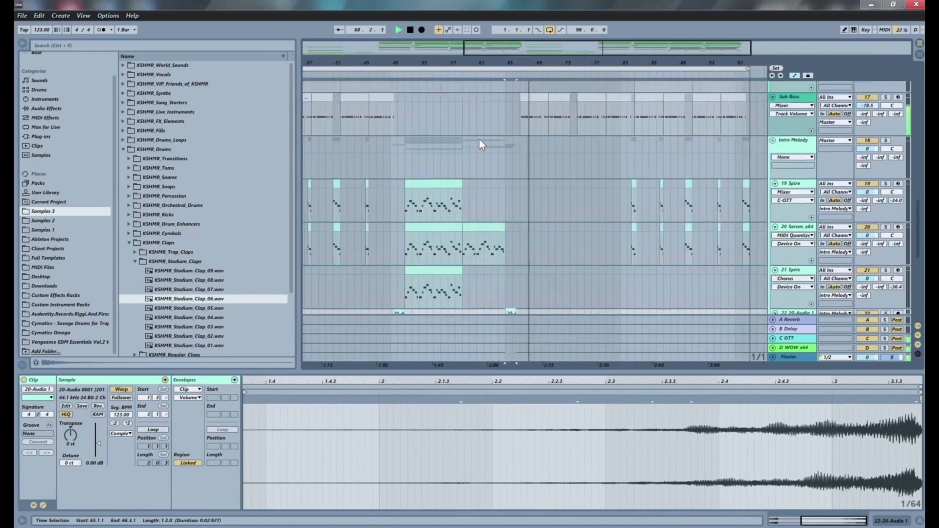
scroll(479, 134, up, 10)
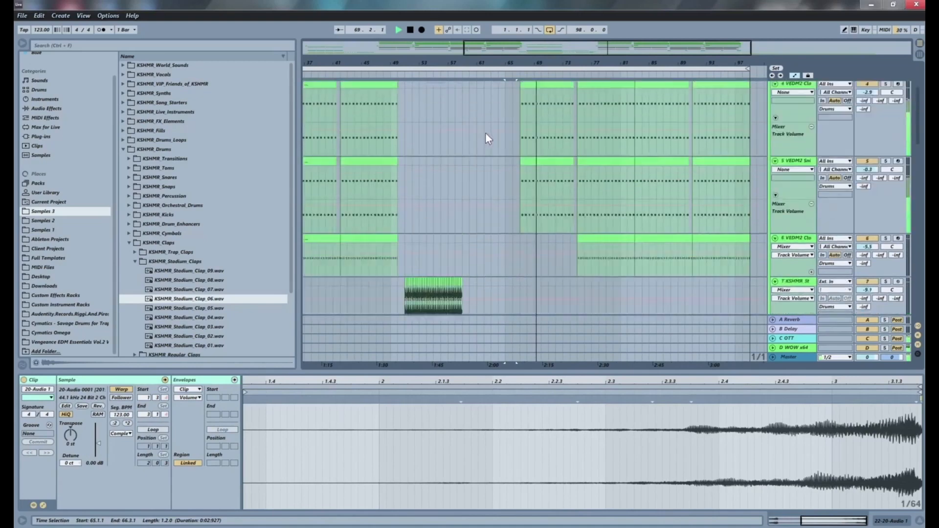
scroll(490, 130, down, 6)
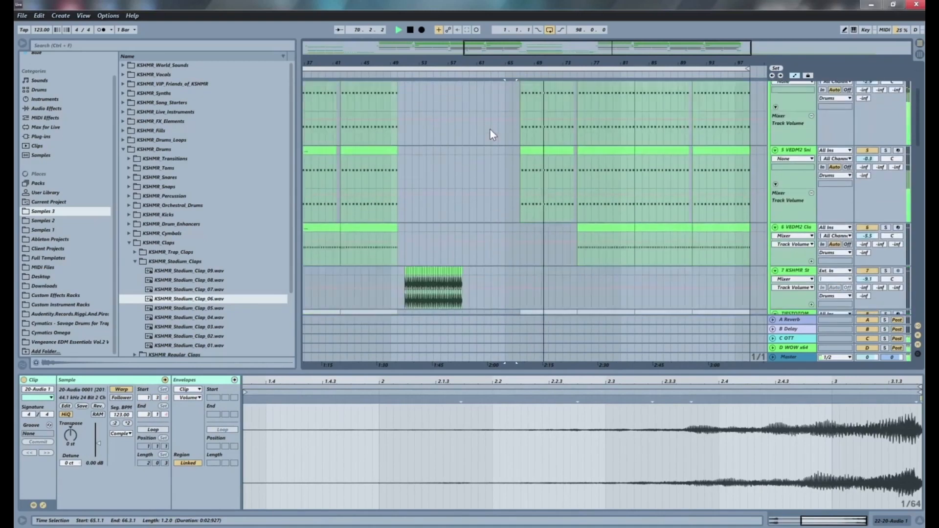
scroll(494, 129, down, 10)
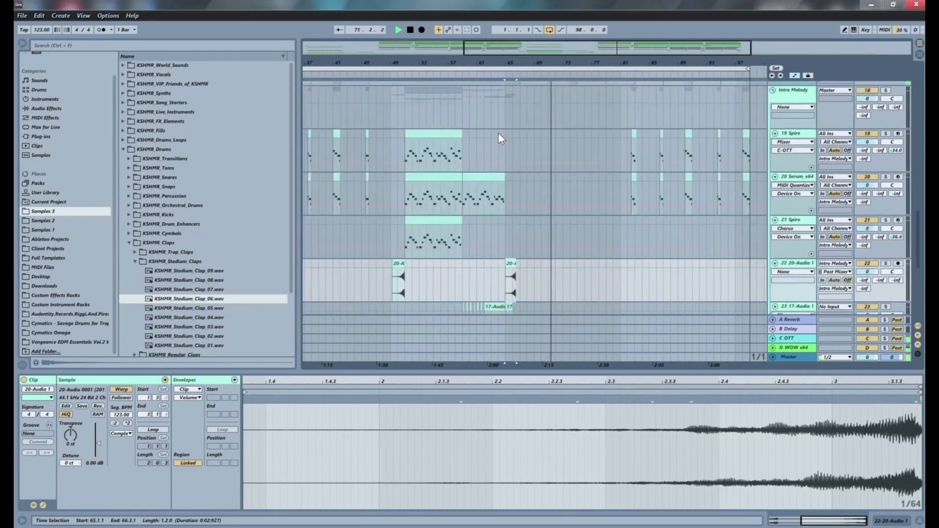
scroll(498, 132, up, 3)
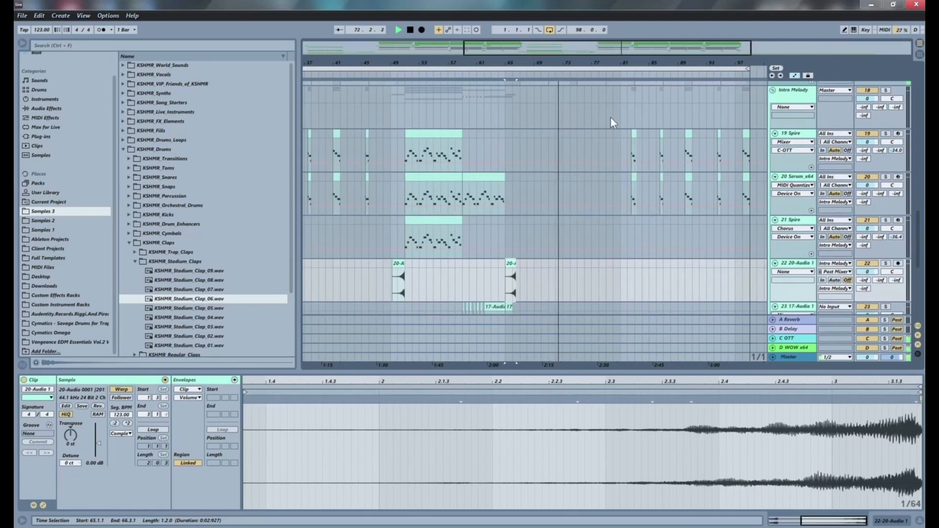
click(504, 148)
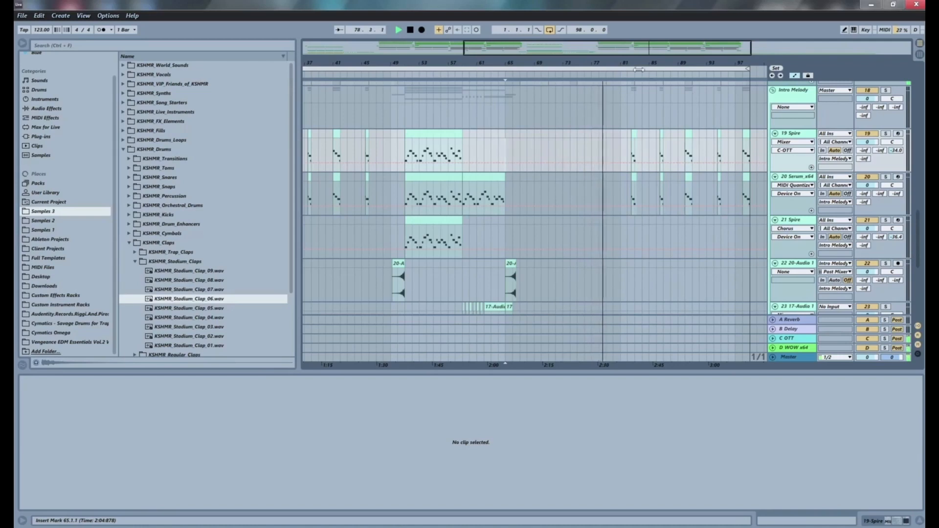
drag(544, 57, 564, 42)
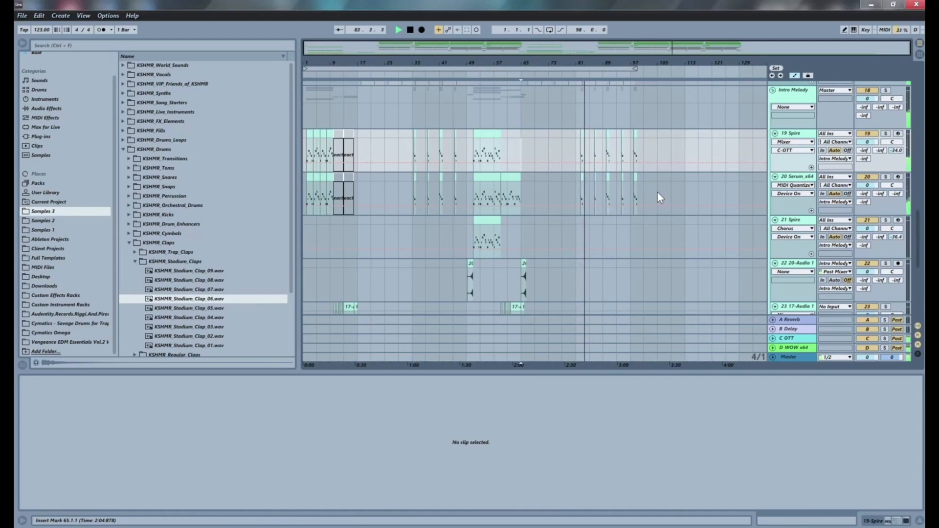
scroll(510, 149, up, 1)
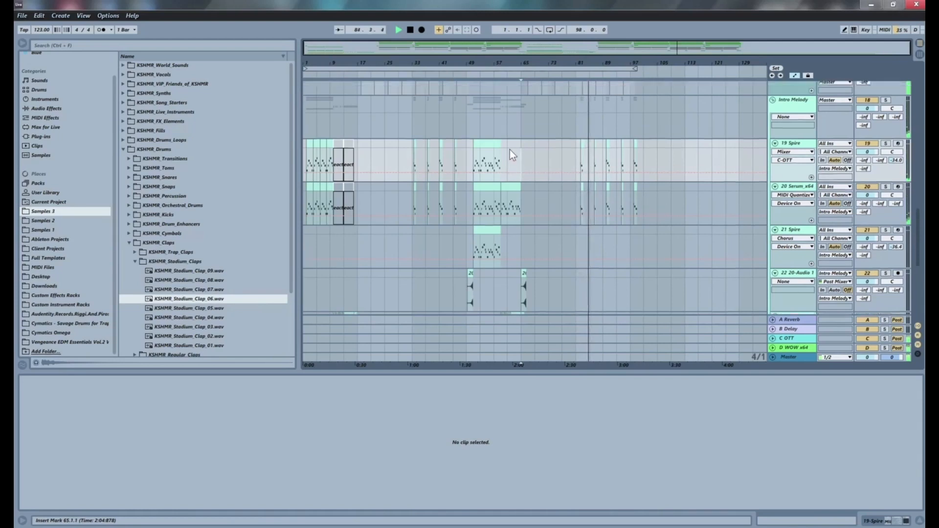
scroll(510, 150, up, 5)
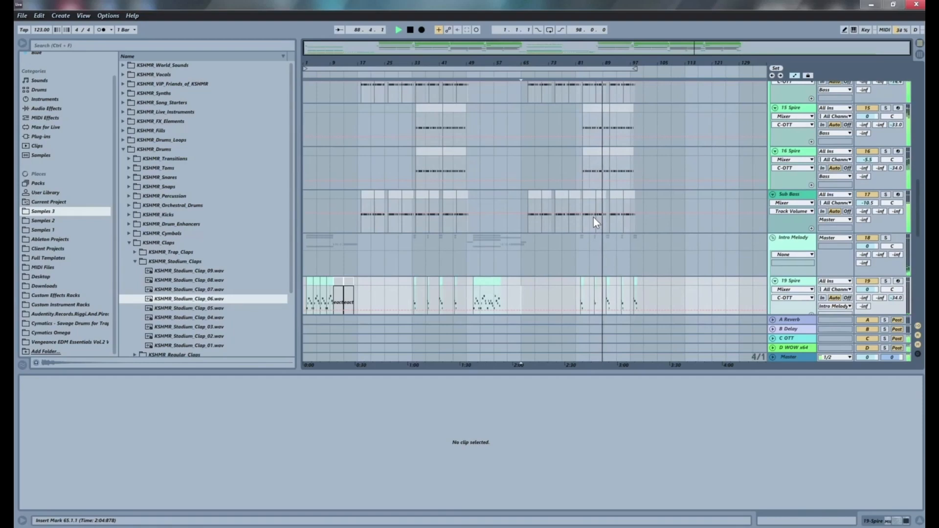
scroll(632, 202, up, 2)
scroll(636, 199, up, 6)
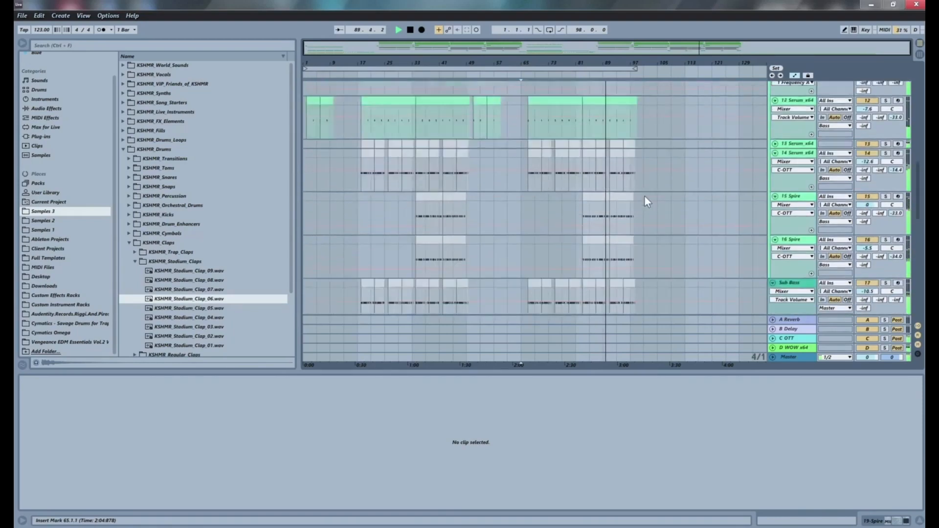
scroll(650, 201, down, 6)
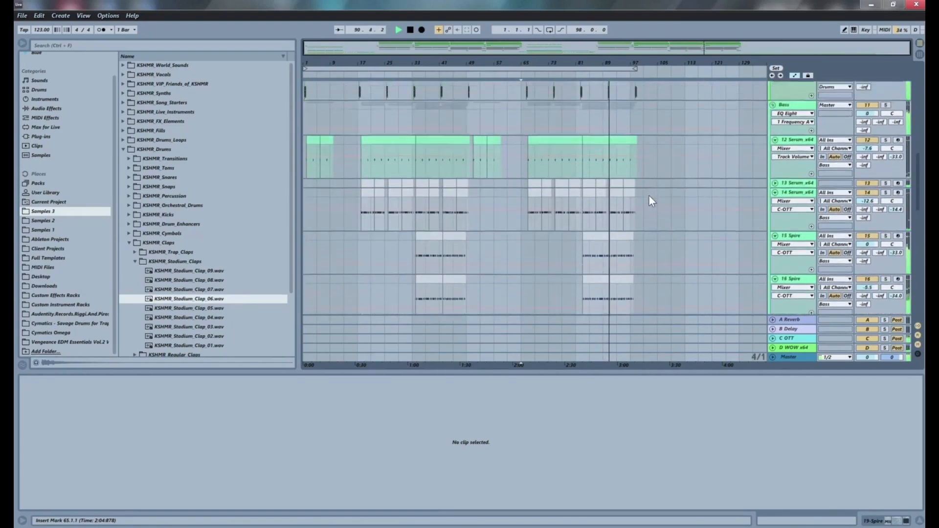
scroll(647, 203, down, 8)
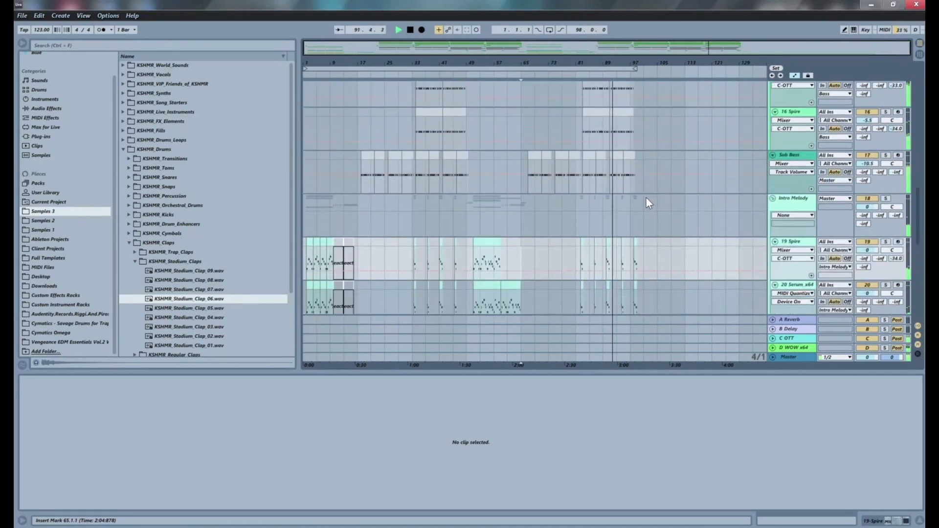
scroll(647, 195, down, 8)
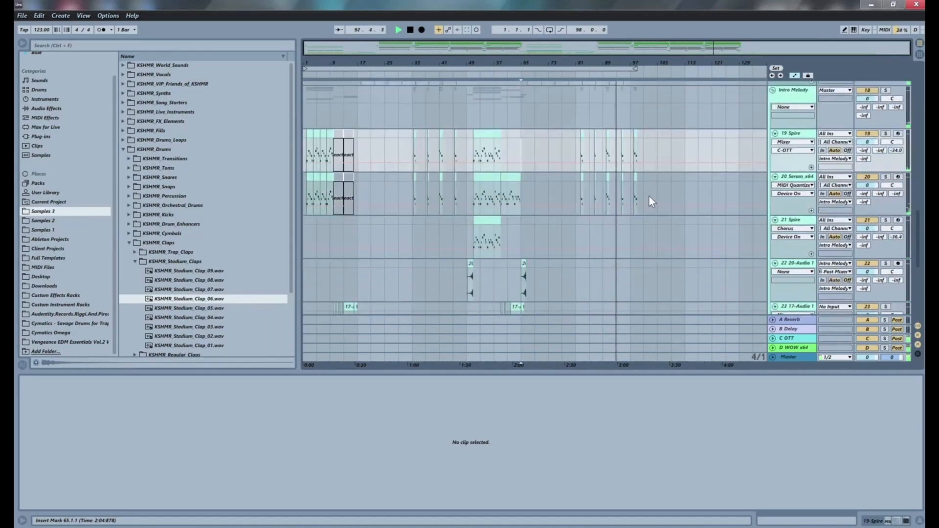
- Extend the first Tiësto Sevenn - BOOM clip on reference track 26 to bar 80 and delete the clip remaining after it
scroll(659, 201, down, 2)
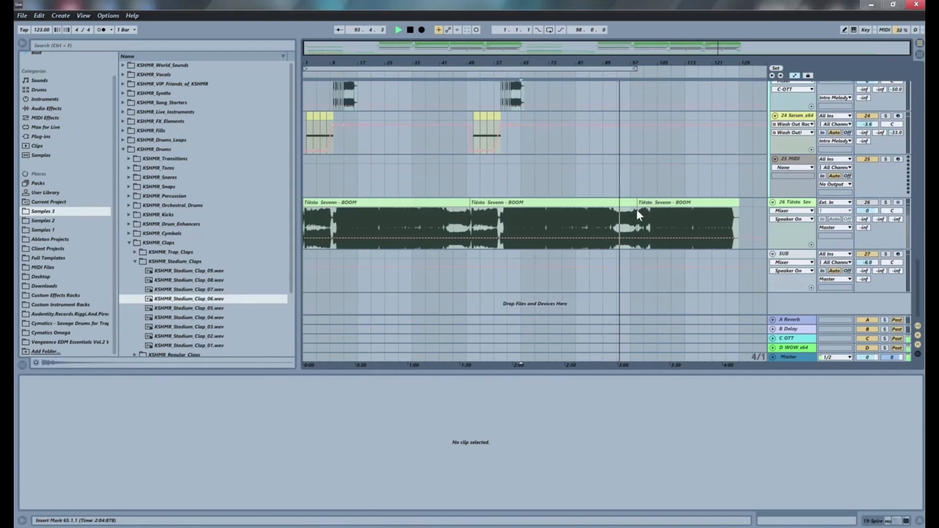
drag(636, 202, 740, 203)
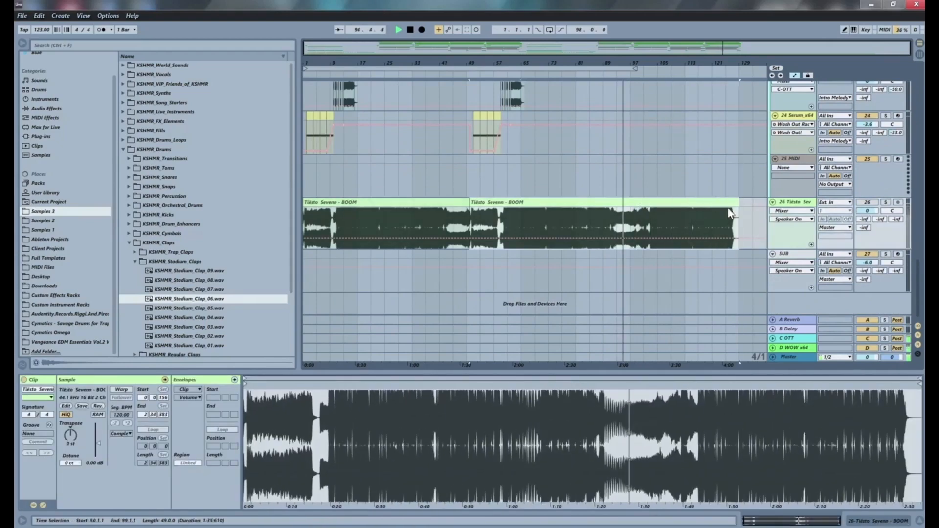
drag(470, 210, 572, 206)
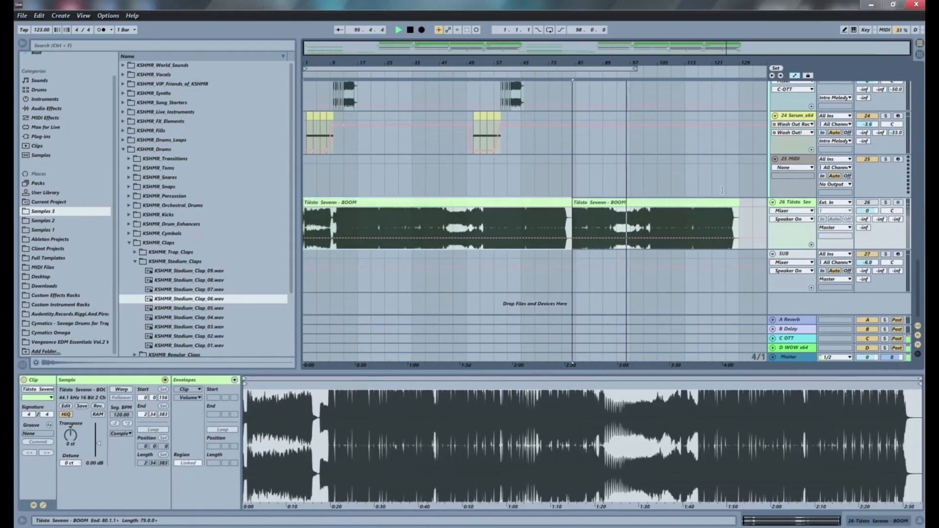
click(709, 202)
key(Delete)
- Examine the second drop's drum, bass and intro melody tracks up to its end at bar 99
scroll(606, 205, up, 5)
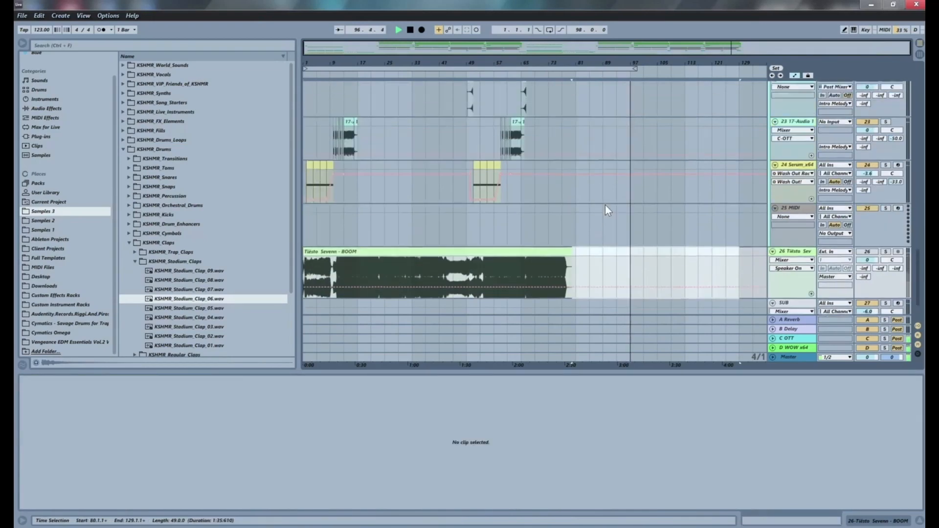
scroll(564, 198, up, 15)
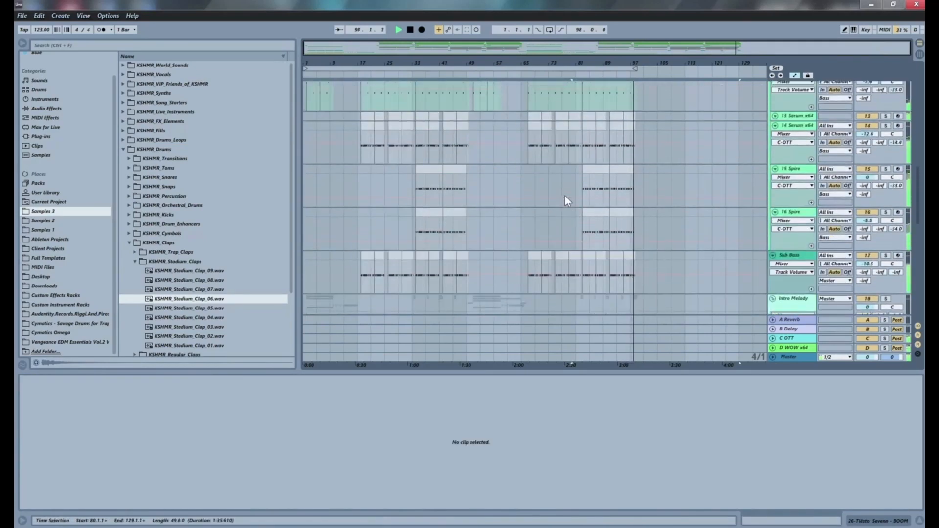
scroll(566, 191, up, 10)
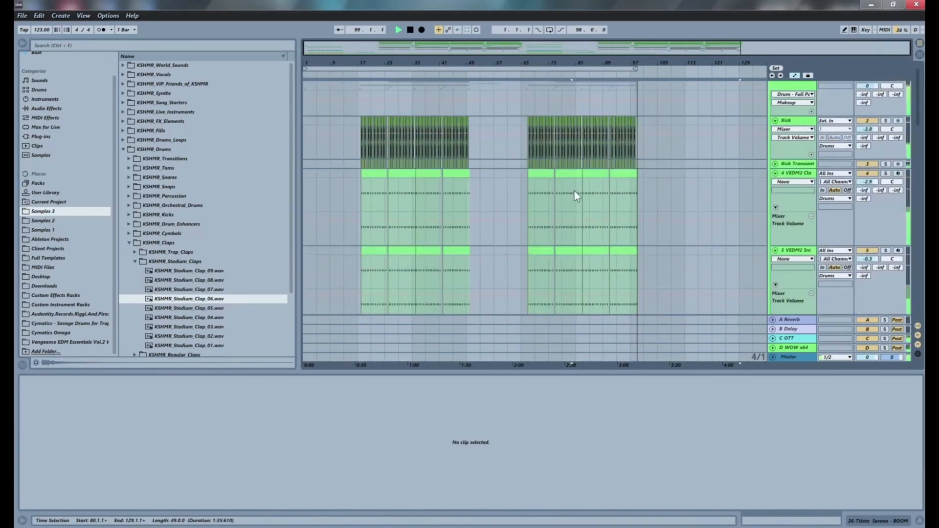
scroll(591, 188, down, 10)
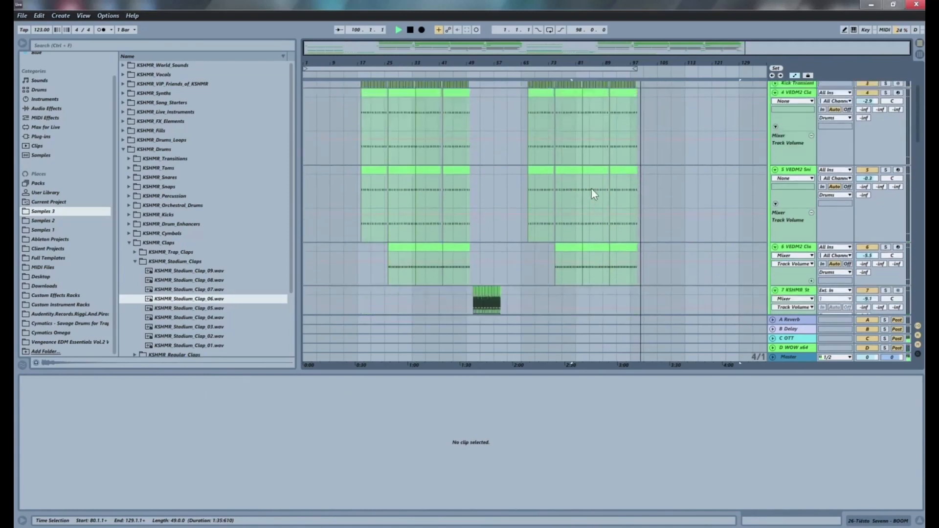
scroll(655, 192, down, 8)
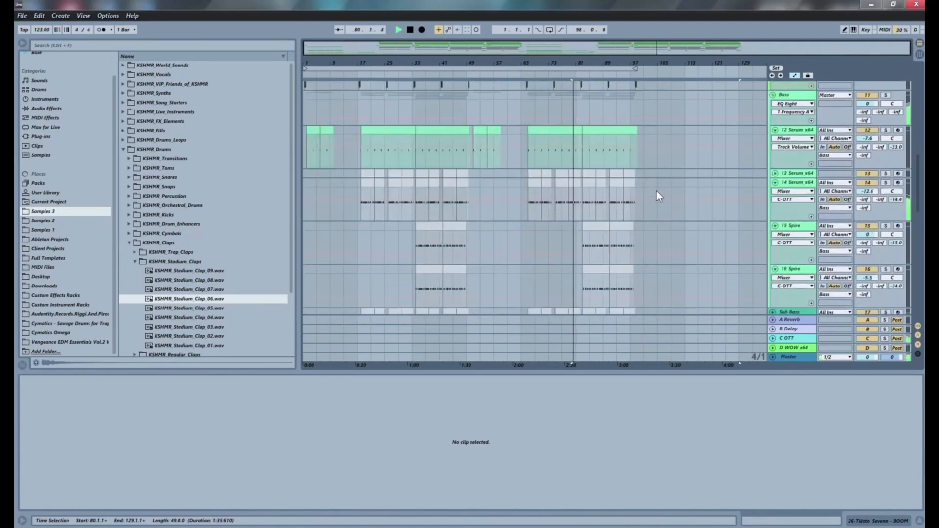
scroll(658, 191, down, 4)
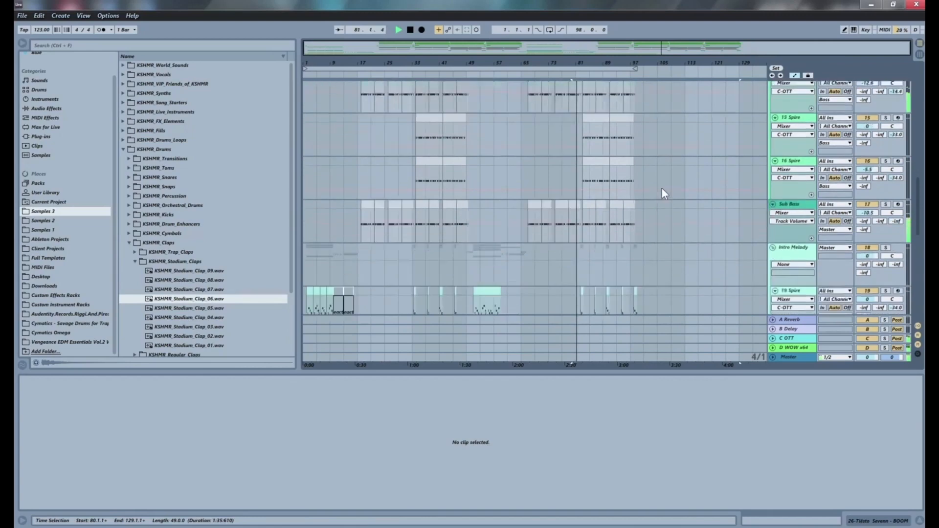
scroll(662, 190, down, 2)
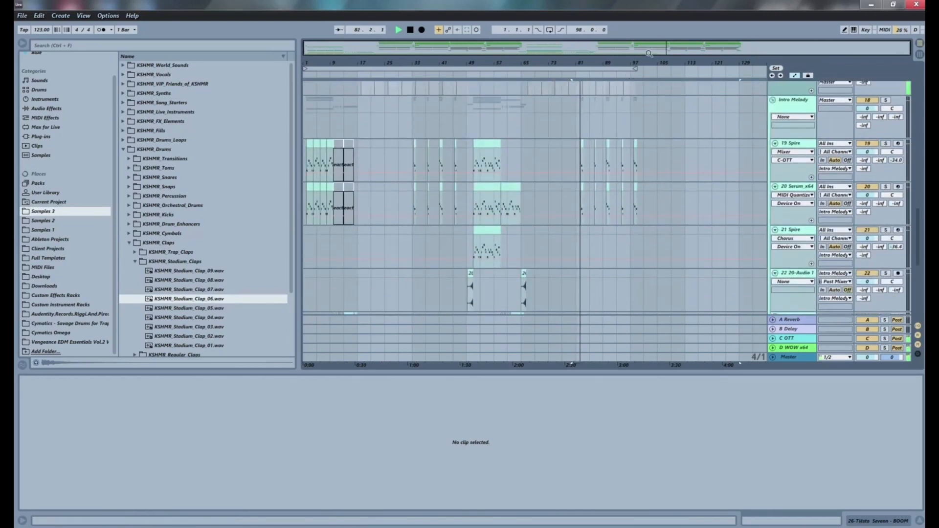
- Delete the final D2 note from the melody clips at bar 98 on the 19 Spire and 20 Serum_x64 tracks
drag(641, 62, 641, 109)
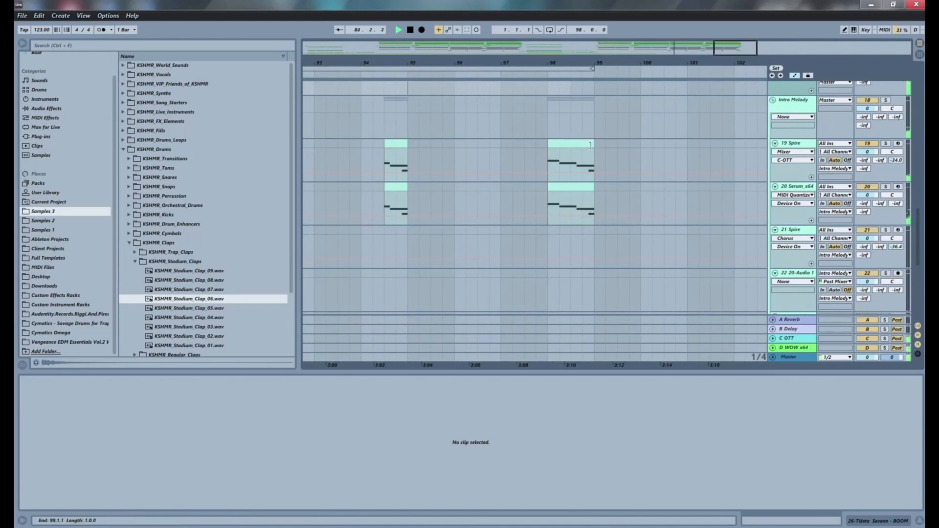
click(574, 145)
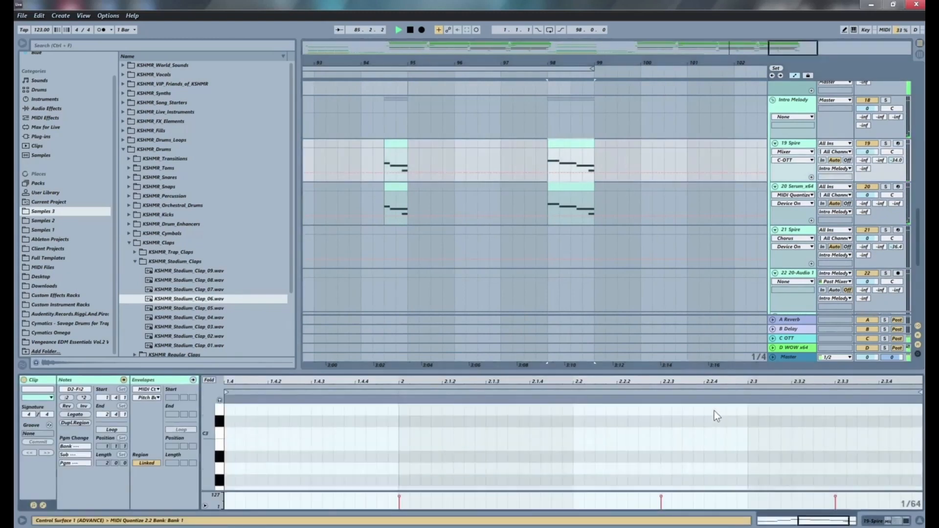
scroll(715, 412, down, 2)
double_click(851, 459)
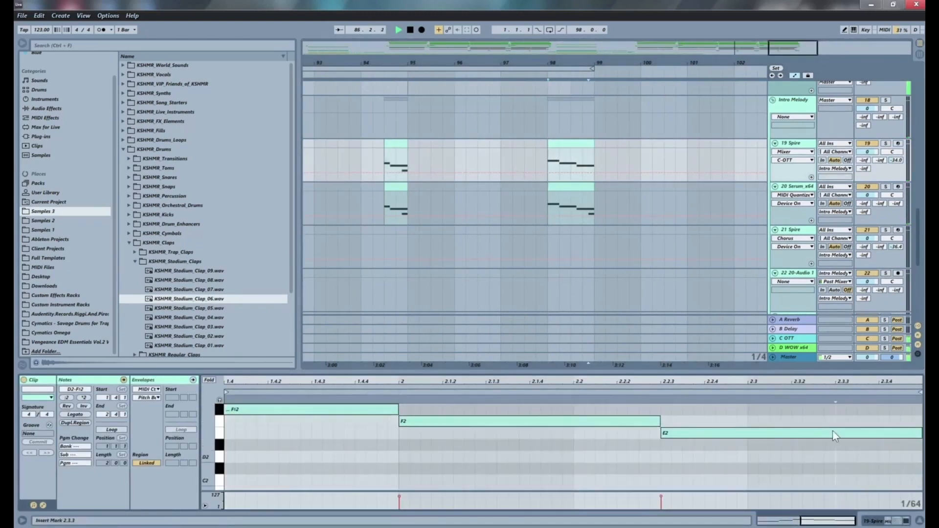
click(573, 187)
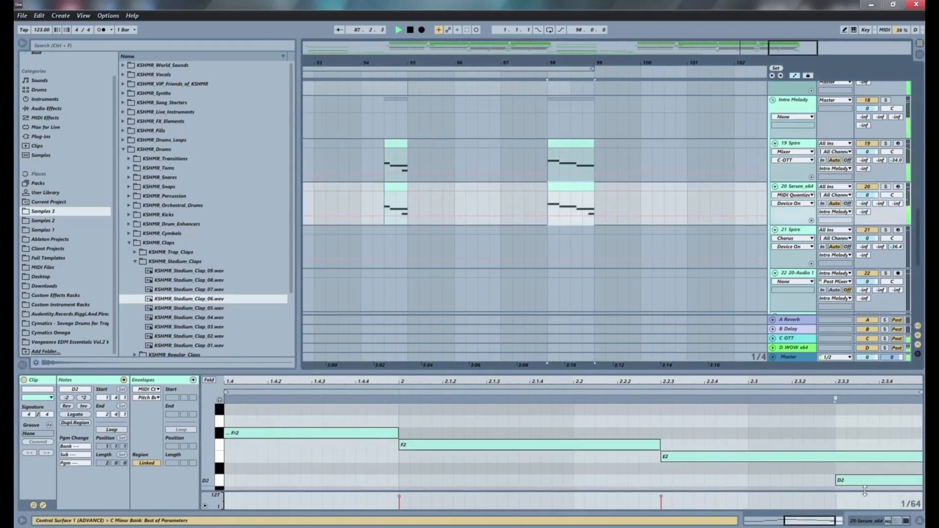
double_click(860, 482)
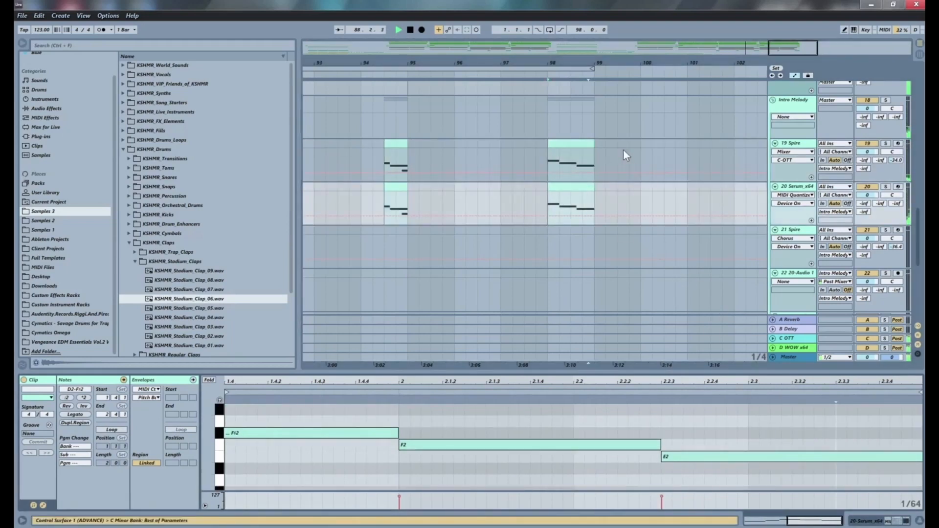
- Undo the deletion of the final D2 note in the bar 98 melody clips on the 19 Spire and 20 Serum_x64 tracks
drag(505, 63, 509, 97)
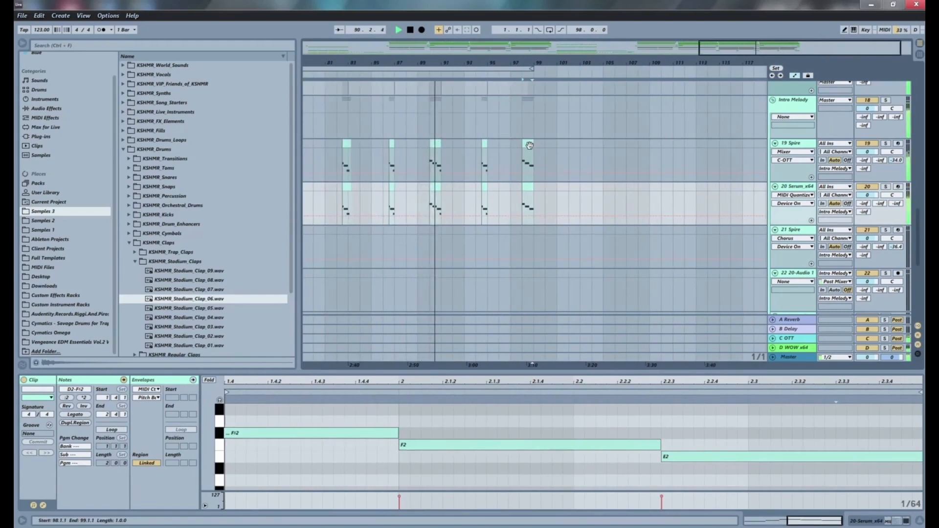
click(528, 164)
shift+click(529, 187)
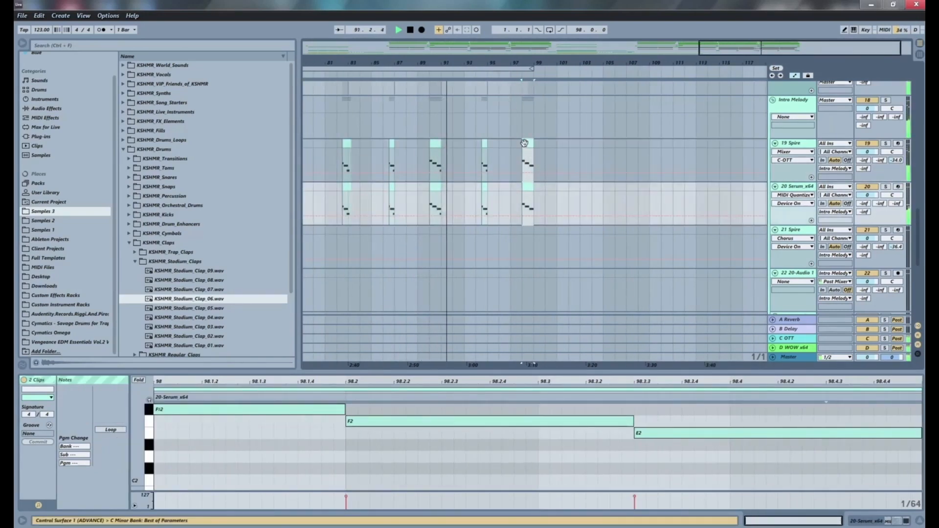
click(435, 157)
click(434, 158)
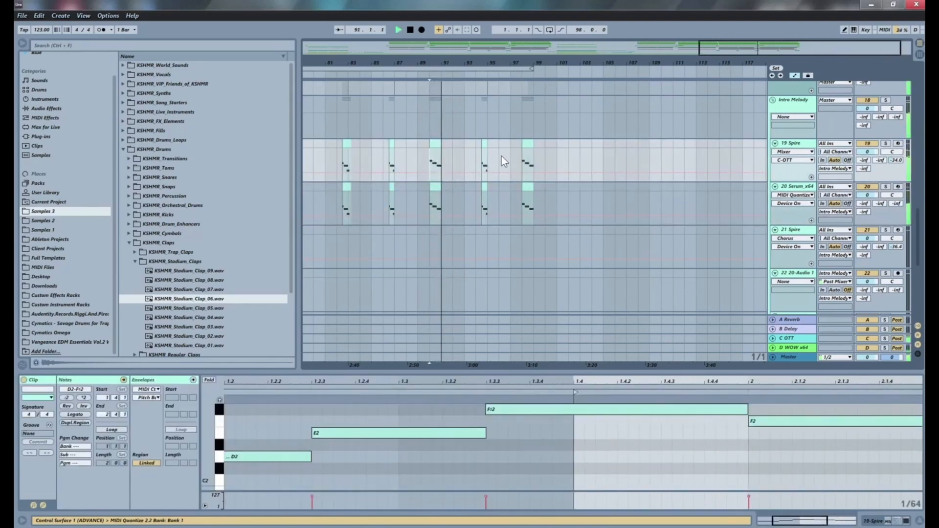
key(ctrl+z)
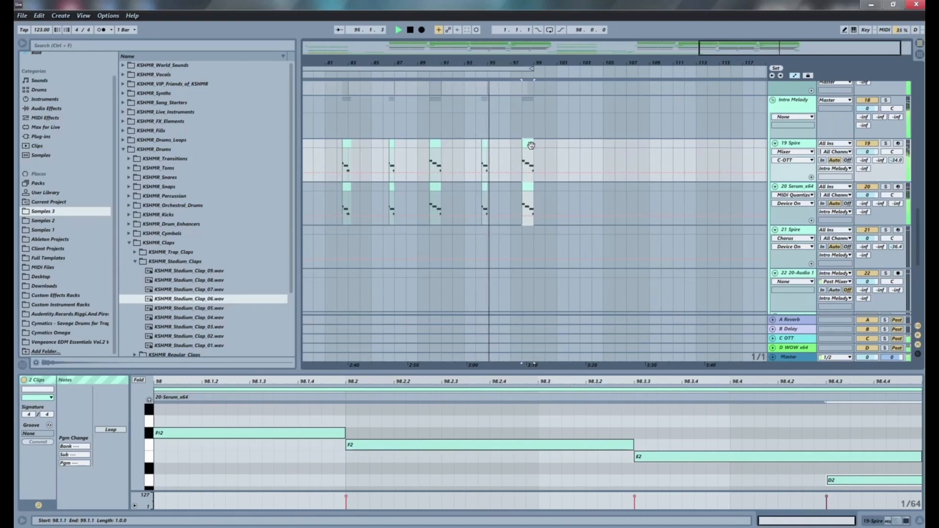
- Examine the drum, bass and melody tracks around the second drop's ending at bar 99 and stop playback
scroll(541, 147, up, 5)
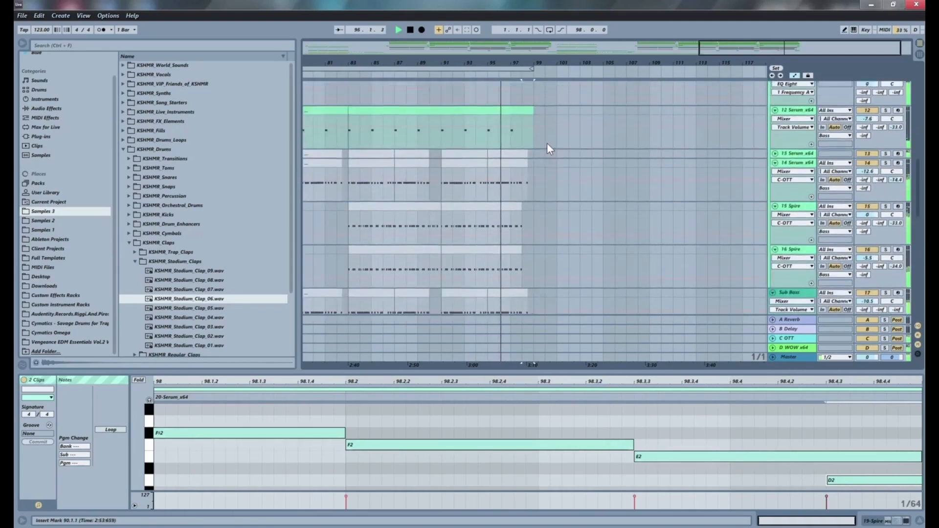
scroll(547, 143, up, 10)
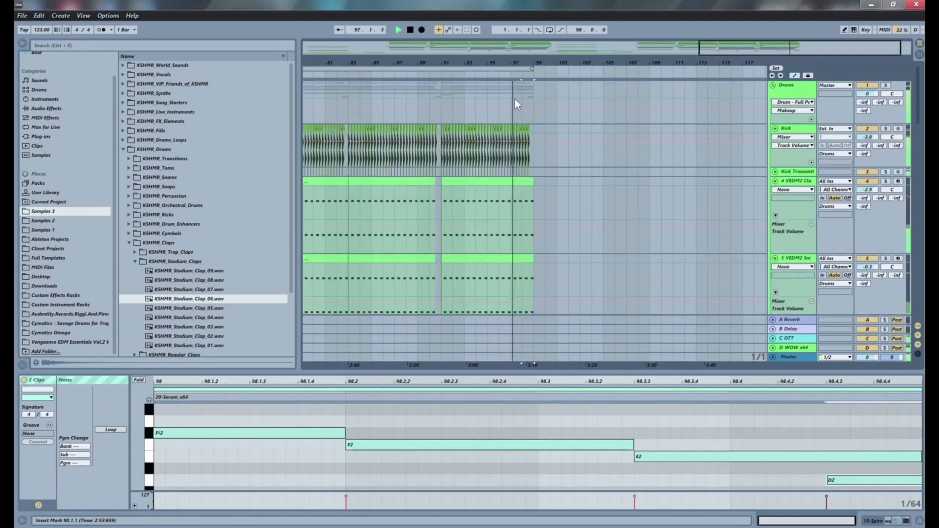
drag(410, 63, 621, 27)
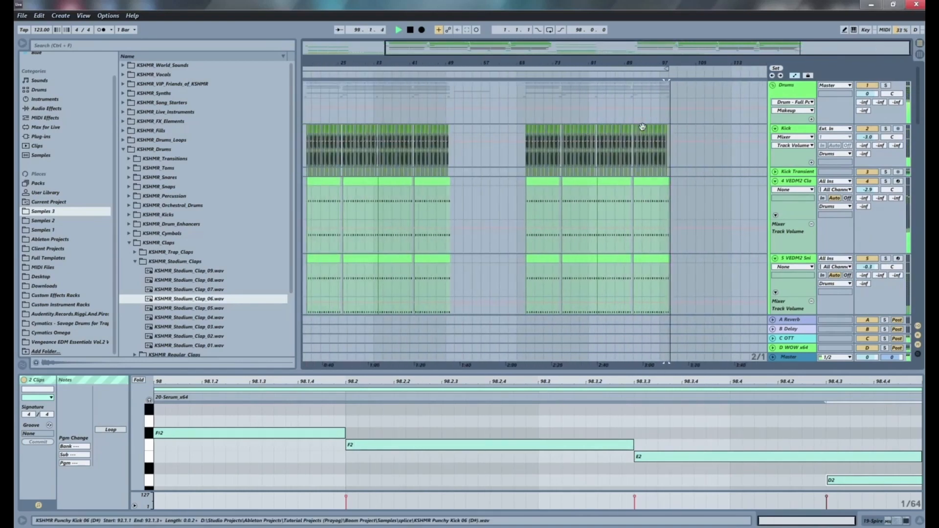
scroll(686, 160, down, 8)
key(space)
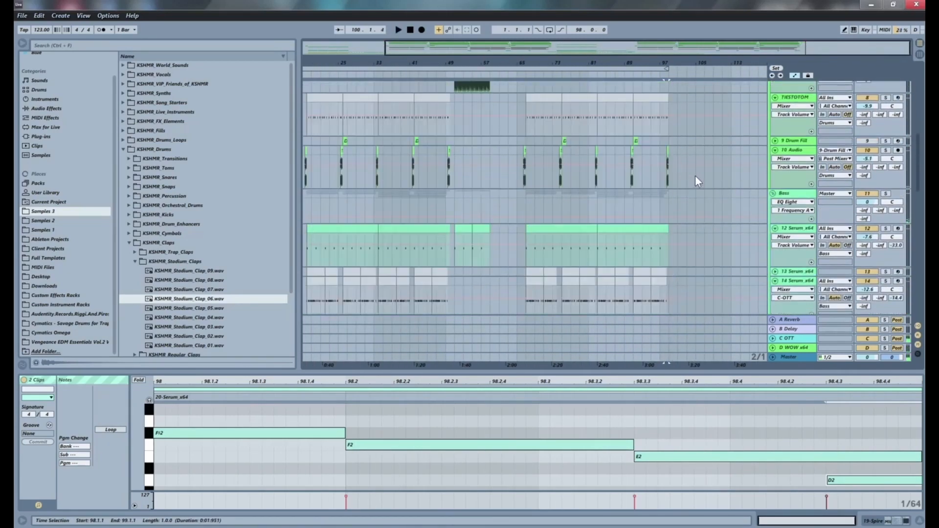
scroll(695, 178, down, 5)
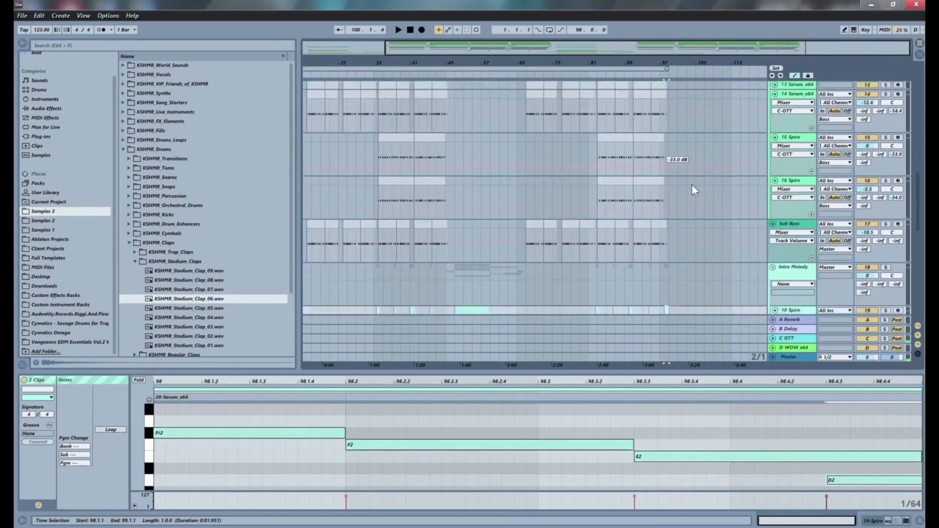
scroll(691, 183, down, 4)
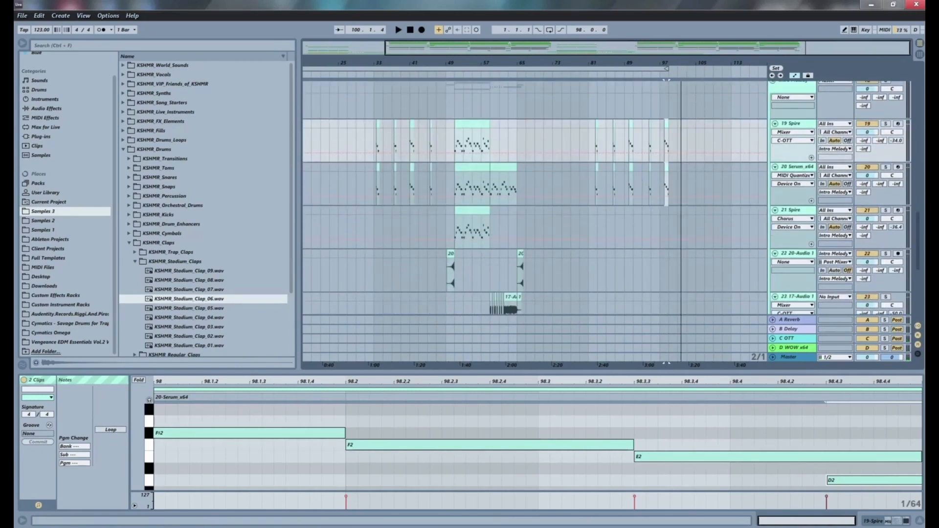
- Shorten the E2 notes in the bar 98 clips on 19 Spire and 20 Serum_x64 to end where the D2 note starts
scroll(681, 184, up, 5)
click(517, 120)
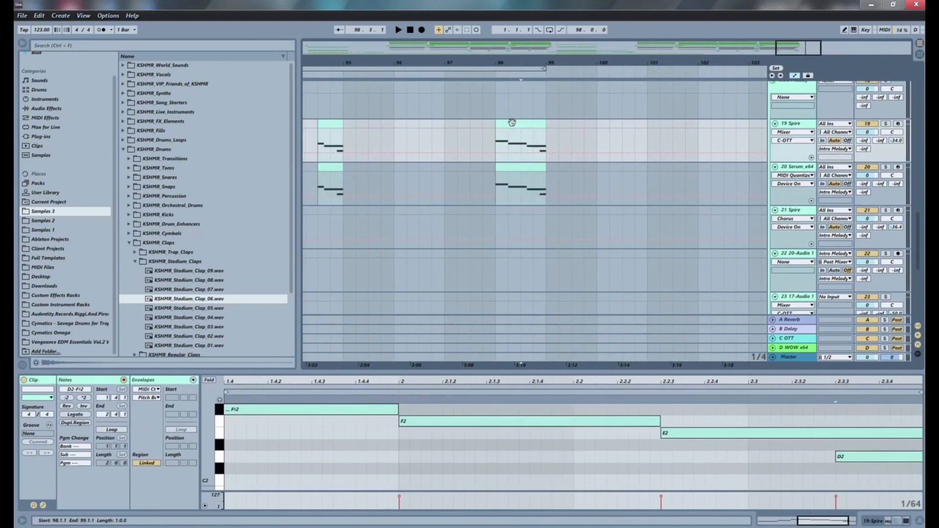
click(919, 434)
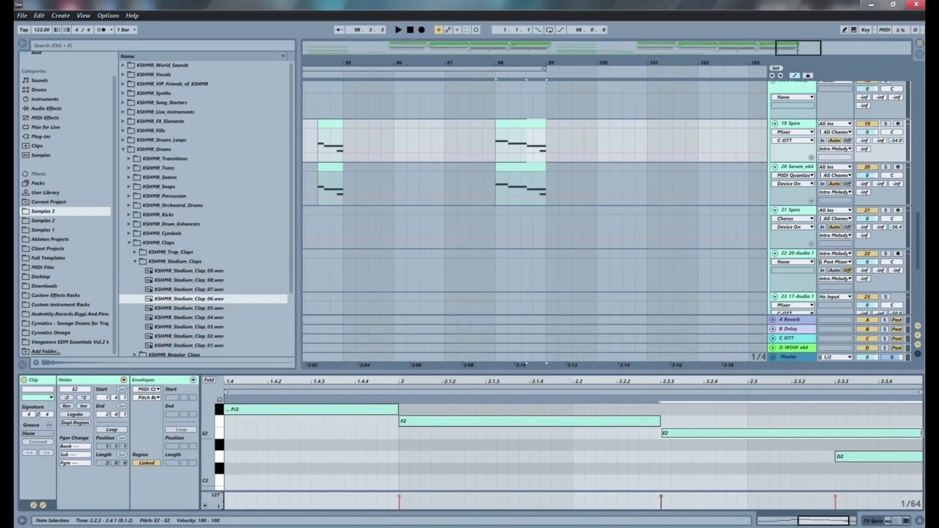
drag(921, 433, 854, 435)
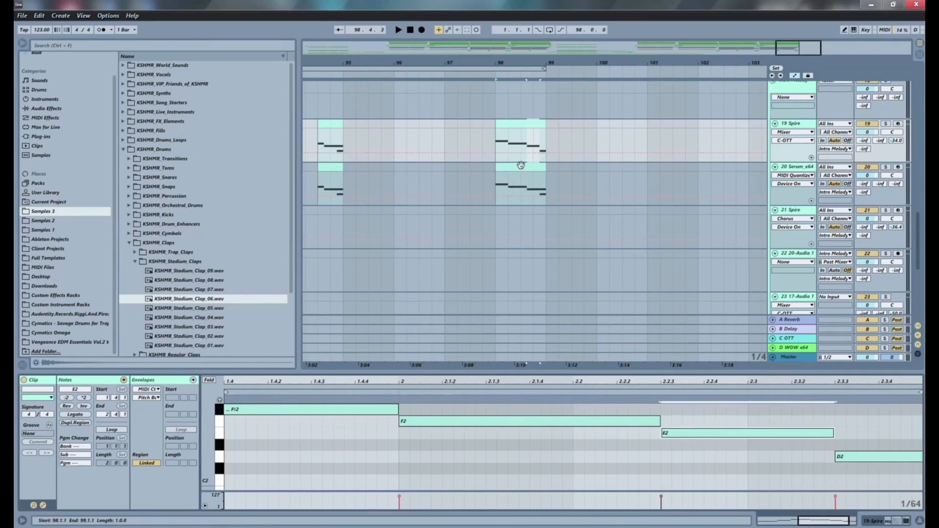
click(521, 165)
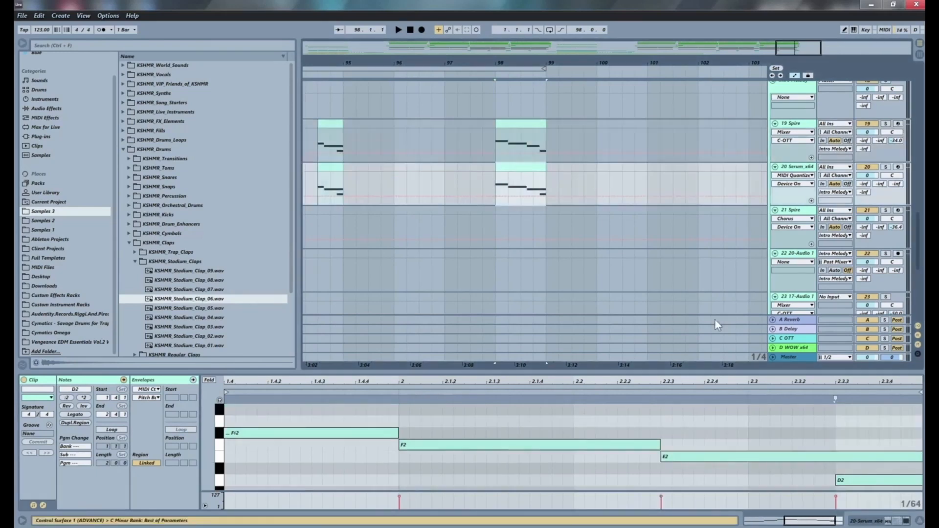
click(913, 459)
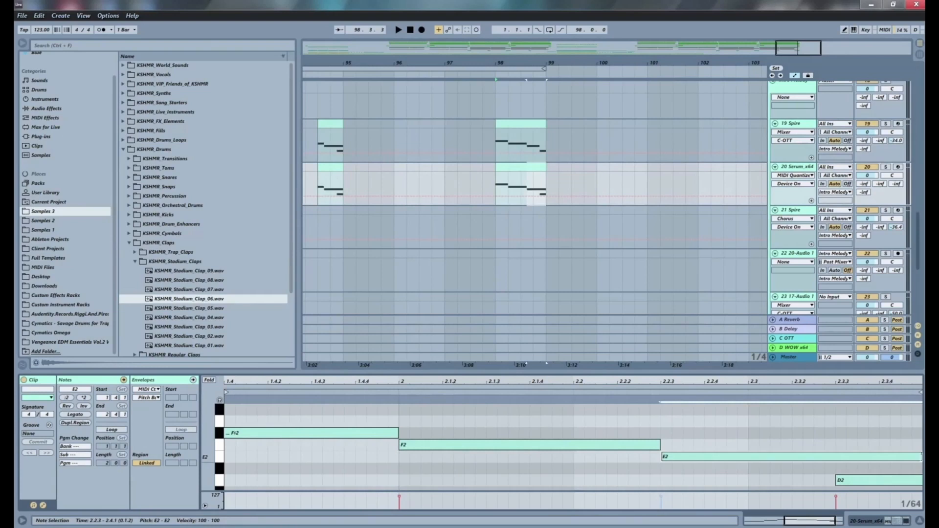
drag(921, 457, 836, 463)
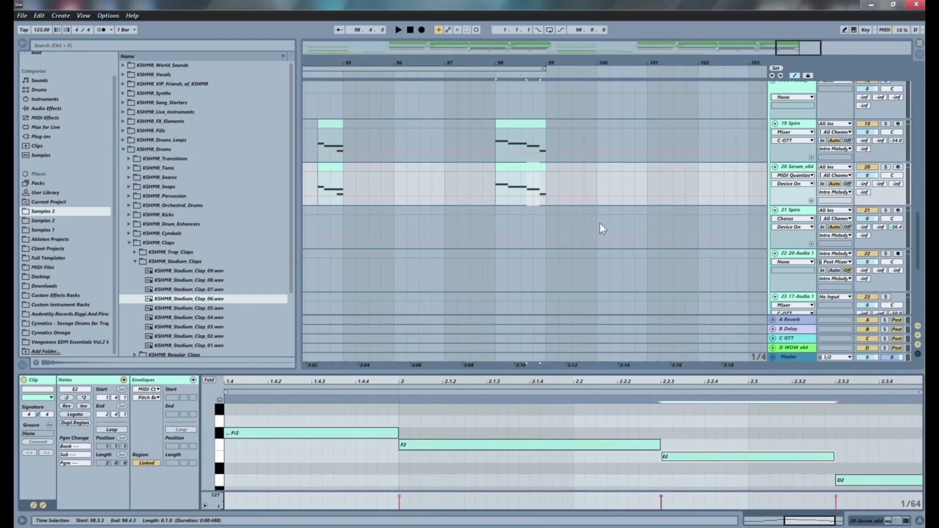
- Play the melody ending from 97.3.1 and view the device chains of the 19 Spire and 20 Serum_x64 tracks
click(478, 185)
key(space)
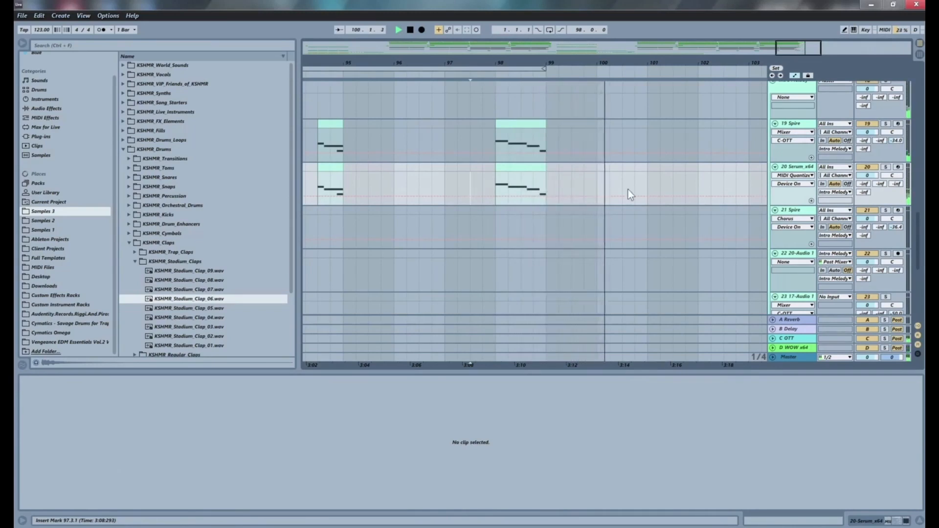
key(space)
key(space)
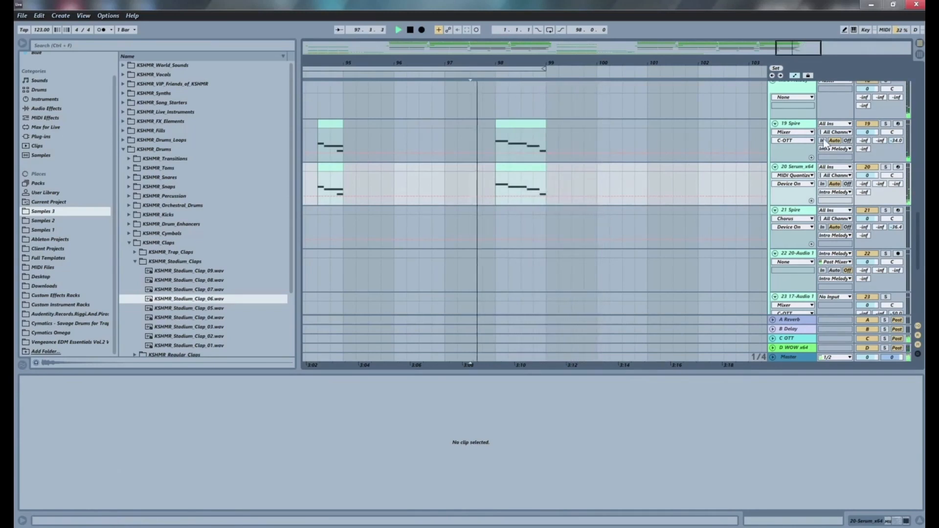
click(795, 128)
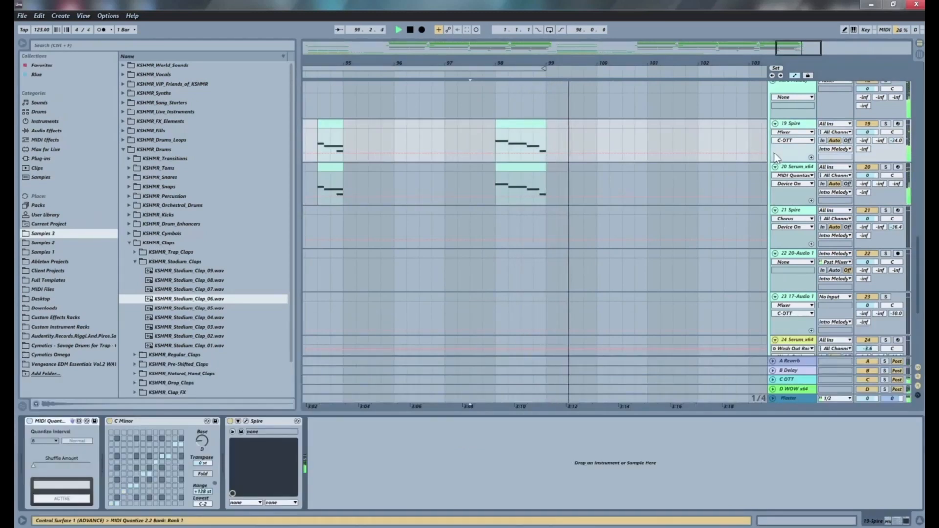
click(791, 170)
key(space)
key(space)
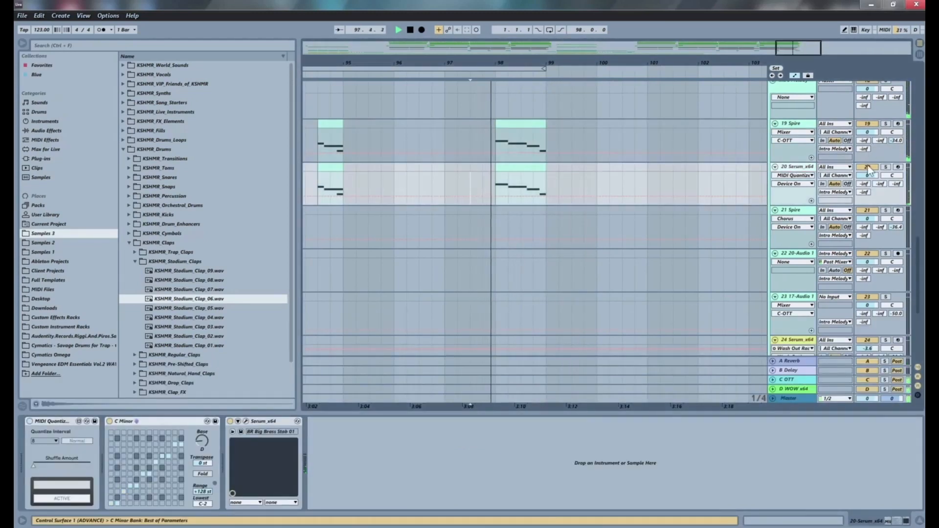
- Solo the 20 Serum_x64 and 19 Spire tracks in turn and listen to each one's melody ending
click(886, 167)
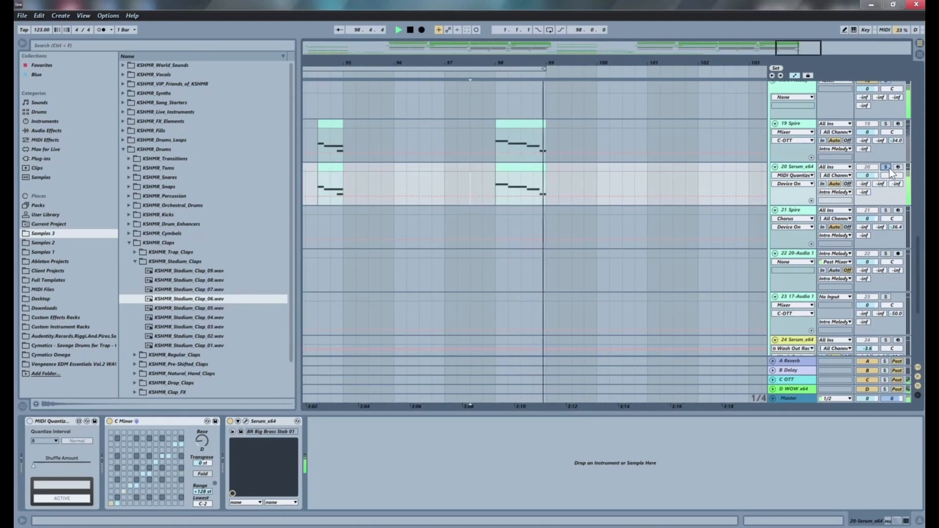
click(886, 123)
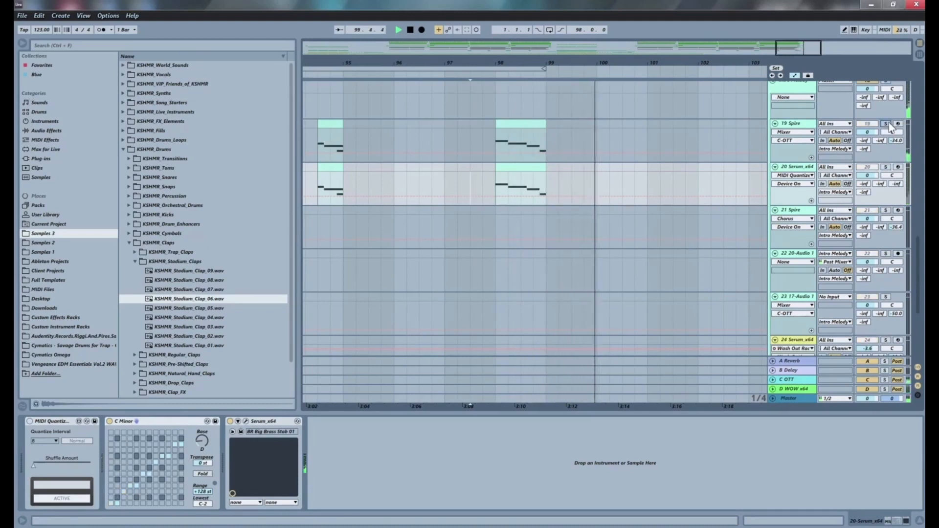
key(space)
key(space)
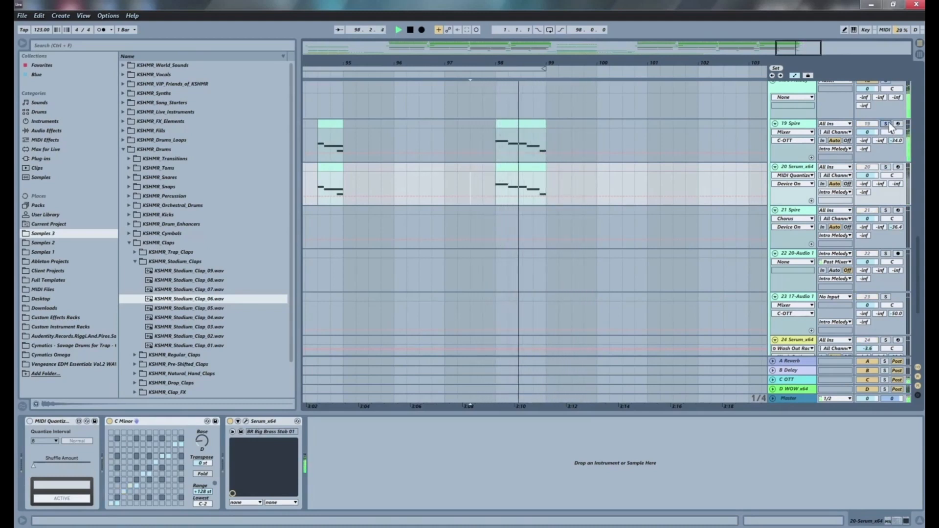
key(space)
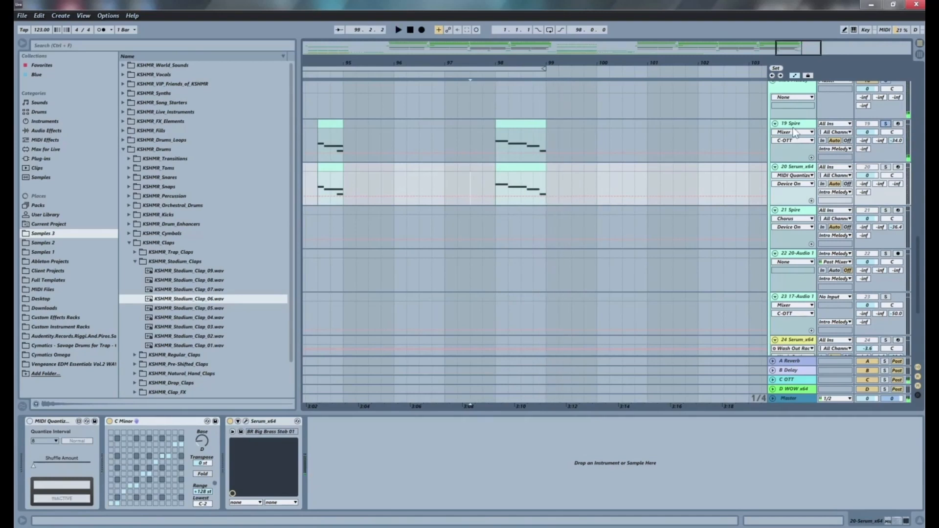
- Try removing the final D2 note from the 19 Spire clip at bar 98 and play the ending without solo
double_click(524, 123)
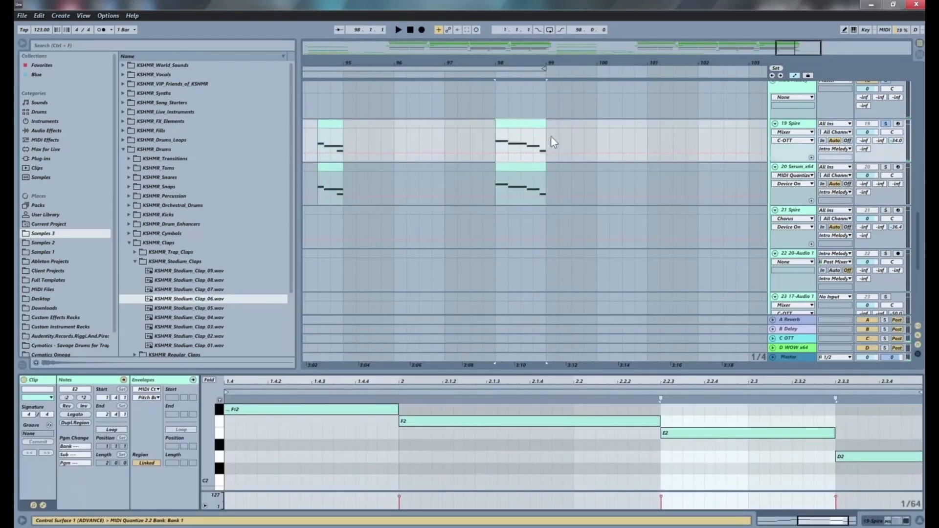
click(854, 460)
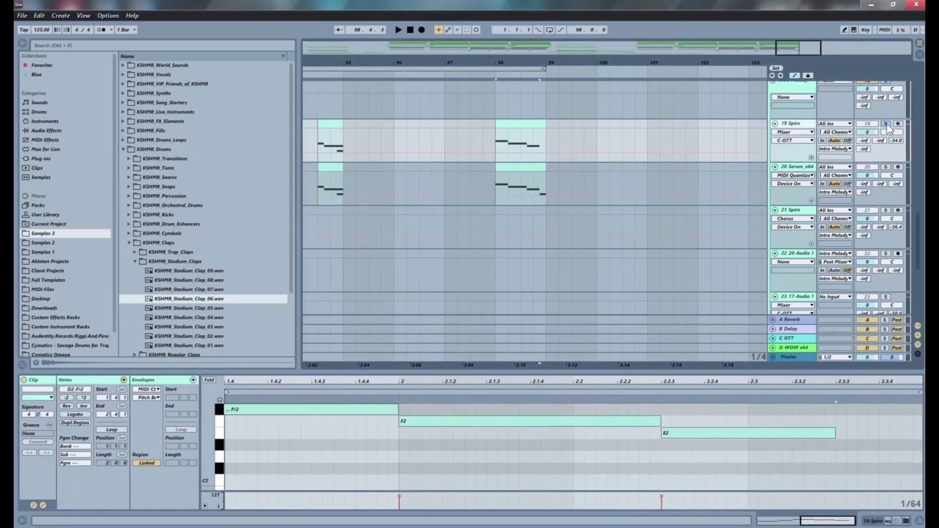
click(482, 171)
key(space)
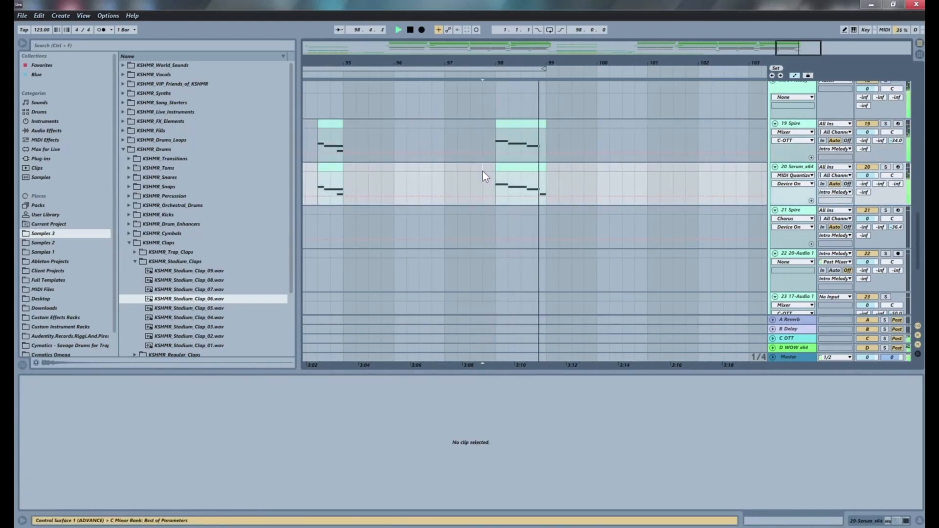
key(space)
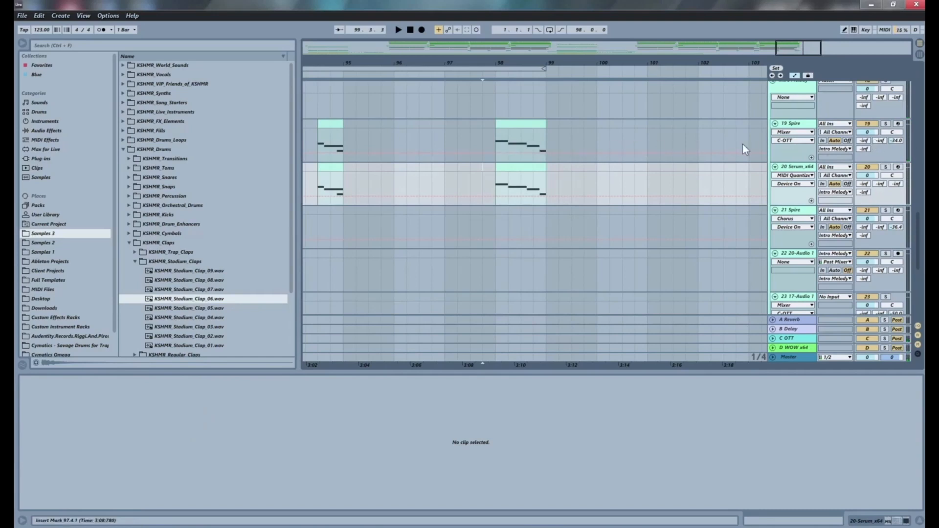
- Automate the 19 Spire track's Speaker On so that it stays on until bar 99 and switches off there
click(811, 140)
click(545, 157)
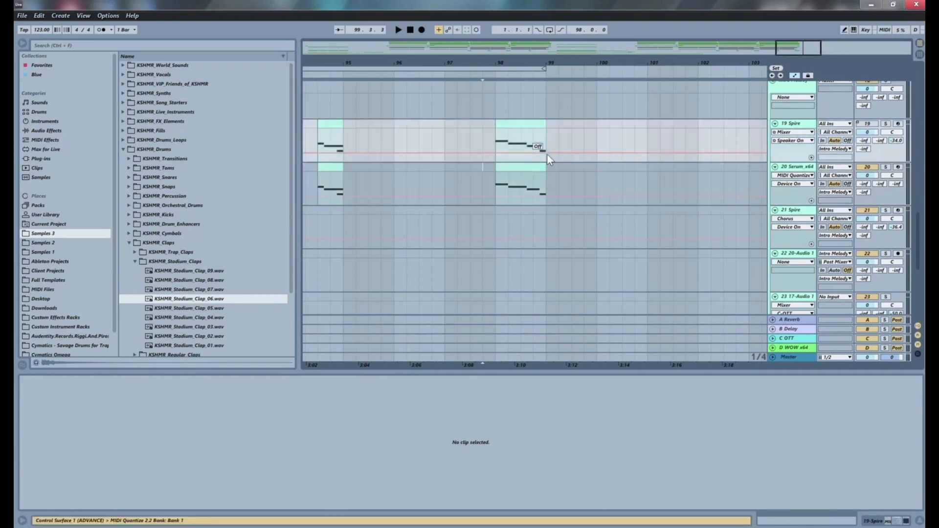
drag(529, 152, 528, 137)
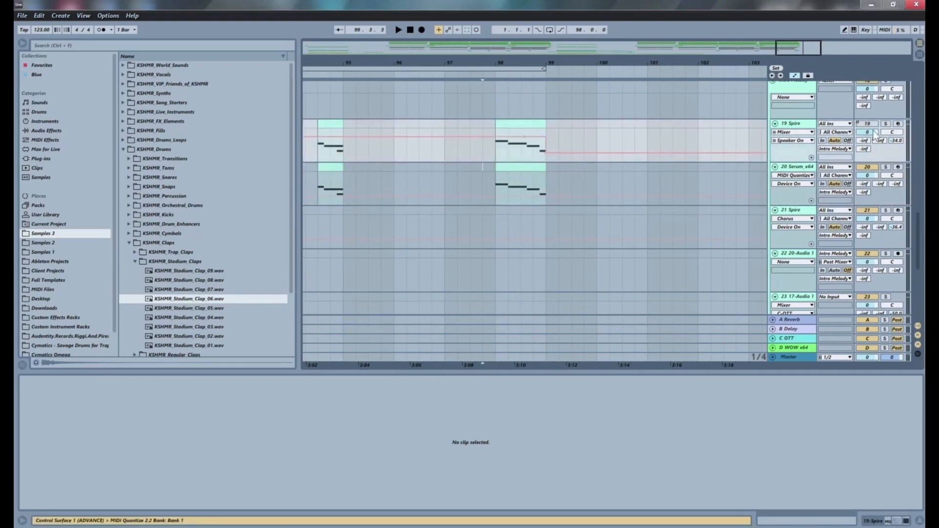
- Listen to the ending from bar 98 and display the 20 Serum_x64 track's device chain
click(492, 159)
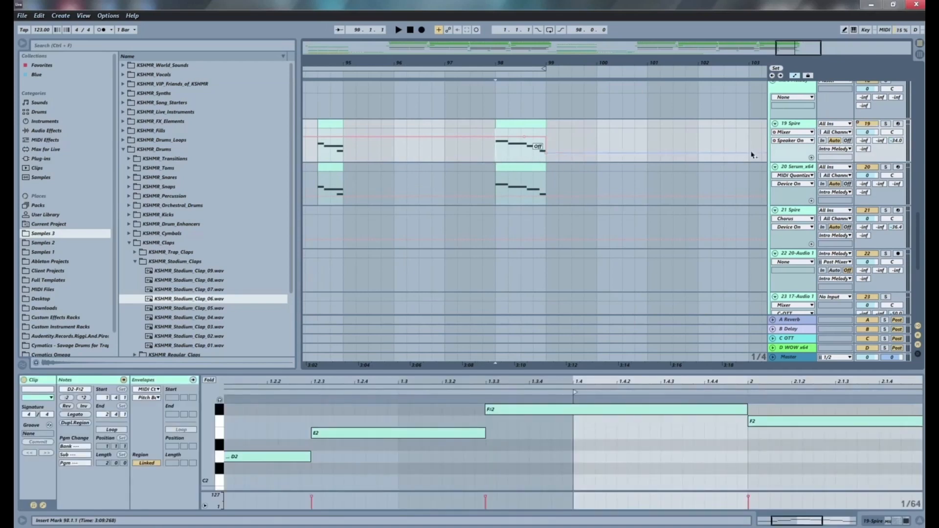
key(space)
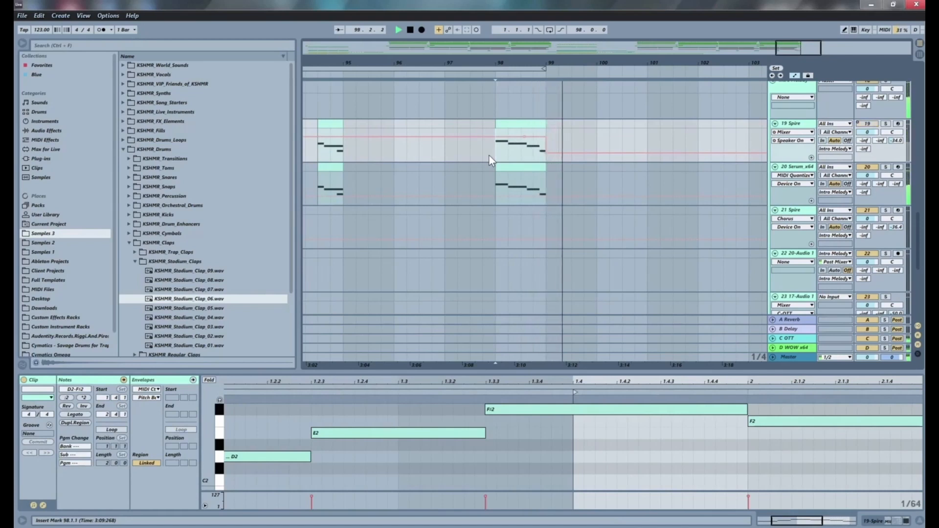
key(space)
key(space)
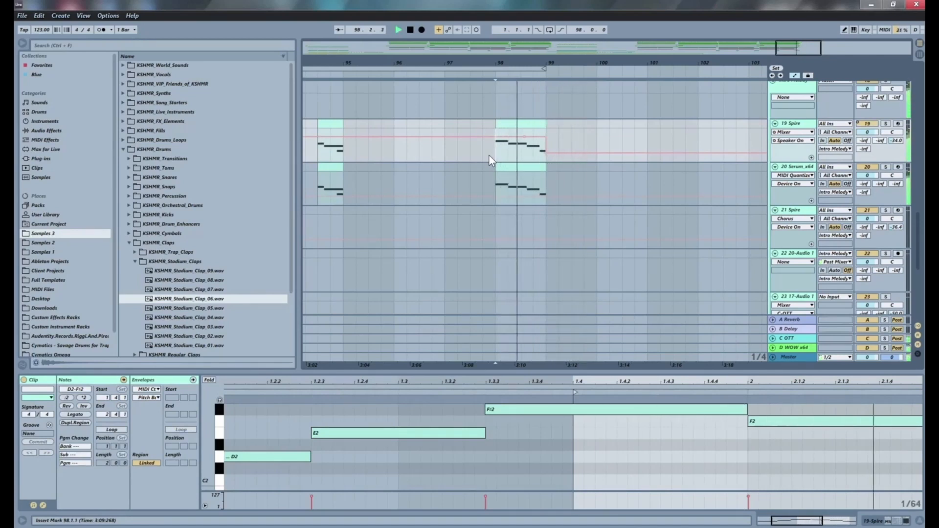
key(space)
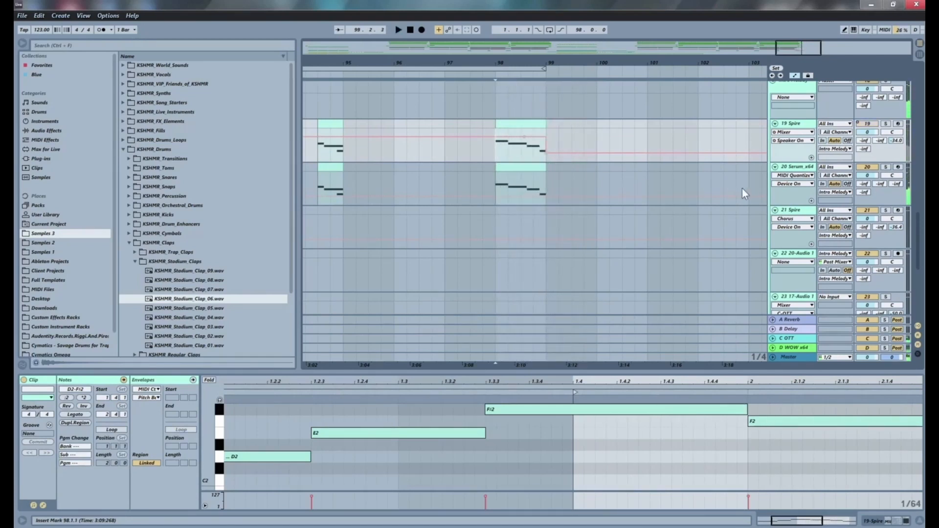
click(797, 168)
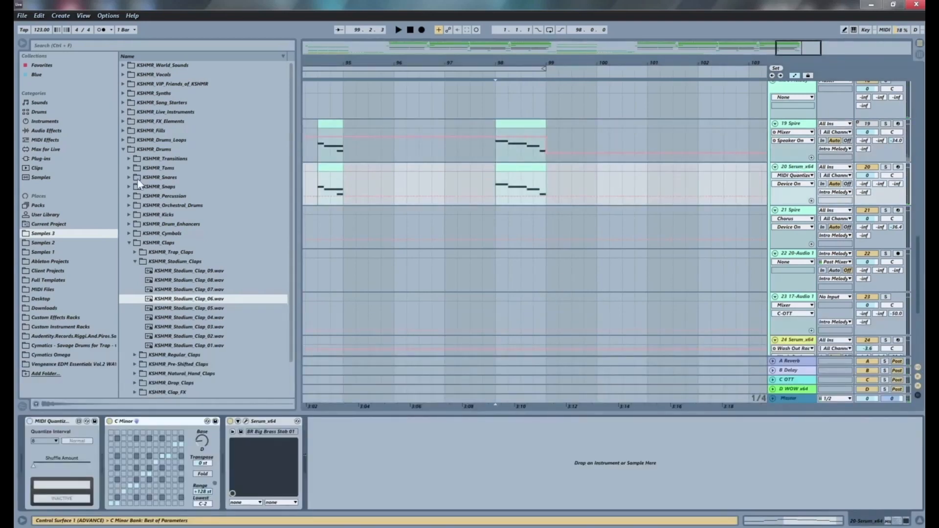
- Add a Reverb to the 20 Serum_x64 track and automate its Device On to switch on during the final note of bar 98
click(45, 132)
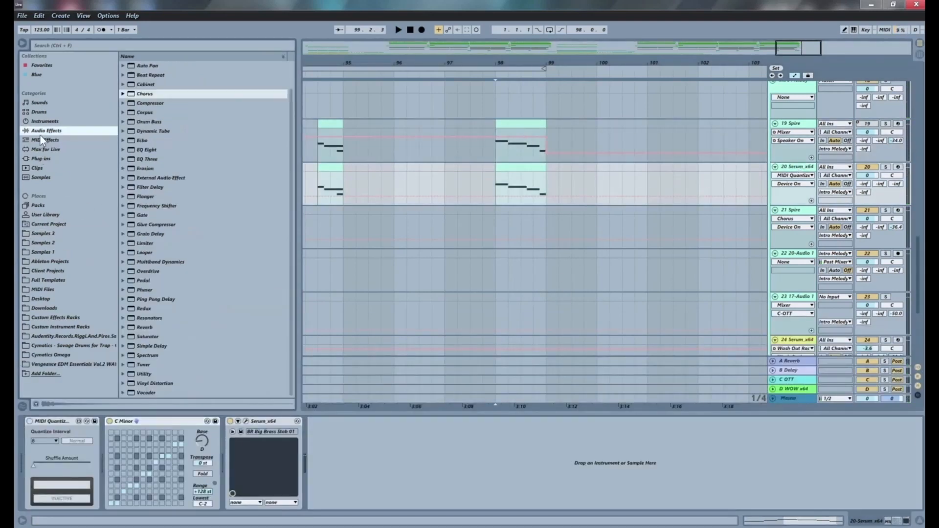
drag(147, 328, 430, 496)
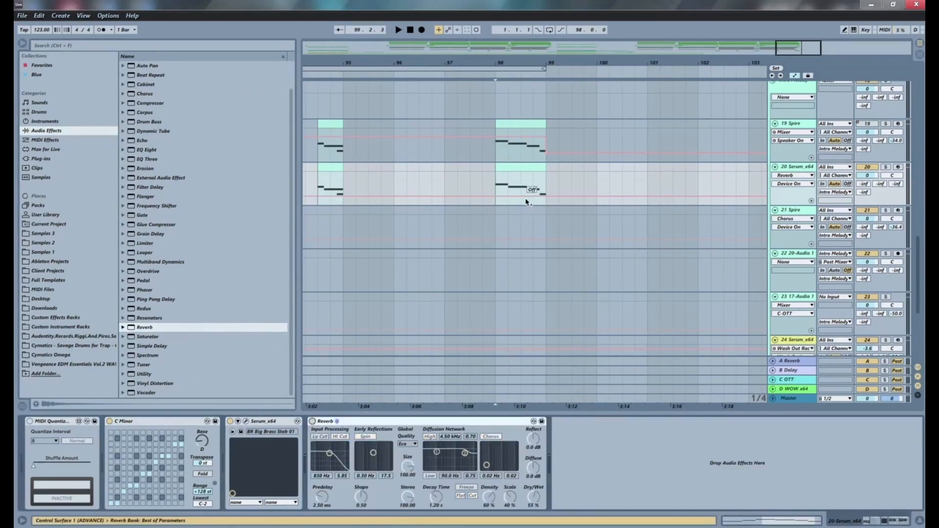
click(534, 198)
drag(551, 55, 562, 176)
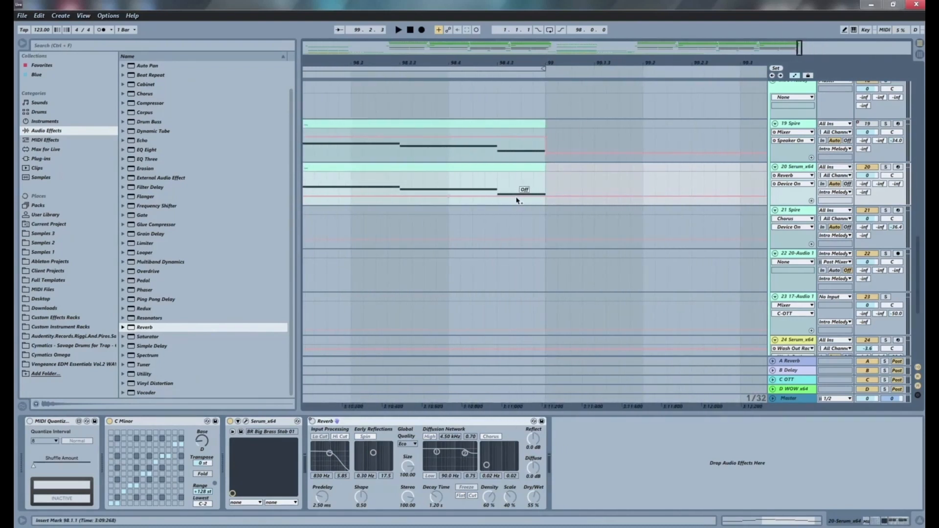
click(518, 186)
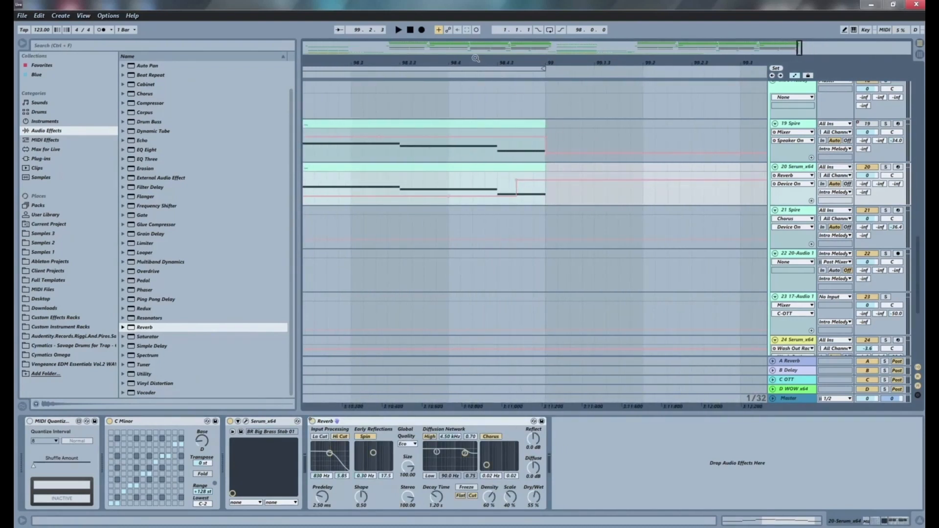
- Set the Decay Time of the Reverb on the 20 Serum_x64 track to 5.21 s, playing the ending from bar 98 before and after
key(minus)
key(minus)
key(space)
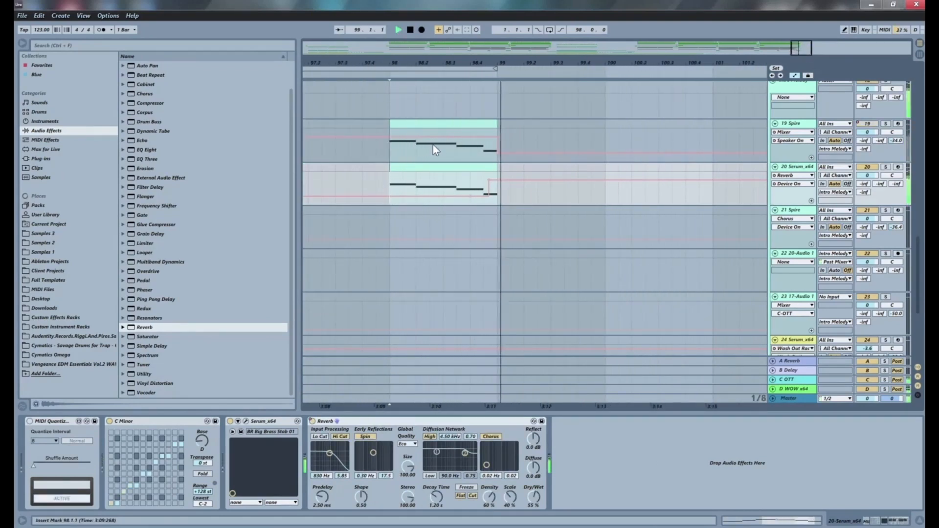
key(space)
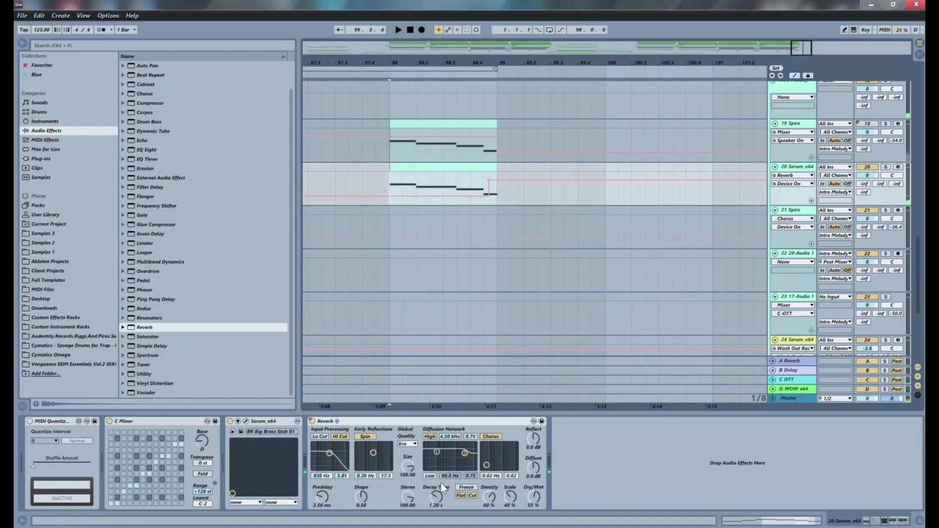
drag(439, 498, 439, 477)
key(space)
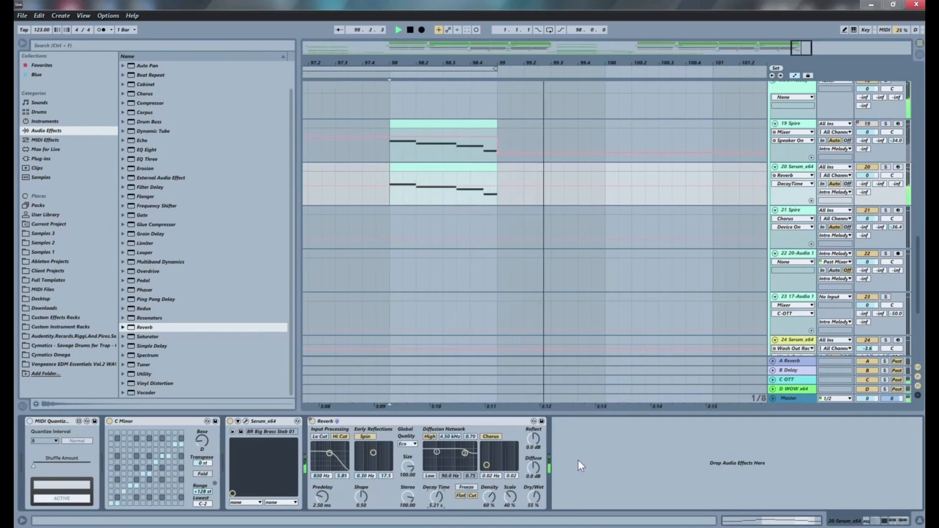
key(space)
- Look over the arrangement's tracks and play the whole song from bar 1 until just past the ending at bar 99
drag(391, 64, 570, 18)
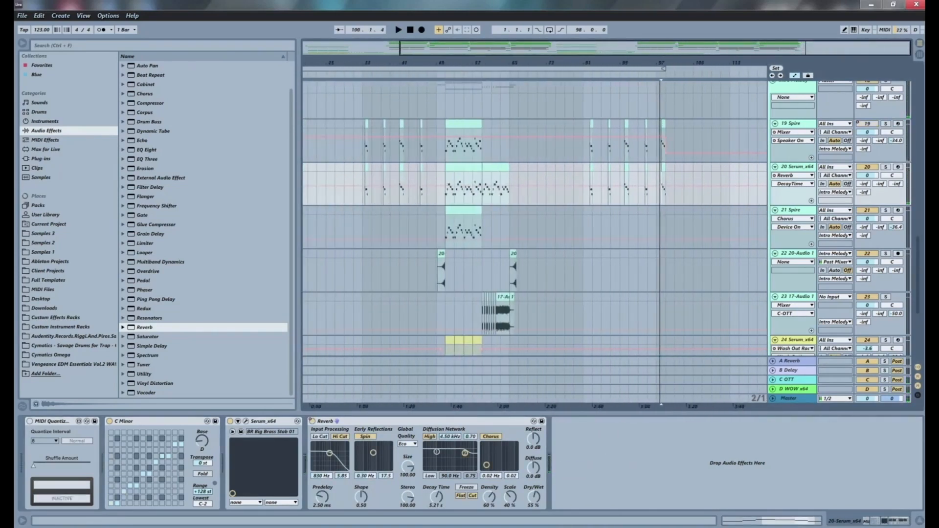
scroll(612, 181, up, 15)
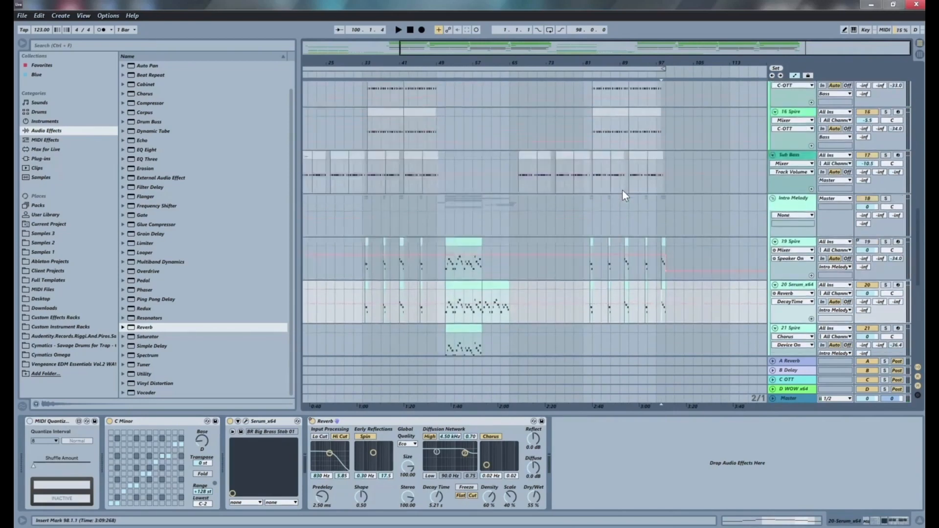
scroll(630, 199, up, 7)
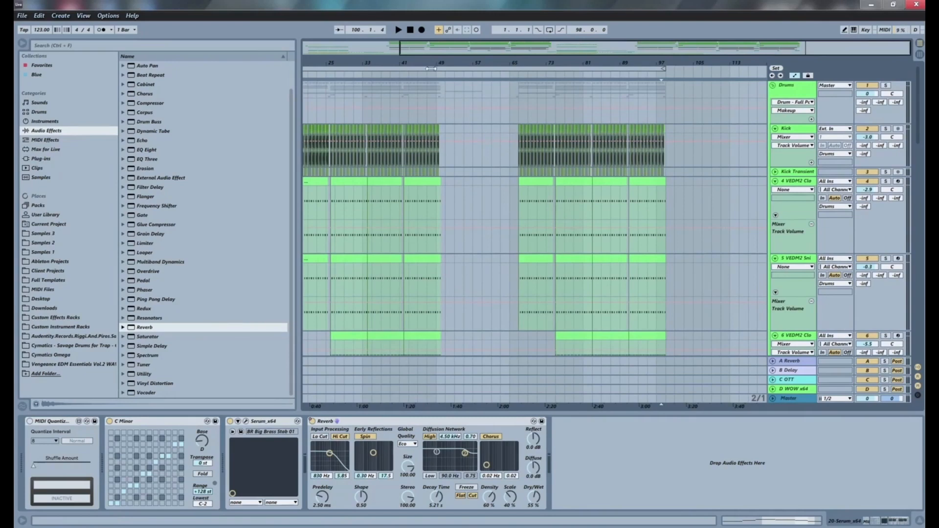
drag(399, 61, 457, 62)
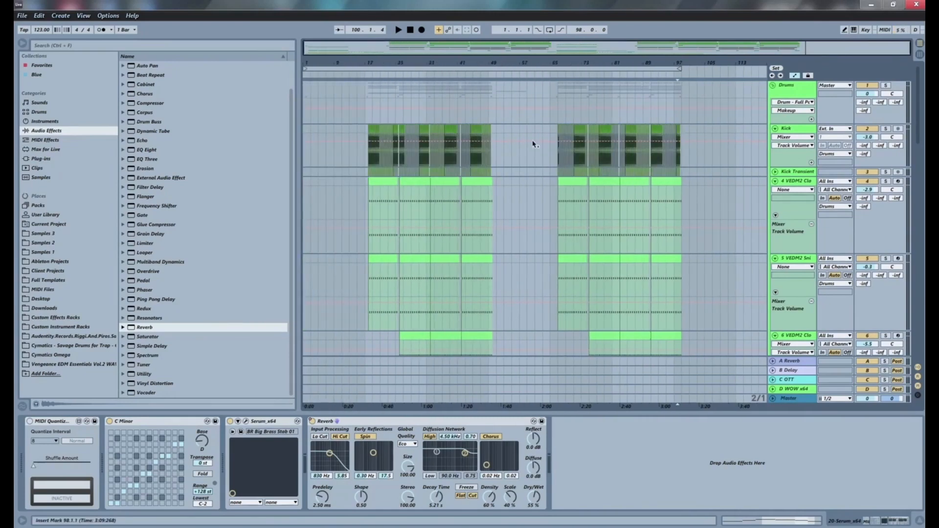
scroll(550, 144, down, 8)
scroll(557, 122, down, 10)
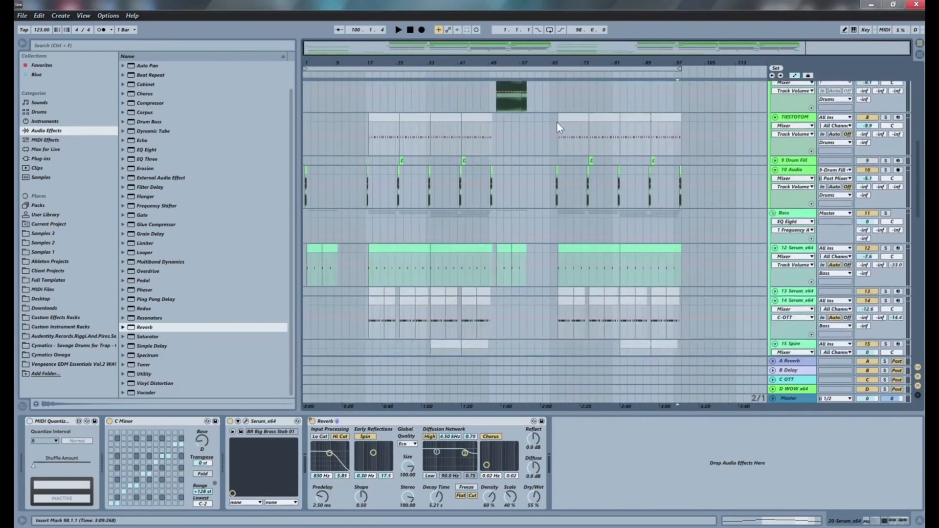
scroll(547, 130, down, 5)
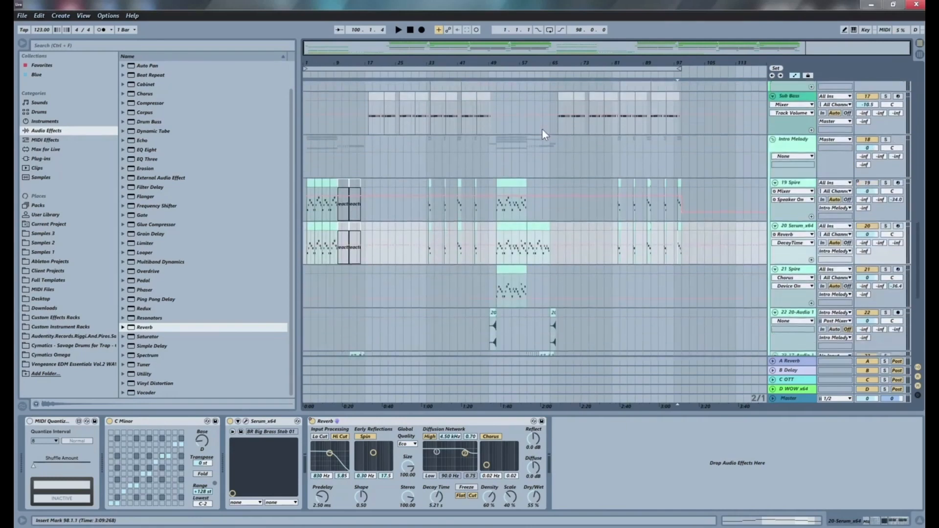
click(303, 224)
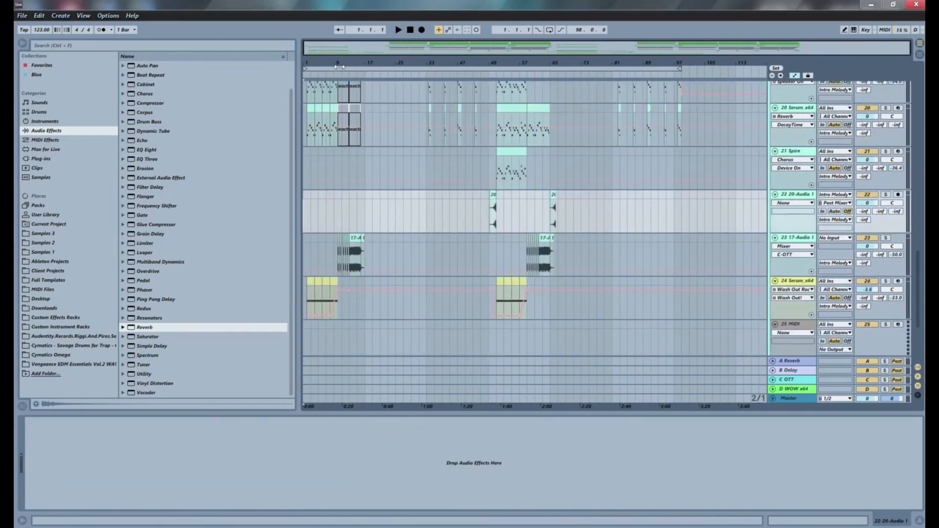
drag(307, 59, 307, 63)
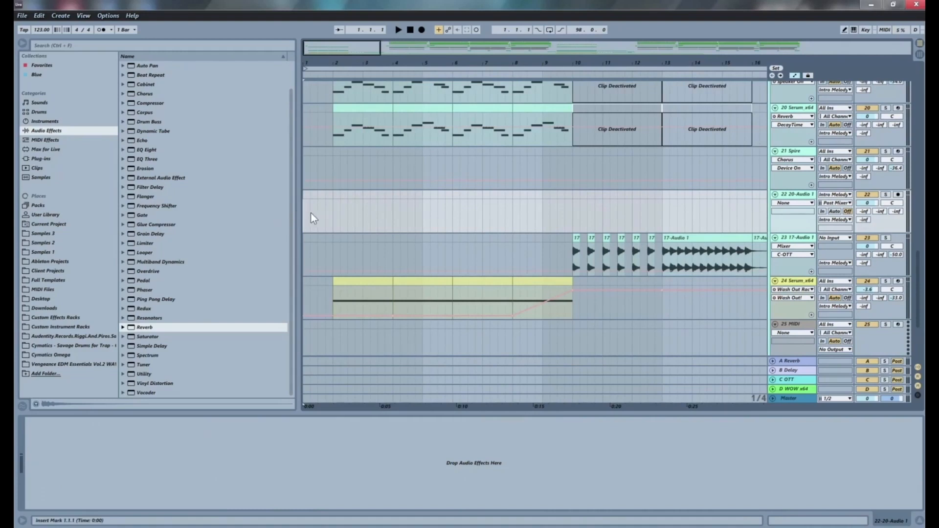
key(space)
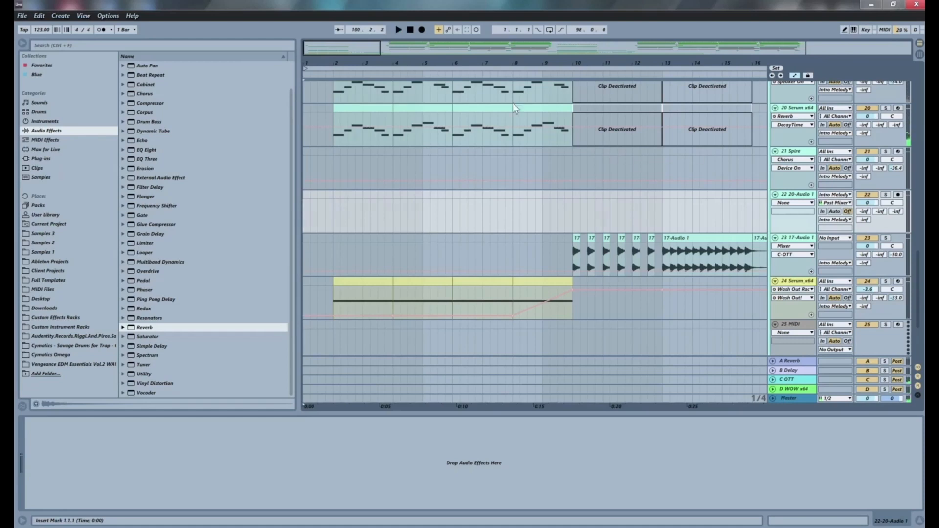
key(space)
- Examine the full arrangement of the melody and bass tracks across both drops
key(minus)
key(minus)
key(minus)
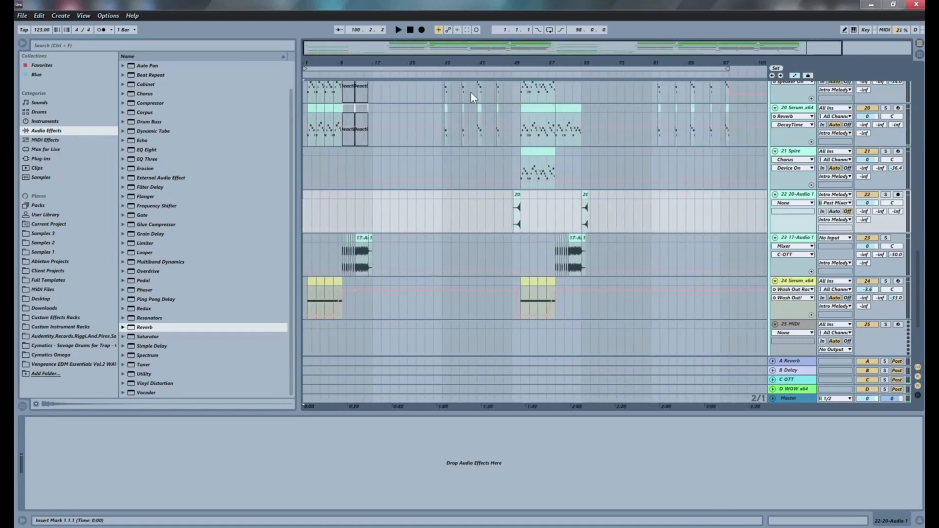
click(484, 168)
scroll(488, 166, up, 4)
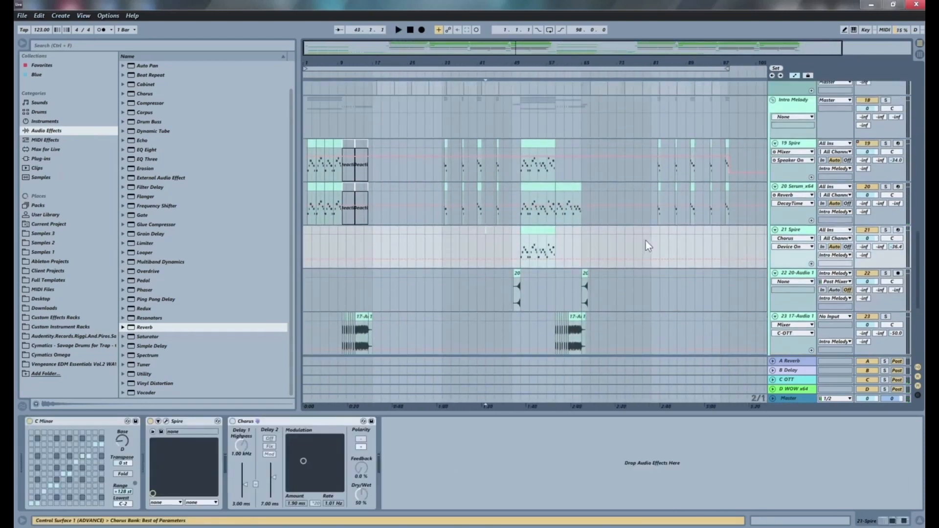
click(647, 240)
scroll(624, 242, up, 5)
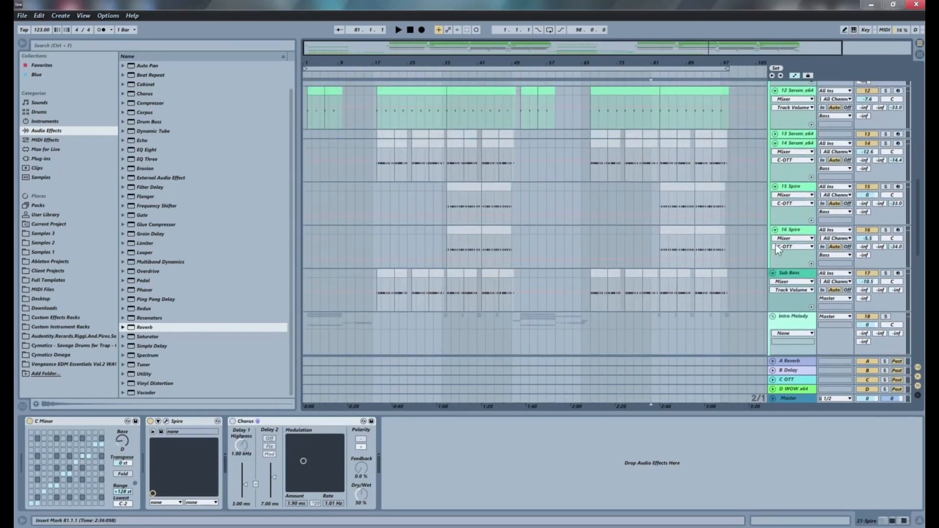
click(636, 234)
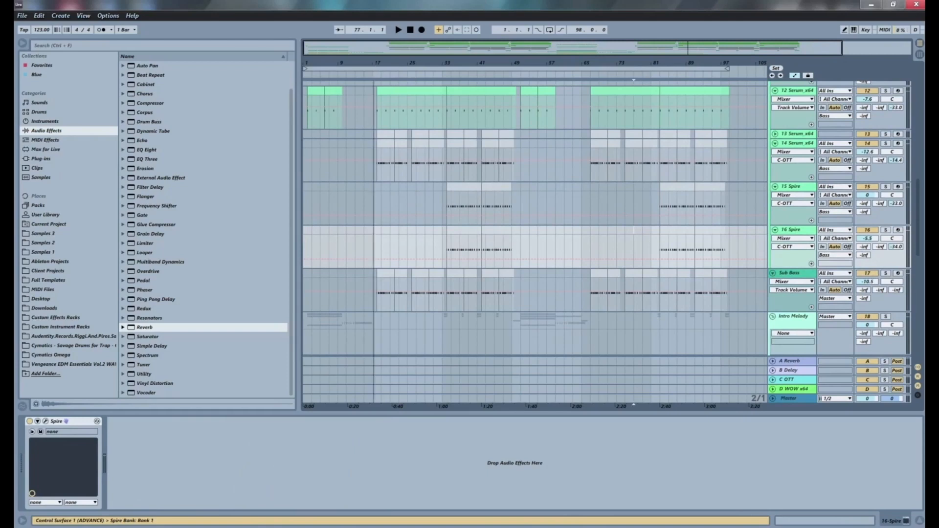
drag(383, 70, 383, 61)
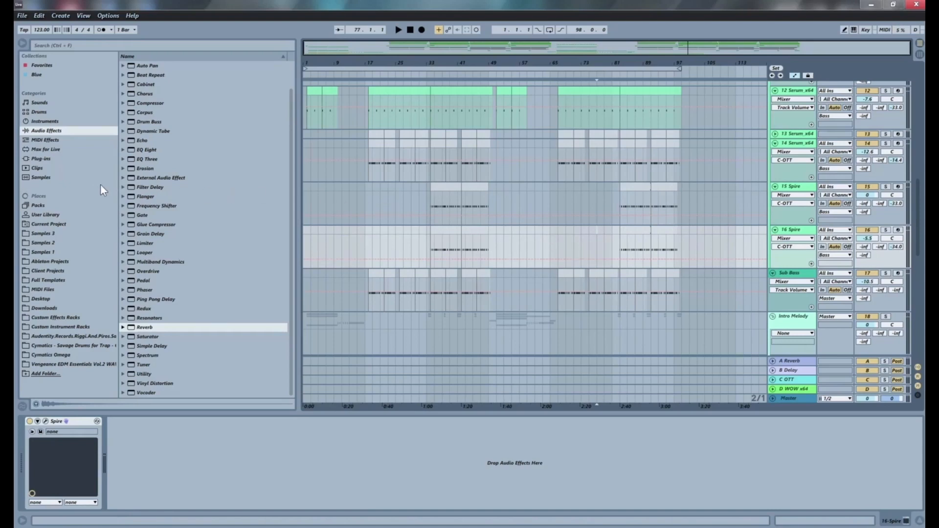
key(alt+Tab)
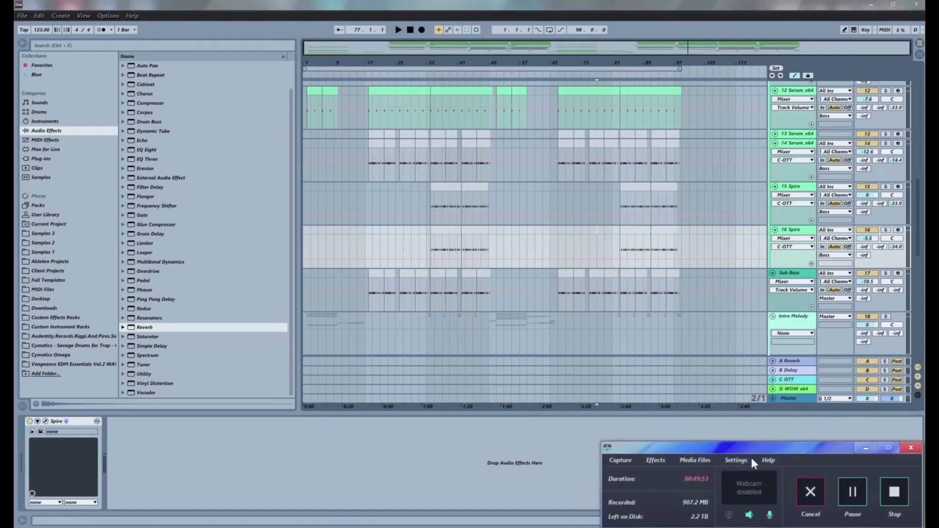
click(894, 492)
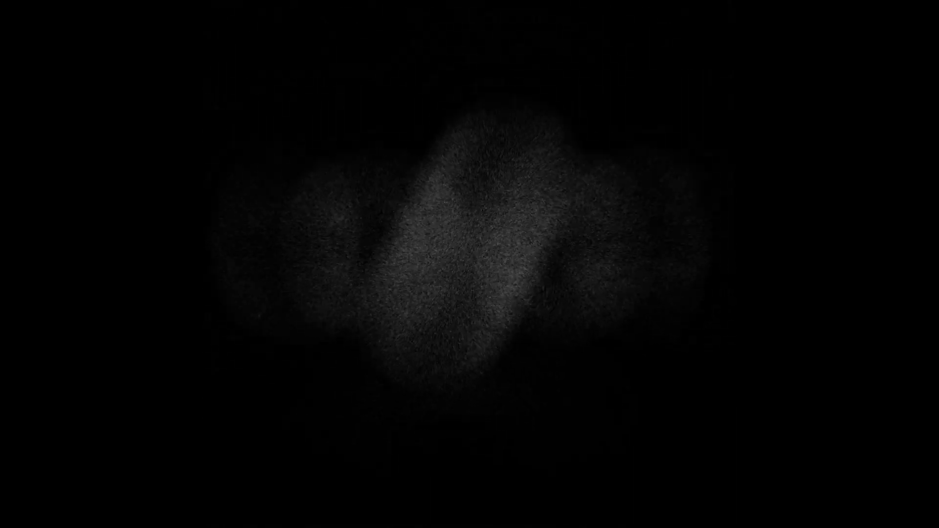